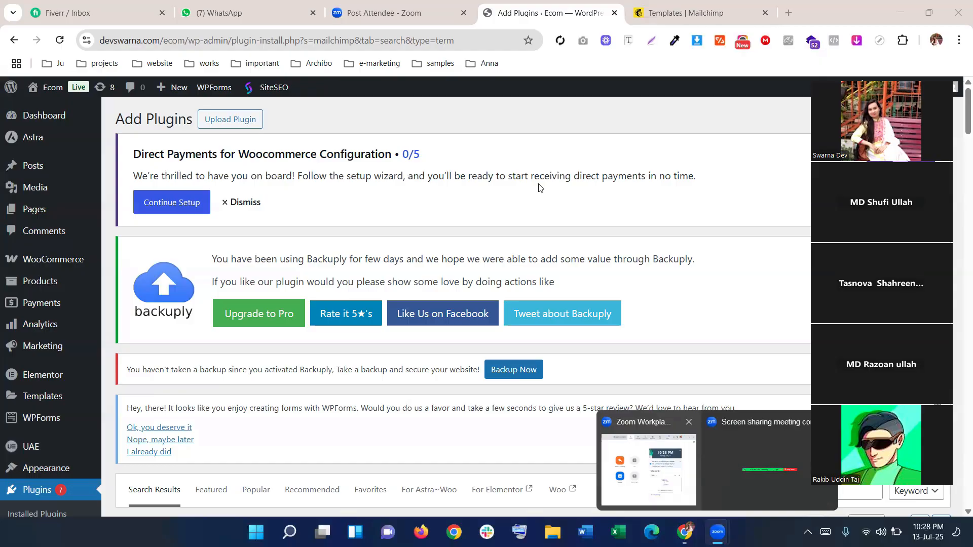
# - Preview the 'test welcome email' template from the Mailchimp email templates list, then close the preview
pyautogui.click(659, 12)
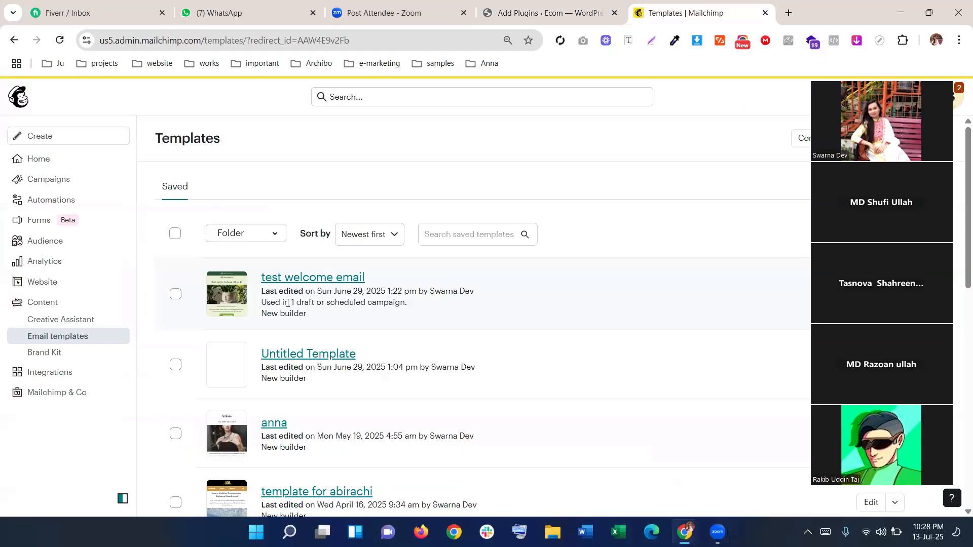
pyautogui.click(221, 303)
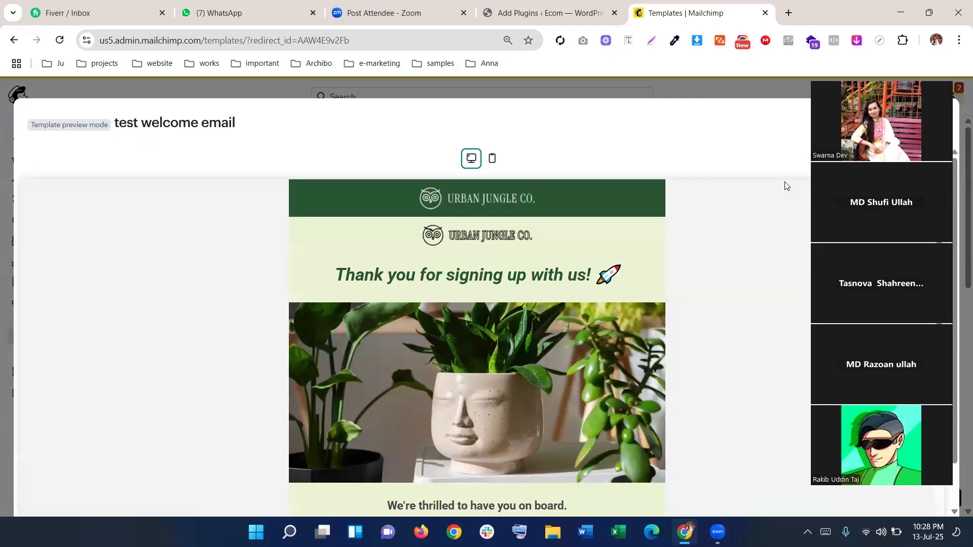
pyautogui.scroll(-7, 607, 295)
pyautogui.scroll(7, 607, 295)
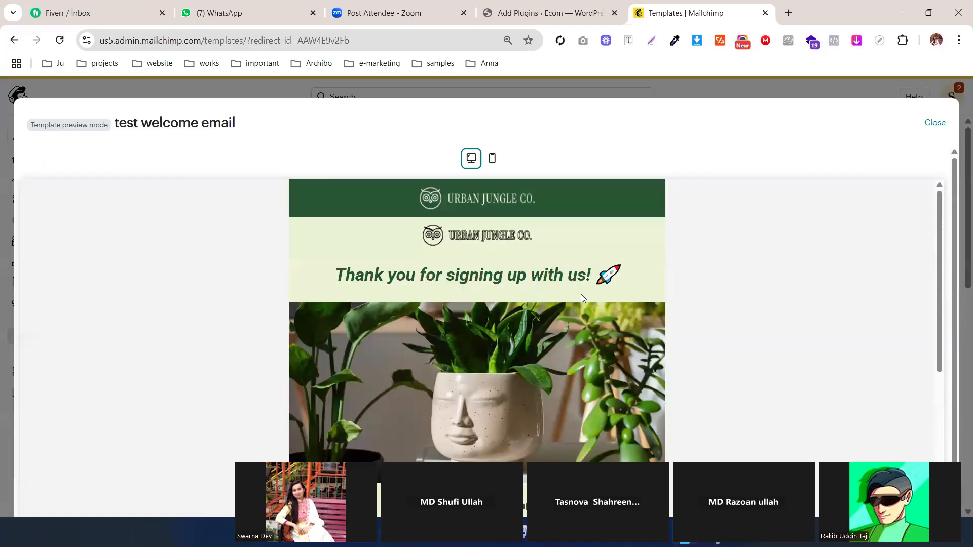
pyautogui.click(935, 122)
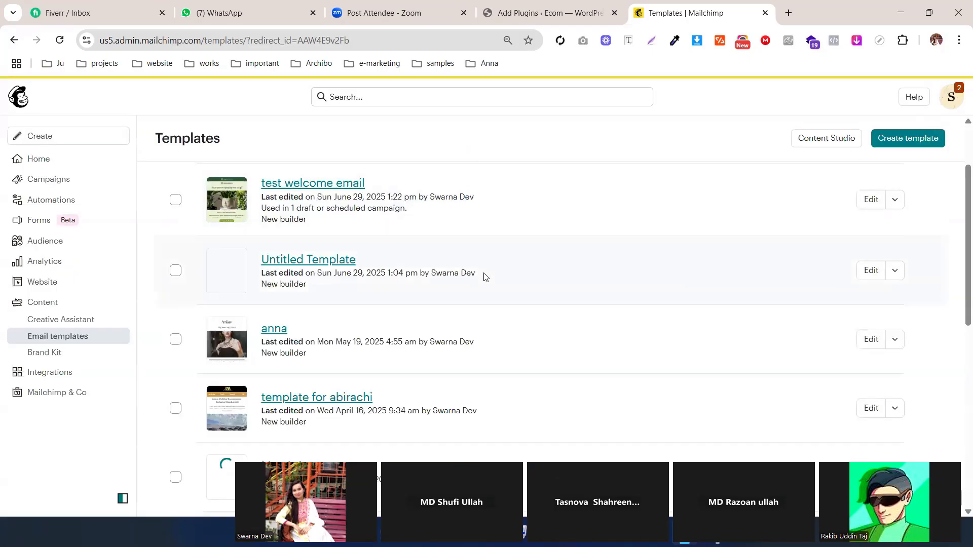
pyautogui.scroll(2, 484, 277)
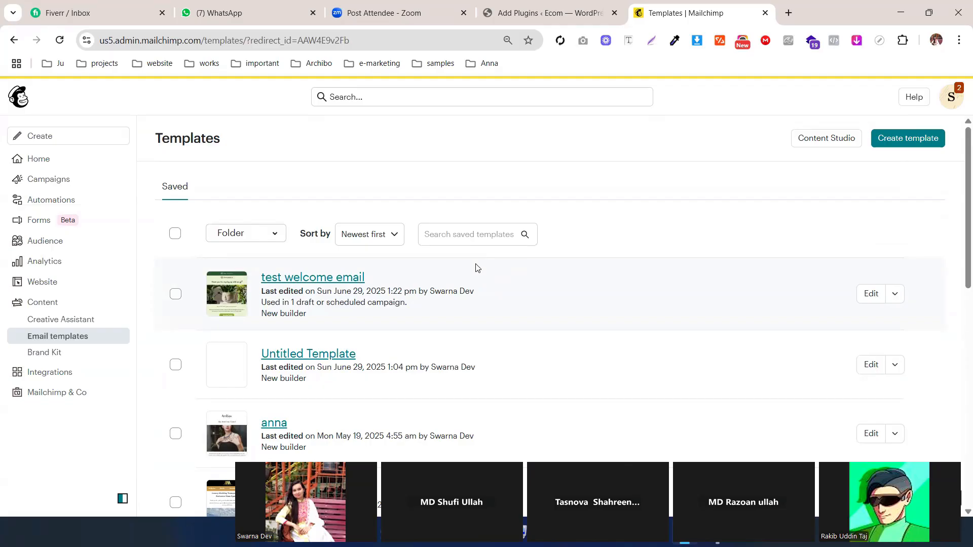
# - Look over Mailchimp's Popup Forms page, then return to the WordPress Add Plugins search tab
pyautogui.click(48, 219)
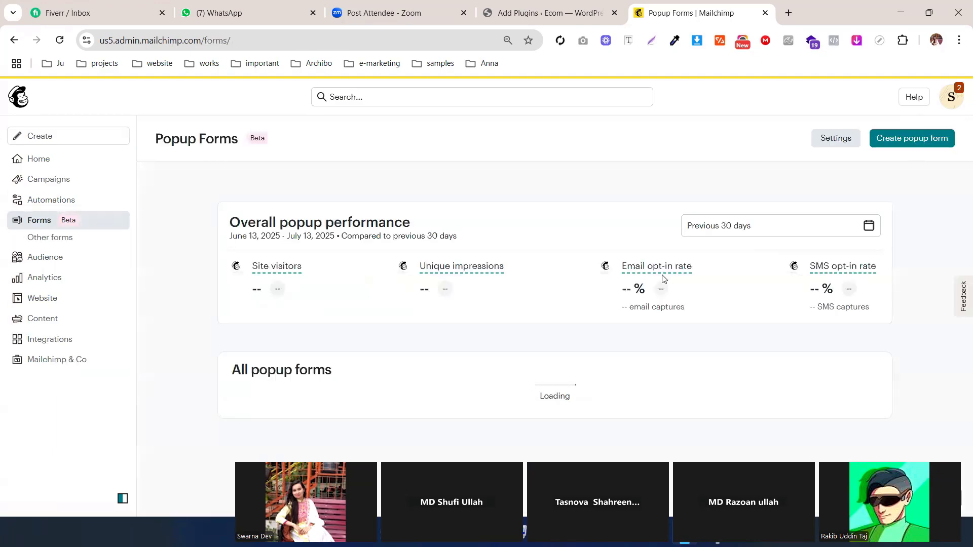
pyautogui.scroll(-5, 663, 275)
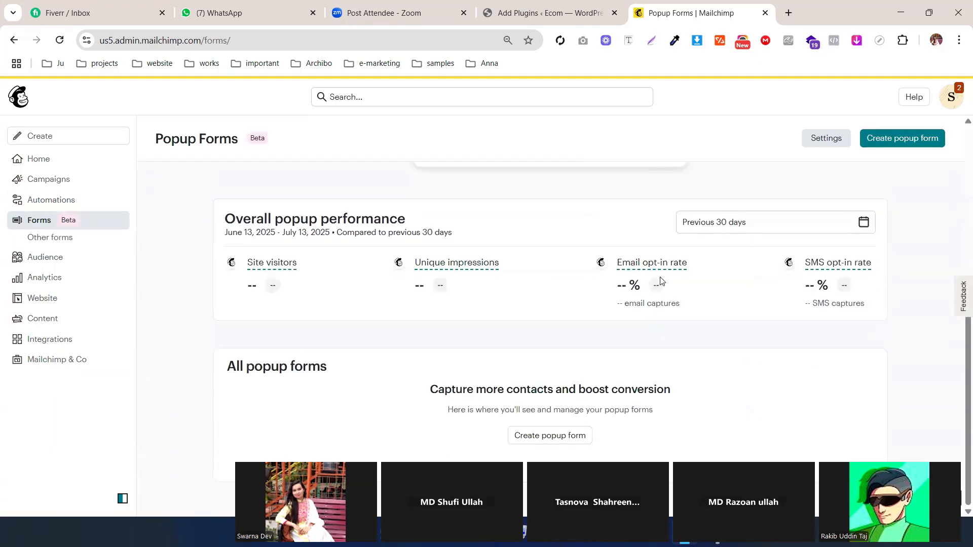
pyautogui.scroll(5, 660, 280)
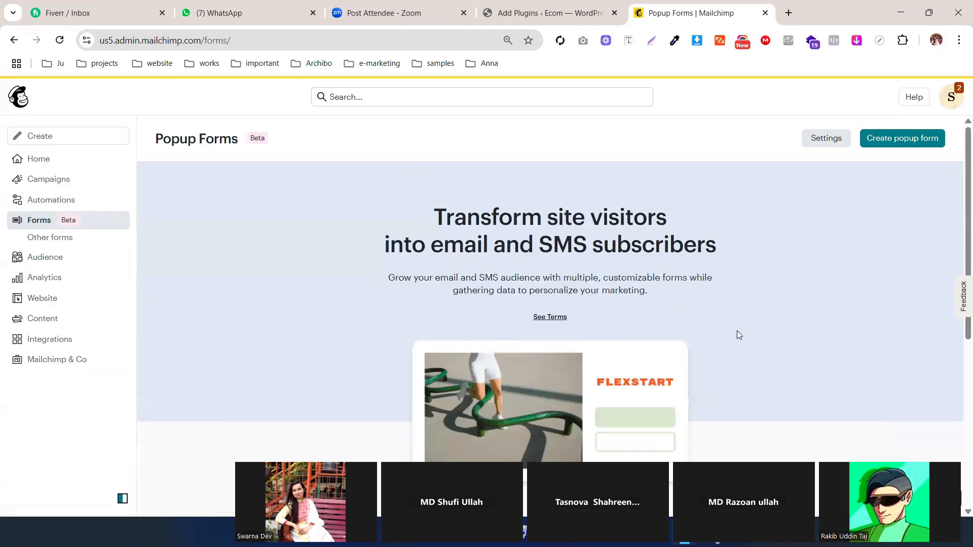
pyautogui.click(567, 11)
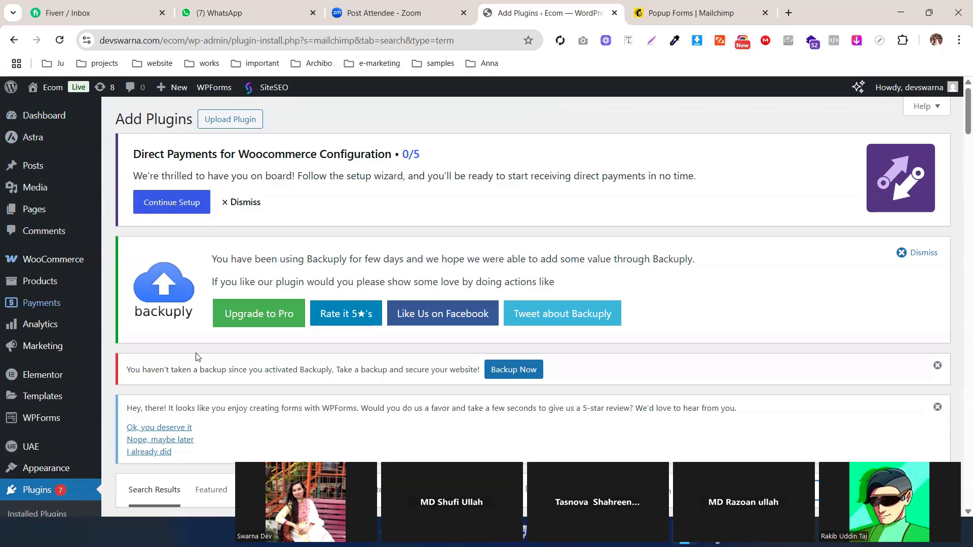
# - Open WooCommerce from the WordPress admin sidebar to reach its setup wizard
pyautogui.scroll(-1, 41, 375)
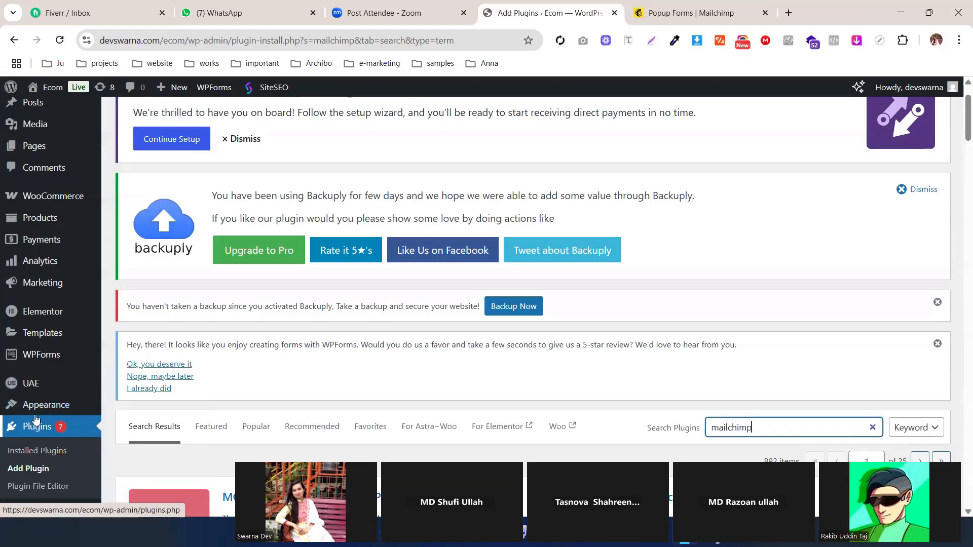
pyautogui.scroll(1, 36, 420)
pyautogui.click(59, 258)
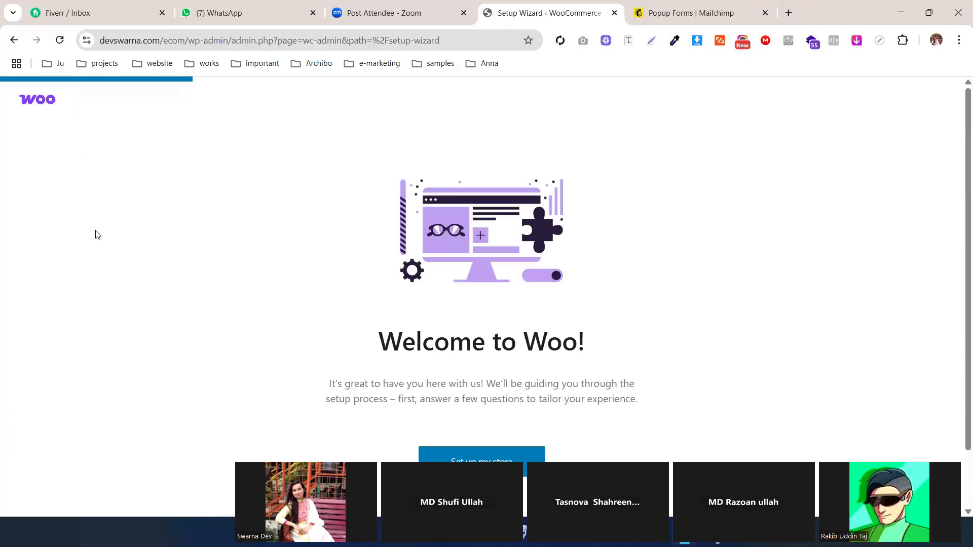
# - Go back to the Add Plugins search results for 'mailchimp'
pyautogui.scroll(-1, 98, 241)
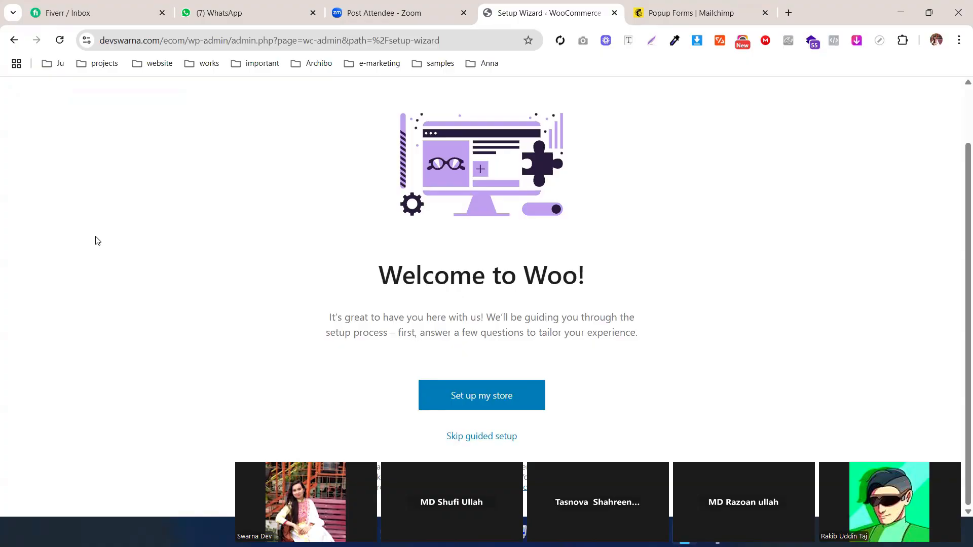
pyautogui.click(17, 43)
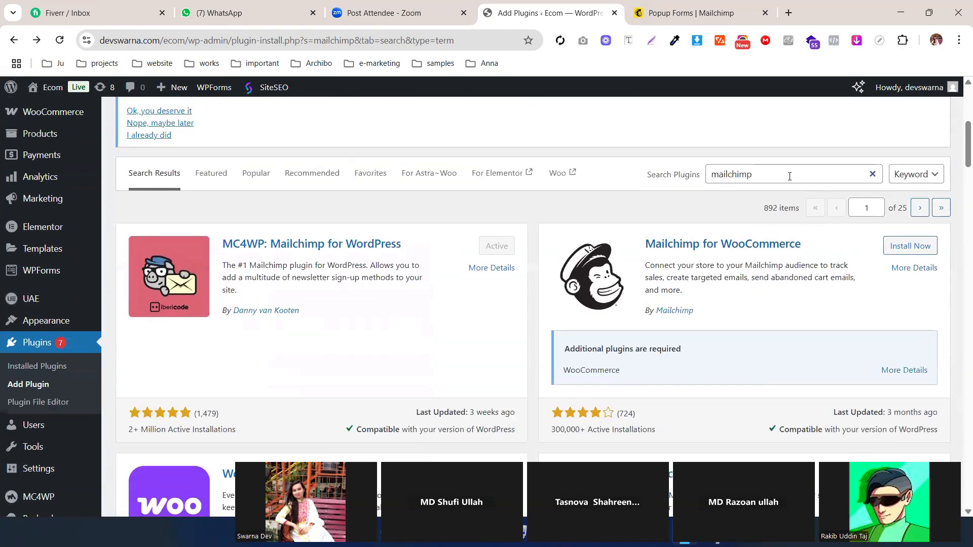
# - Install and activate the Mailchimp for WooCommerce plugin
pyautogui.click(788, 177)
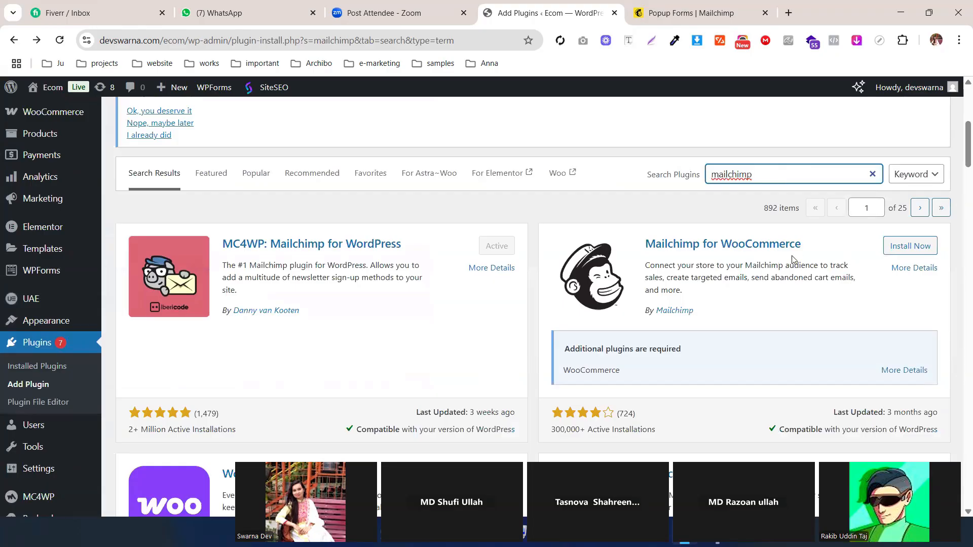
pyautogui.moveTo(766, 172); pyautogui.dragTo(679, 169)
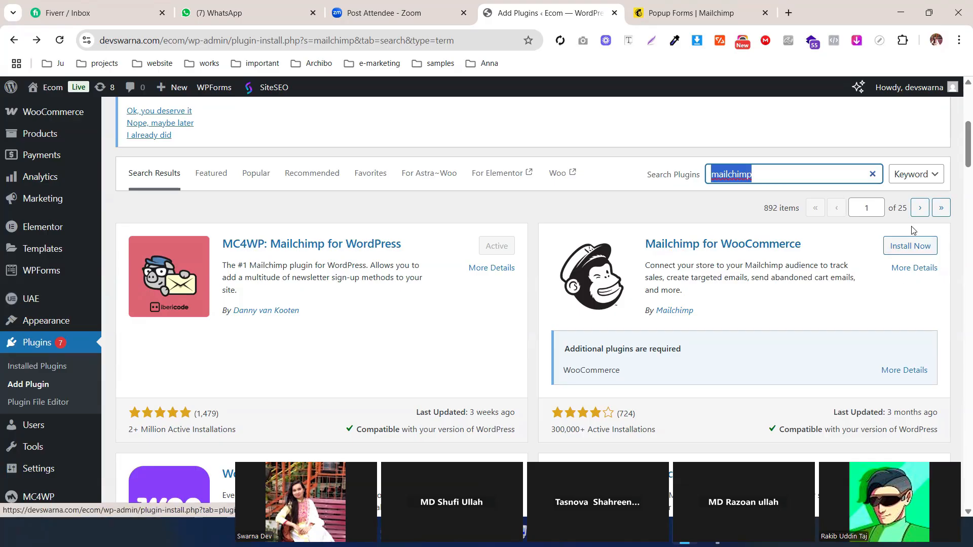
pyautogui.click(909, 248)
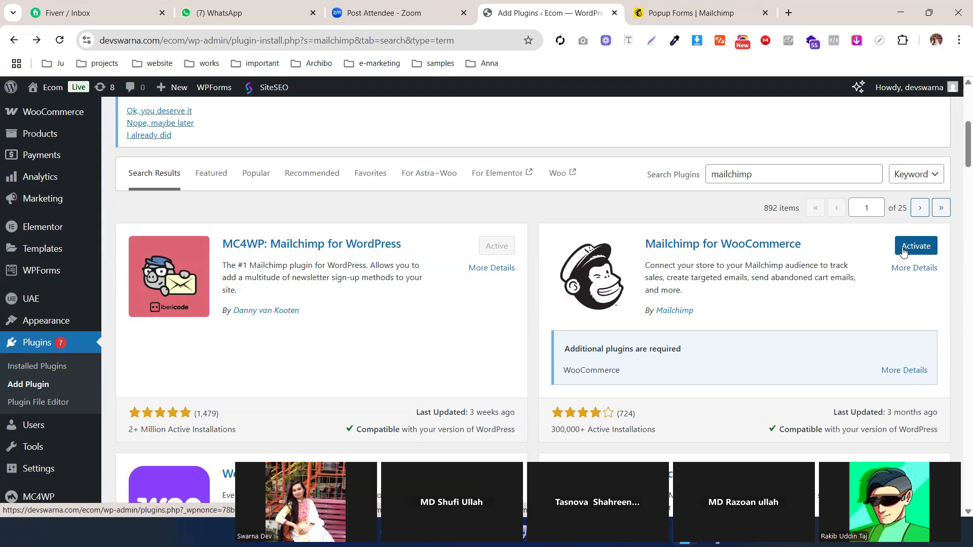
pyautogui.click(904, 251)
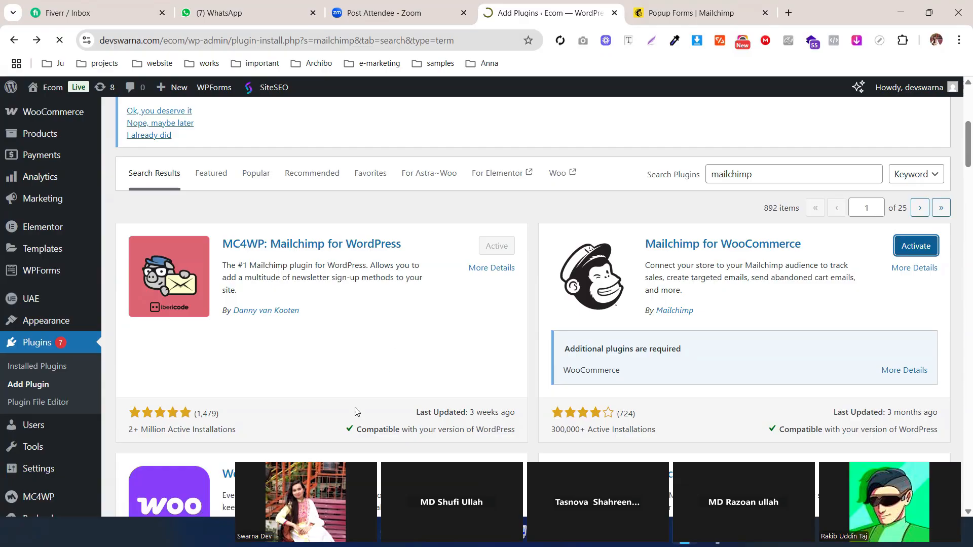
pyautogui.moveTo(49, 499)
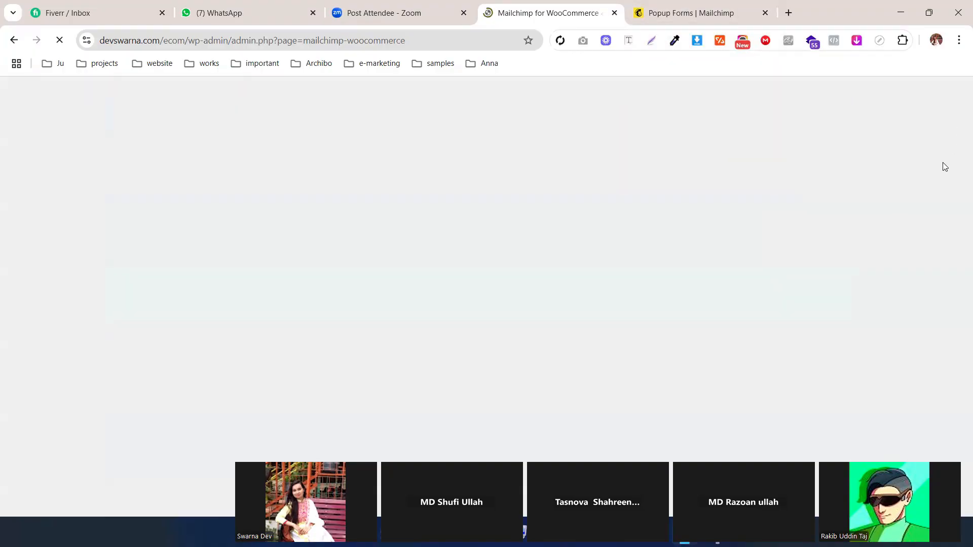
# - Choose Connect Account under 'Let's connect Ecom to Mailchimp' to link the store
pyautogui.scroll(-8, 471, 236)
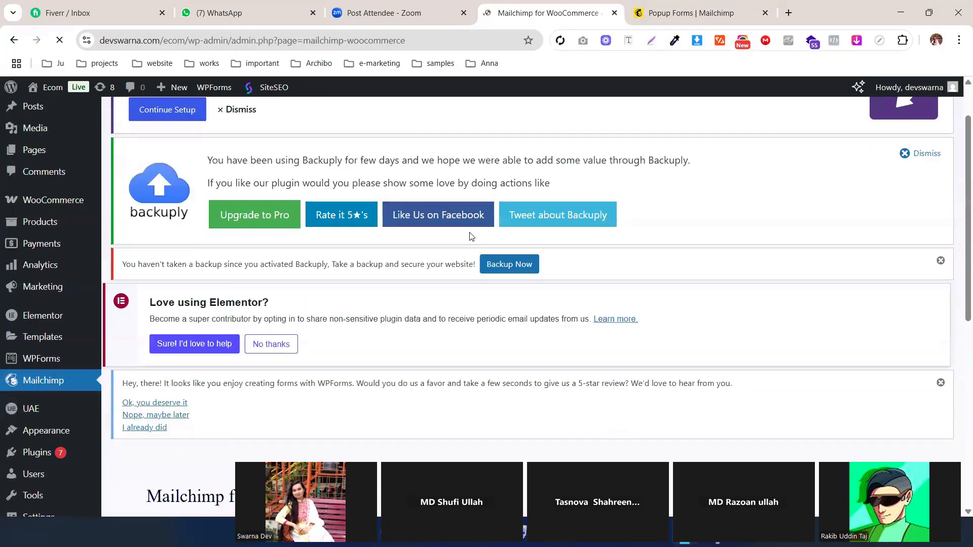
pyautogui.scroll(-2, 472, 237)
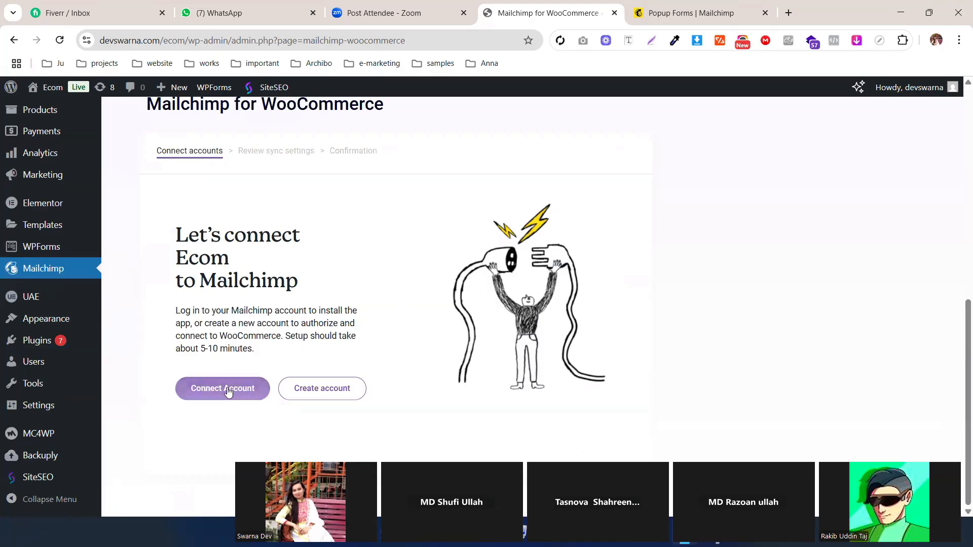
pyautogui.click(228, 392)
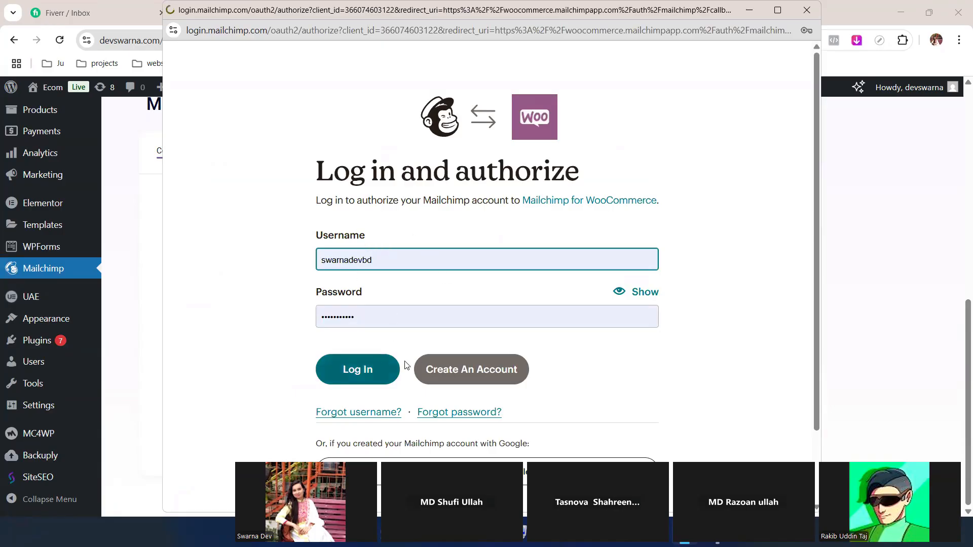
# - Log in to Mailchimp in a maximized authorization window and select the account to connect
pyautogui.click(370, 372)
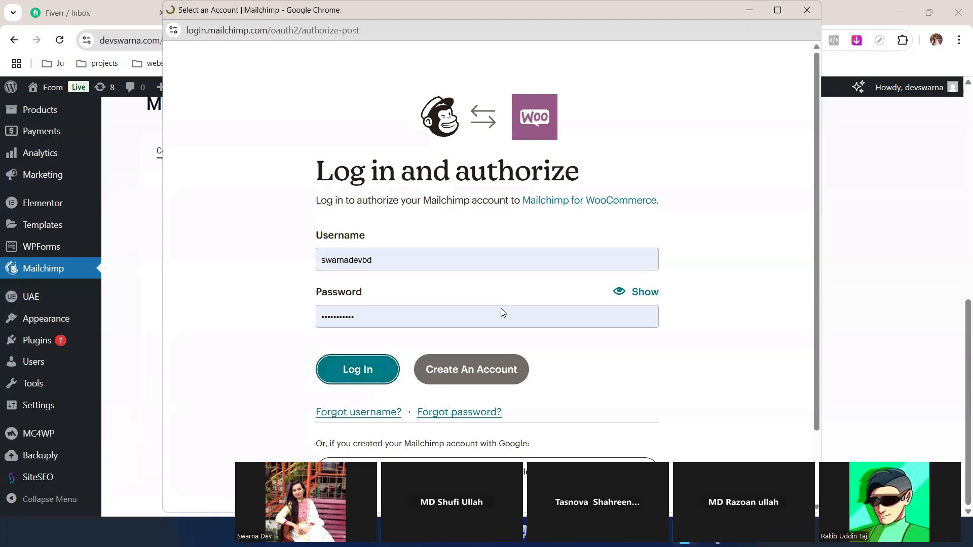
pyautogui.scroll(-4, 491, 305)
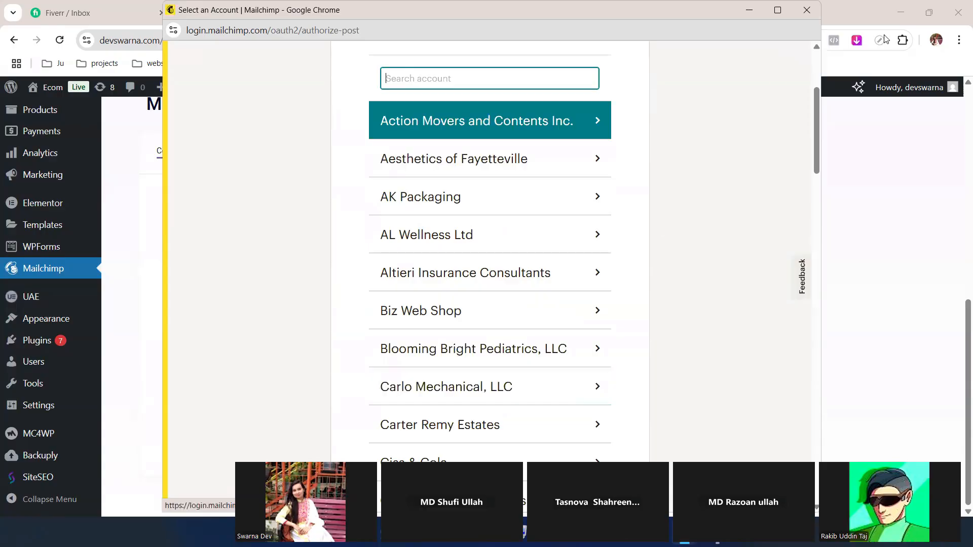
pyautogui.click(785, 15)
pyautogui.scroll(-15, 555, 190)
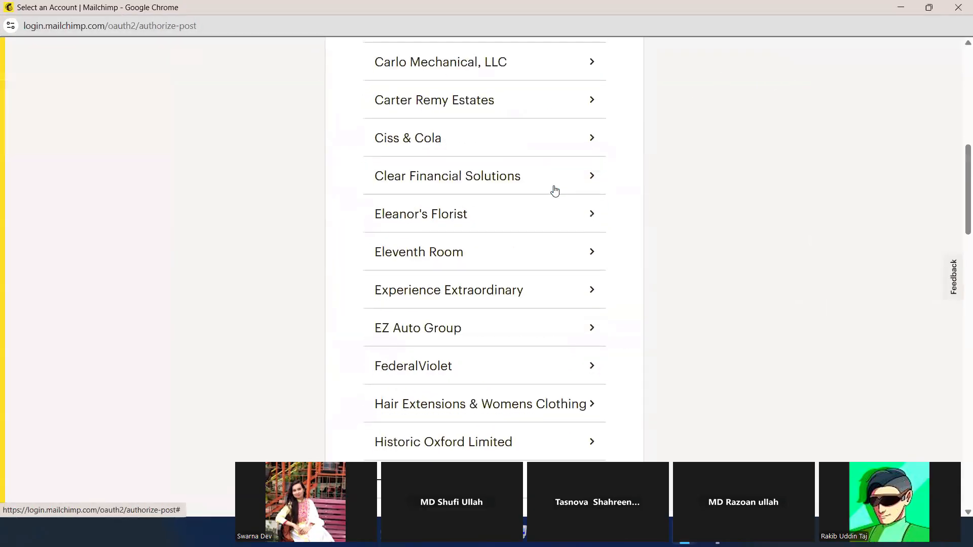
pyautogui.scroll(-11, 545, 198)
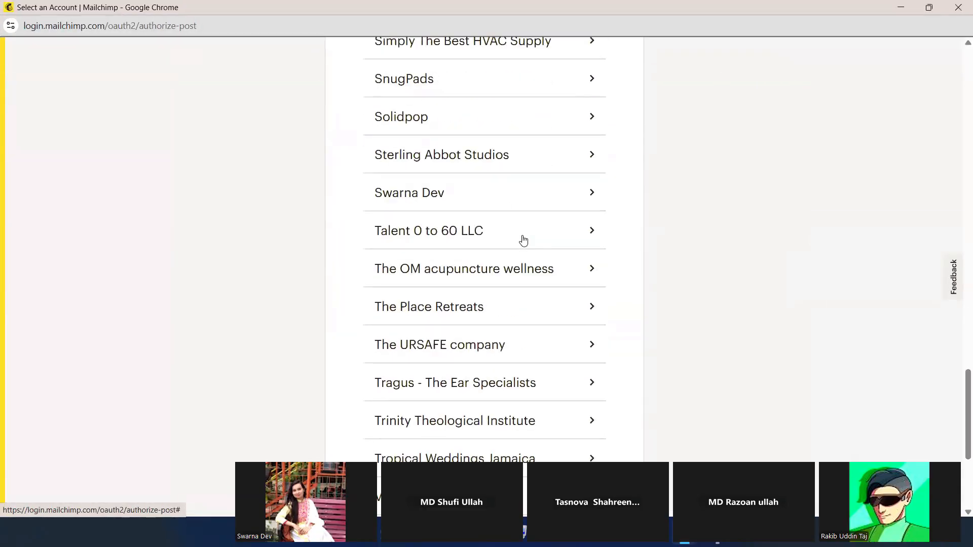
pyautogui.scroll(20, 495, 214)
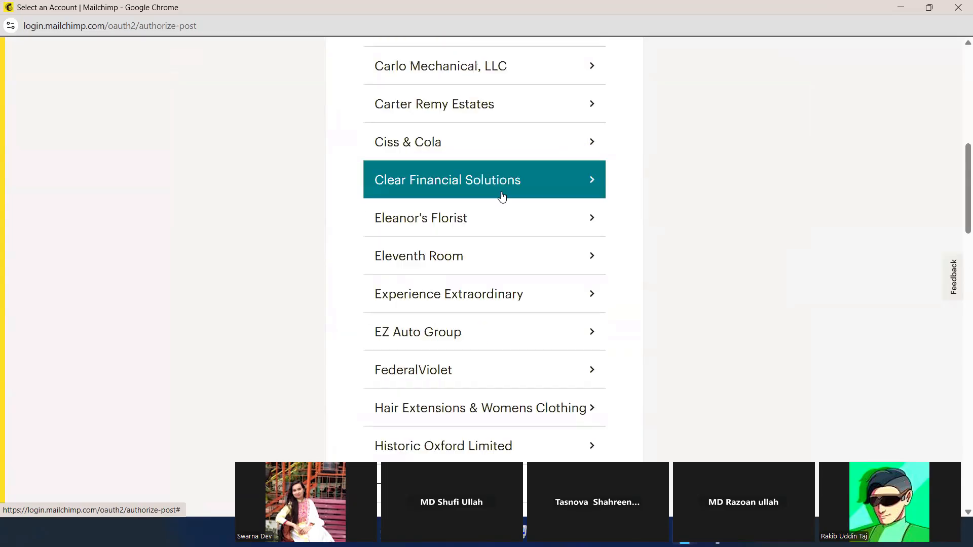
pyautogui.scroll(2, 516, 129)
pyautogui.scroll(-20, 495, 170)
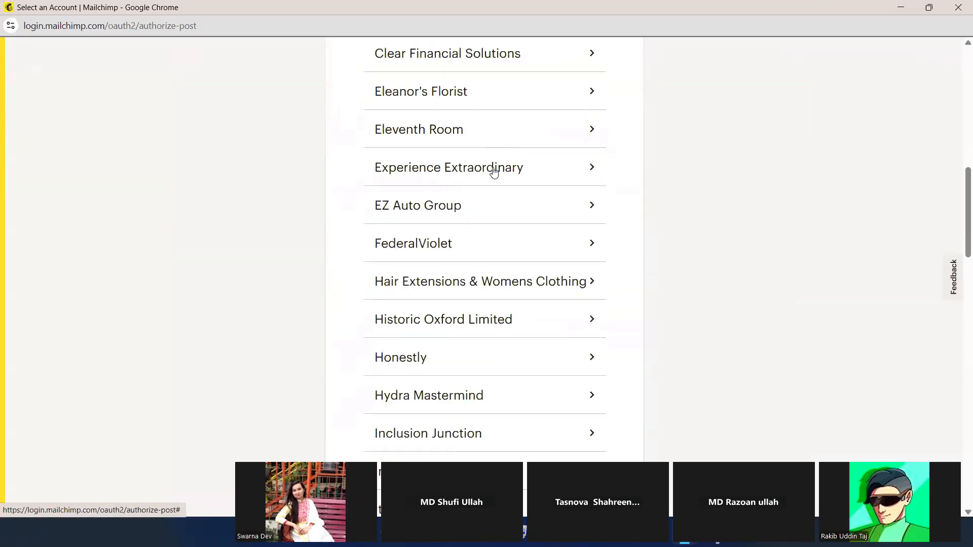
pyautogui.scroll(-4, 494, 172)
pyautogui.scroll(-5, 500, 239)
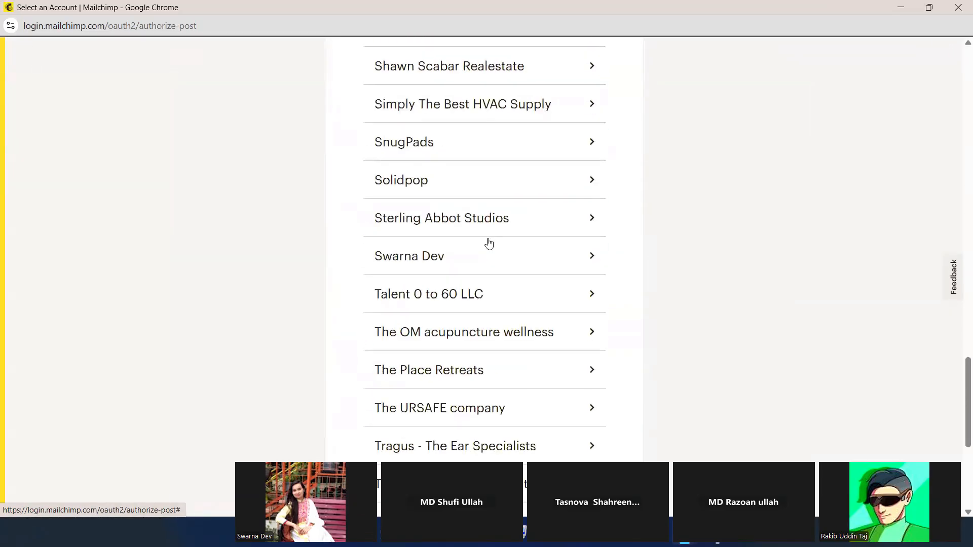
pyautogui.click(499, 256)
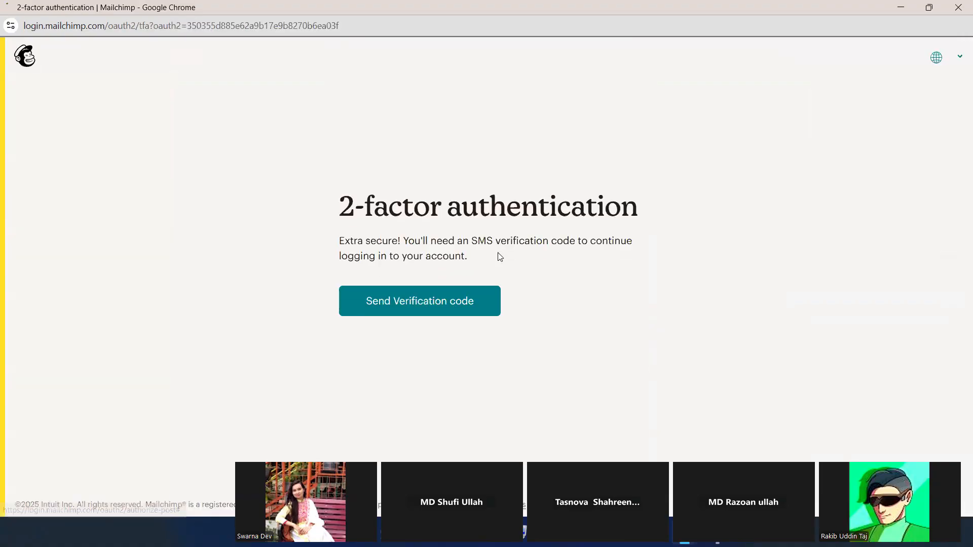
# - Verify the login with the SMS verification code and allow Mailchimp for WooCommerce access
pyautogui.click(449, 311)
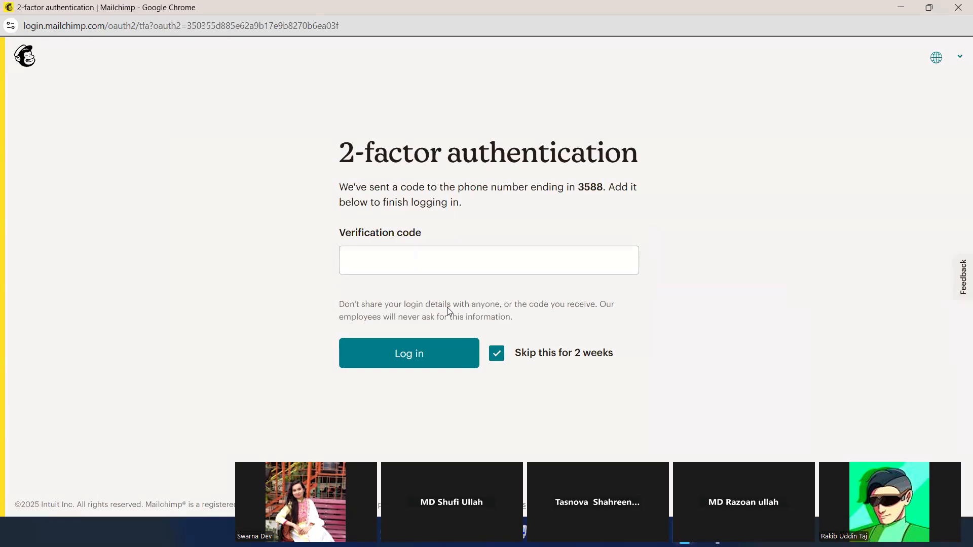
pyautogui.click(452, 251)
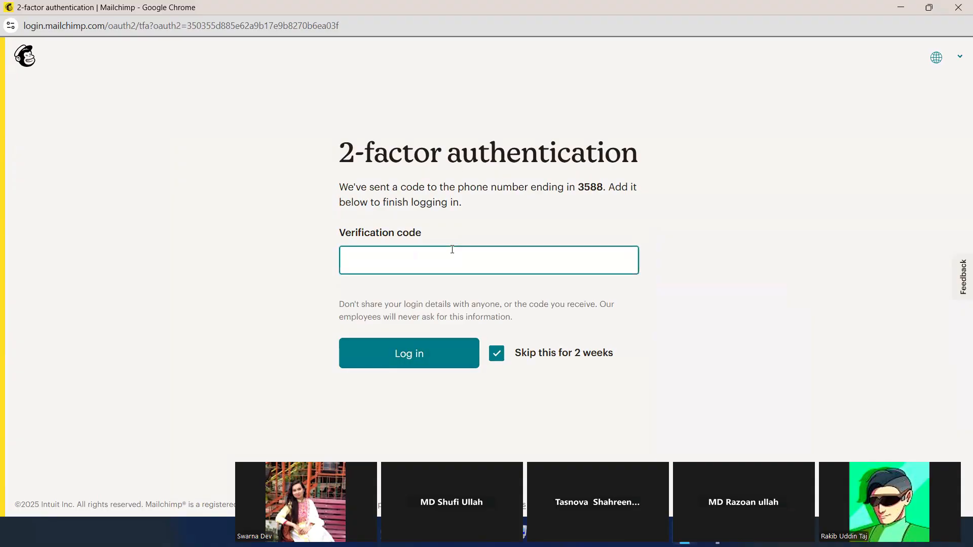
pyautogui.press('Return')
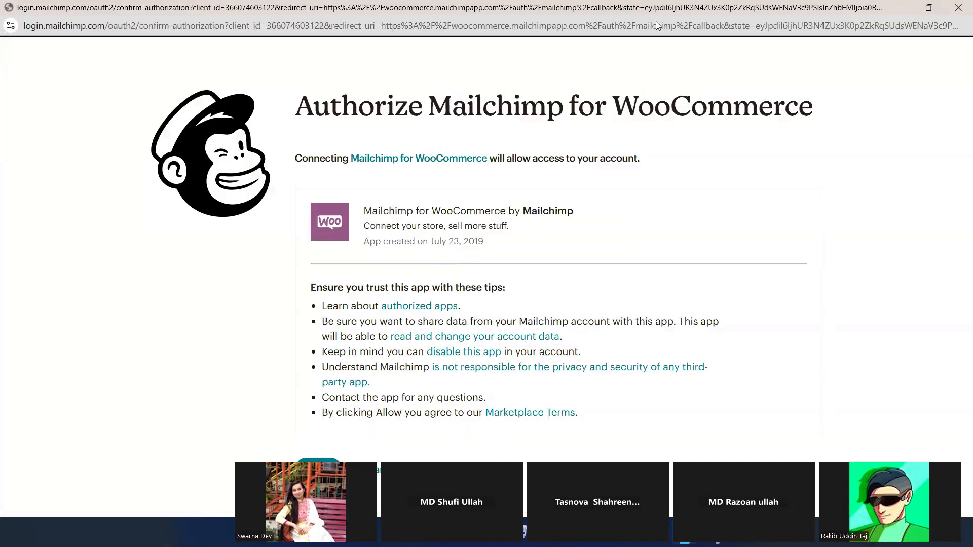
pyautogui.click(313, 469)
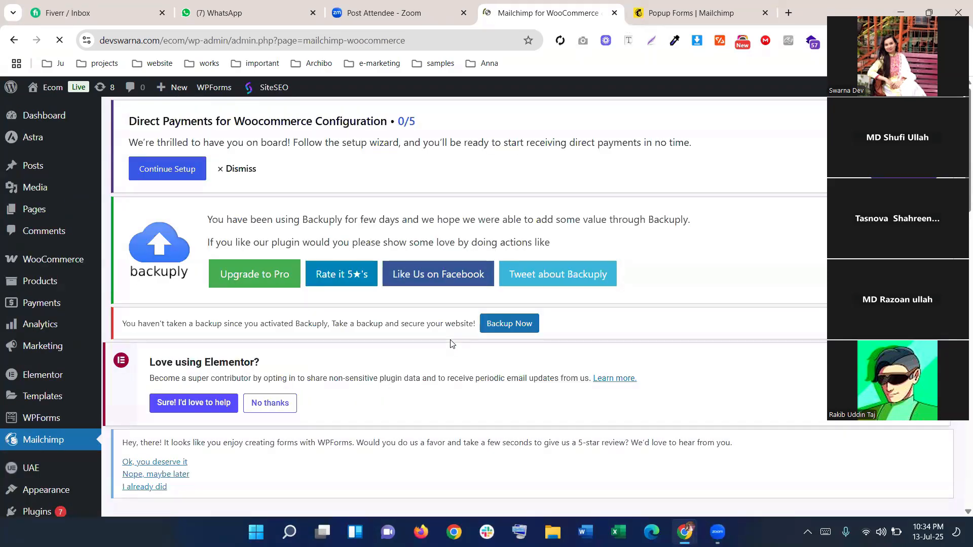
pyautogui.scroll(-10, 451, 343)
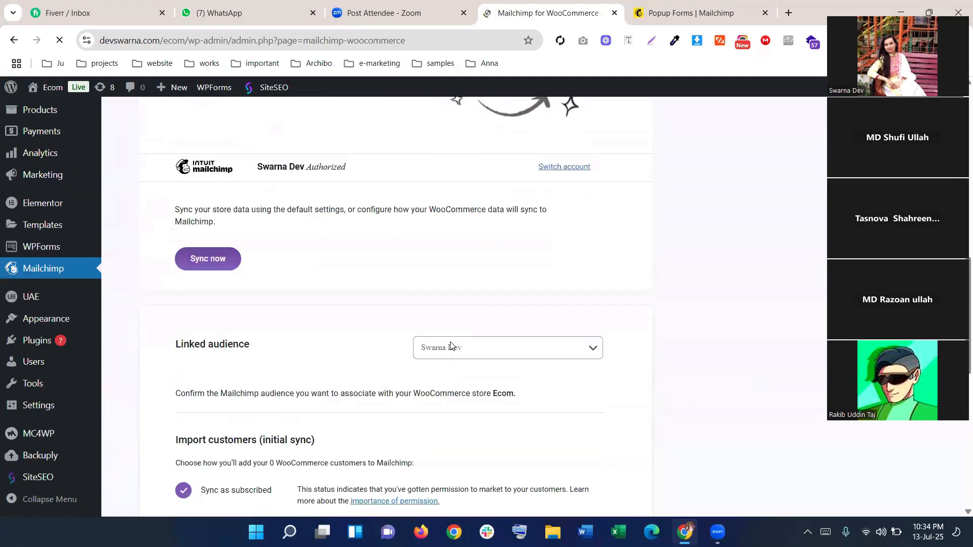
pyautogui.scroll(-10, 452, 345)
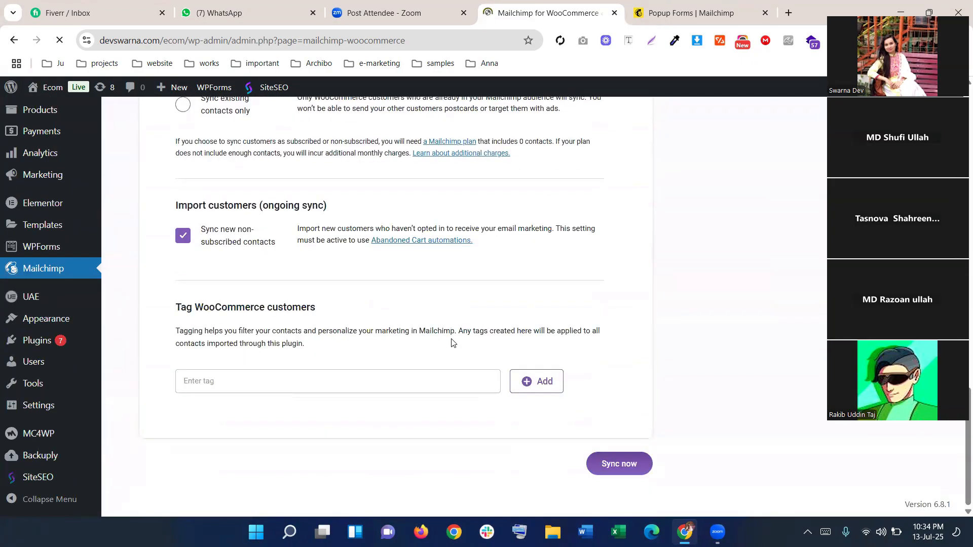
pyautogui.scroll(15, 452, 344)
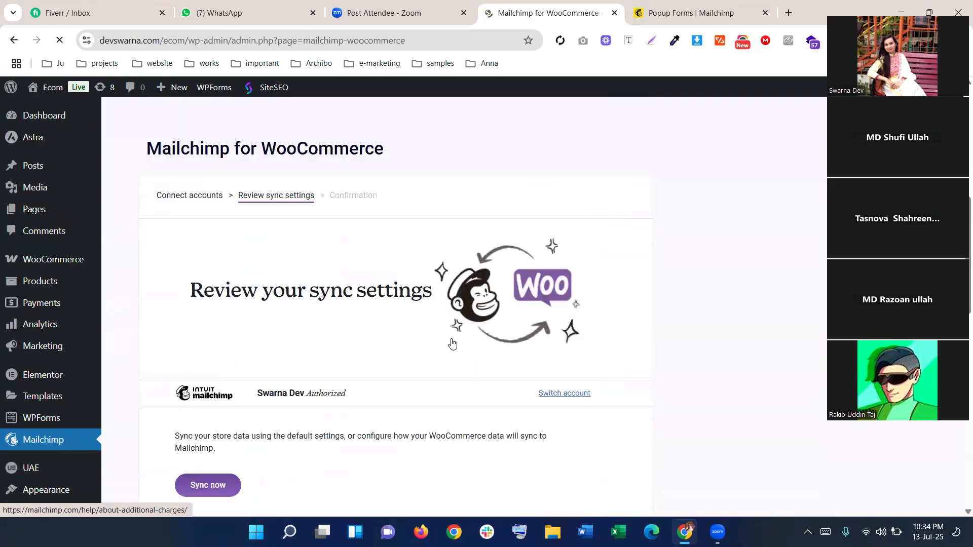
pyautogui.scroll(-1, 452, 341)
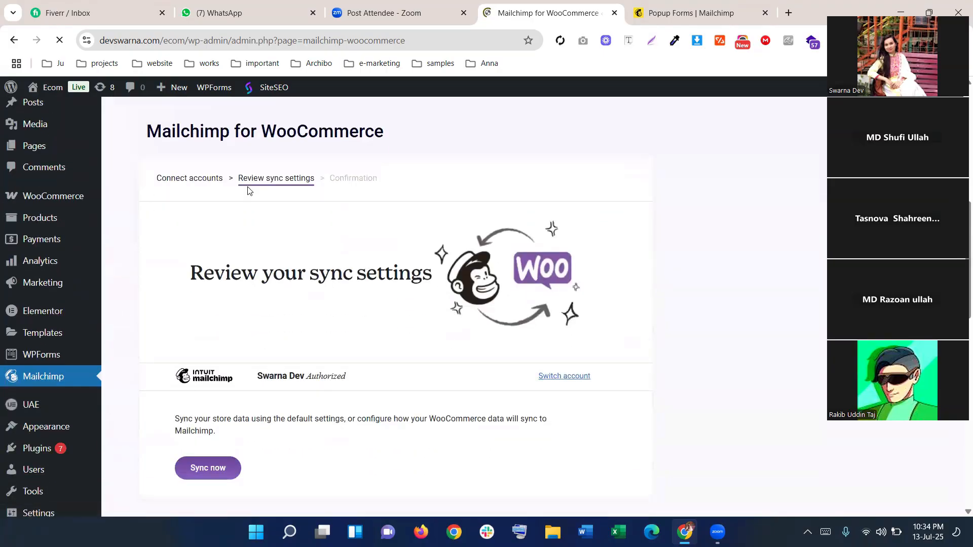
pyautogui.scroll(-3, 361, 293)
pyautogui.scroll(-3, 361, 293)
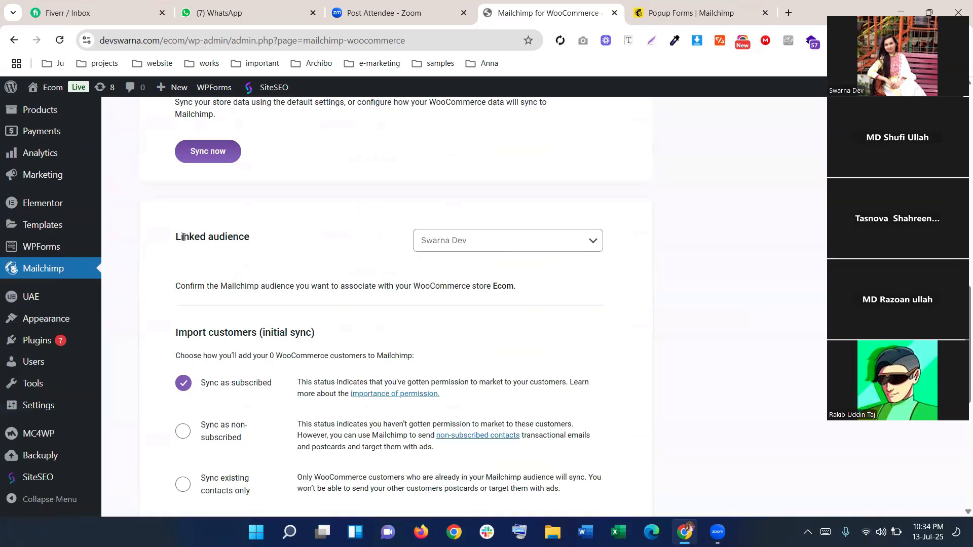
pyautogui.moveTo(172, 237); pyautogui.dragTo(249, 255)
pyautogui.click(279, 252)
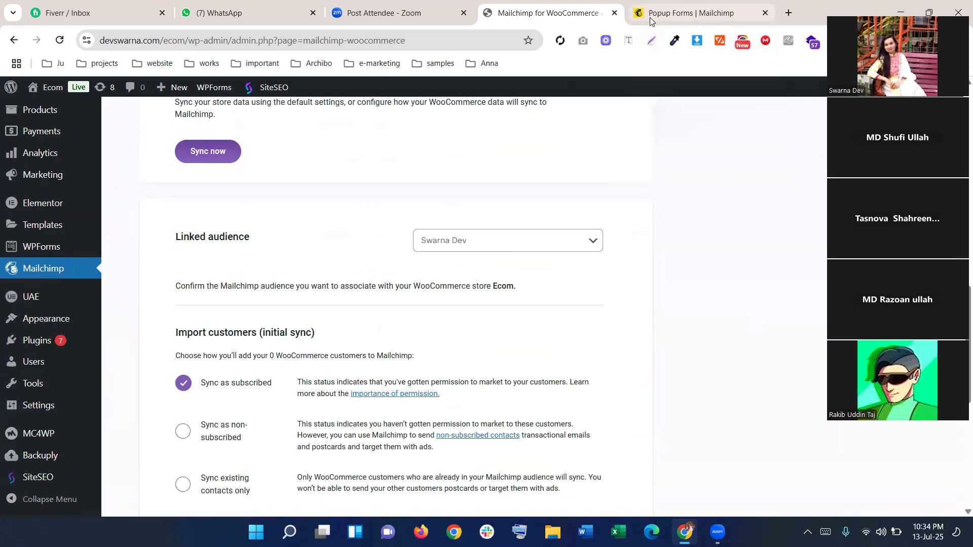
pyautogui.click(650, 17)
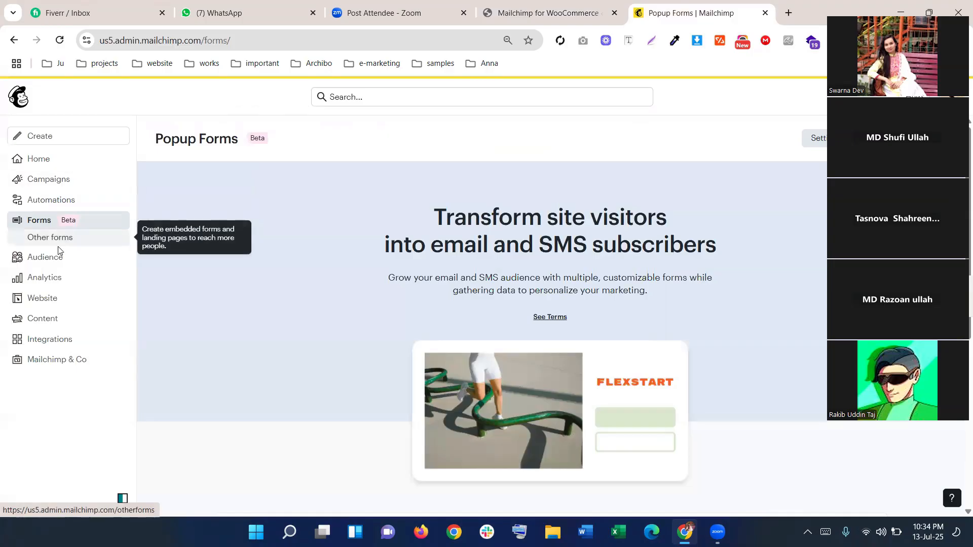
pyautogui.click(59, 264)
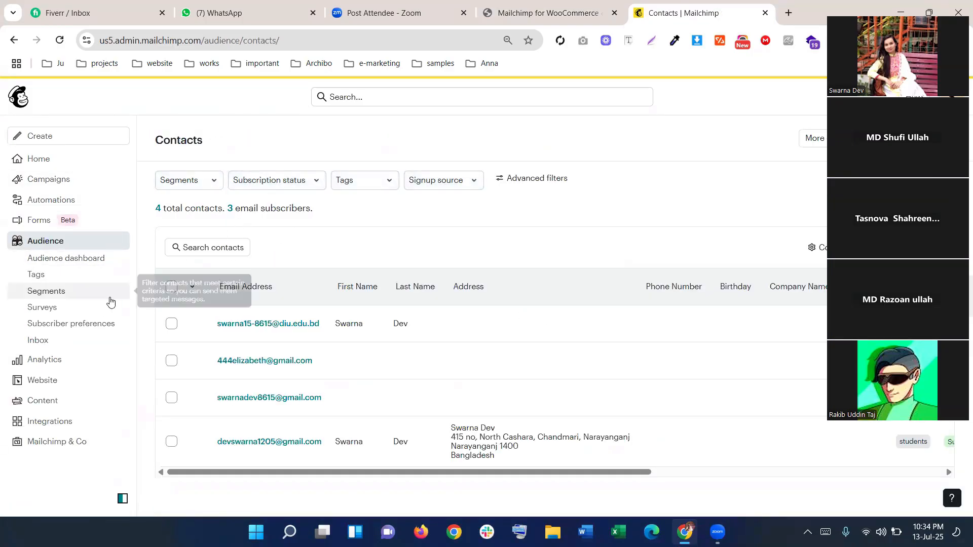
pyautogui.click(97, 259)
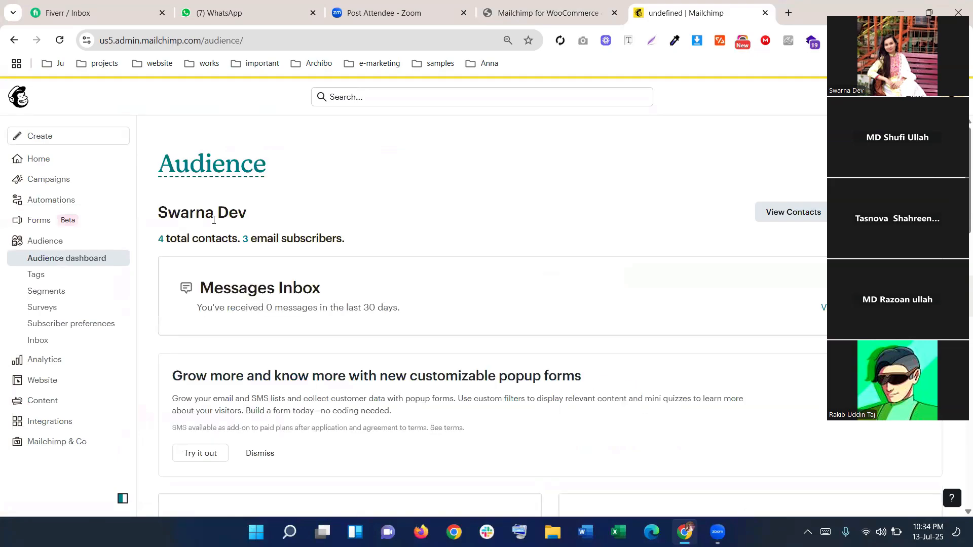
pyautogui.moveTo(285, 220); pyautogui.dragTo(159, 215)
pyautogui.click(484, 5)
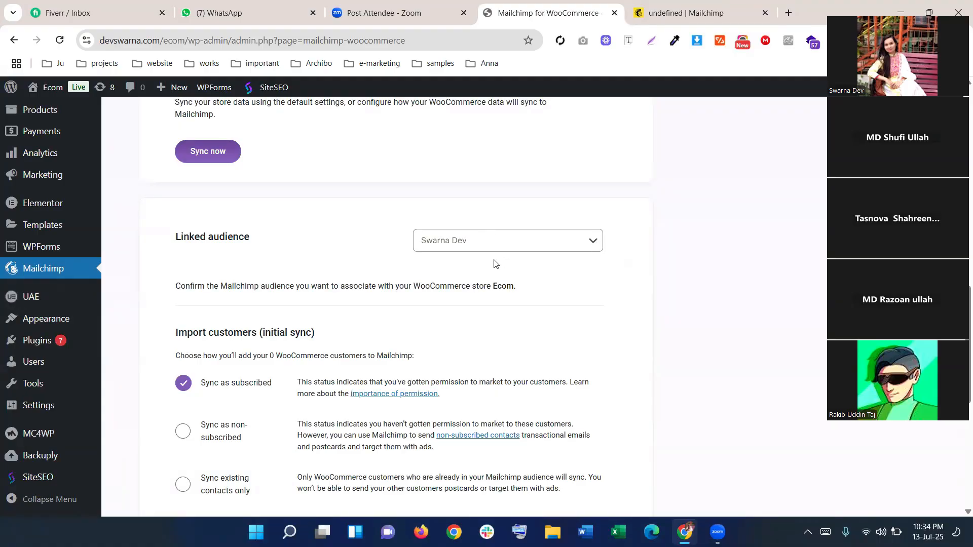
pyautogui.scroll(-1, 496, 263)
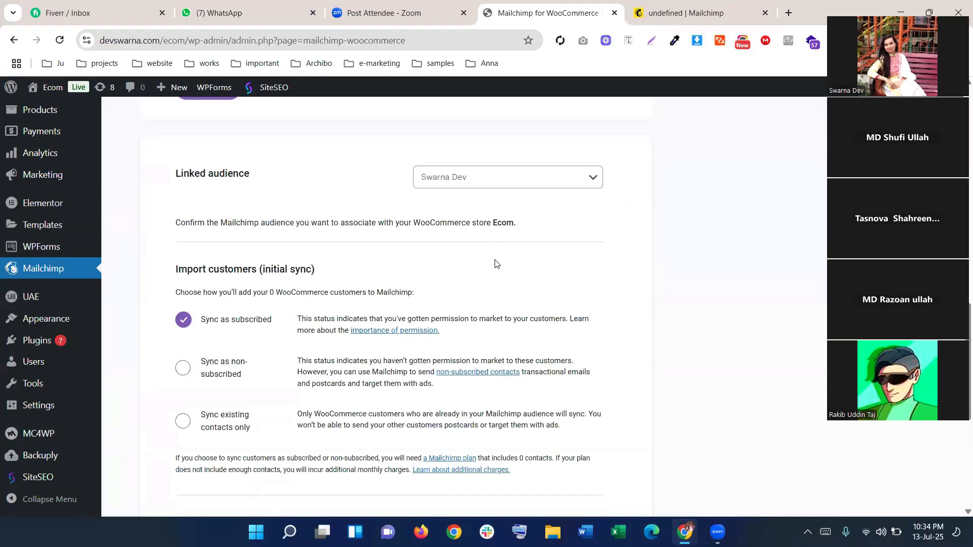
# - Start the store sync with default subscription settings and an empty customer tag field
pyautogui.scroll(-3, 495, 263)
pyautogui.scroll(-2, 495, 263)
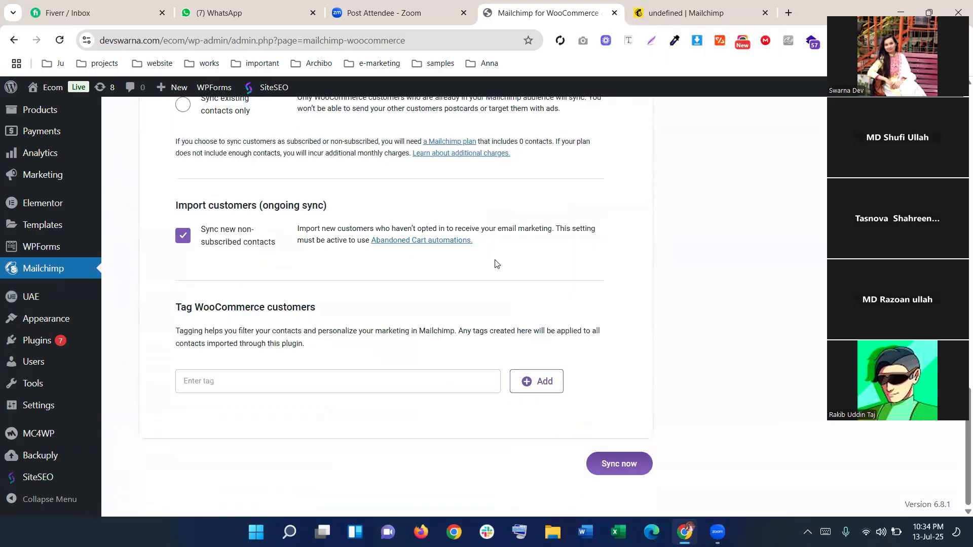
pyautogui.click(362, 378)
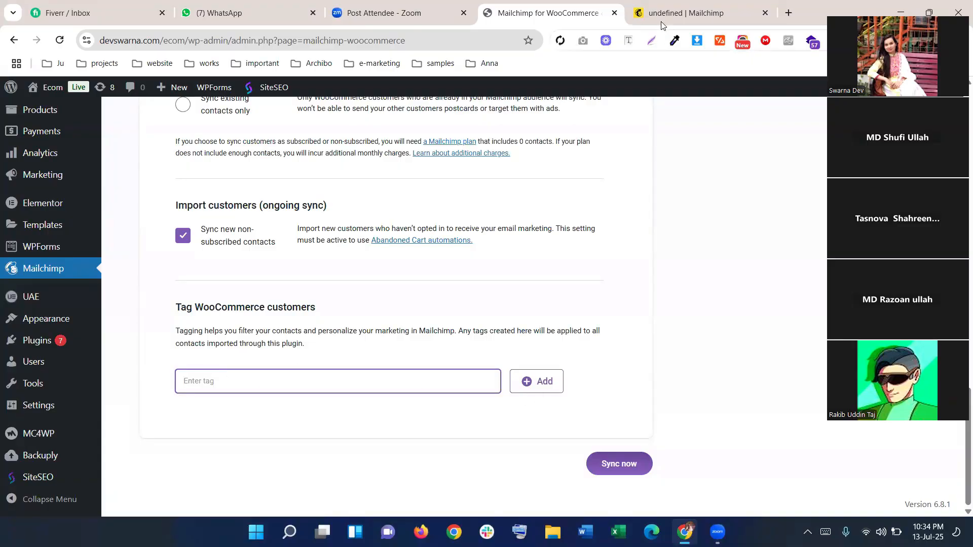
pyautogui.scroll(15, 562, 380)
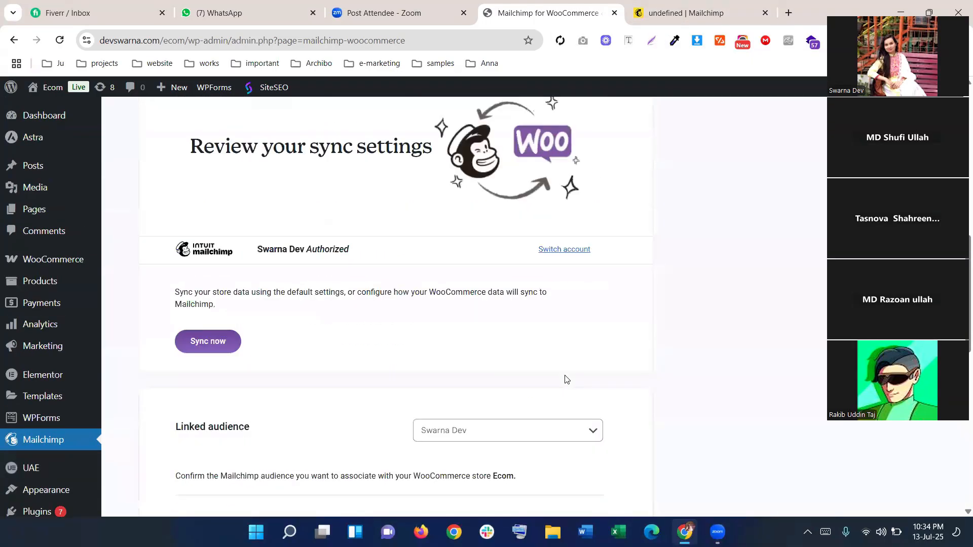
pyautogui.scroll(-15, 357, 350)
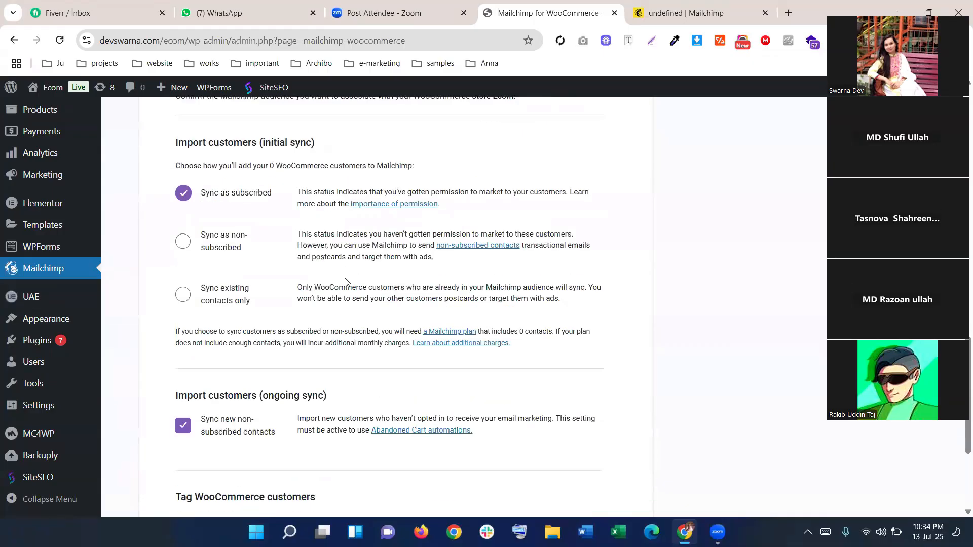
pyautogui.click(603, 464)
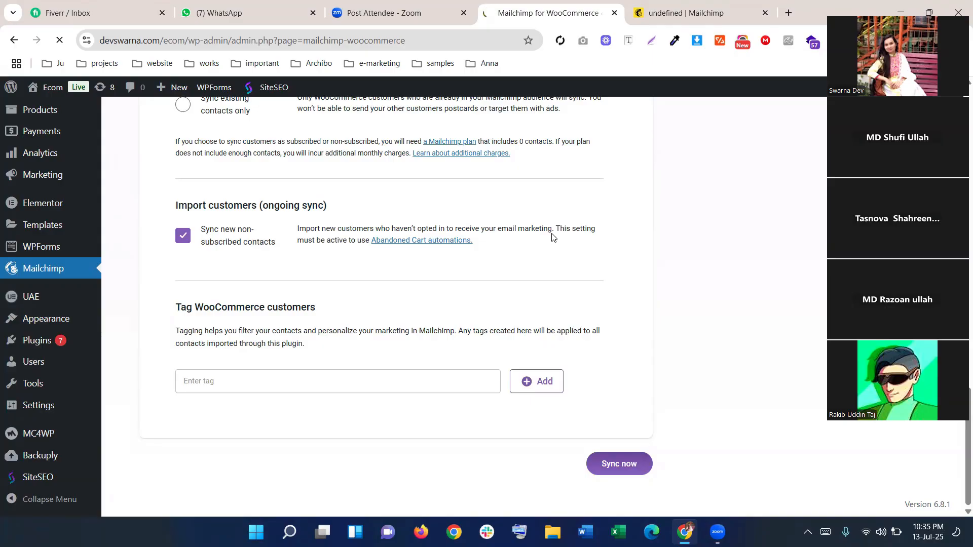
pyautogui.scroll(8, 524, 256)
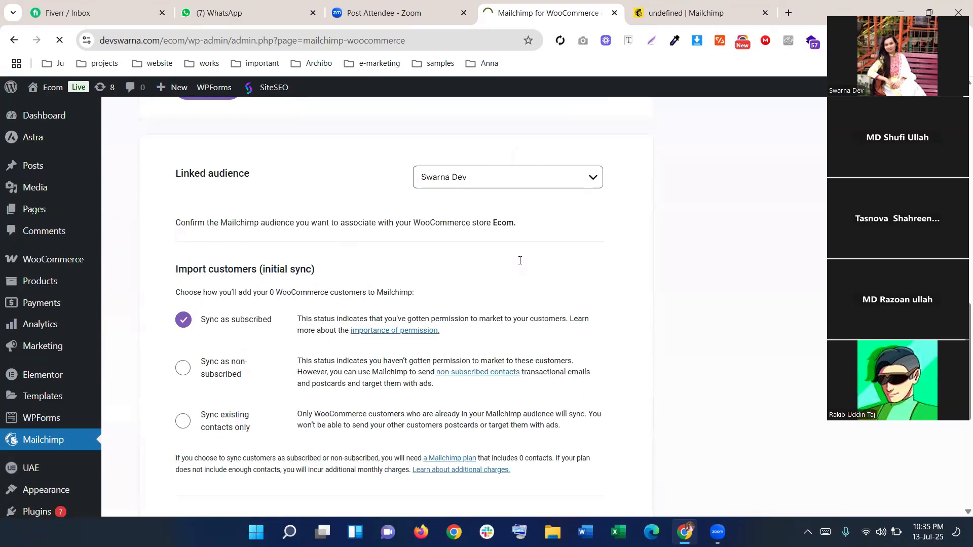
pyautogui.scroll(4, 520, 264)
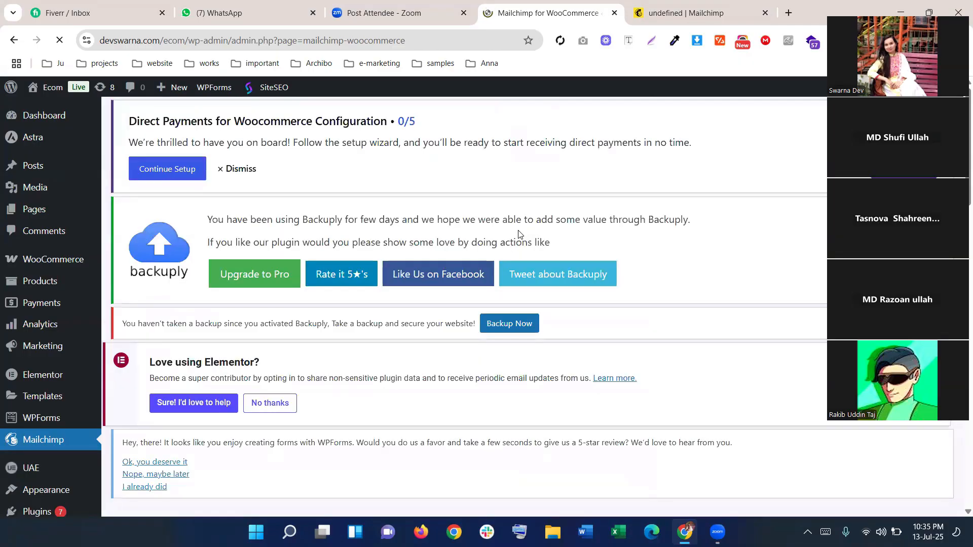
# - Review the sync confirmation and Overview stats, then go to WooCommerce Settings
pyautogui.scroll(-8, 519, 234)
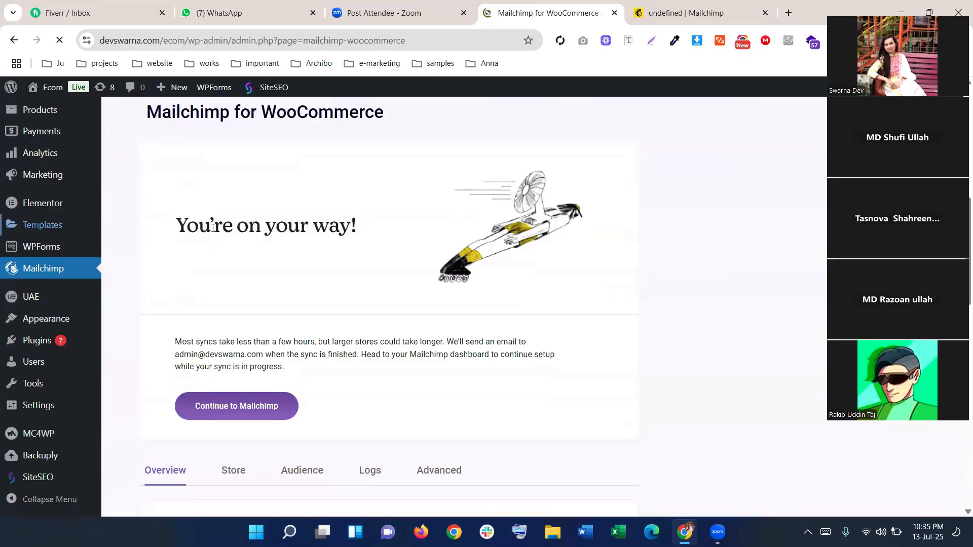
pyautogui.scroll(-3, 265, 250)
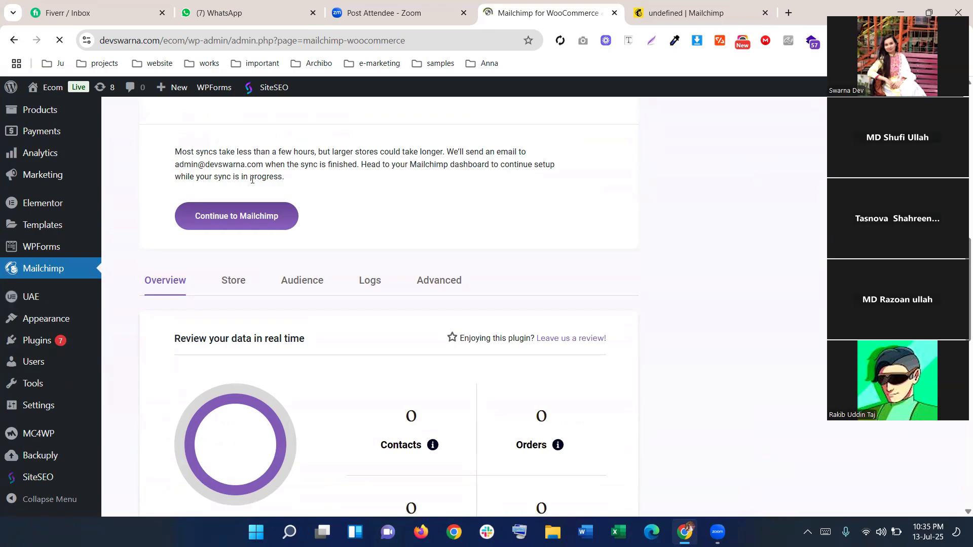
pyautogui.scroll(-8, 251, 179)
pyautogui.scroll(10, 250, 185)
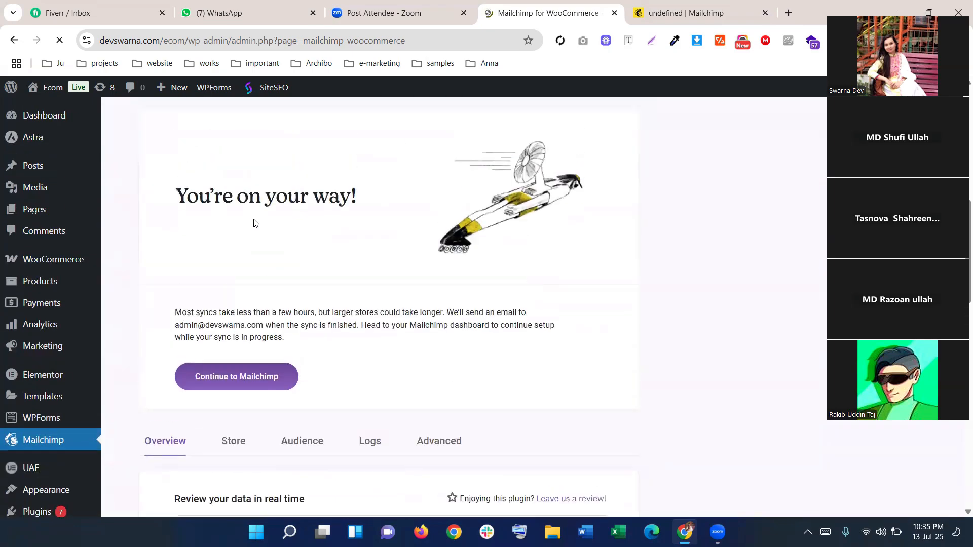
pyautogui.scroll(2, 254, 225)
pyautogui.scroll(-4, 223, 241)
pyautogui.scroll(3, 93, 273)
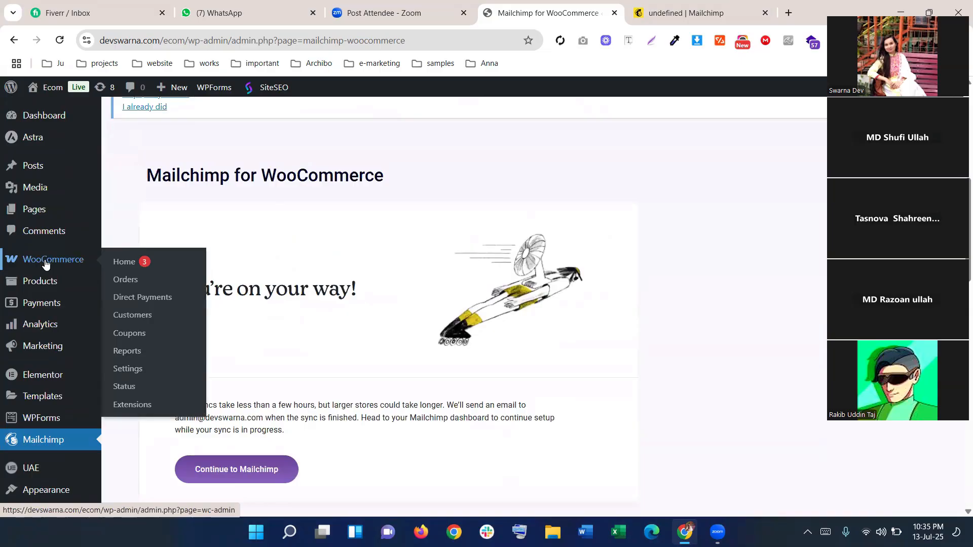
pyautogui.click(121, 368)
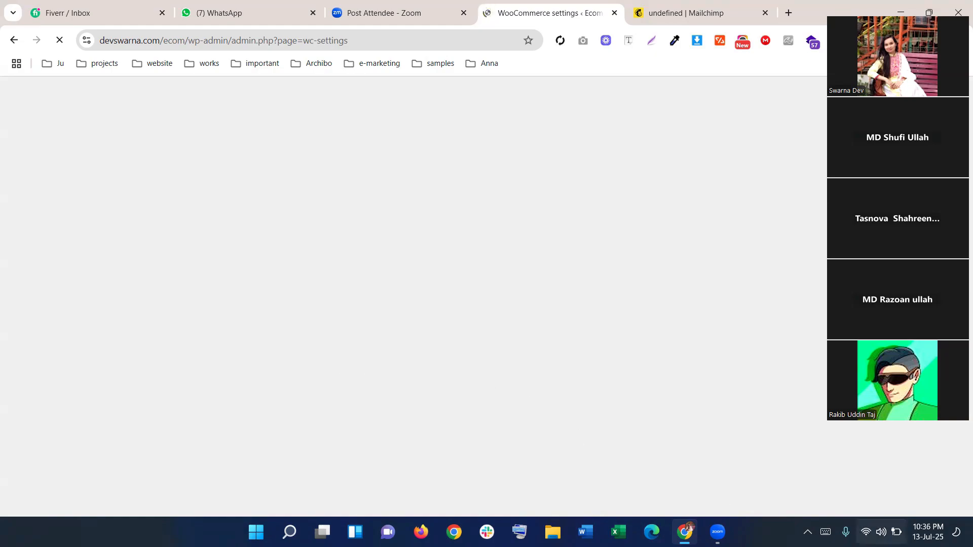
# - Connect the computer to the realme GT Wi-Fi network and dismiss the network panel
pyautogui.click(881, 533)
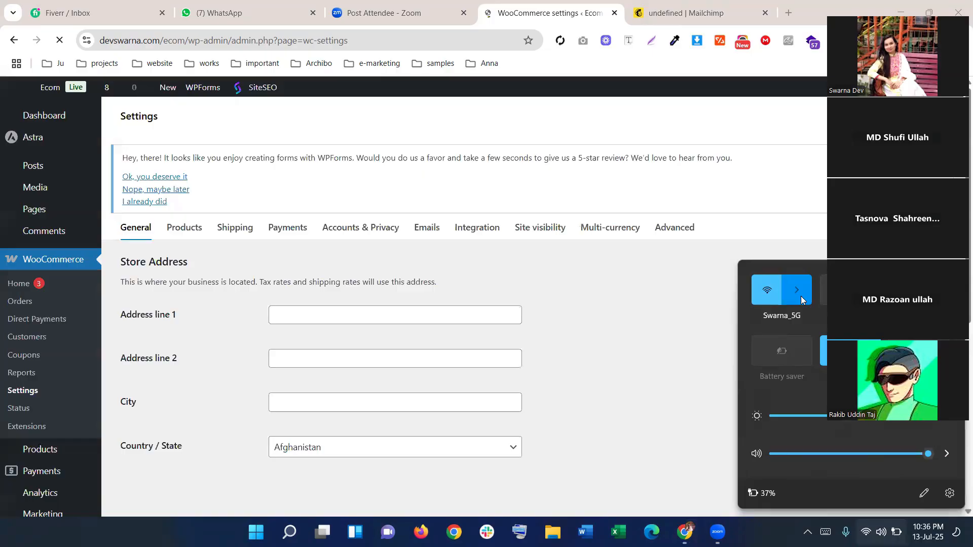
pyautogui.click(801, 296)
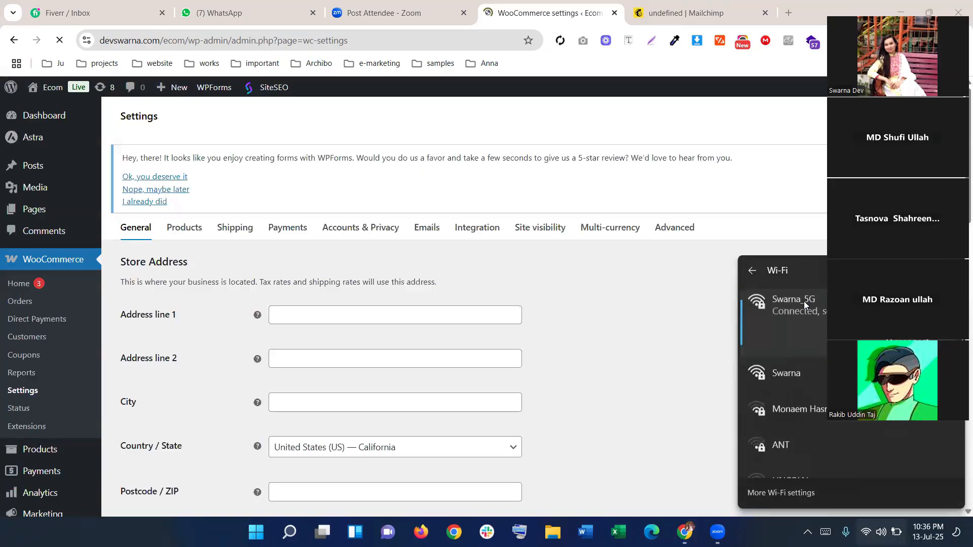
pyautogui.click(687, 246)
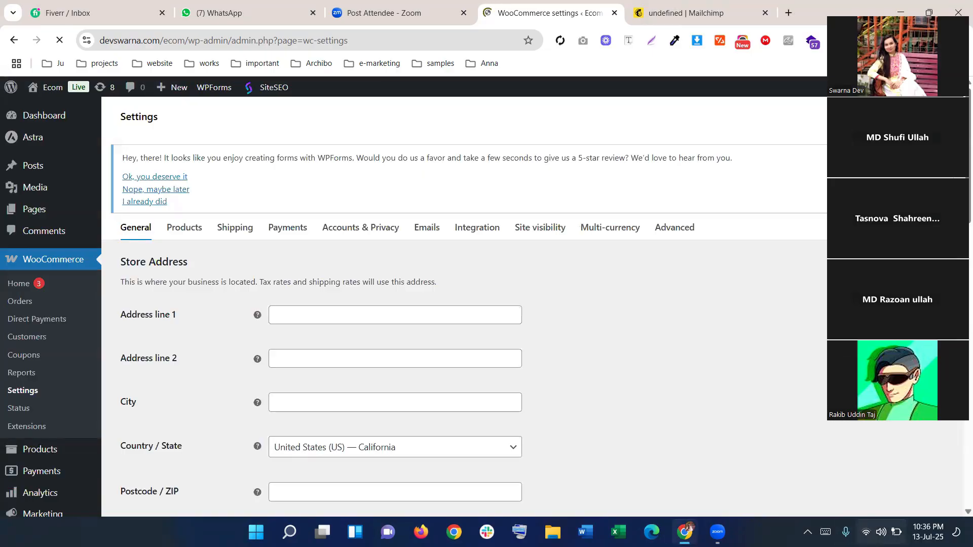
pyautogui.click(880, 532)
pyautogui.click(802, 295)
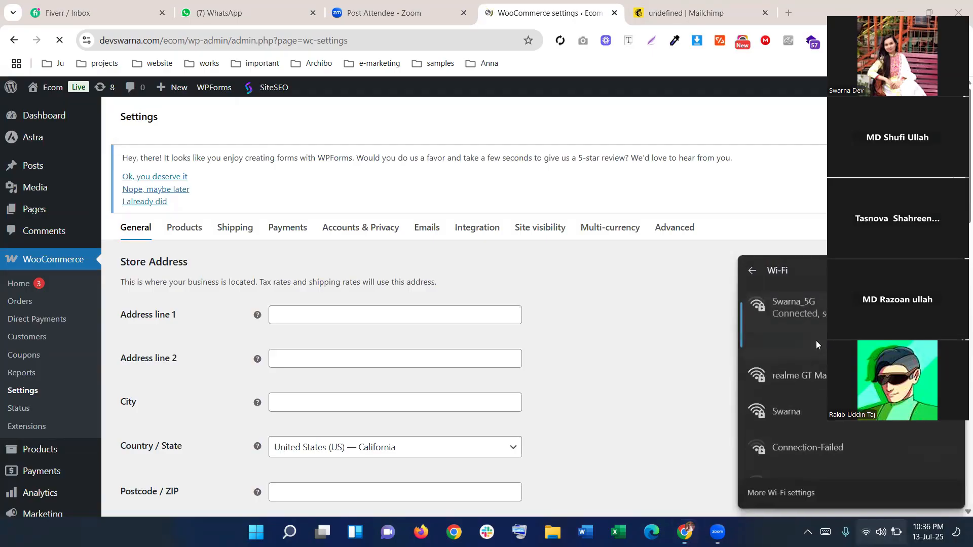
pyautogui.click(822, 376)
pyautogui.click(907, 393)
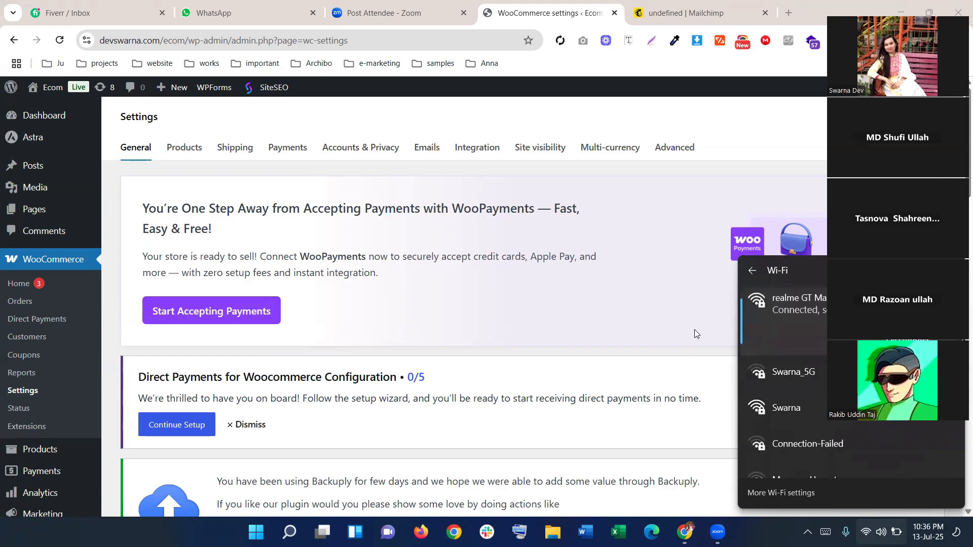
pyautogui.click(696, 333)
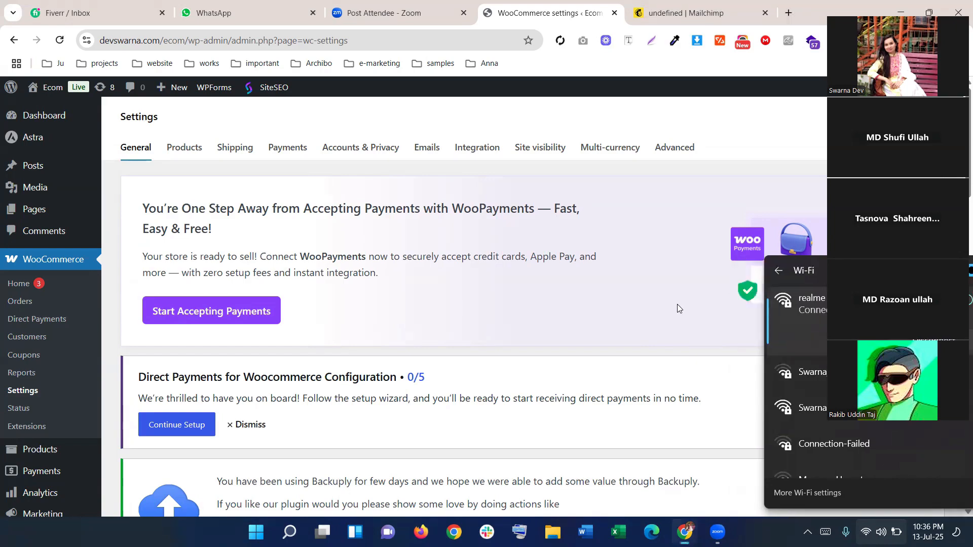
# - Scroll the WooCommerce General settings to the Store Address section
pyautogui.scroll(-4, 507, 284)
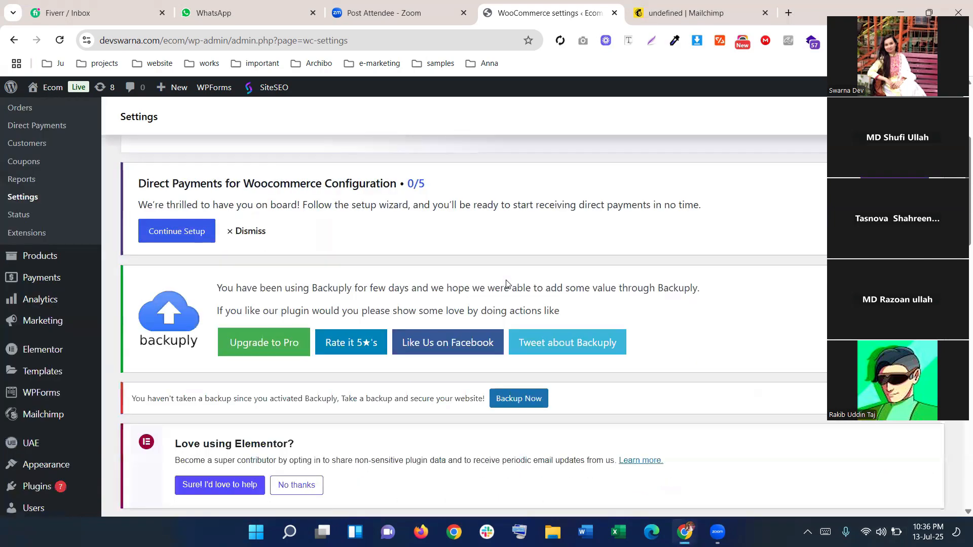
pyautogui.scroll(-10, 506, 284)
pyautogui.scroll(2, 507, 284)
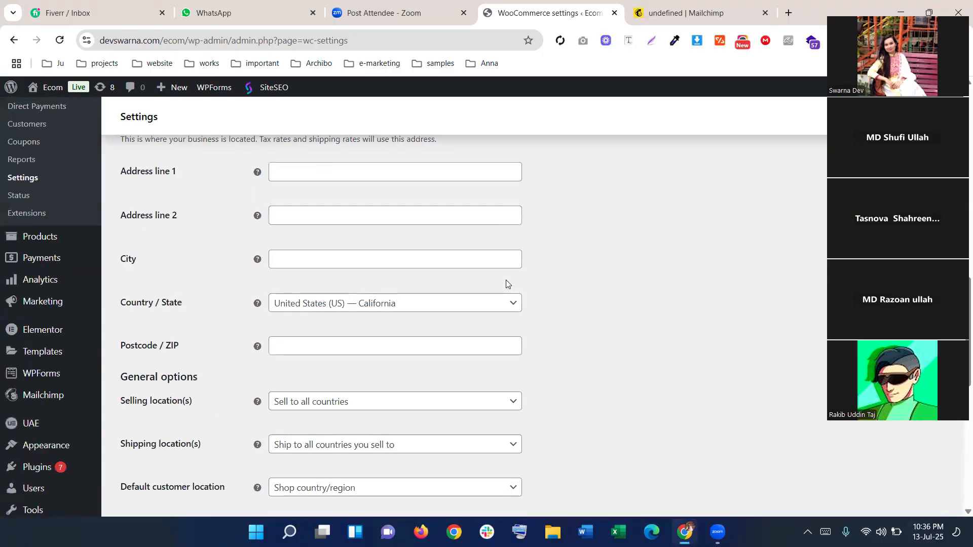
pyautogui.scroll(-4, 507, 283)
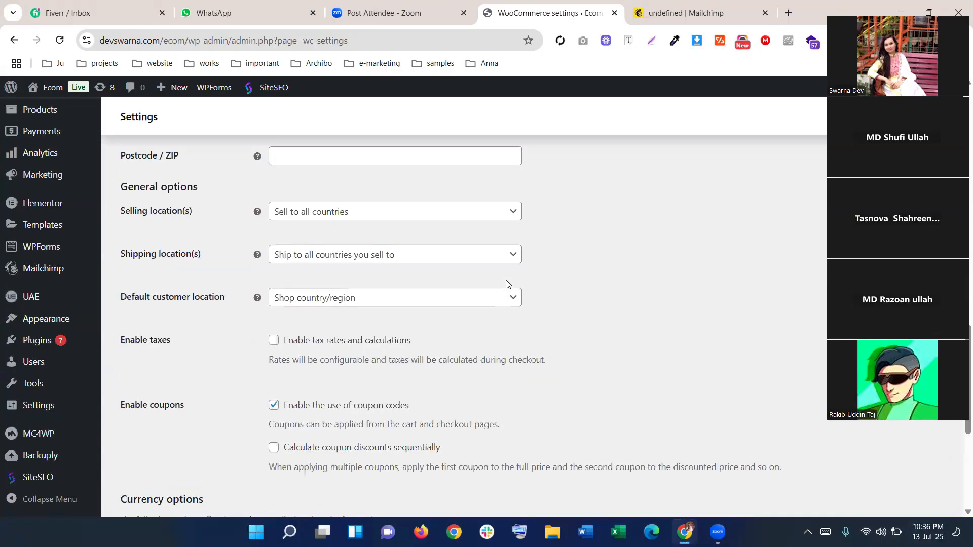
pyautogui.scroll(-4, 506, 284)
pyautogui.scroll(9, 502, 281)
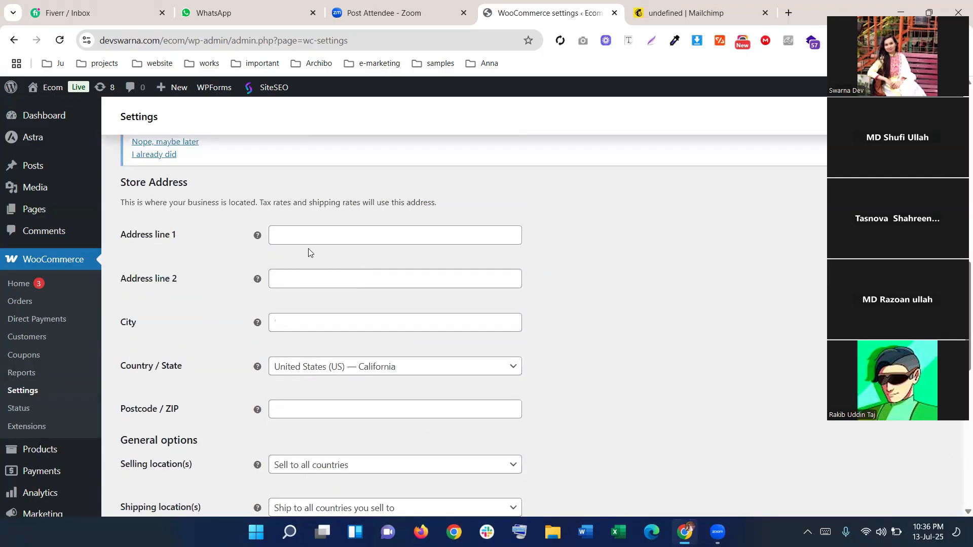
pyautogui.scroll(9, 293, 279)
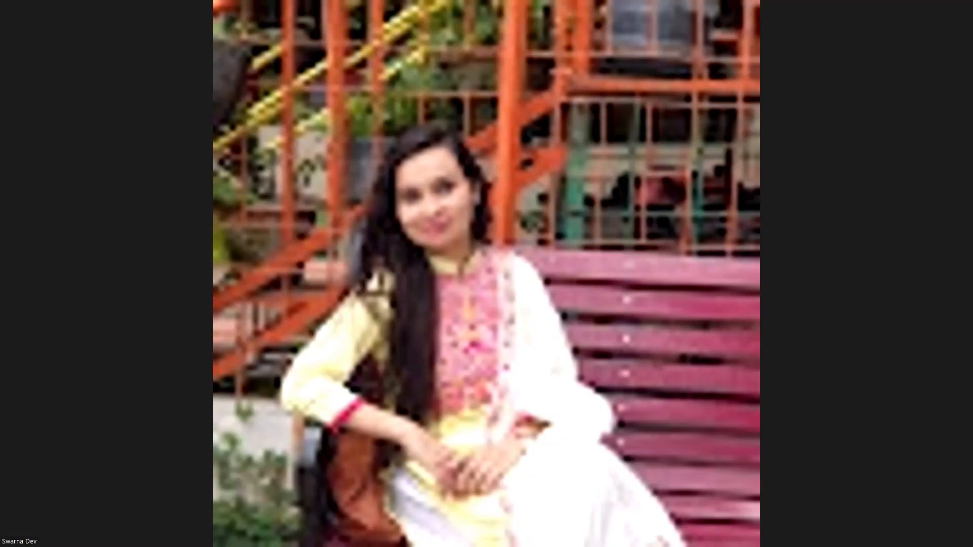
# - Search 'bangladesh' in the store Country / State list and select Bangladesh — Dhaka
pyautogui.scroll(1, 279, 274)
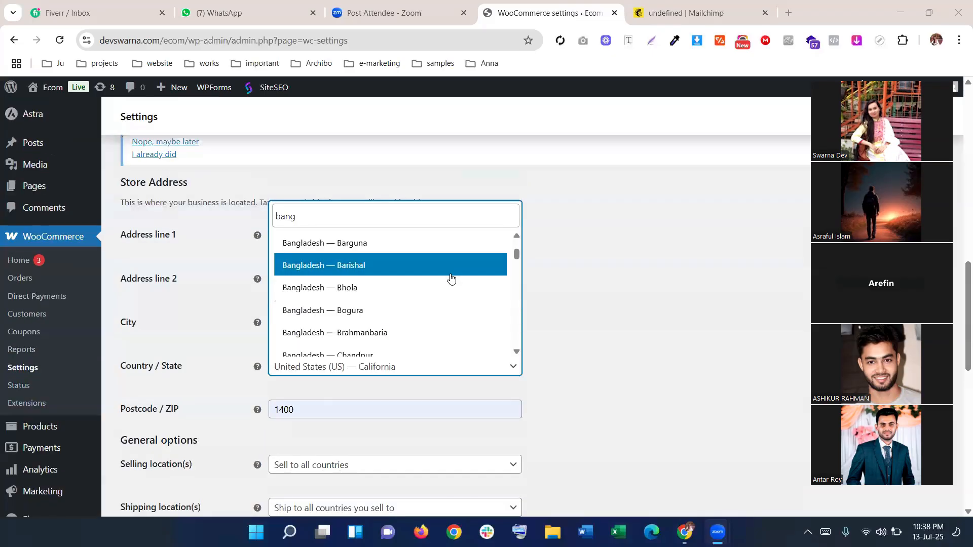
pyautogui.click(592, 259)
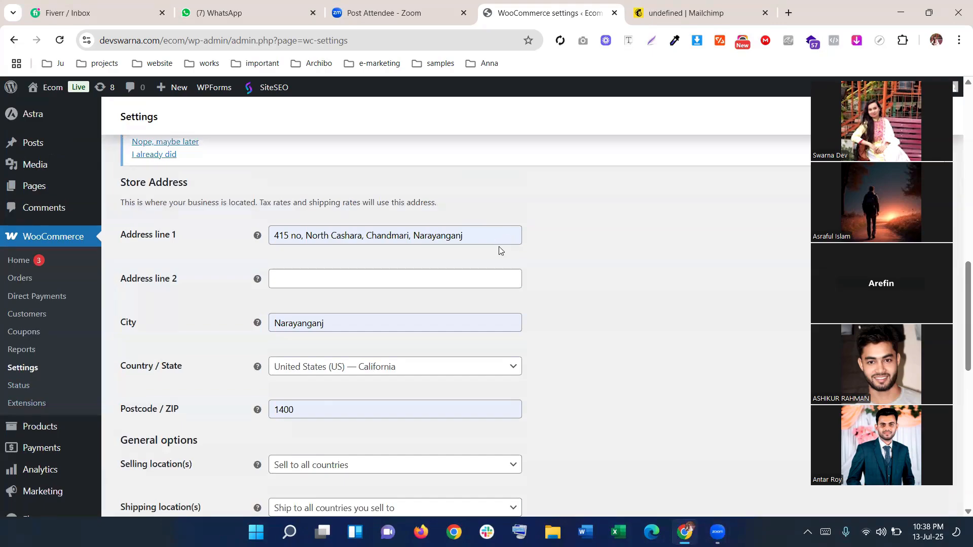
pyautogui.scroll(-3, 345, 266)
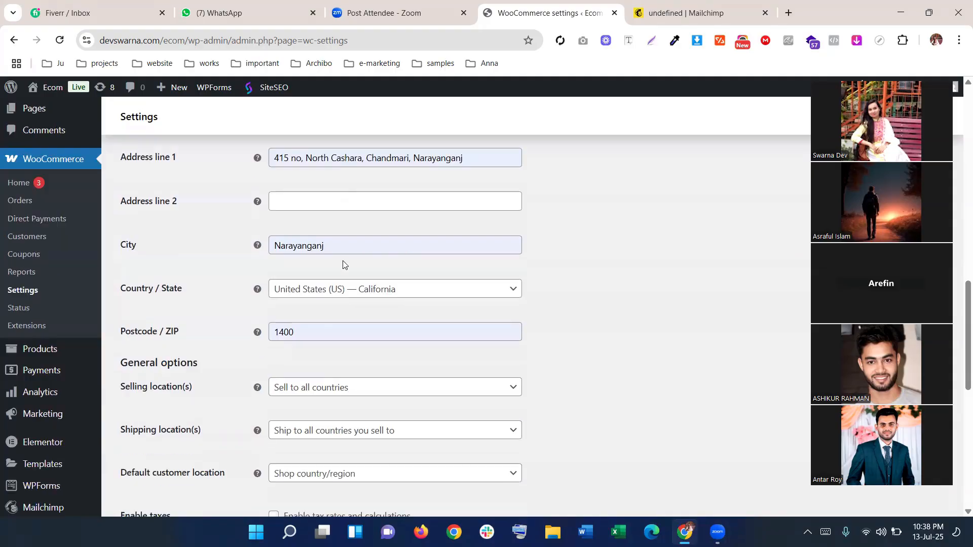
pyautogui.click(390, 247)
pyautogui.scroll(-10, 366, 332)
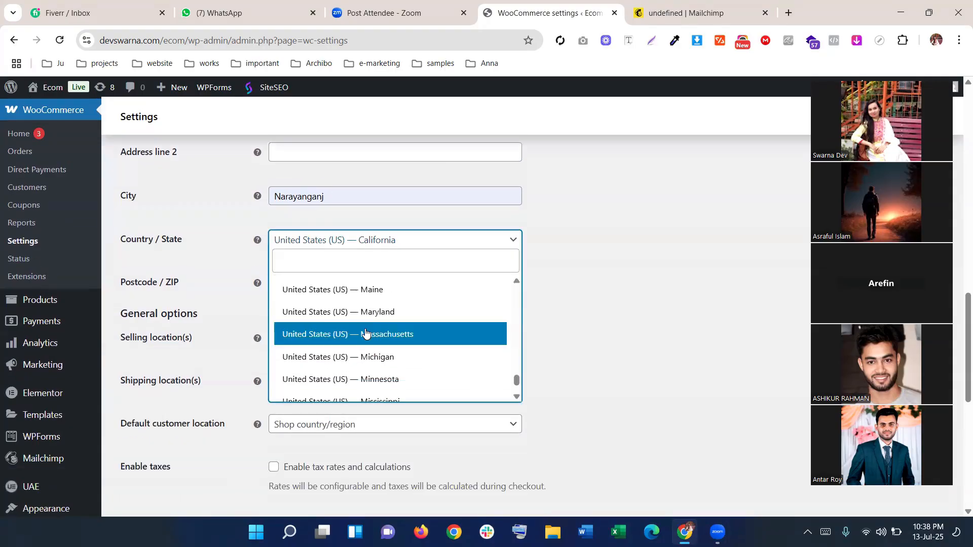
pyautogui.scroll(-20, 366, 332)
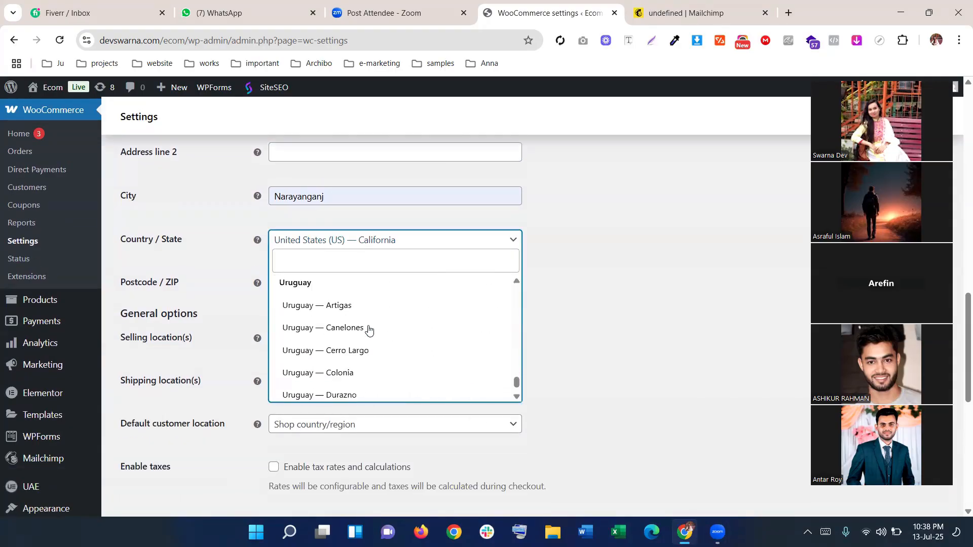
pyautogui.click(353, 258)
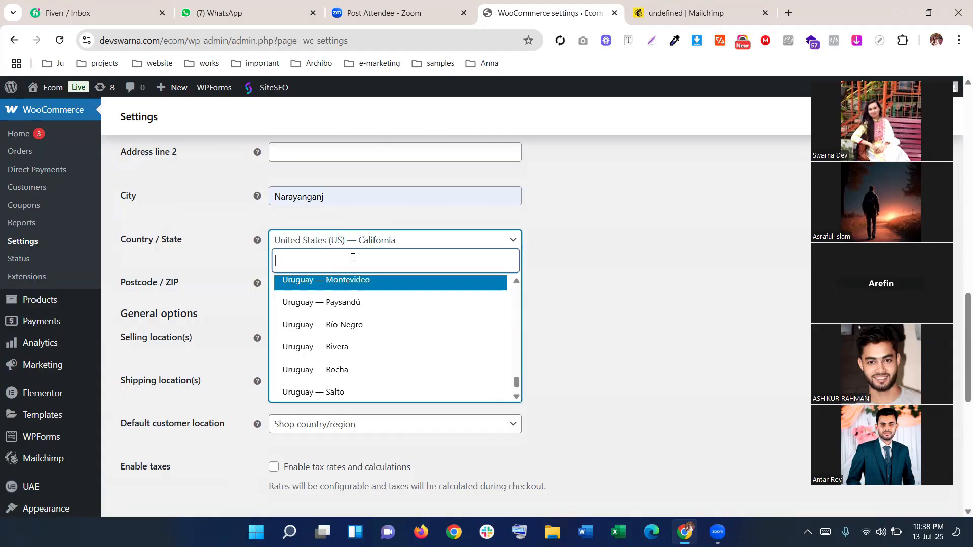
pyautogui.write('bang')
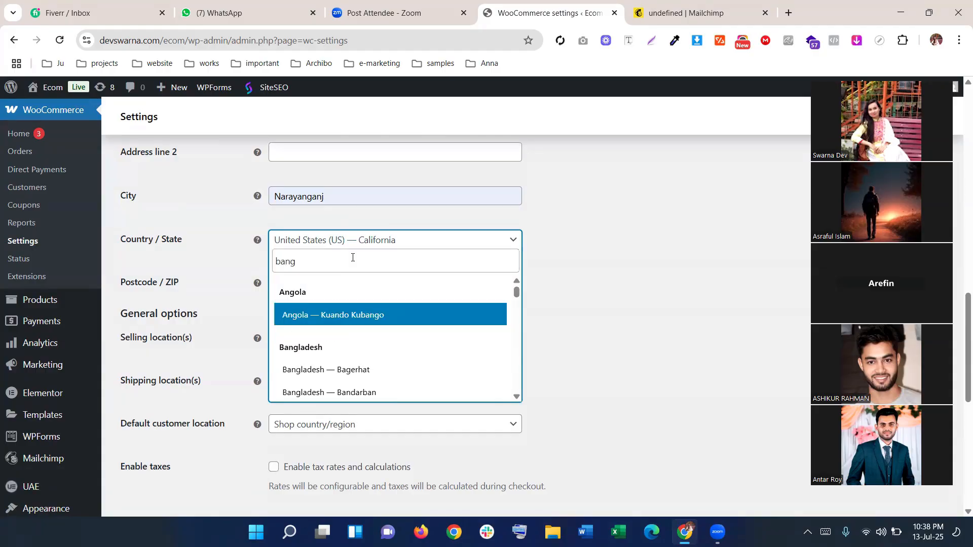
pyautogui.write('lades')
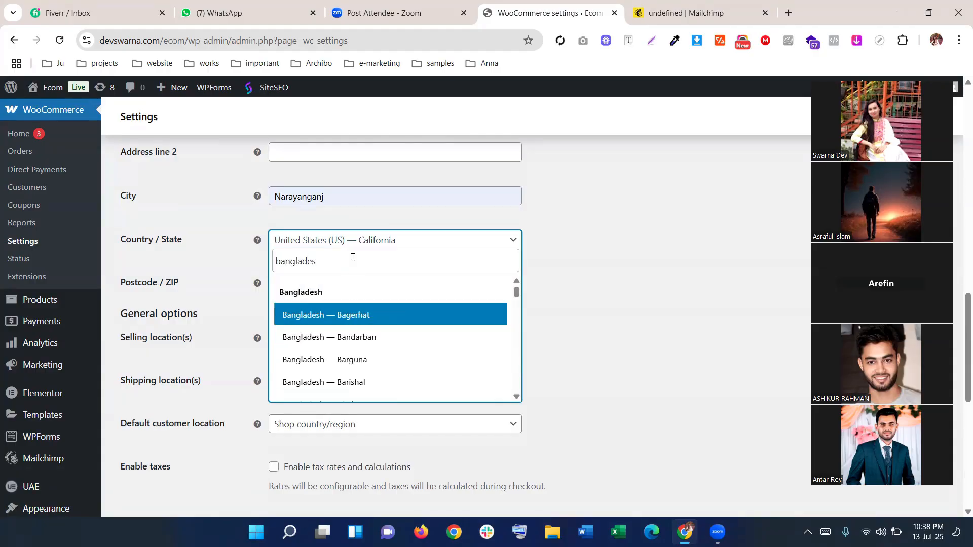
pyautogui.write('h')
pyautogui.scroll(-5, 324, 338)
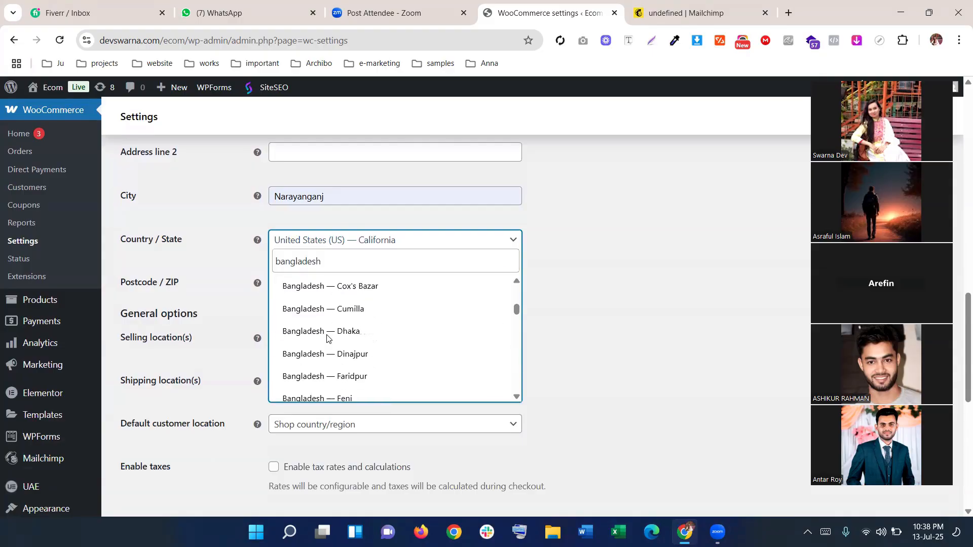
pyautogui.click(346, 330)
pyautogui.scroll(-7, 385, 302)
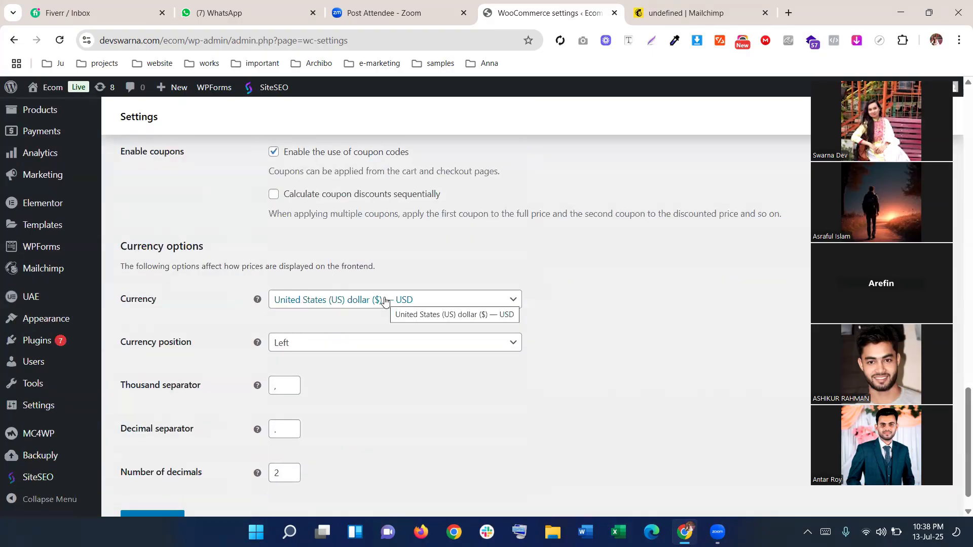
# - Set the store currency to Bangladeshi taka (BDT) and save the general settings
pyautogui.click(385, 300)
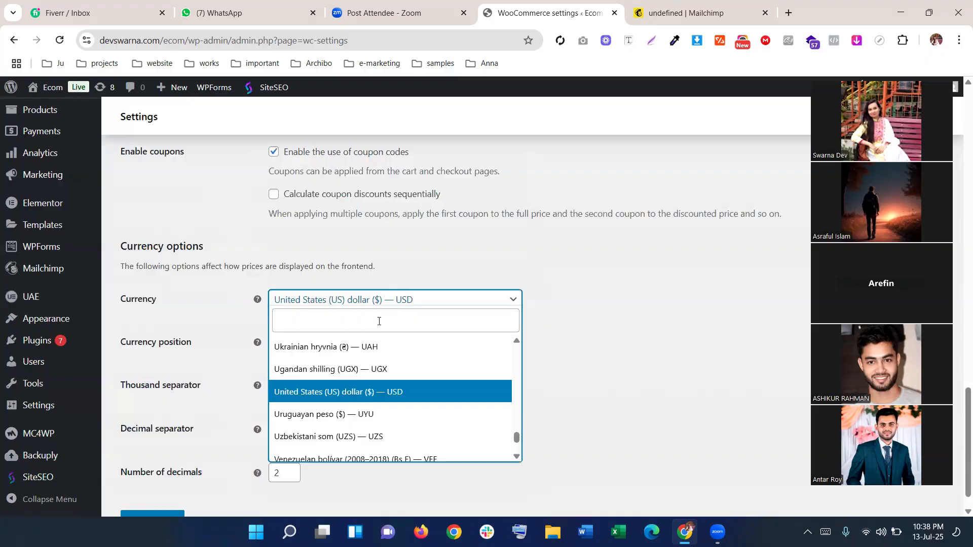
pyautogui.write('ban')
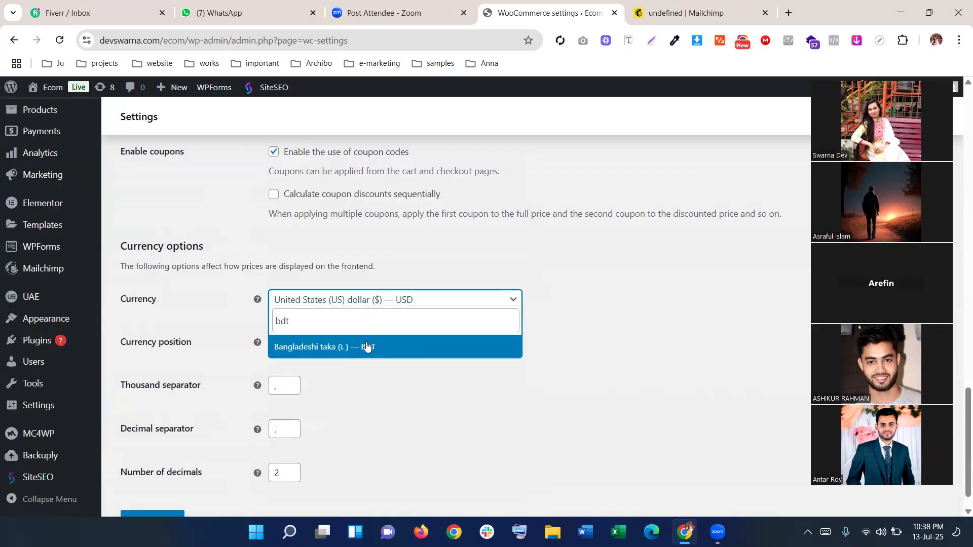
pyautogui.click(365, 348)
pyautogui.scroll(-1, 362, 322)
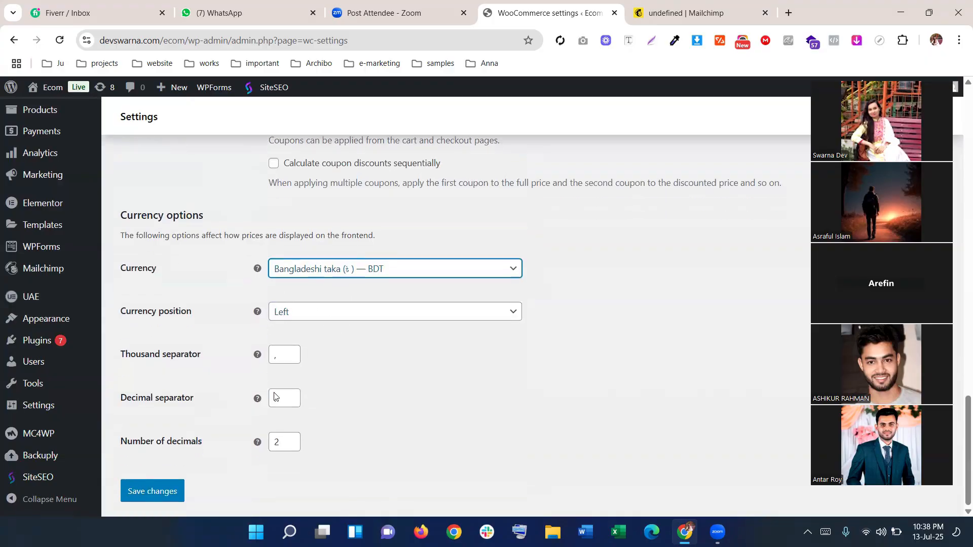
pyautogui.click(154, 502)
# - Reload the WooCommerce settings and go to the Emails settings
pyautogui.scroll(10, 369, 404)
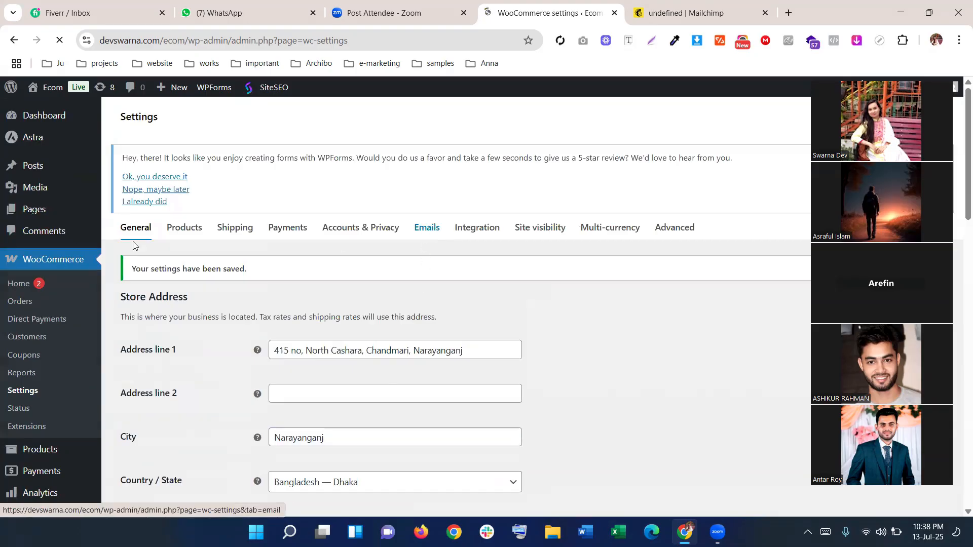
pyautogui.scroll(-6, 413, 274)
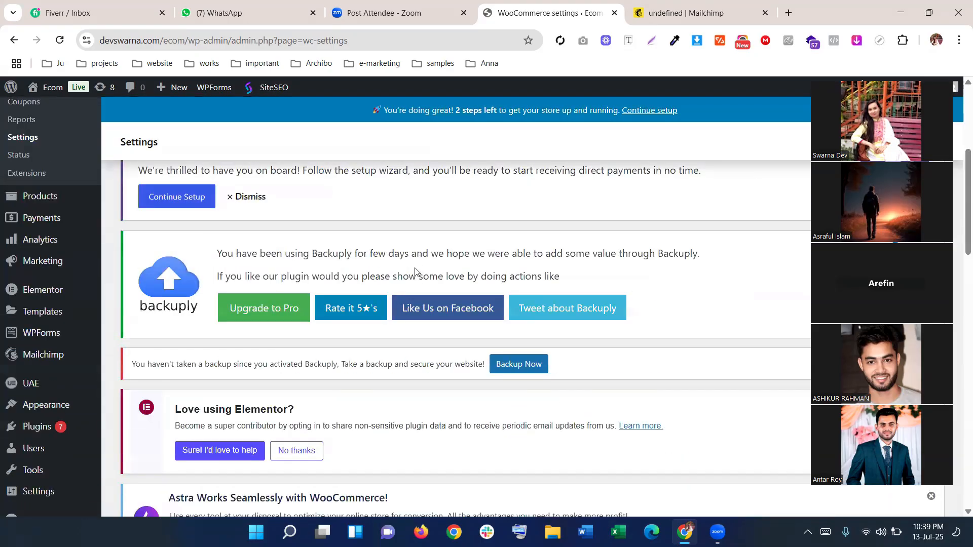
pyautogui.scroll(-5, 413, 274)
pyautogui.scroll(6, 413, 274)
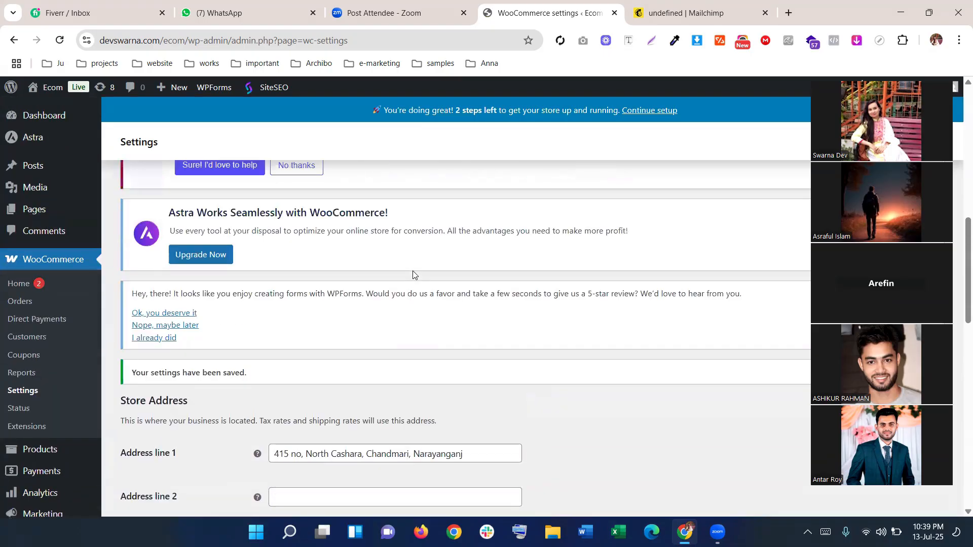
pyautogui.scroll(-5, 413, 274)
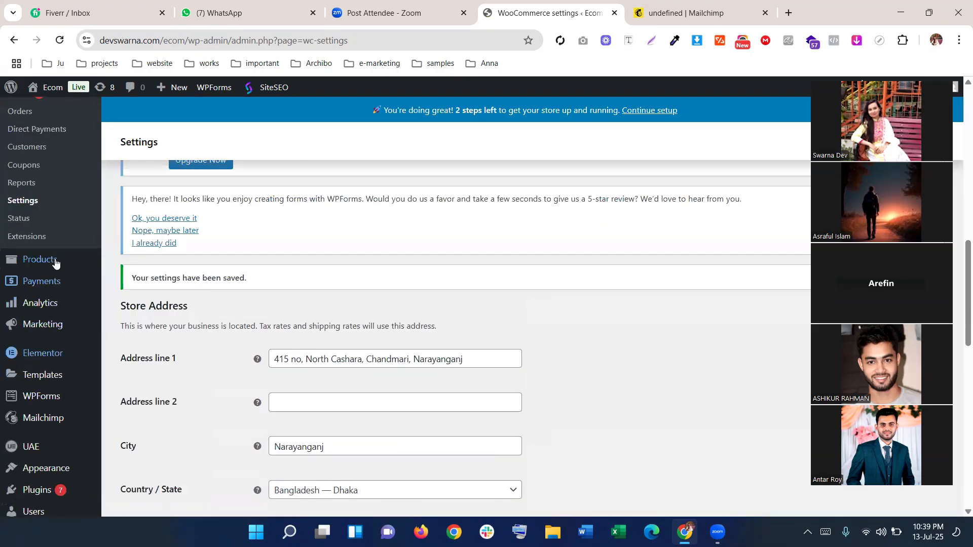
pyautogui.click(25, 202)
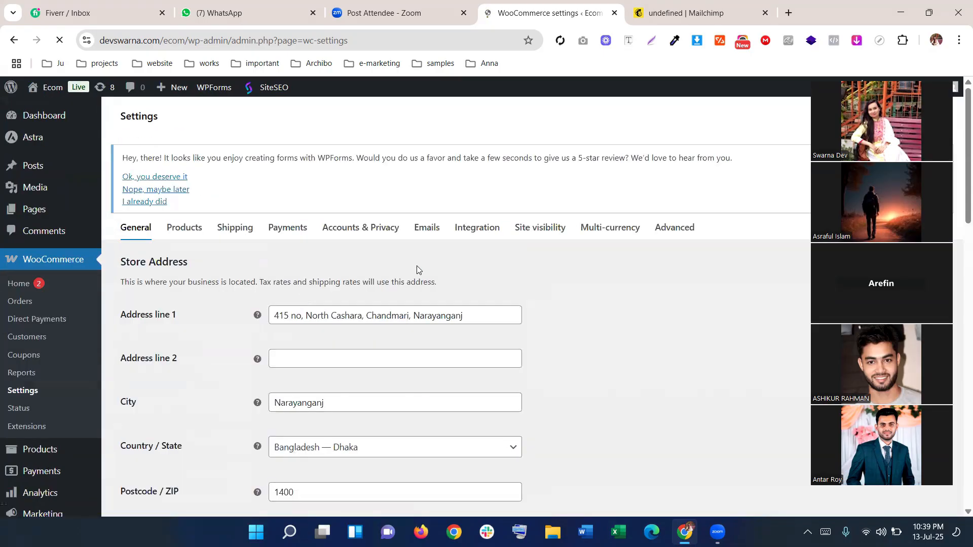
pyautogui.scroll(-5, 443, 314)
pyautogui.scroll(6, 443, 315)
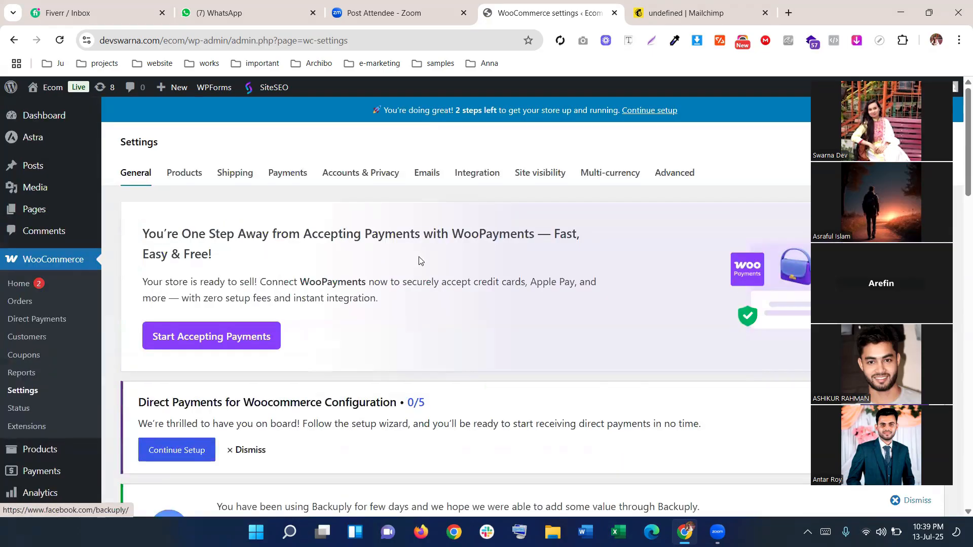
pyautogui.click(423, 174)
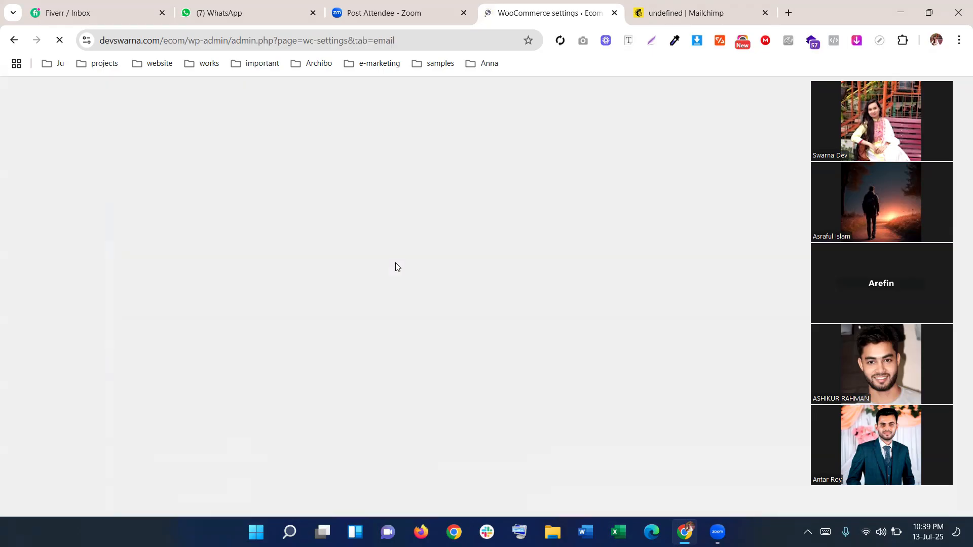
pyautogui.scroll(-4, 397, 266)
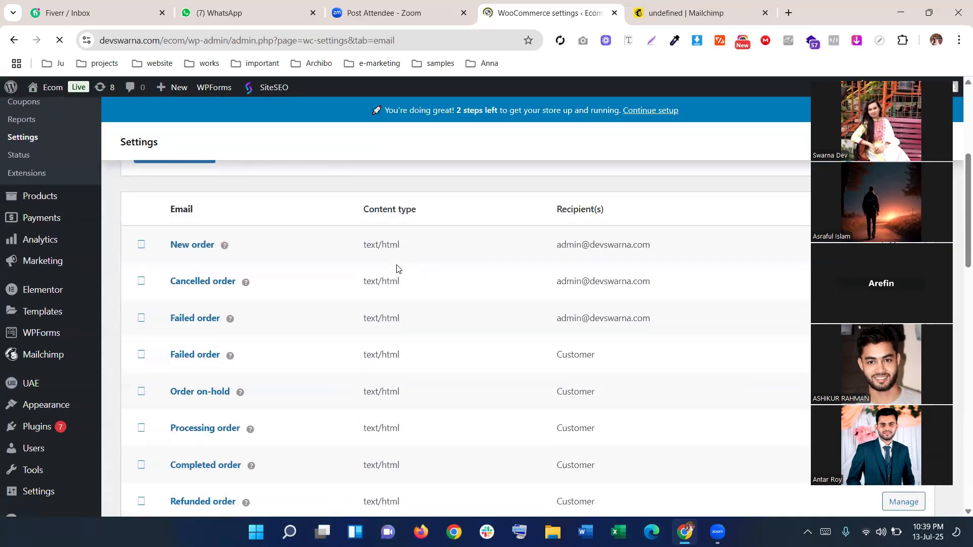
pyautogui.scroll(-6, 398, 269)
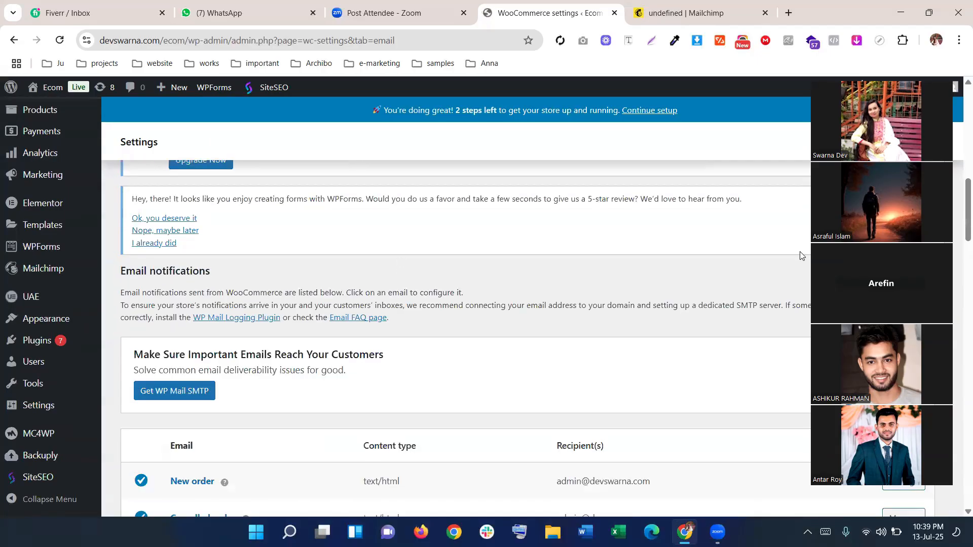
pyautogui.scroll(-4, 436, 246)
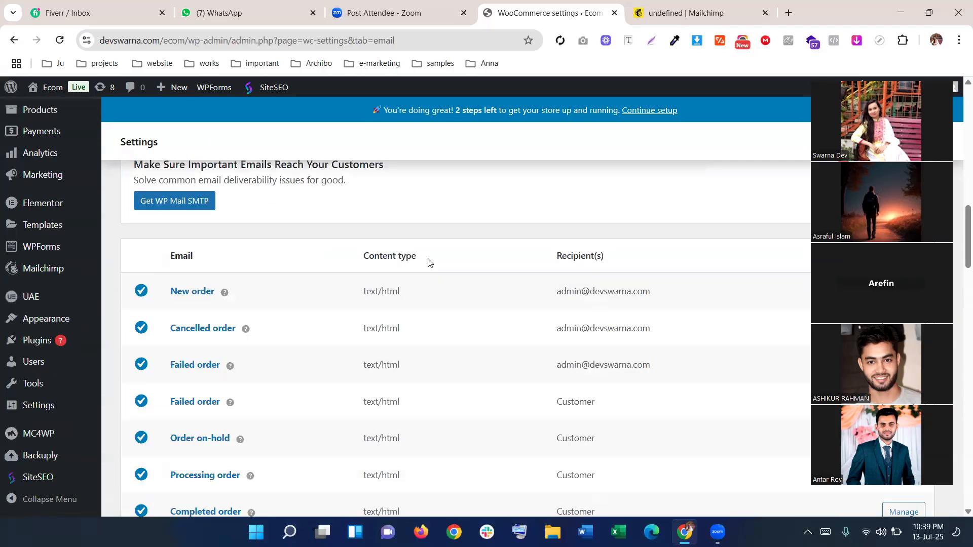
pyautogui.scroll(-1, 428, 262)
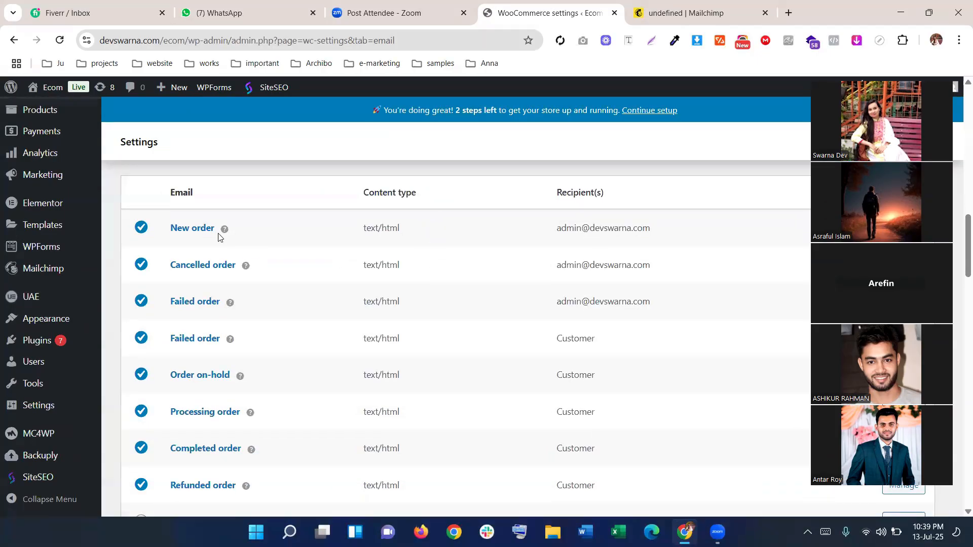
pyautogui.moveTo(240, 234); pyautogui.dragTo(172, 226)
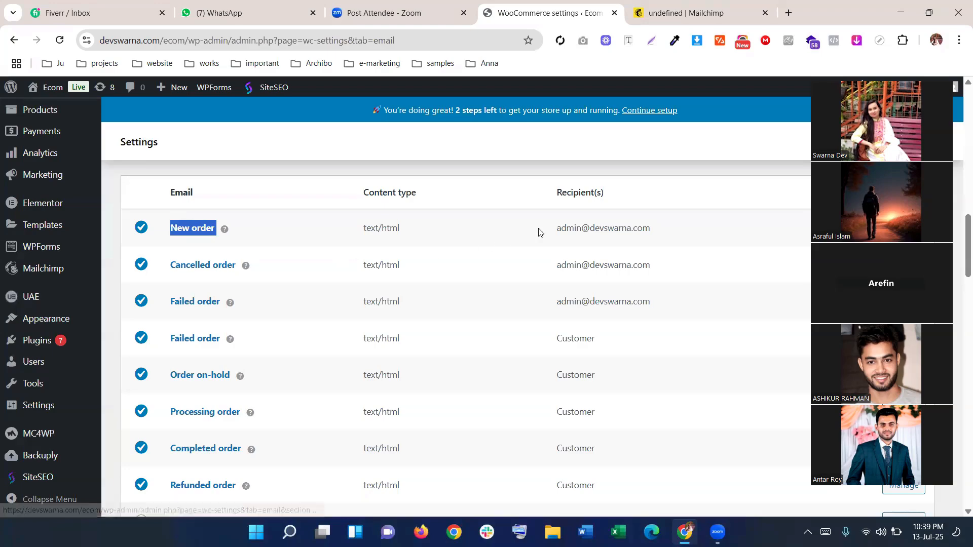
pyautogui.scroll(-2, 539, 232)
pyautogui.scroll(3, 536, 236)
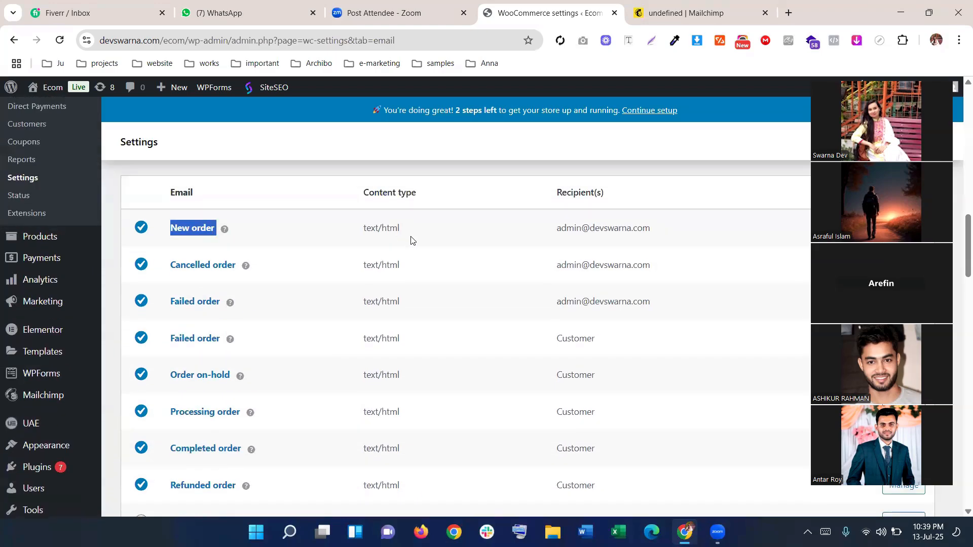
pyautogui.moveTo(551, 197); pyautogui.dragTo(627, 197)
pyautogui.click(508, 228)
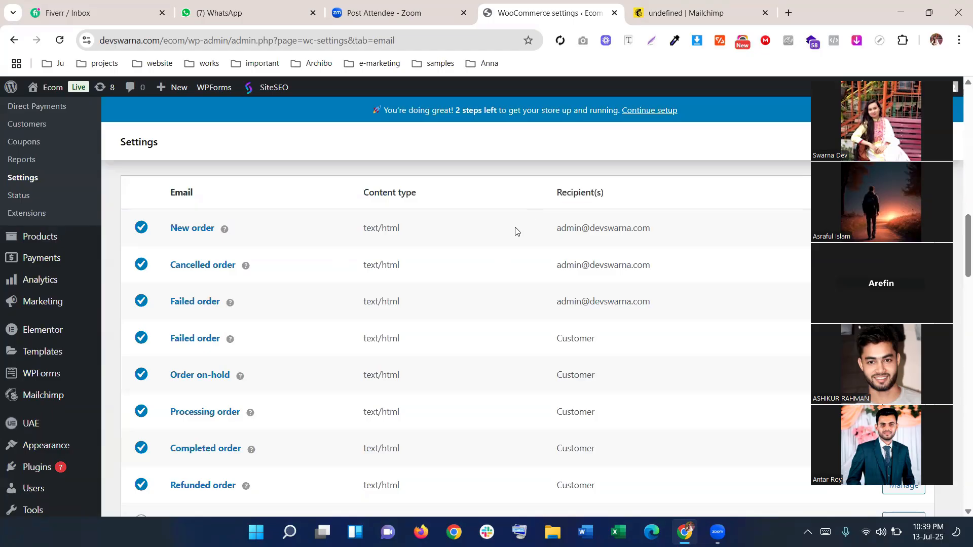
pyautogui.scroll(-1, 591, 183)
pyautogui.scroll(1, 556, 185)
pyautogui.moveTo(554, 232); pyautogui.dragTo(668, 234)
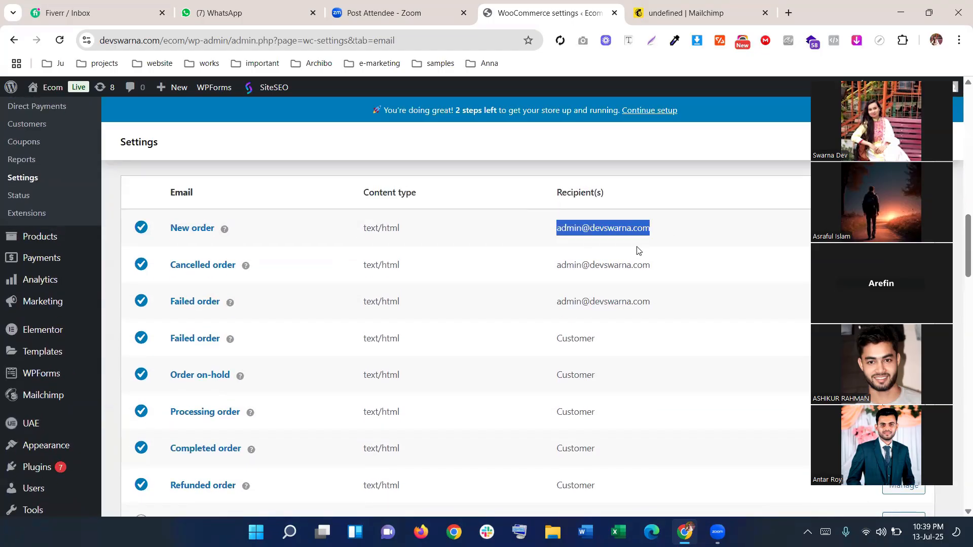
pyautogui.moveTo(557, 266); pyautogui.dragTo(661, 271)
pyautogui.moveTo(557, 303); pyautogui.dragTo(662, 304)
pyautogui.click(663, 307)
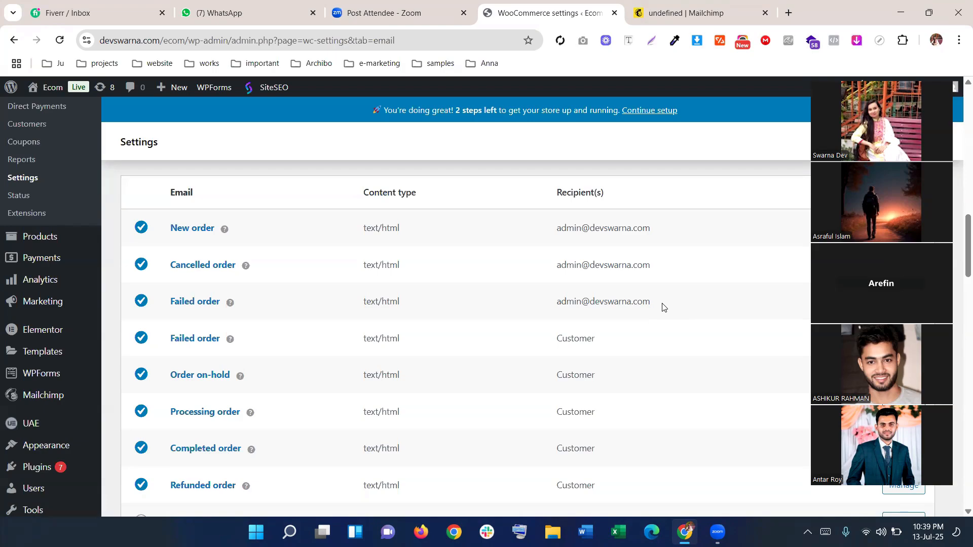
pyautogui.moveTo(556, 228); pyautogui.dragTo(670, 231)
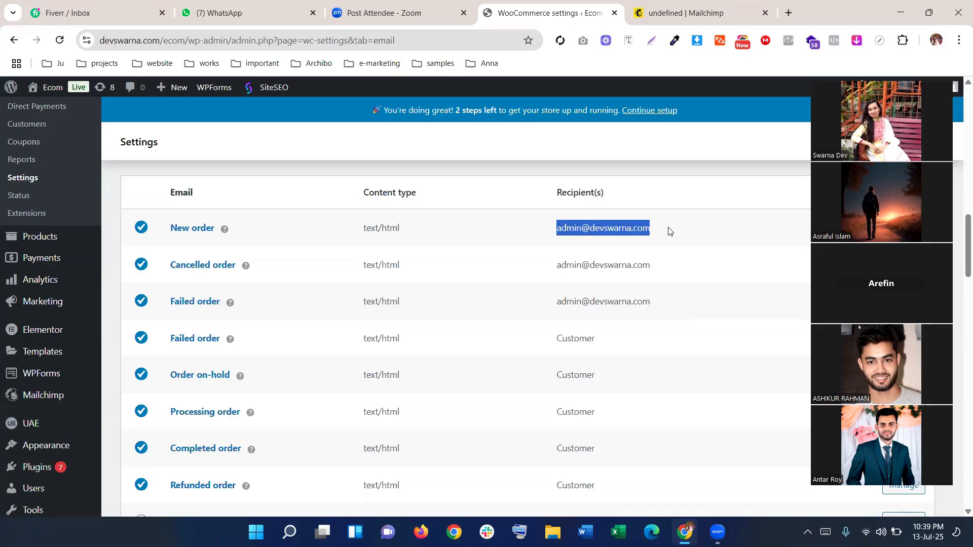
pyautogui.moveTo(664, 270); pyautogui.dragTo(655, 304)
pyautogui.click(554, 290)
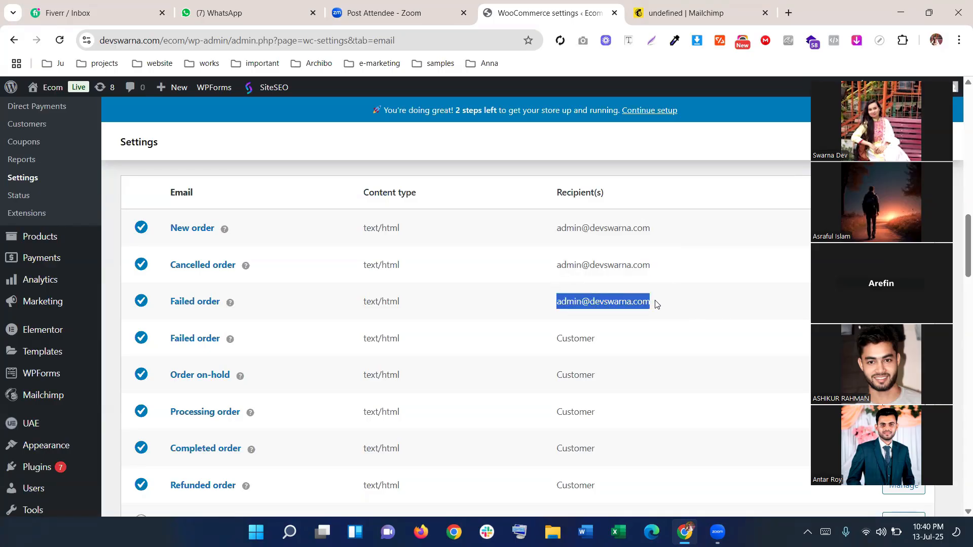
pyautogui.scroll(-1, 655, 305)
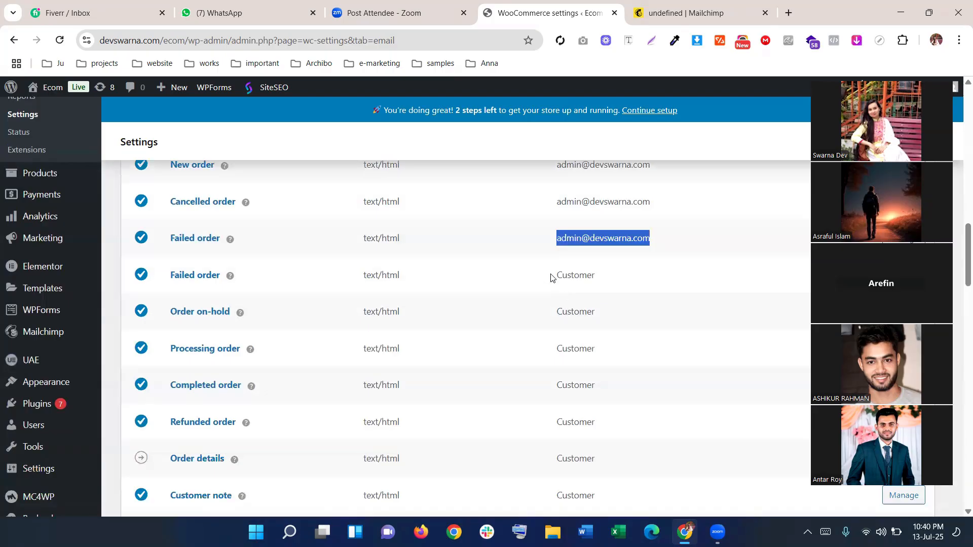
pyautogui.moveTo(551, 277); pyautogui.dragTo(608, 278)
pyautogui.click(607, 280)
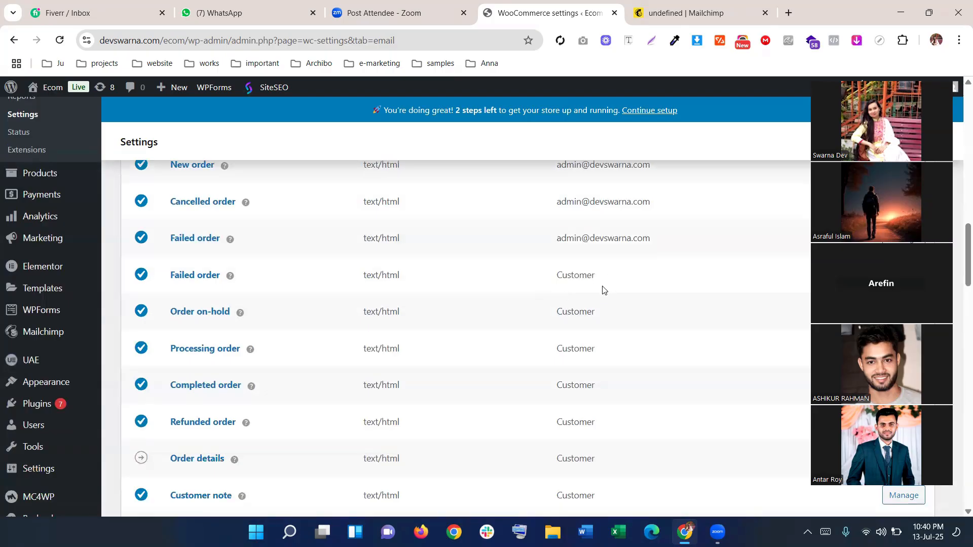
pyautogui.moveTo(261, 280); pyautogui.dragTo(161, 282)
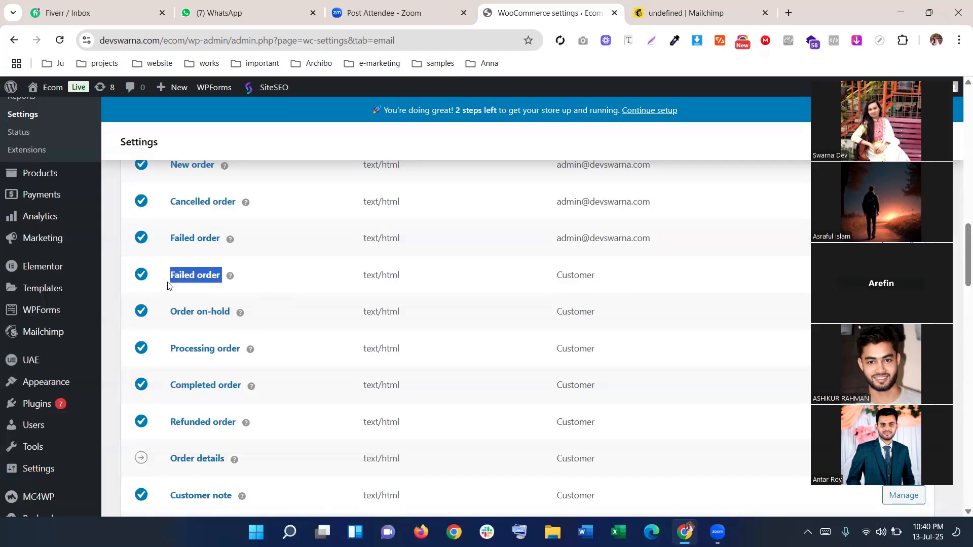
pyautogui.click(170, 279)
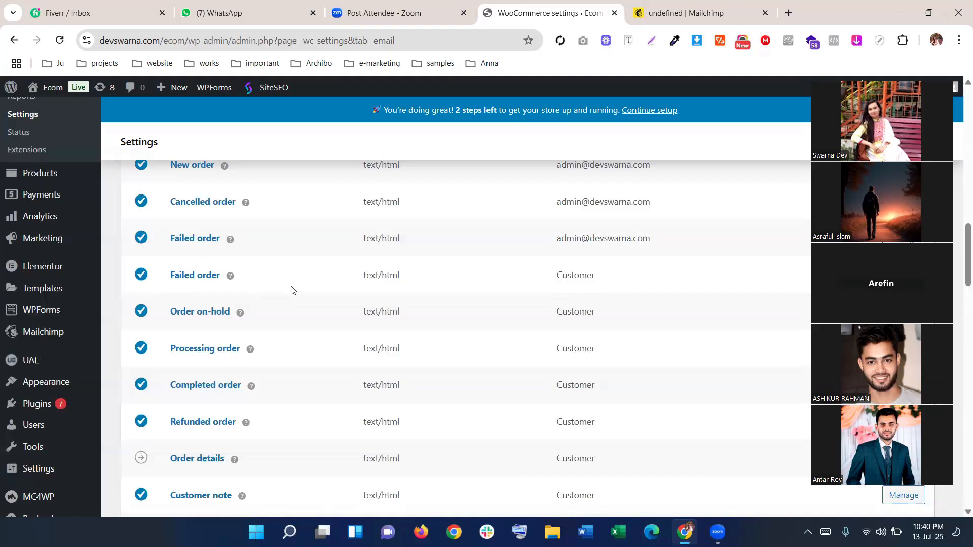
pyautogui.scroll(-1, 558, 279)
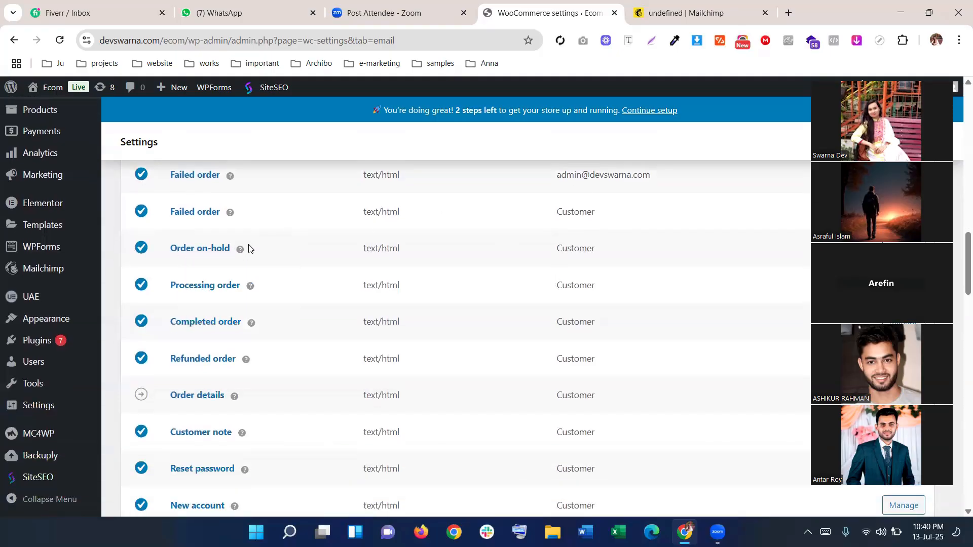
pyautogui.moveTo(237, 248)
pyautogui.scroll(-1, 192, 304)
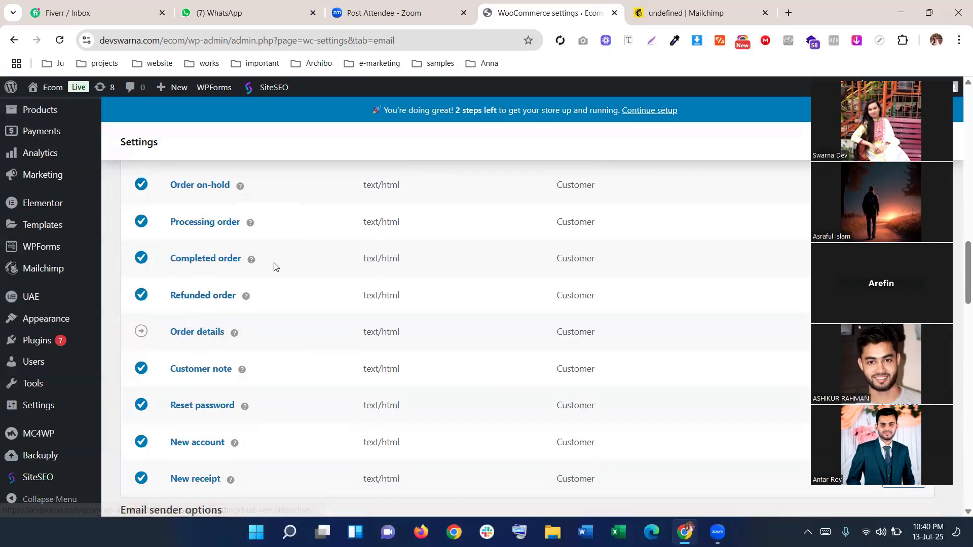
pyautogui.scroll(-2, 261, 304)
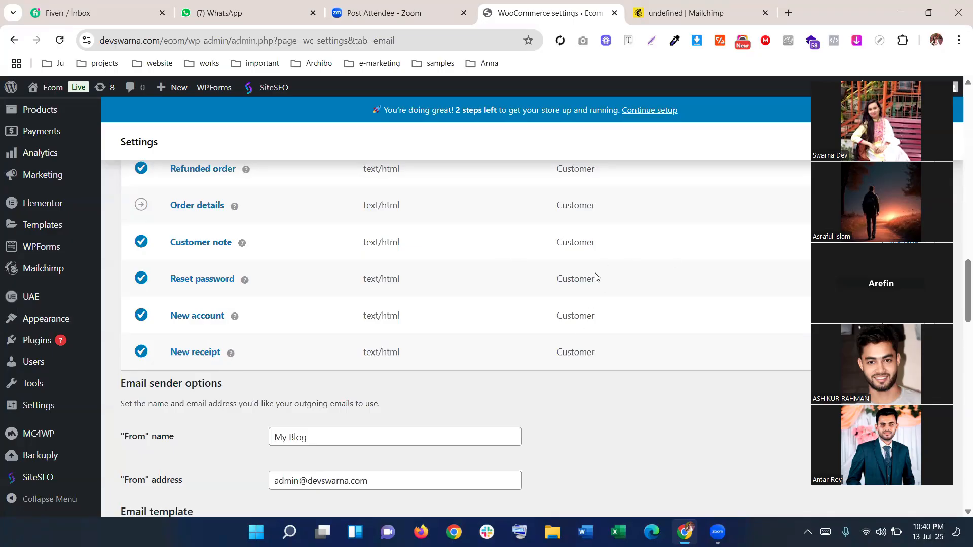
pyautogui.scroll(4, 582, 284)
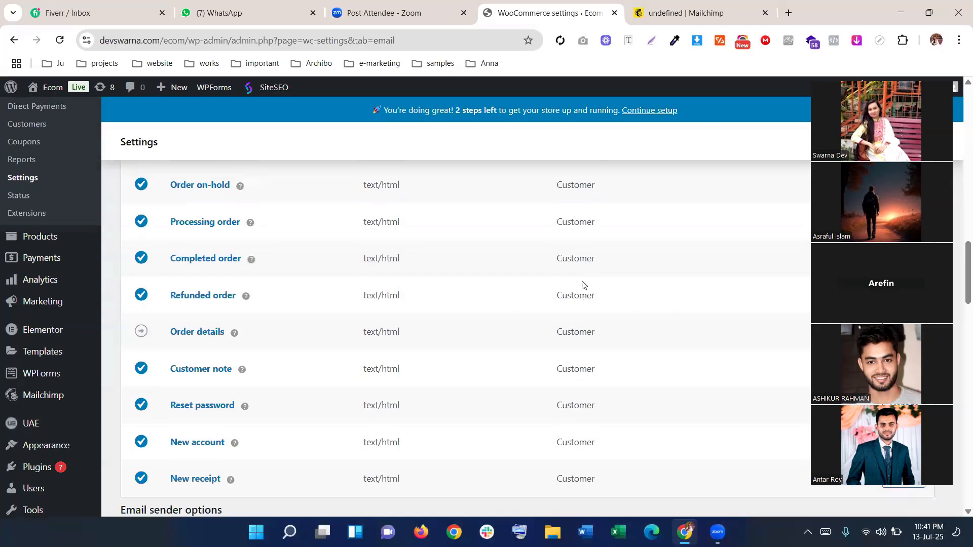
pyautogui.scroll(2, 576, 286)
pyautogui.scroll(-1, 573, 336)
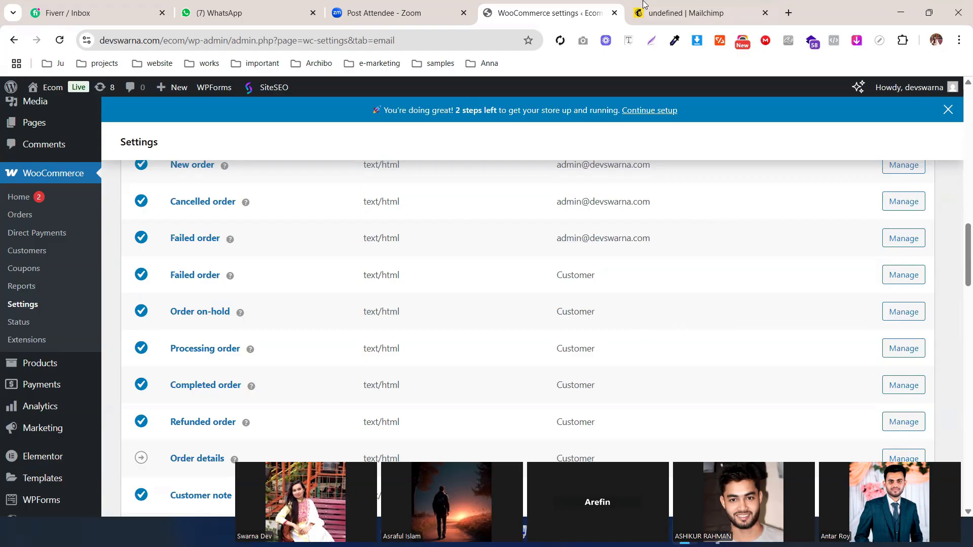
# - In Mailchimp, go to Integrations > Manage and open the WooCommerce connection's View dashboard
pyautogui.moveTo(702, 5)
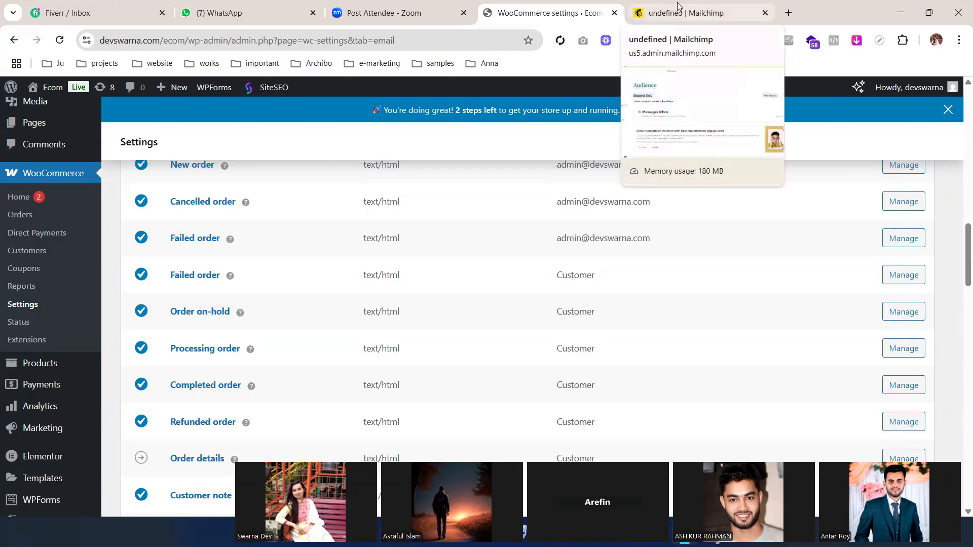
pyautogui.click(712, 6)
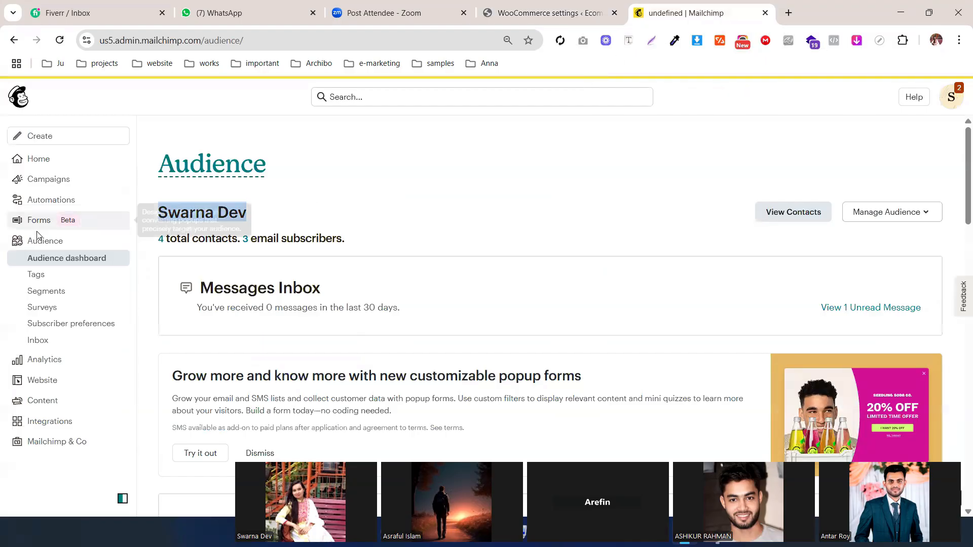
pyautogui.click(50, 429)
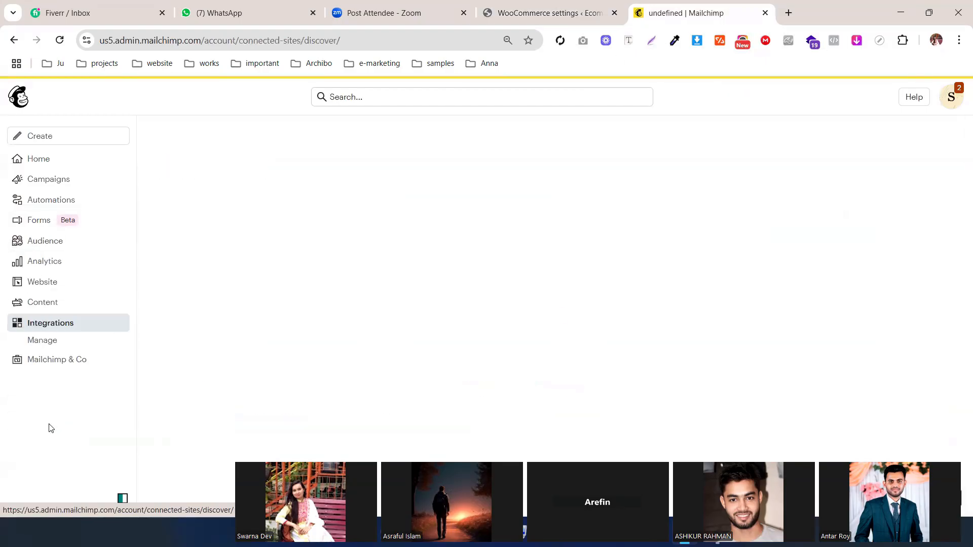
pyautogui.click(49, 342)
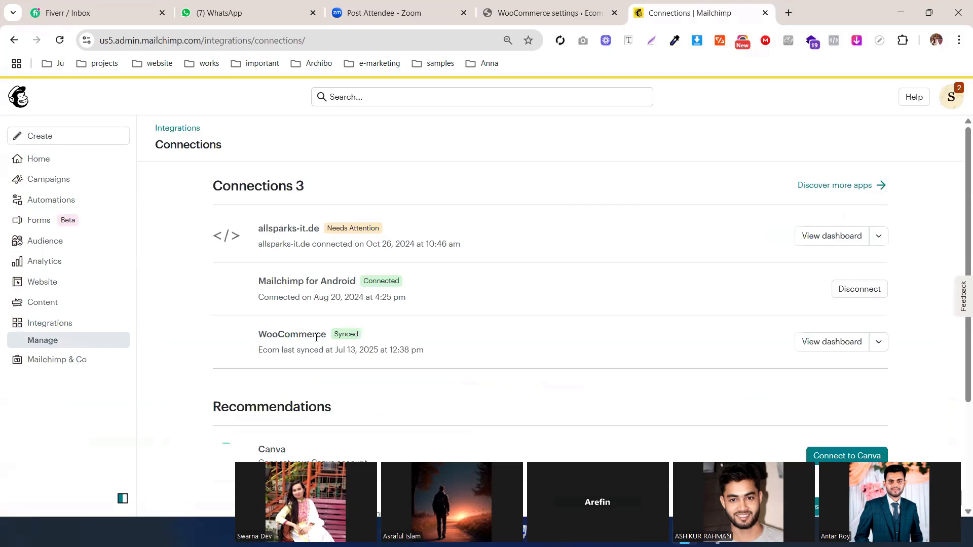
pyautogui.scroll(-1, 316, 337)
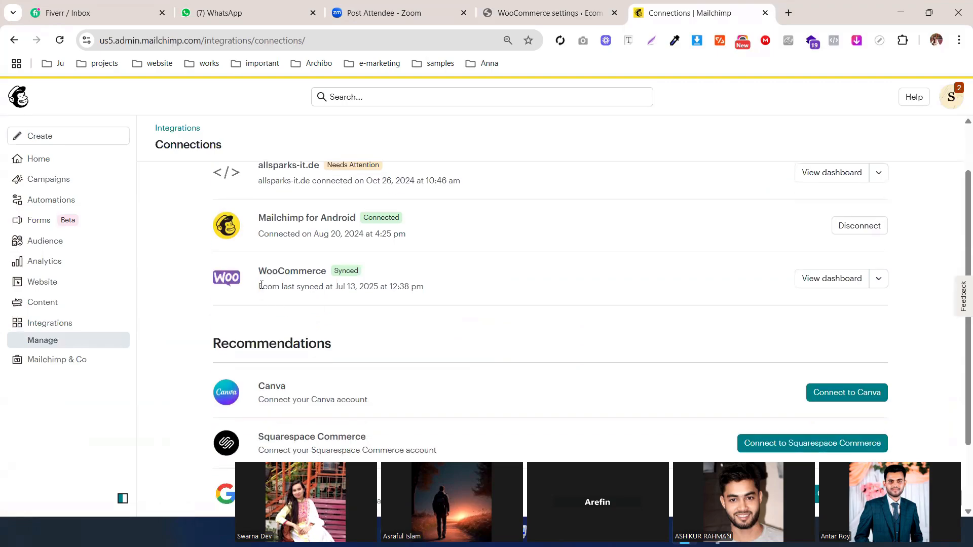
pyautogui.doubleClick(261, 266)
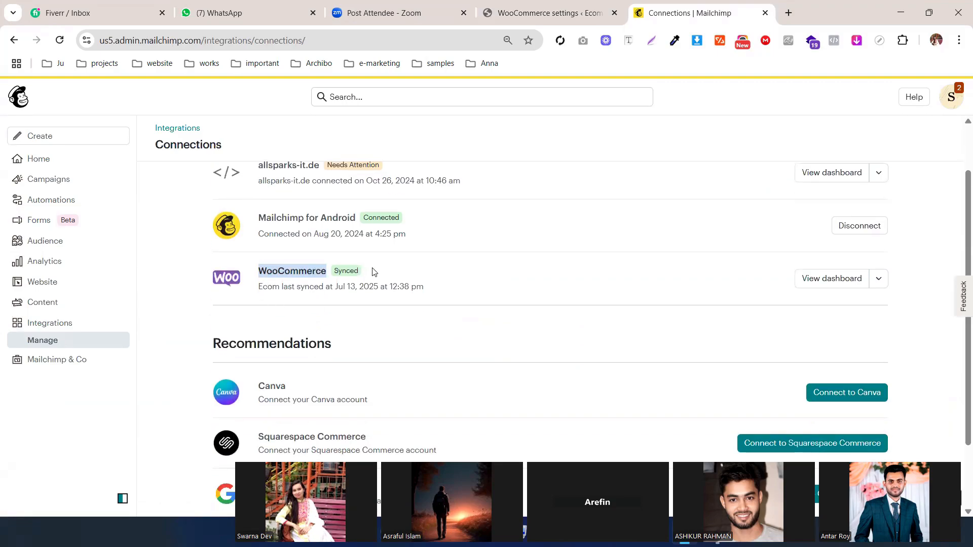
pyautogui.click(373, 272)
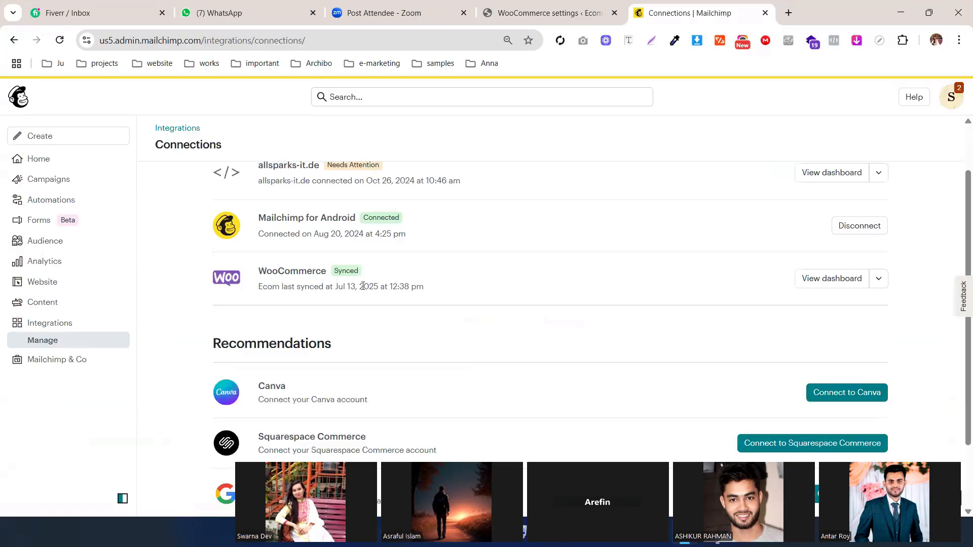
pyautogui.click(880, 284)
pyautogui.click(842, 283)
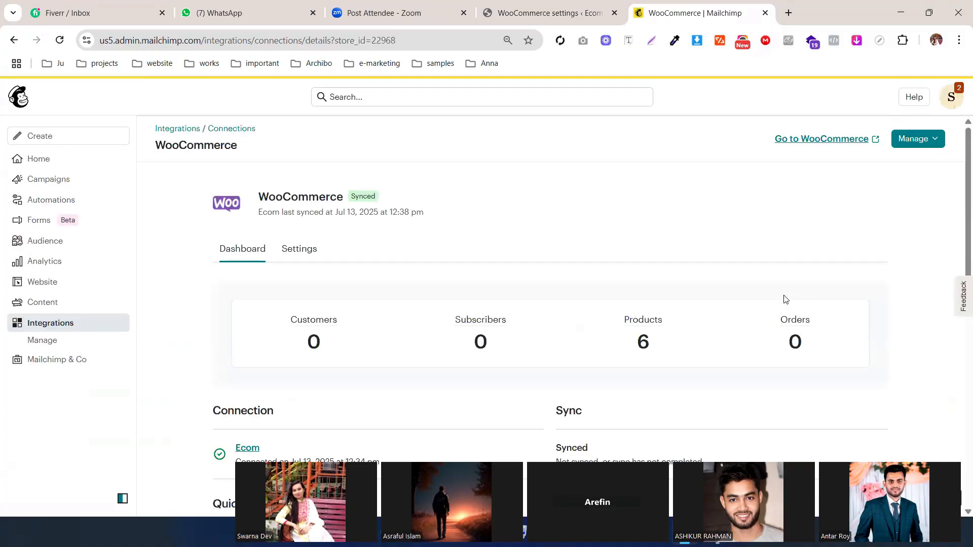
# - Check the connection's management options and view the WooCommerce connection settings
pyautogui.scroll(-5, 673, 275)
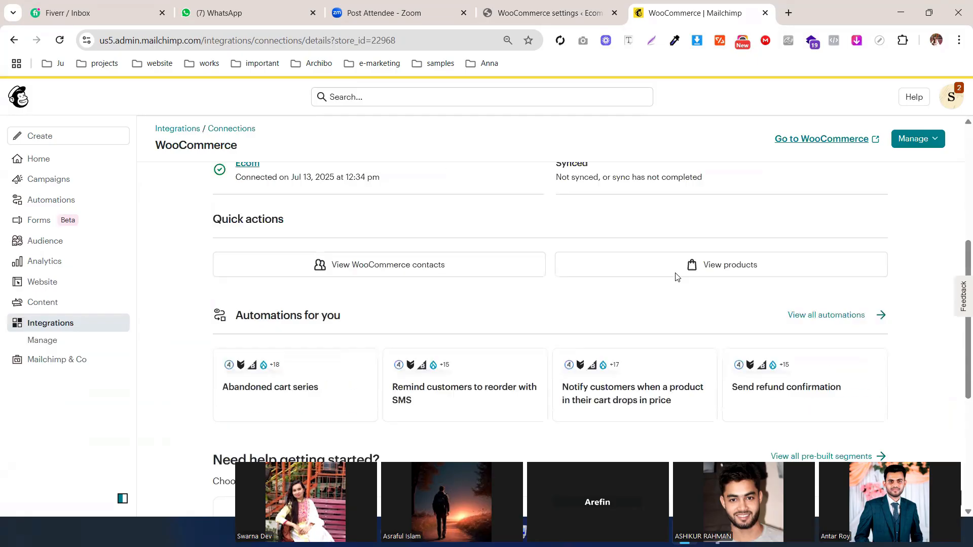
pyautogui.scroll(5, 673, 278)
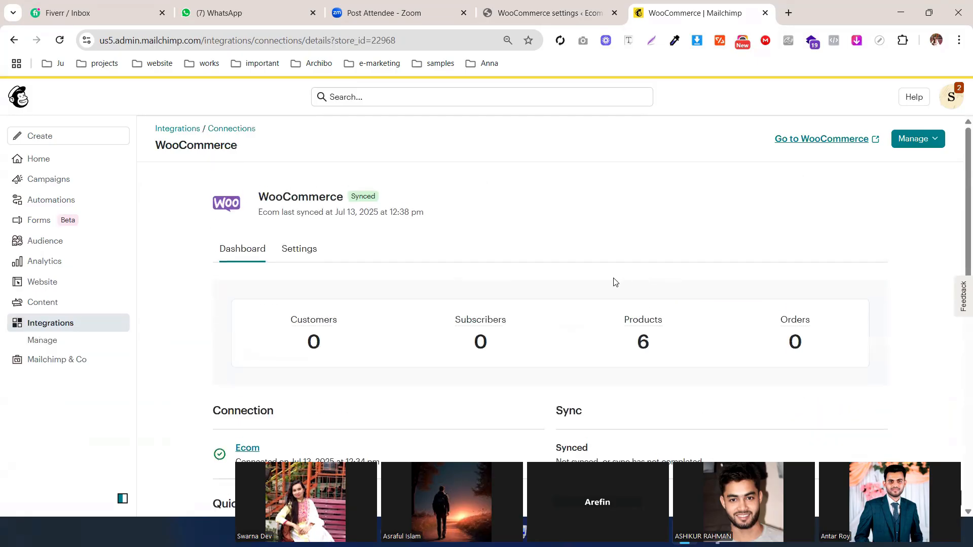
pyautogui.click(899, 140)
pyautogui.click(900, 142)
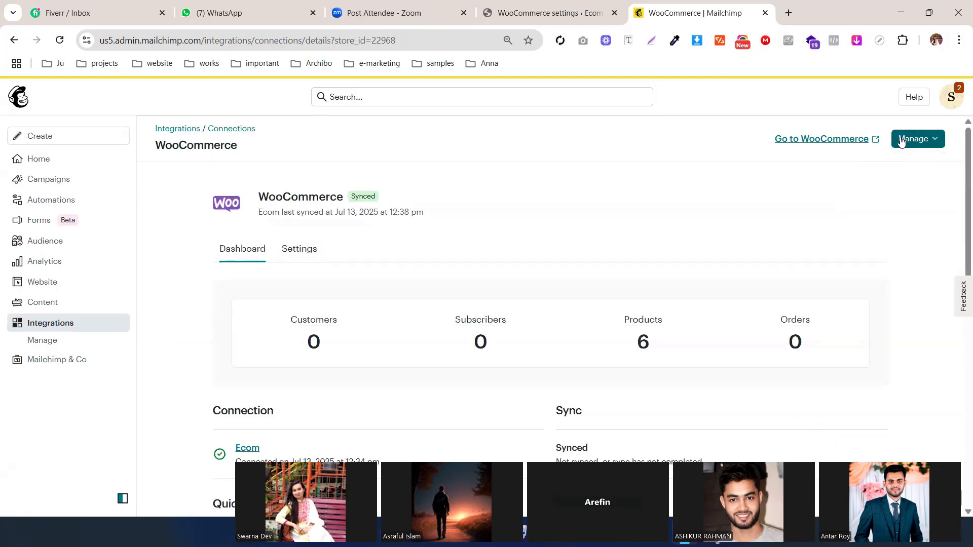
pyautogui.click(896, 146)
pyautogui.click(298, 249)
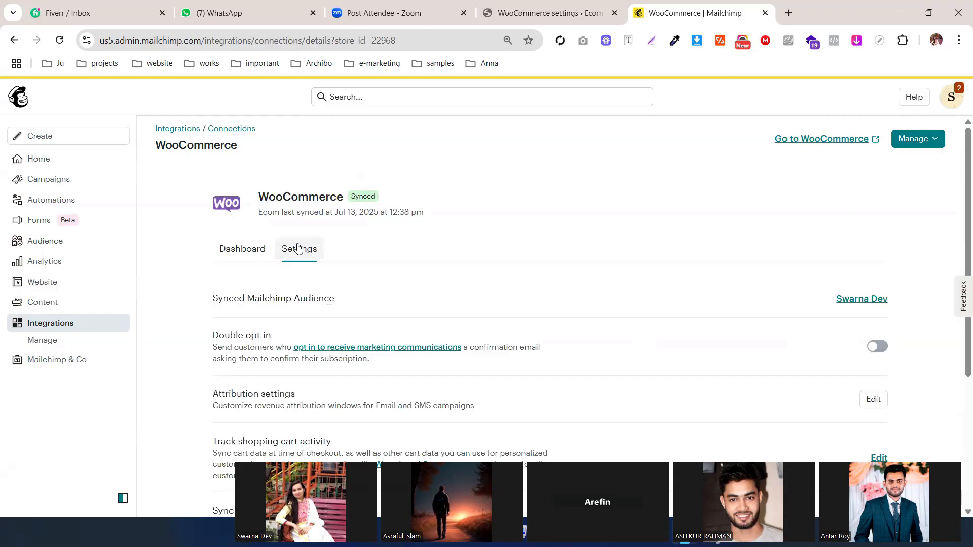
pyautogui.scroll(-4, 299, 249)
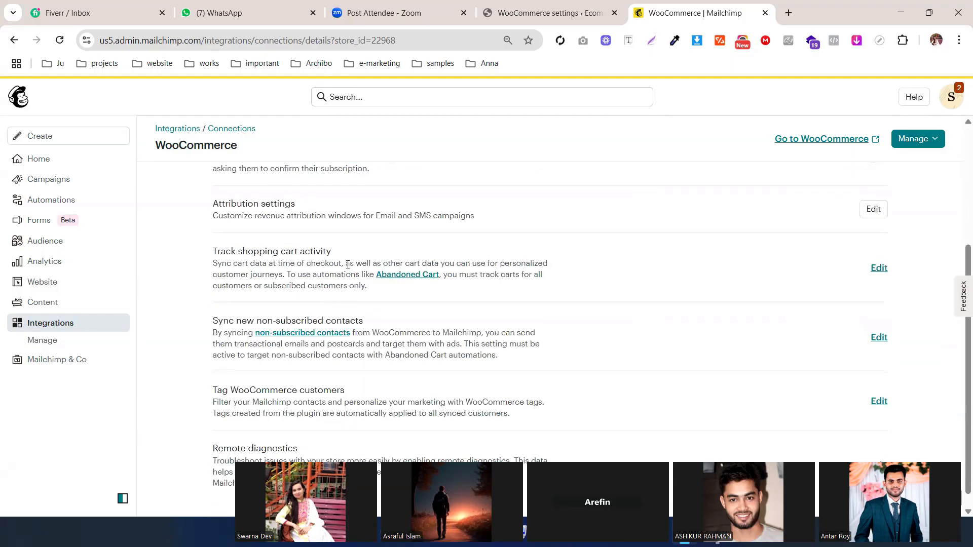
pyautogui.scroll(4, 351, 258)
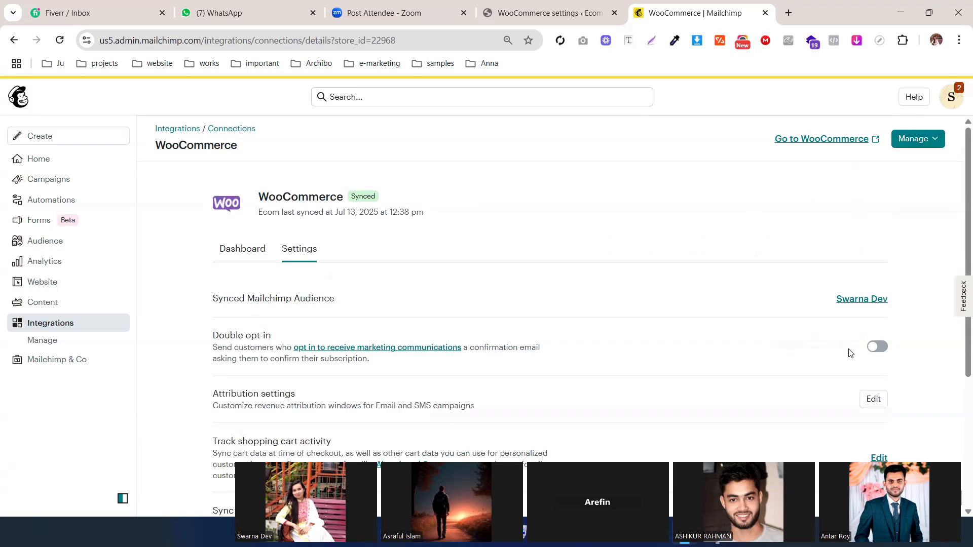
pyautogui.scroll(-1, 507, 360)
pyautogui.scroll(1, 304, 314)
# - Review the integration's overview statistics, then follow the Ecom store link under Connection
pyautogui.click(244, 256)
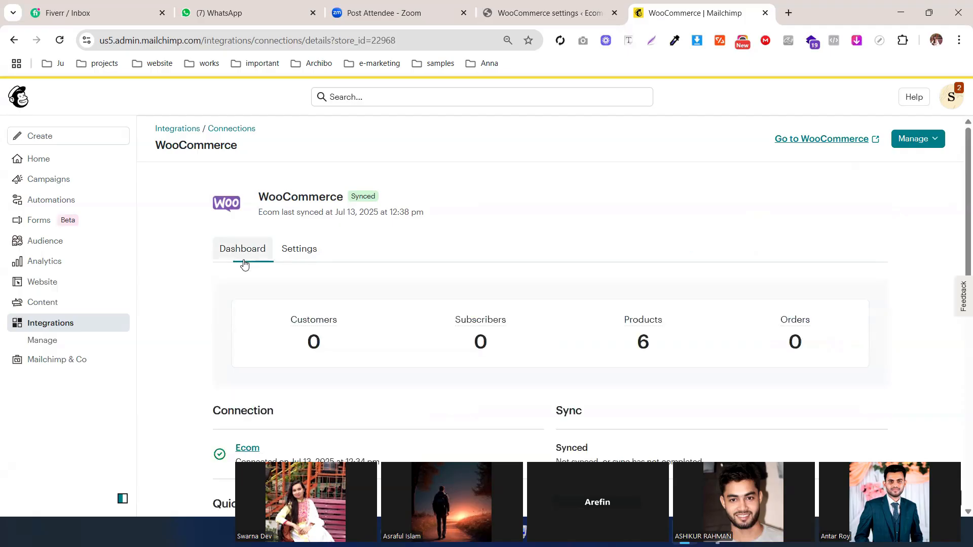
pyautogui.scroll(-8, 353, 328)
pyautogui.scroll(-2, 354, 328)
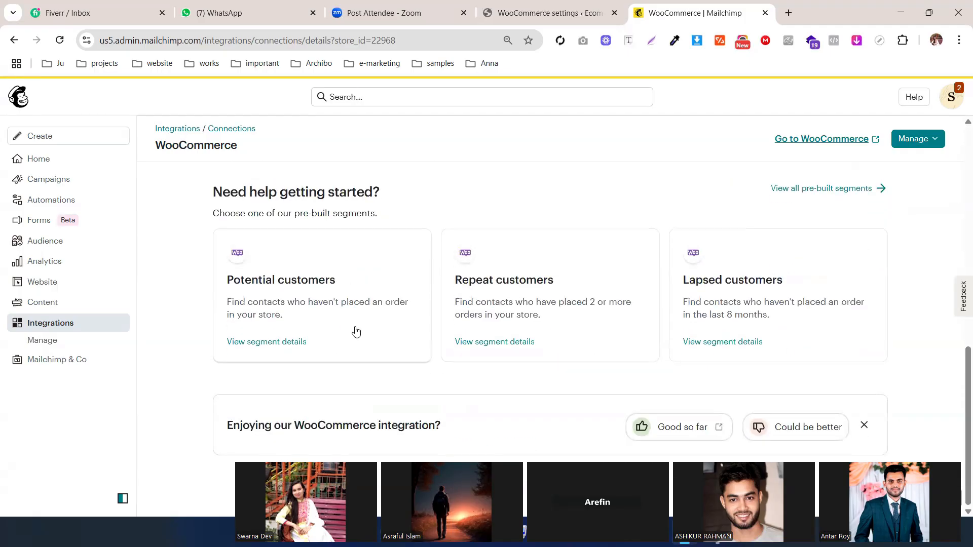
pyautogui.scroll(4, 356, 331)
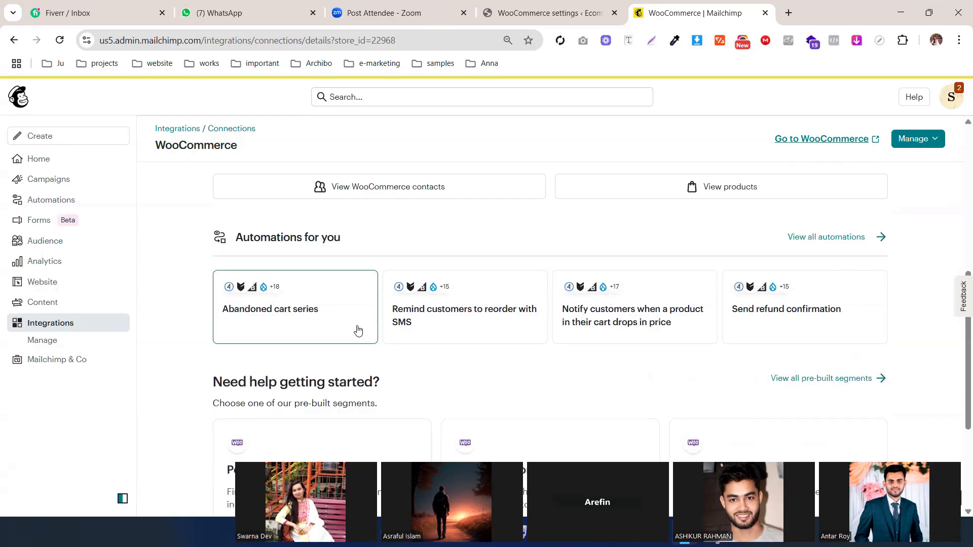
pyautogui.scroll(5, 358, 331)
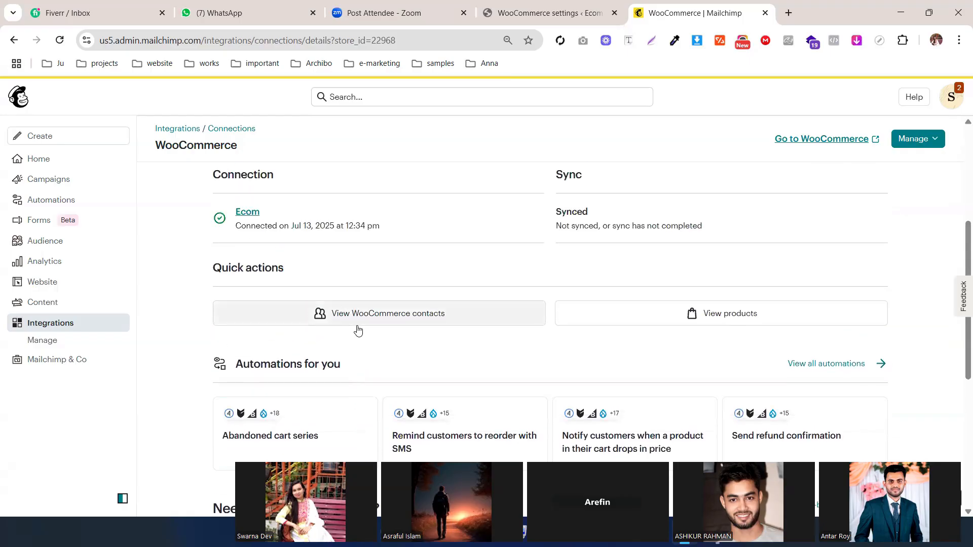
pyautogui.scroll(1, 358, 330)
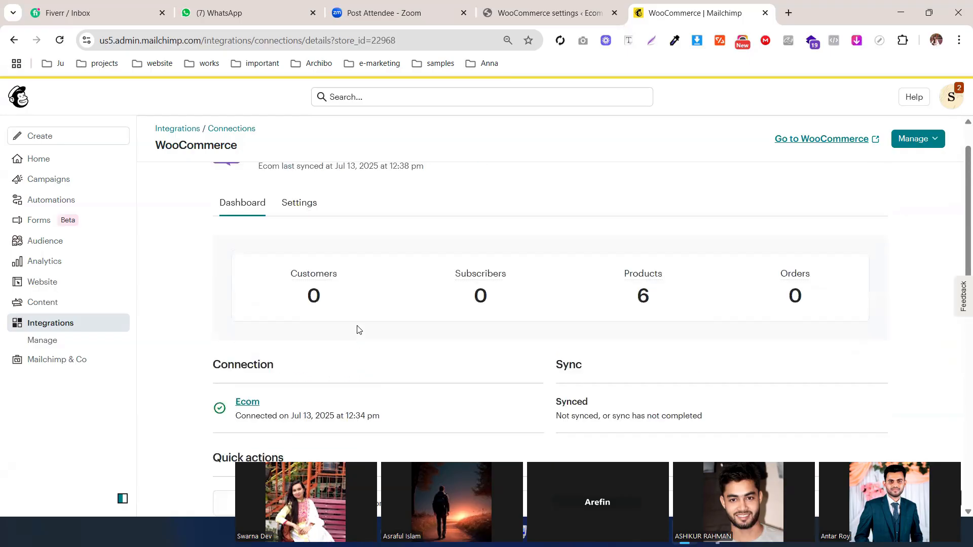
pyautogui.click(251, 403)
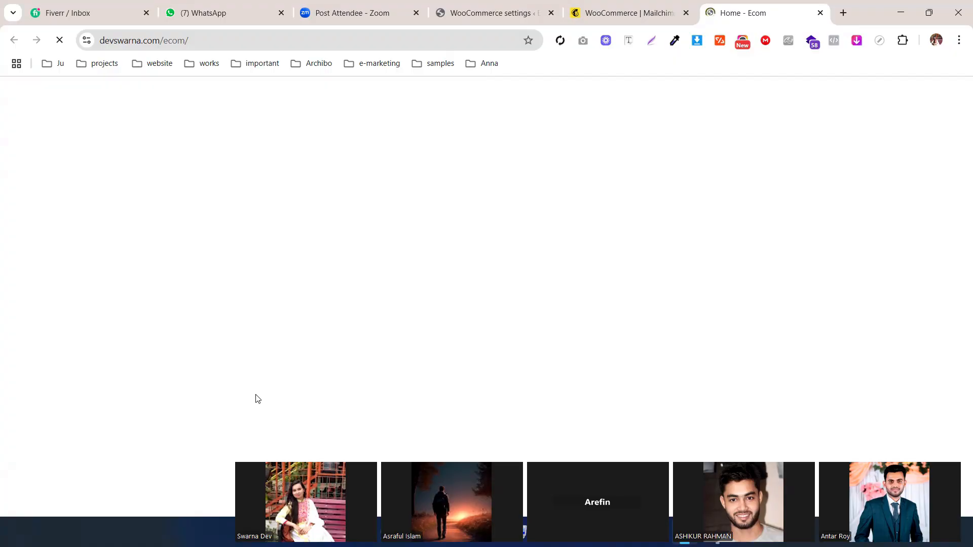
# - Try Go to WooCommerce from Mailchimp, then close the duplicate store tabs
pyautogui.click(609, 6)
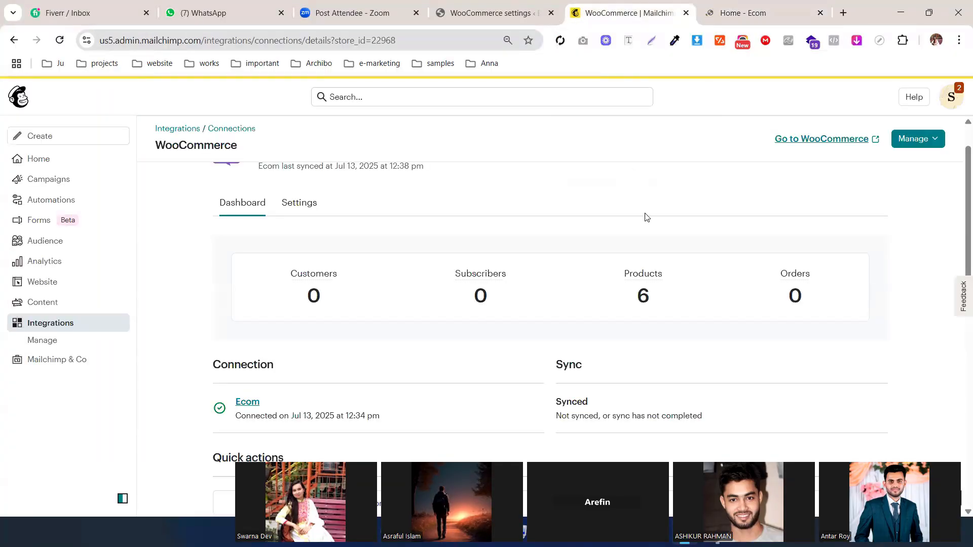
pyautogui.click(833, 144)
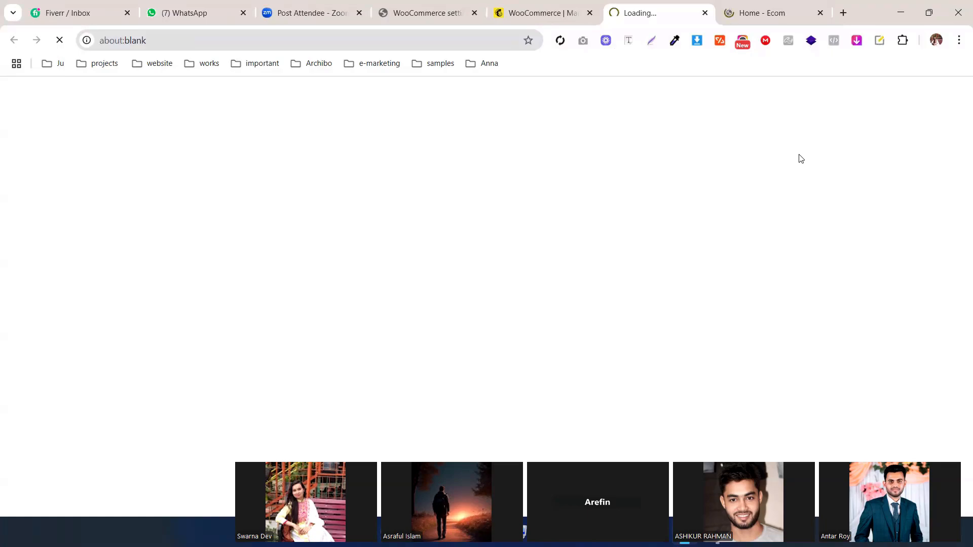
pyautogui.click(741, 9)
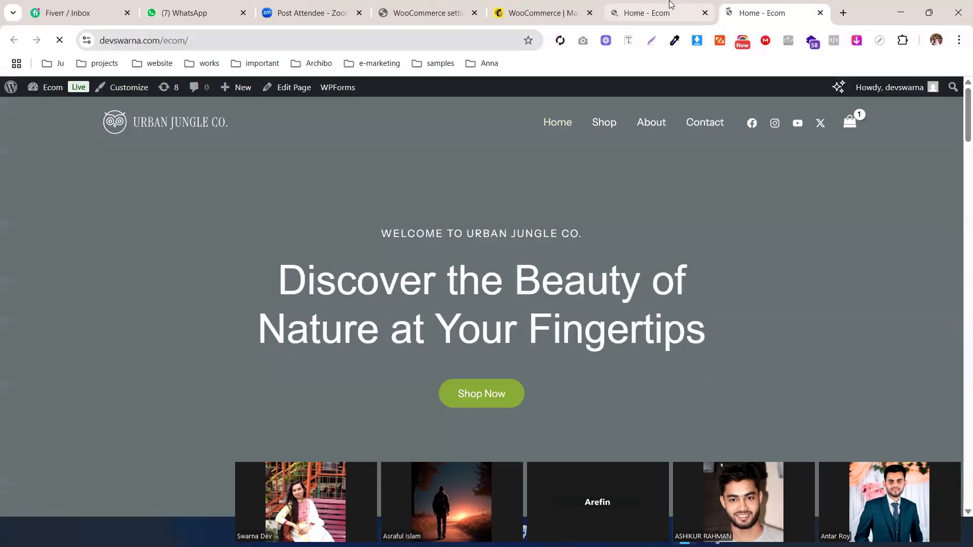
pyautogui.click(669, 5)
pyautogui.click(704, 13)
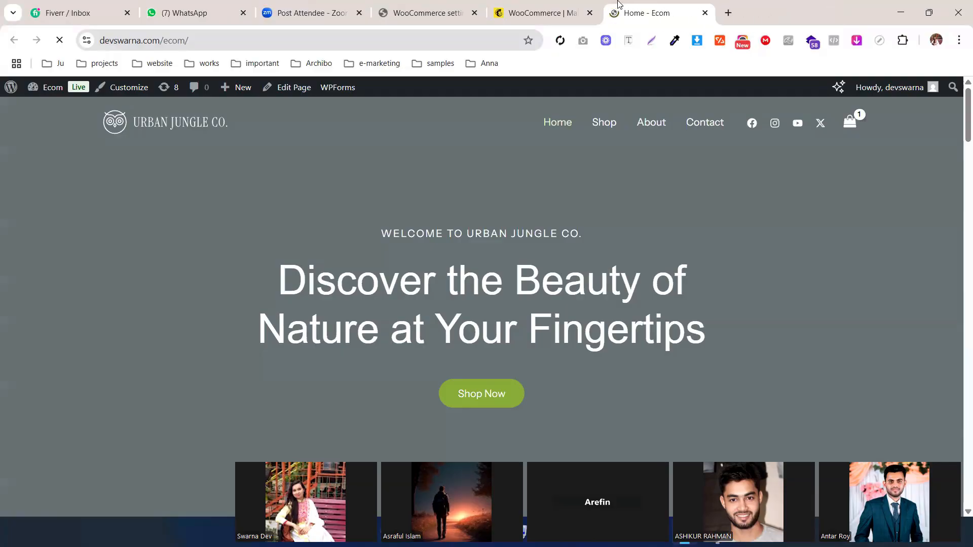
pyautogui.click(543, 13)
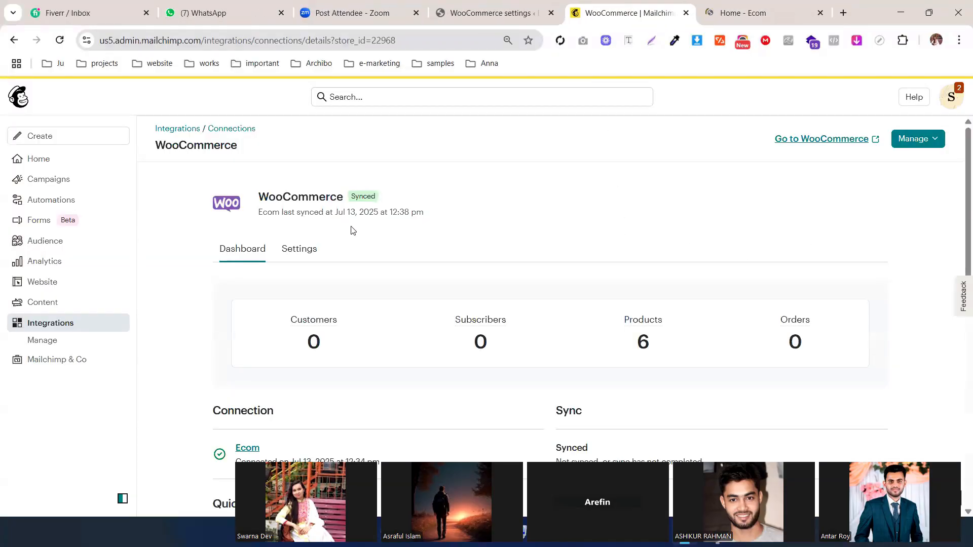
# - Inspect the integration's management options and scroll down the integration page
pyautogui.click(926, 142)
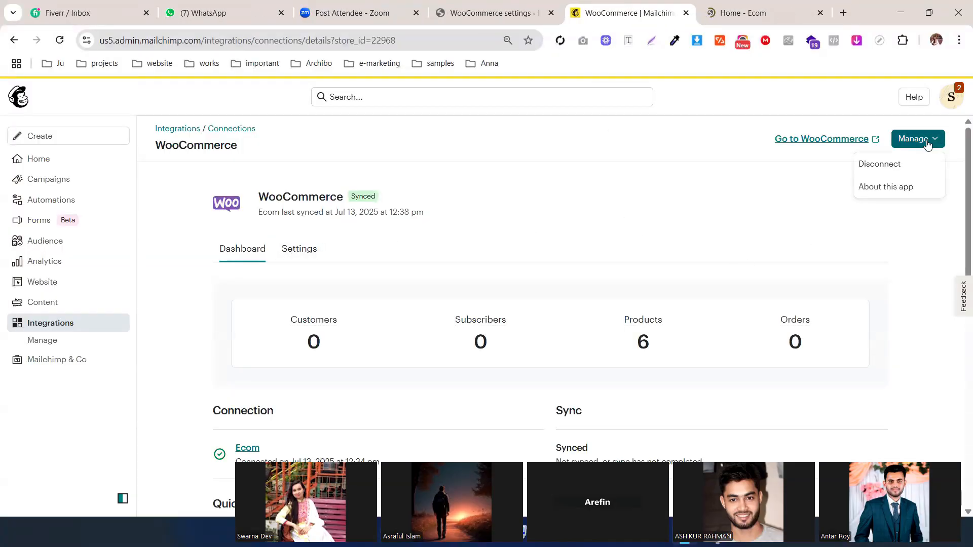
pyautogui.click(915, 144)
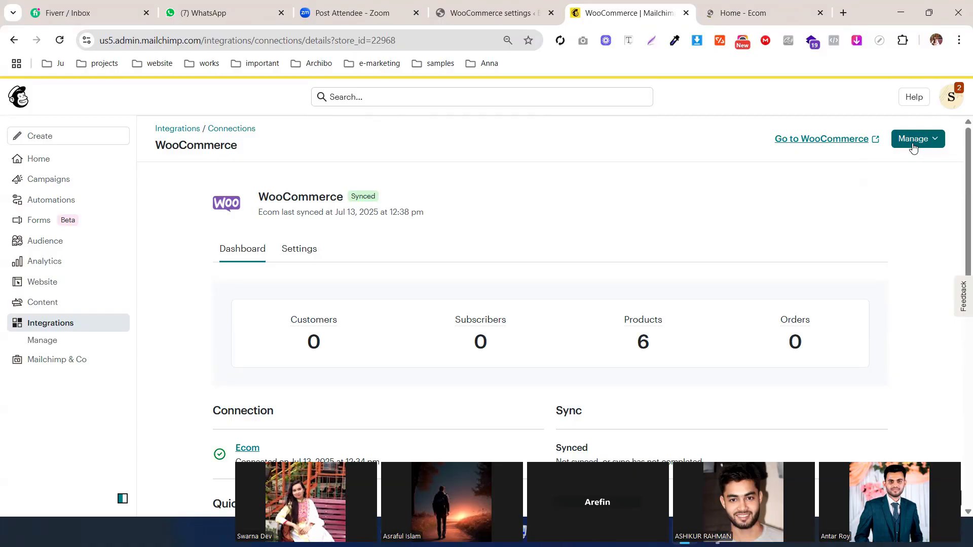
pyautogui.click(913, 147)
pyautogui.click(914, 146)
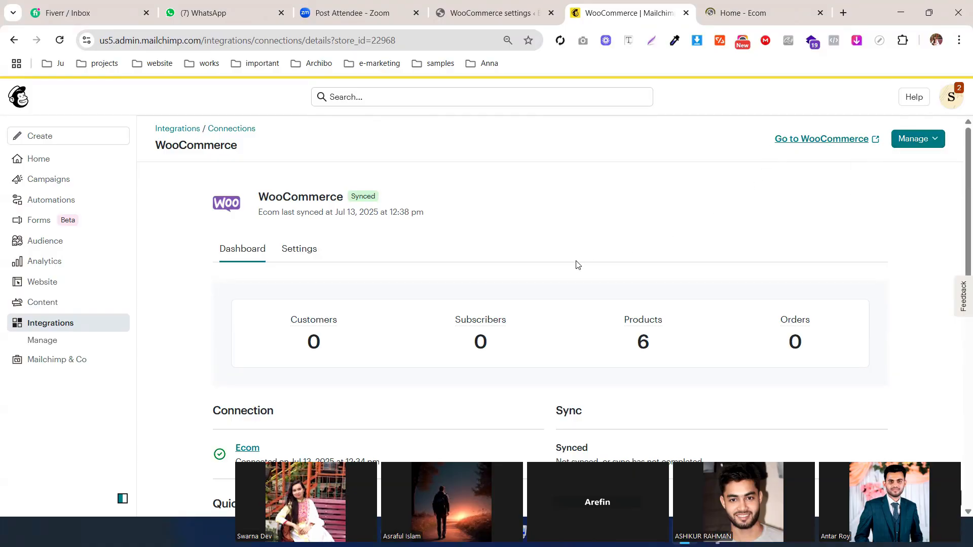
pyautogui.scroll(-5, 578, 265)
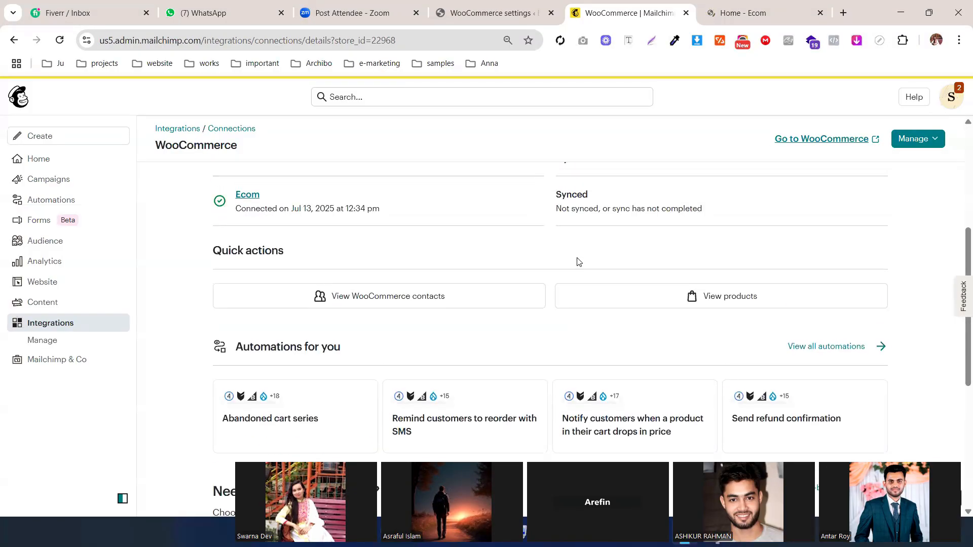
pyautogui.scroll(-6, 578, 261)
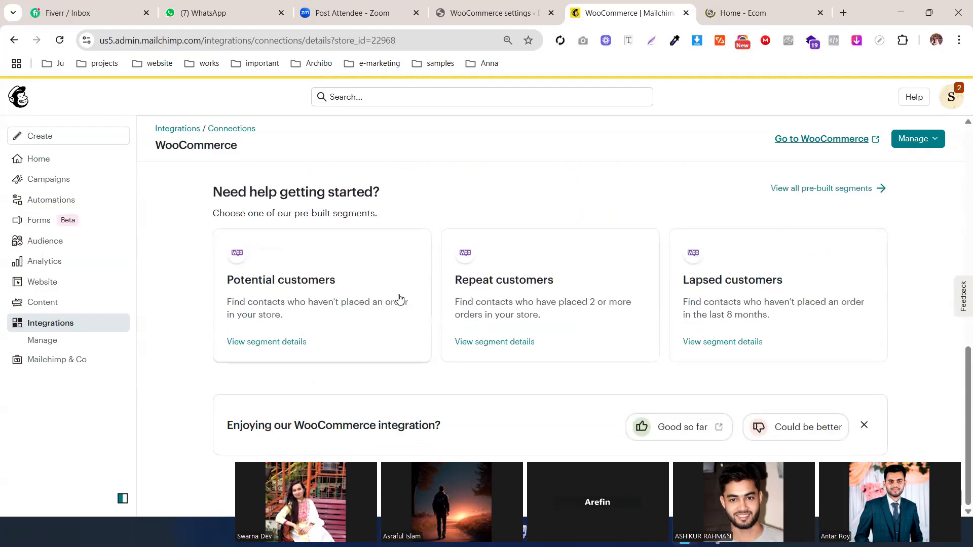
# - Reopen the WooCommerce dashboard from connected apps, close the store tab, and scroll to Automations for you
pyautogui.click(44, 341)
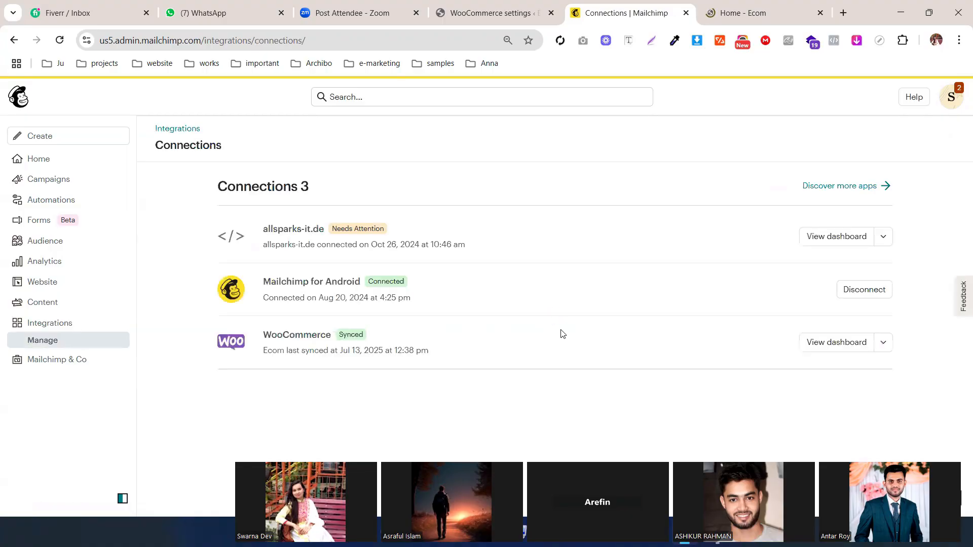
pyautogui.click(876, 343)
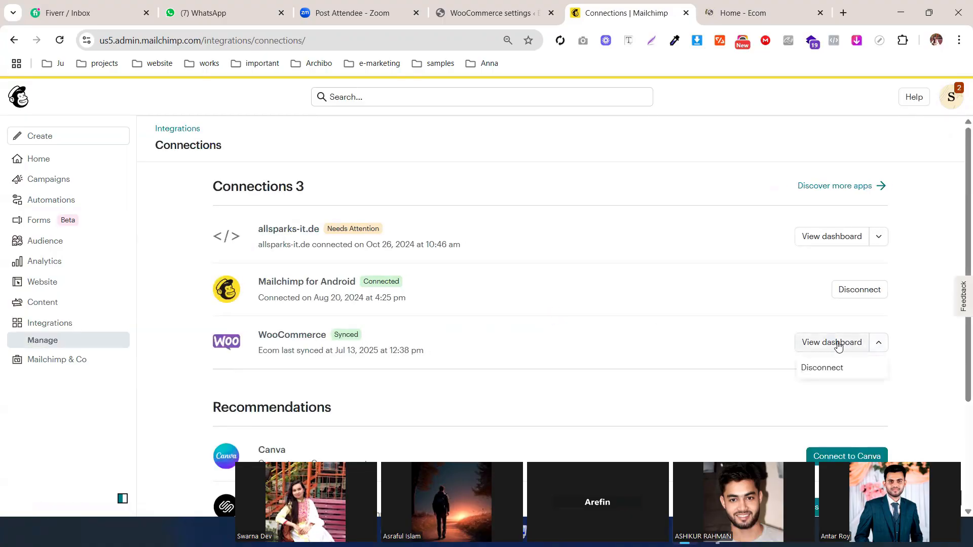
pyautogui.click(713, 336)
pyautogui.scroll(-3, 714, 335)
pyautogui.scroll(3, 714, 334)
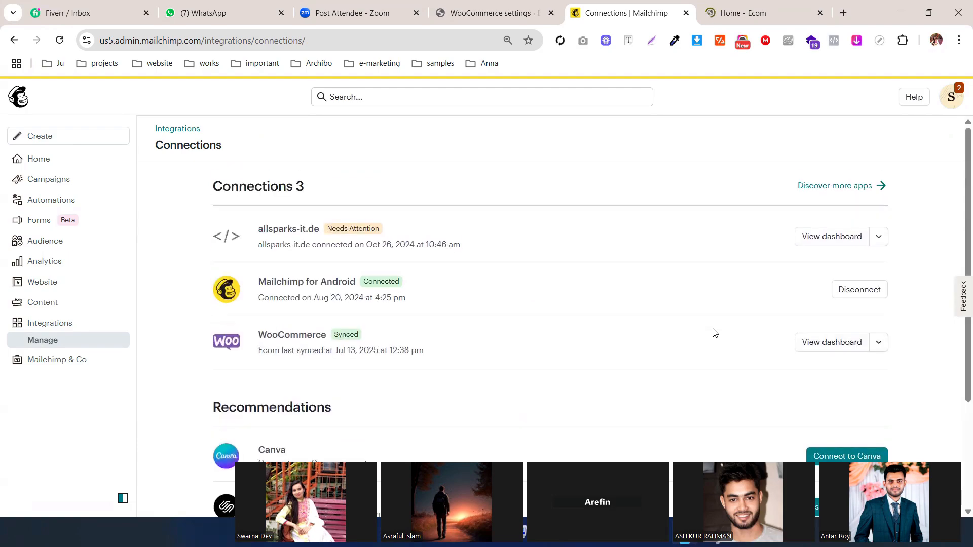
pyautogui.click(822, 345)
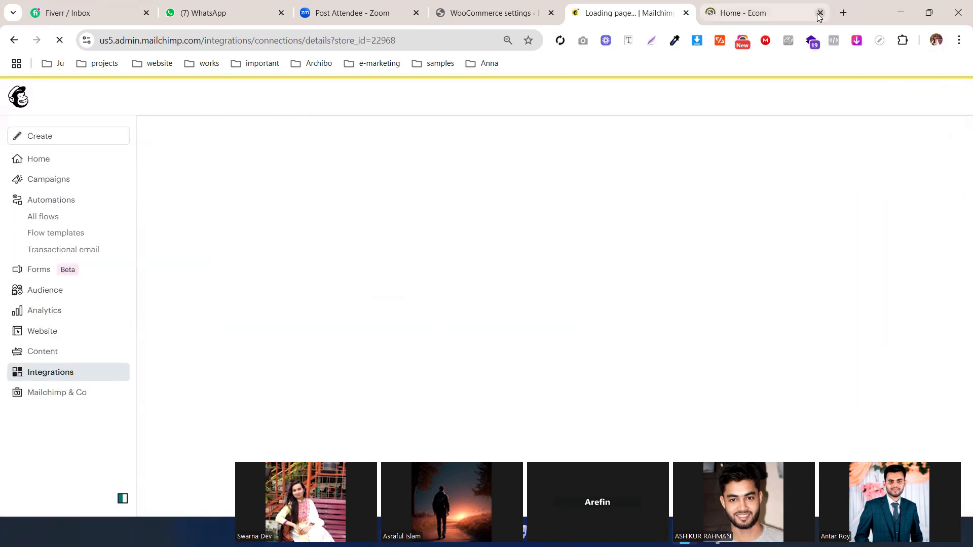
pyautogui.click(820, 12)
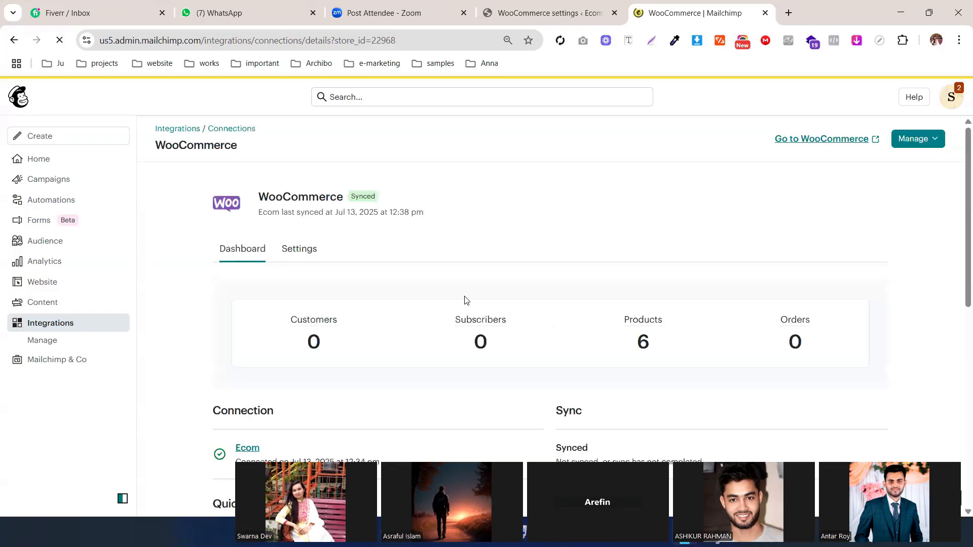
pyautogui.scroll(-3, 467, 289)
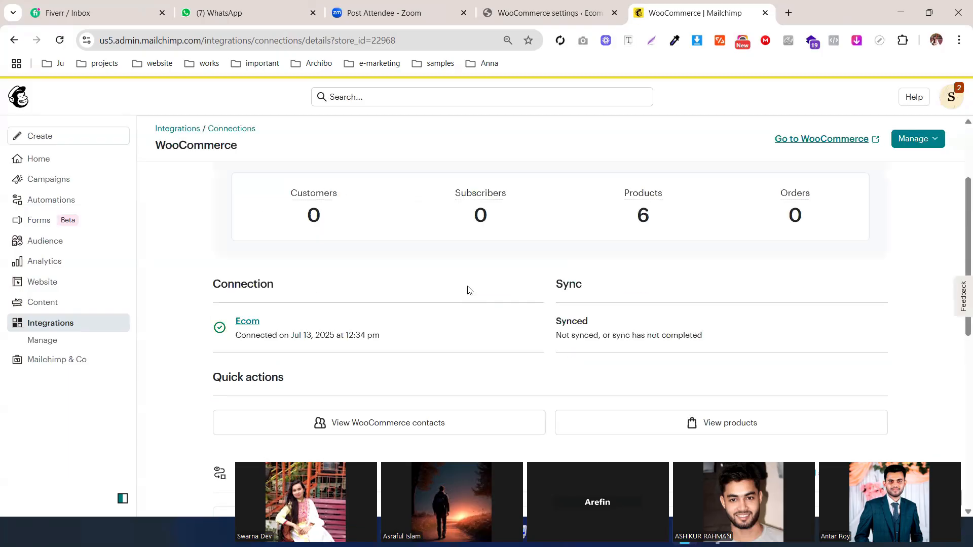
pyautogui.scroll(-4, 248, 317)
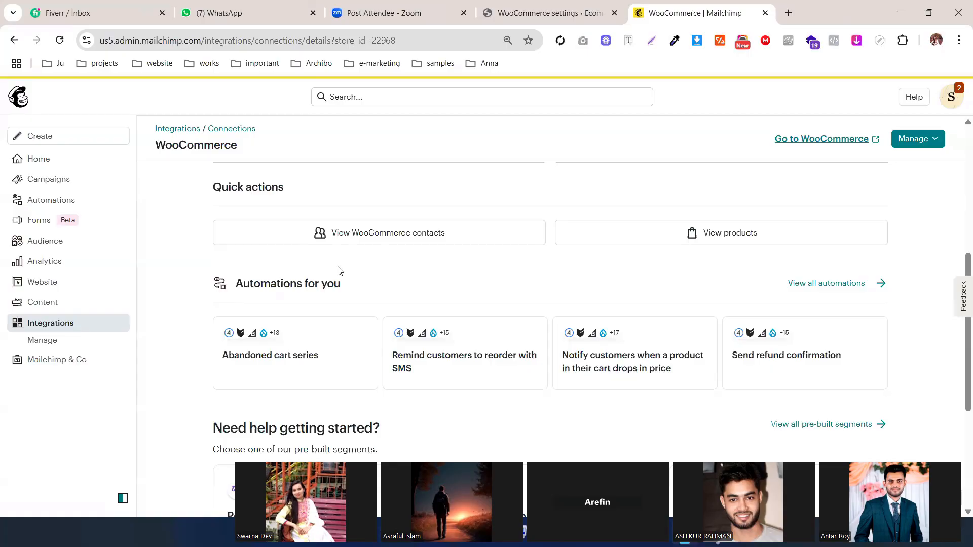
pyautogui.scroll(-2, 340, 269)
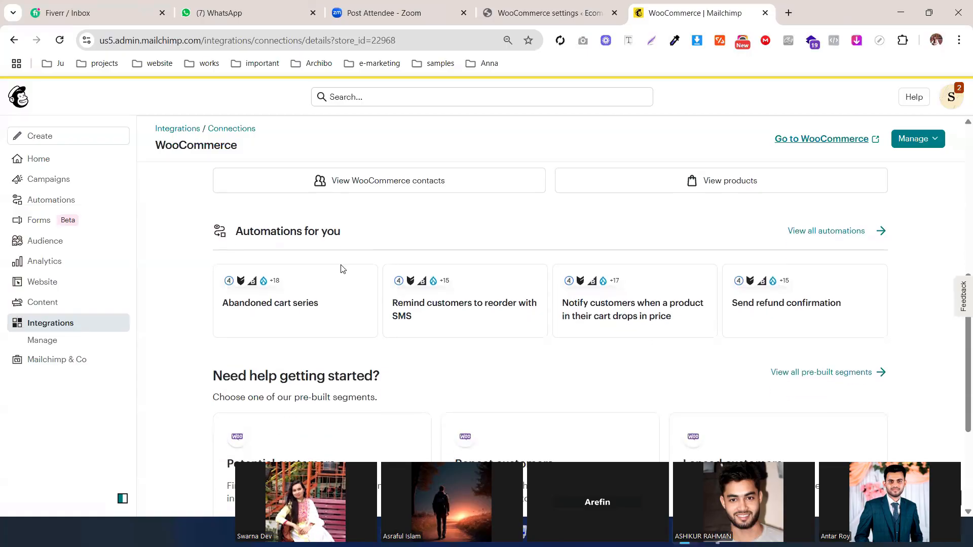
pyautogui.scroll(1, 638, 282)
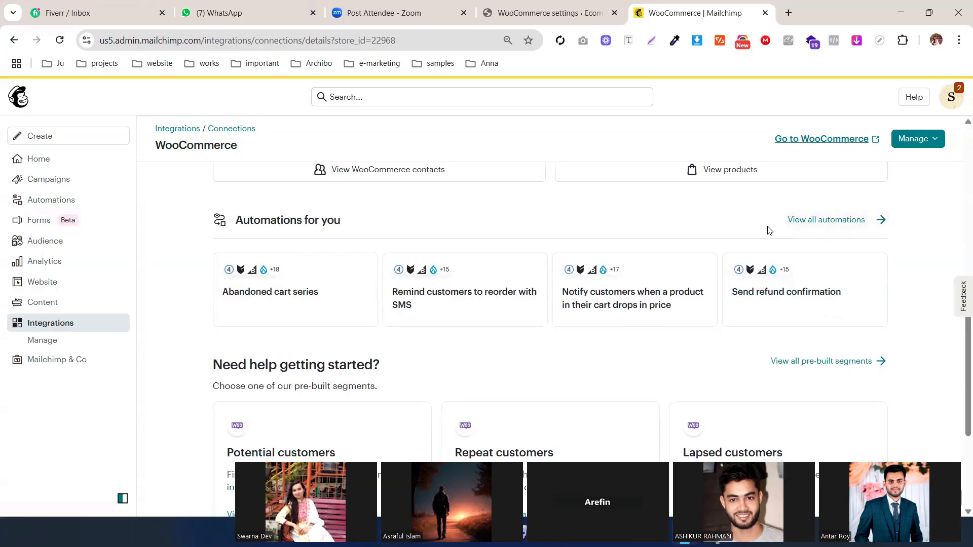
pyautogui.click(817, 228)
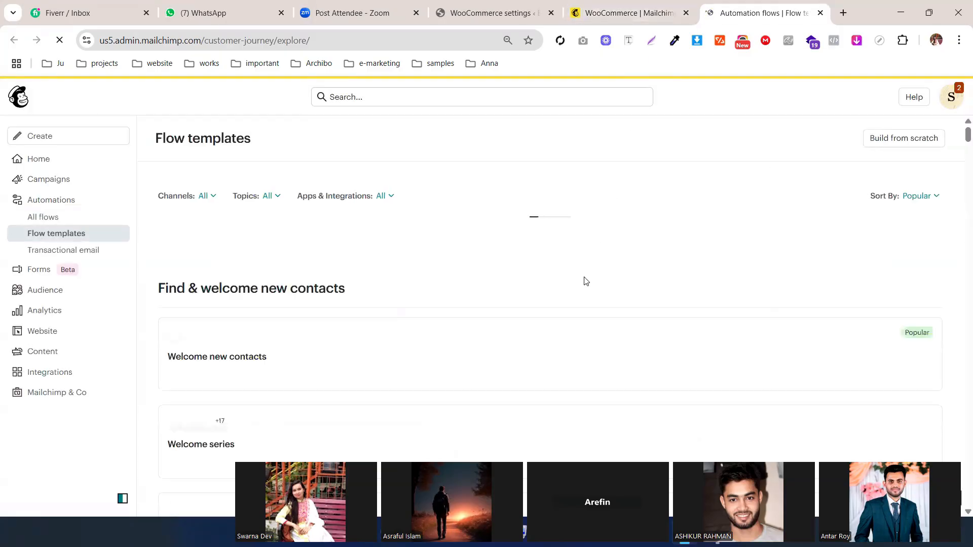
pyautogui.scroll(-1, 521, 305)
pyautogui.scroll(-2, 521, 304)
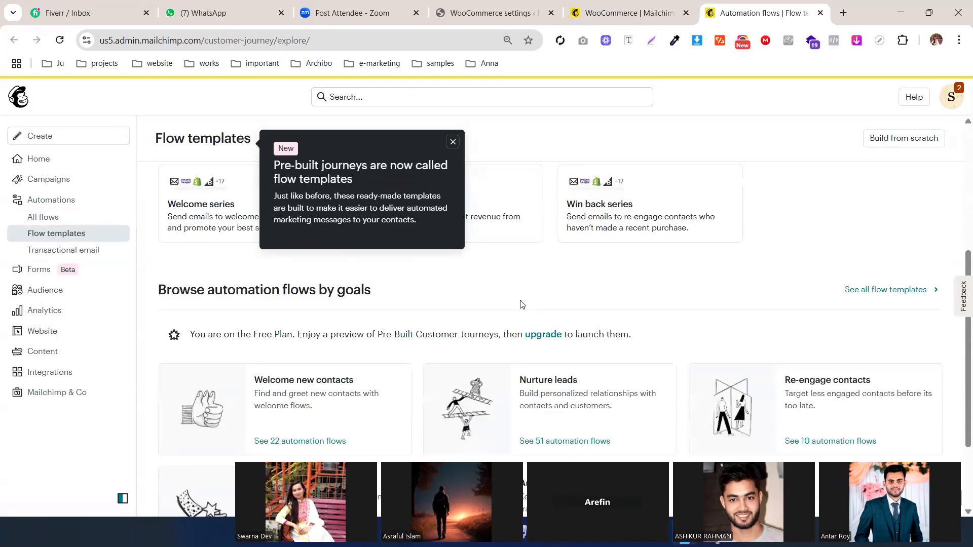
pyautogui.scroll(3, 521, 304)
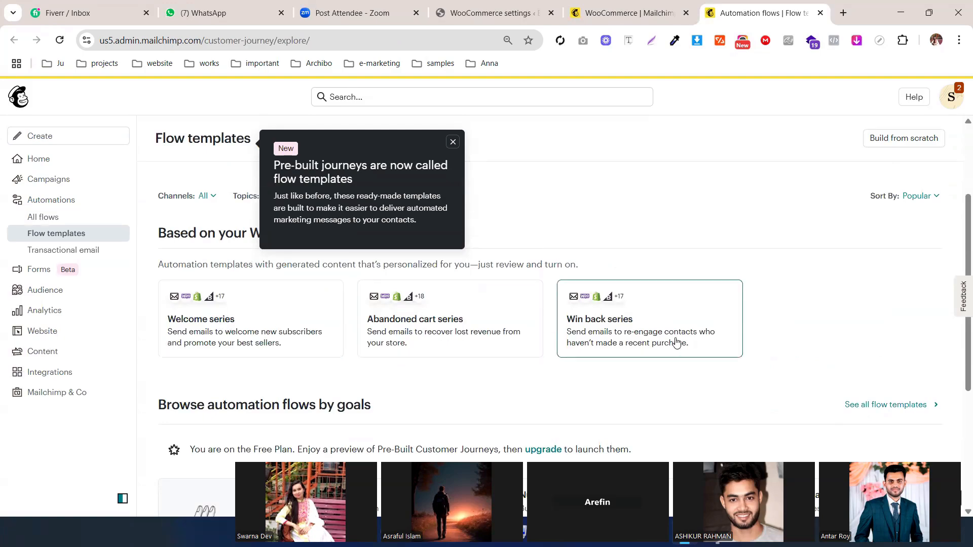
pyautogui.scroll(-5, 674, 342)
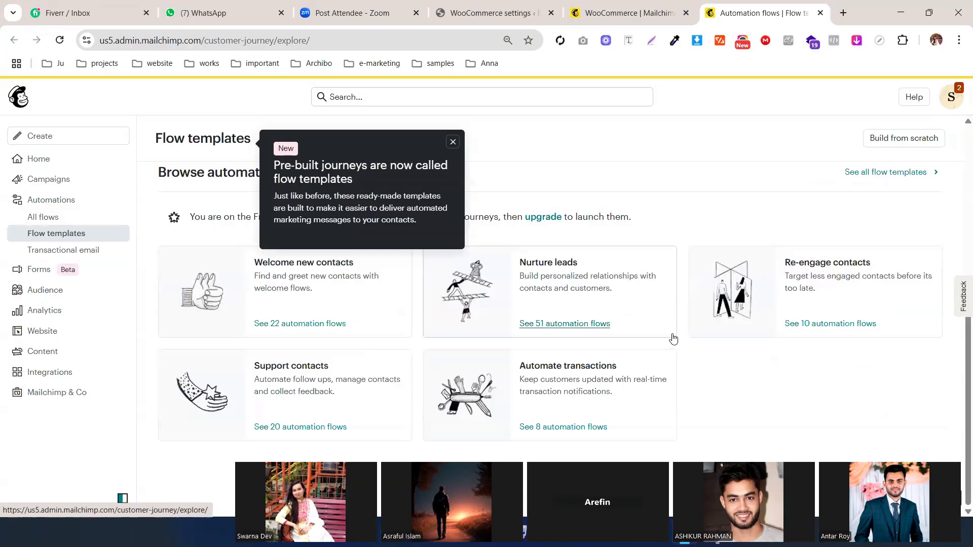
pyautogui.scroll(4, 673, 338)
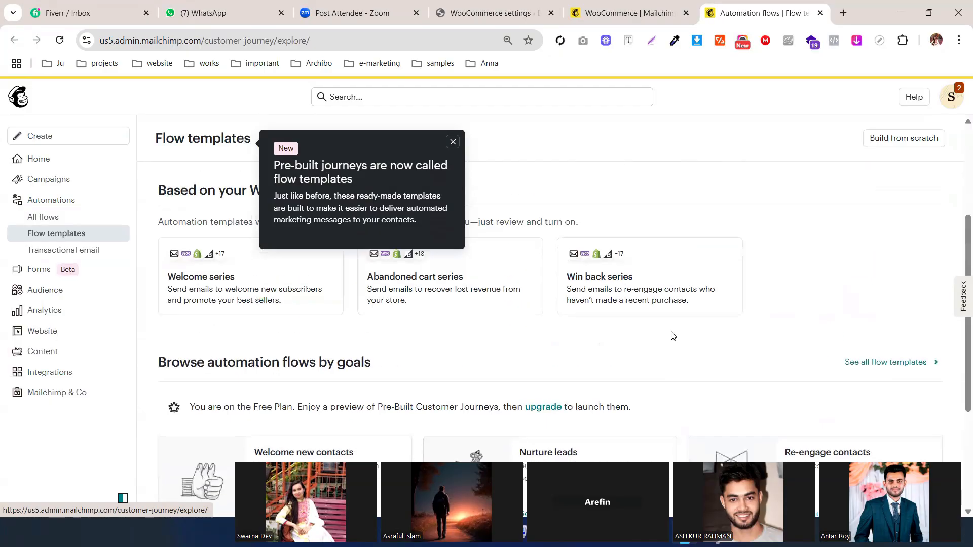
pyautogui.scroll(3, 673, 336)
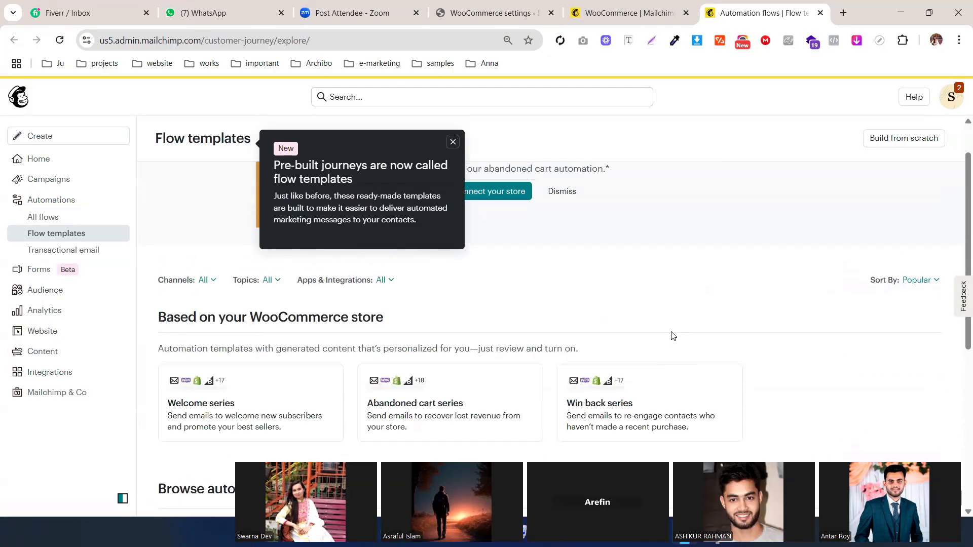
pyautogui.scroll(-2, 532, 352)
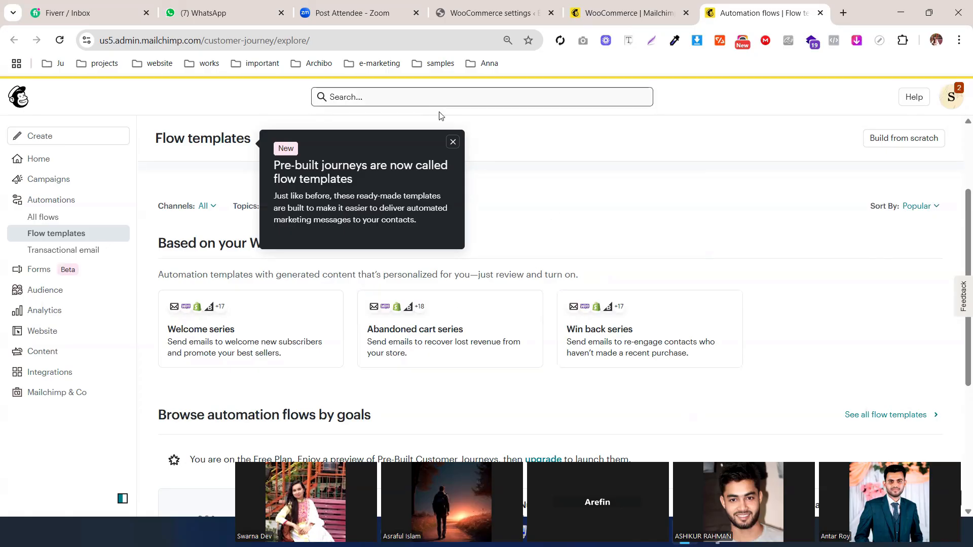
# - Dismiss the flow templates announcement and scroll to Browse automation flows by goals
pyautogui.click(453, 142)
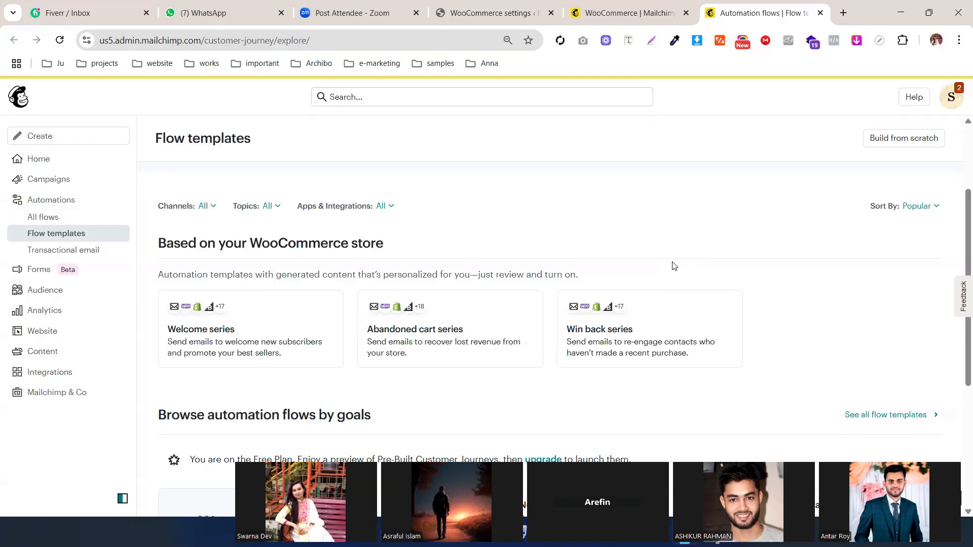
pyautogui.scroll(-2, 386, 304)
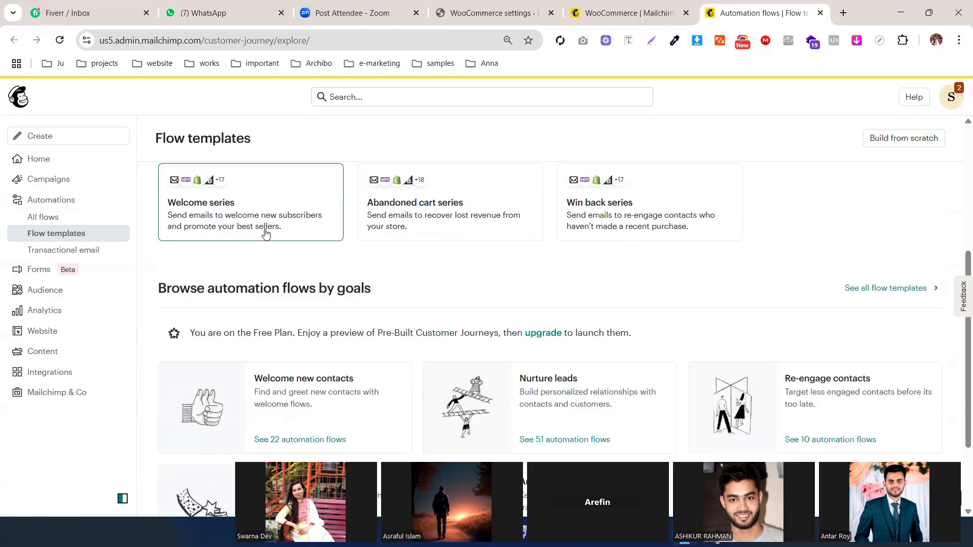
pyautogui.scroll(-2, 462, 278)
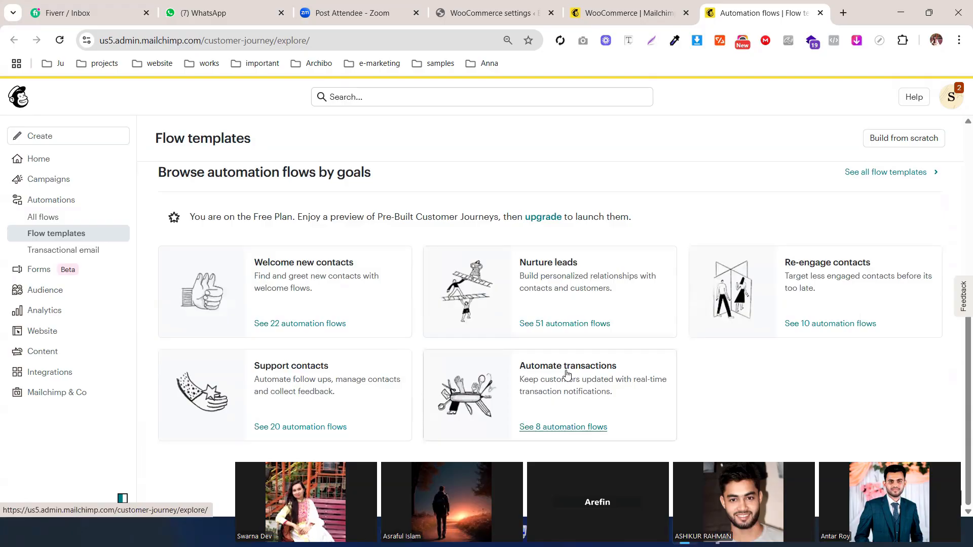
# - Expand 'See 8 automation flows' under Automate transactions and scroll to the template cards
pyautogui.click(553, 427)
pyautogui.scroll(-8, 551, 428)
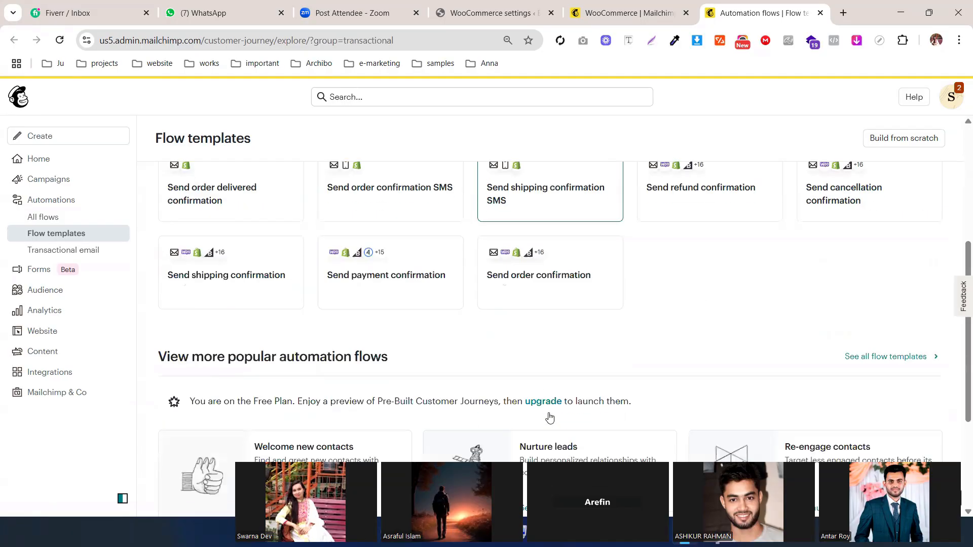
pyautogui.scroll(5, 550, 415)
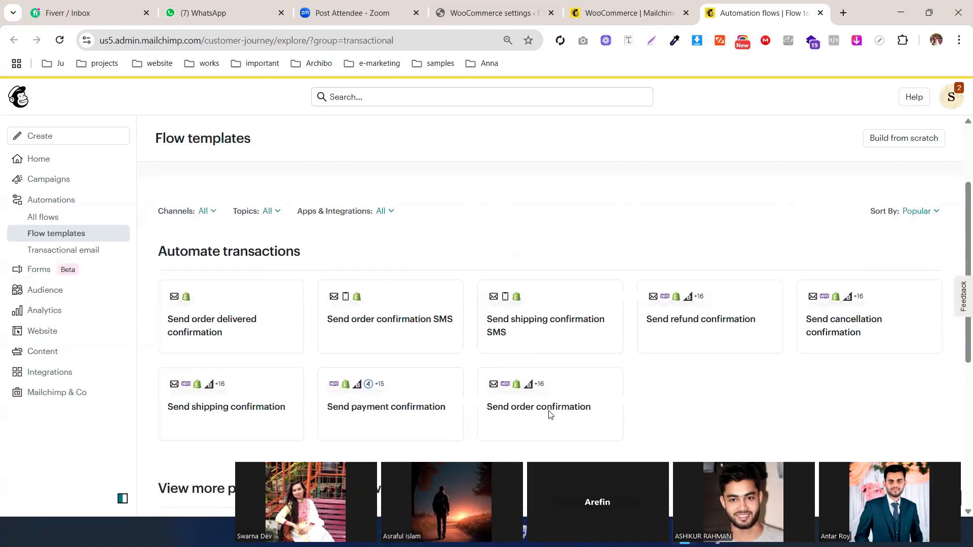
pyautogui.scroll(1, 547, 412)
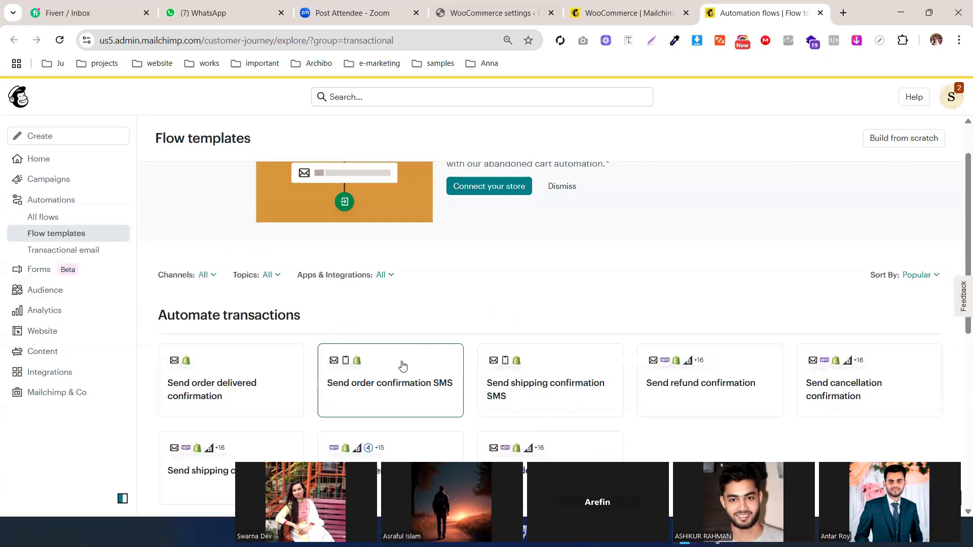
pyautogui.scroll(-1, 403, 361)
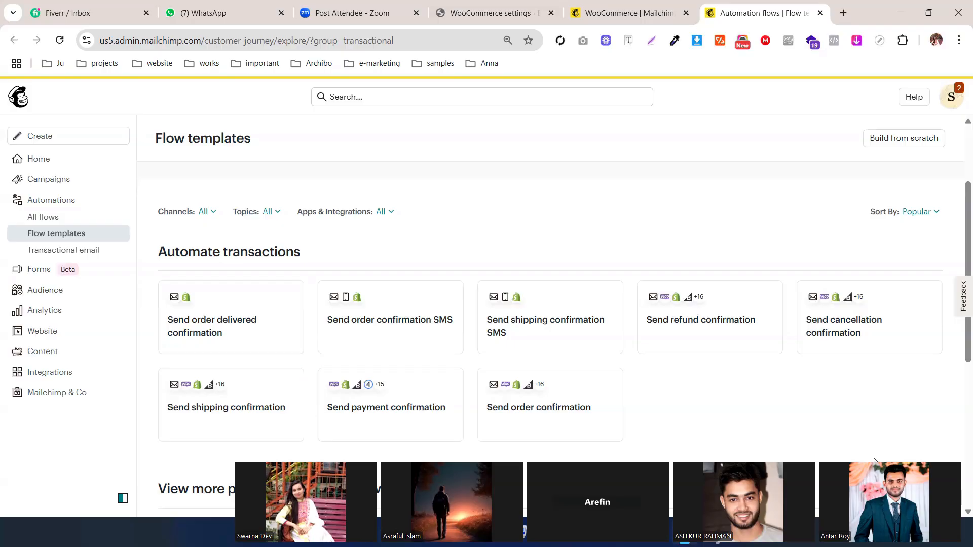
pyautogui.moveTo(874, 461); pyautogui.dragTo(887, 80)
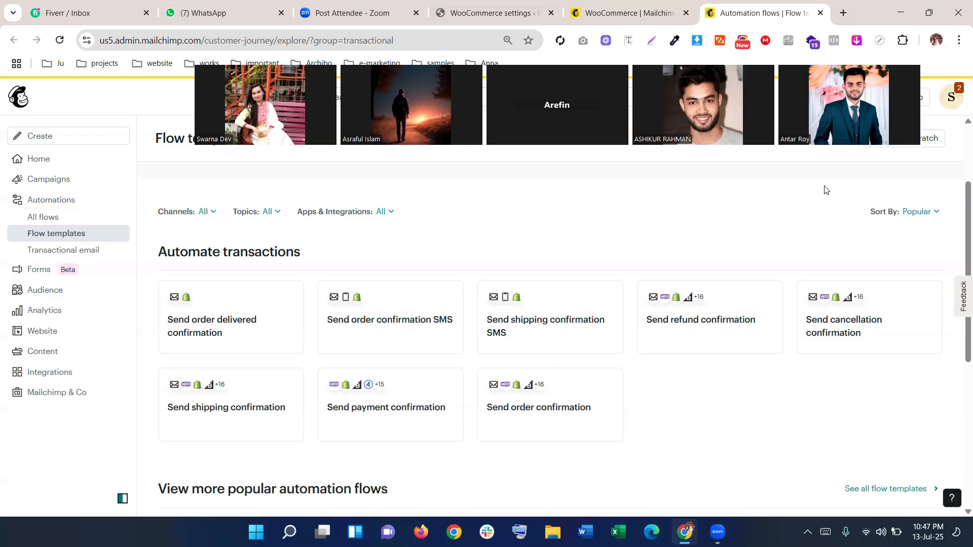
# - Review the WooCommerce Emails notification list, then move the flow templates tab ahead of WooCommerce | Mailchimp
pyautogui.click(499, 11)
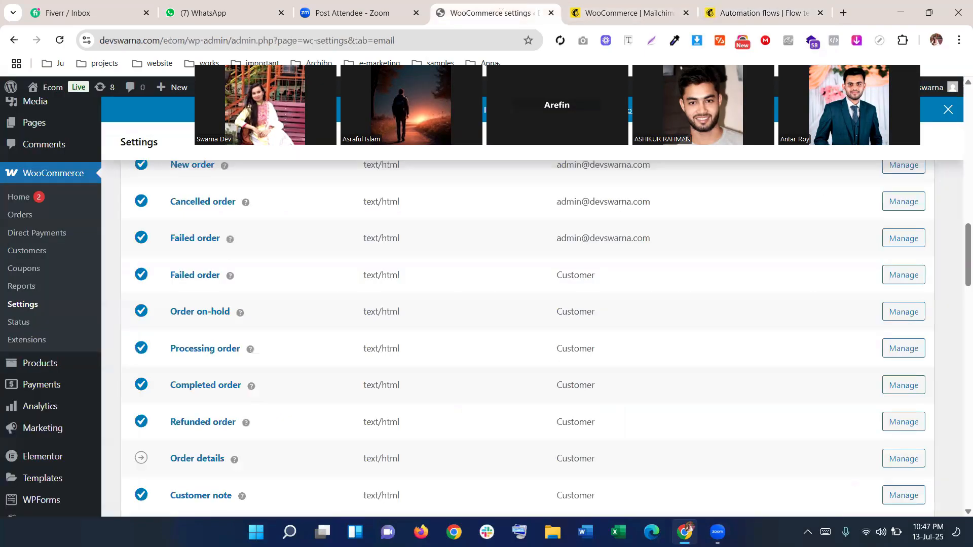
pyautogui.scroll(-3, 601, 331)
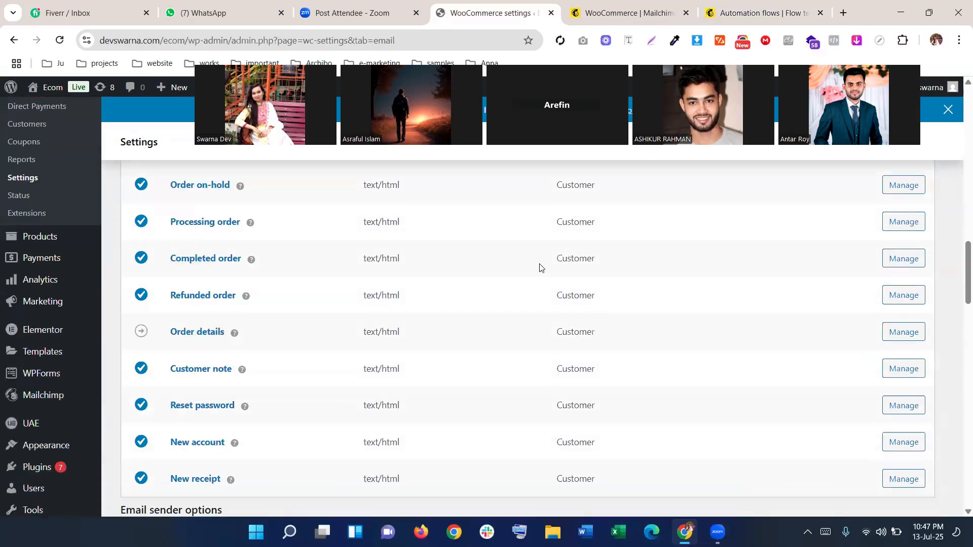
pyautogui.scroll(-3, 539, 267)
pyautogui.scroll(1, 540, 268)
pyautogui.scroll(5, 539, 268)
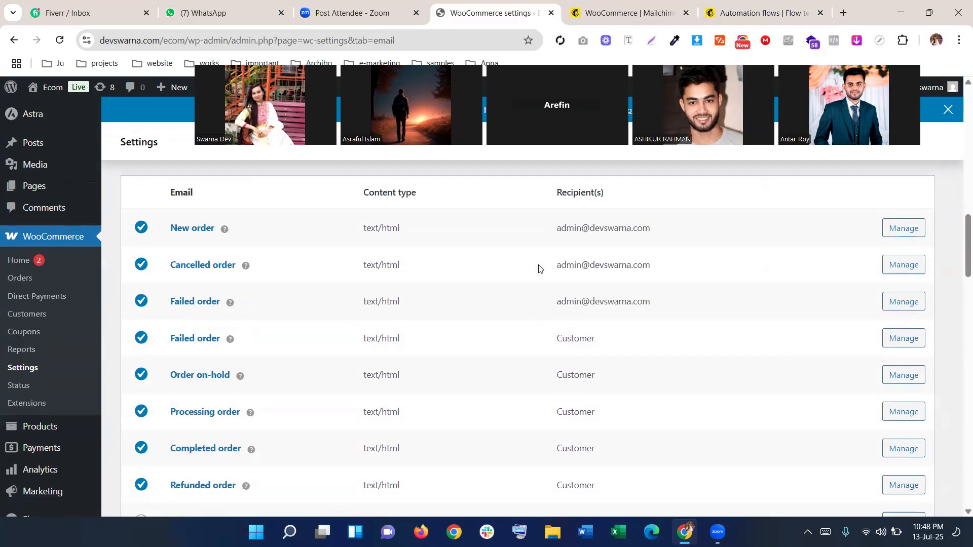
pyautogui.scroll(-1, 539, 269)
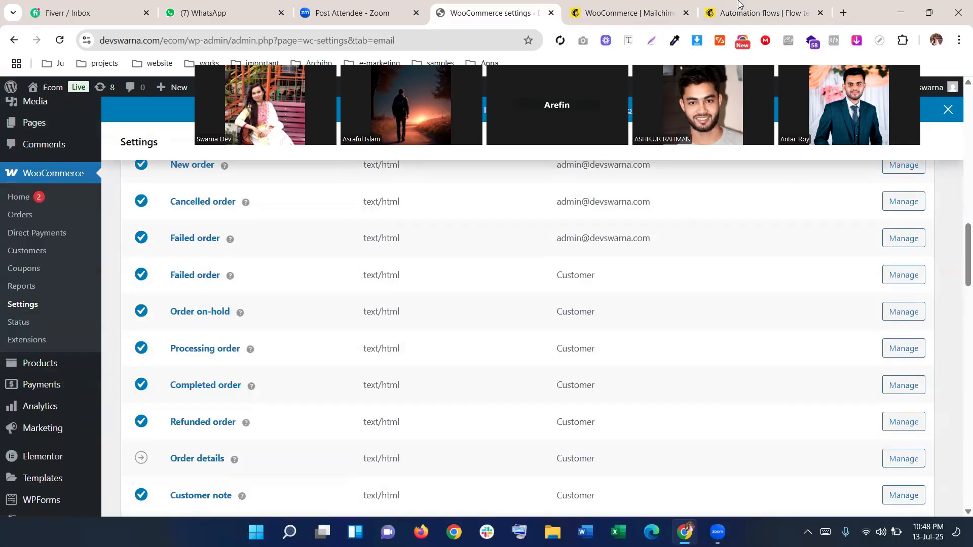
pyautogui.moveTo(789, 13); pyautogui.dragTo(658, 54)
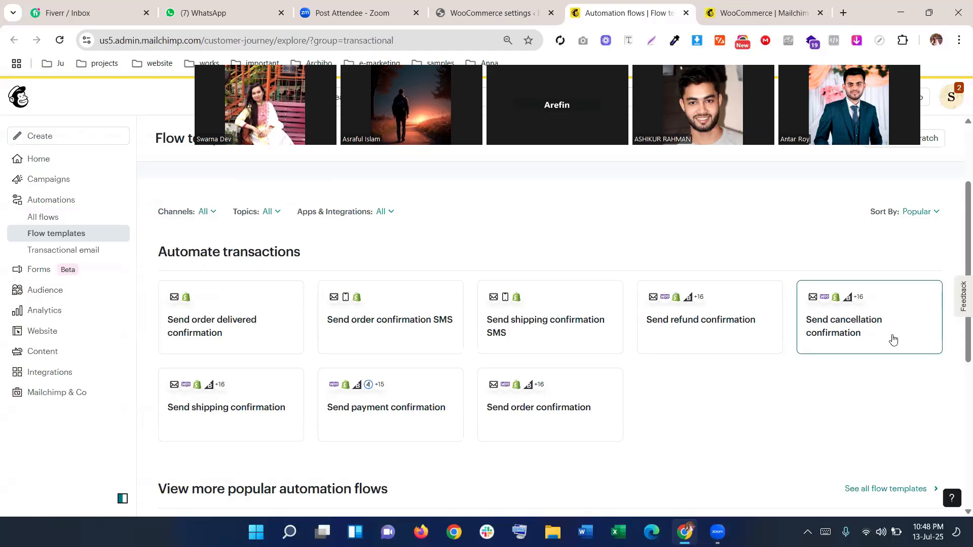
# - Preview the Send cancellation confirmation template's flow and create a draft with Use this flow
pyautogui.click(831, 322)
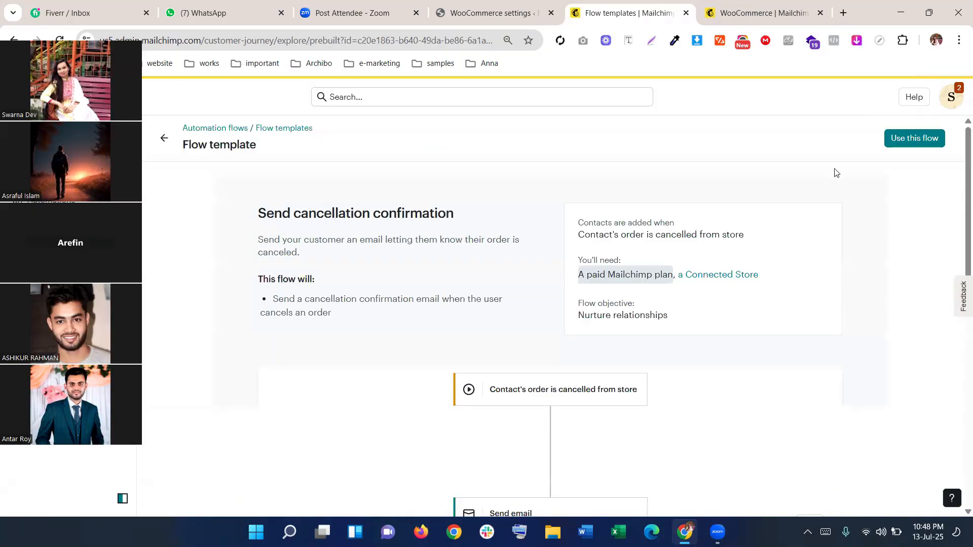
pyautogui.scroll(-9, 836, 173)
pyautogui.scroll(4, 784, 241)
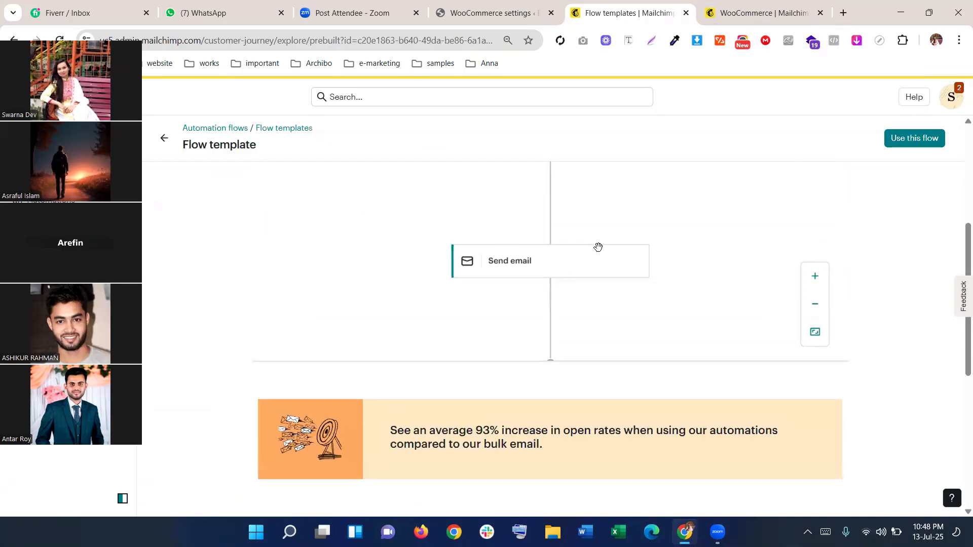
pyautogui.scroll(1, 599, 241)
pyautogui.scroll(-2, 626, 248)
pyautogui.scroll(1, 626, 246)
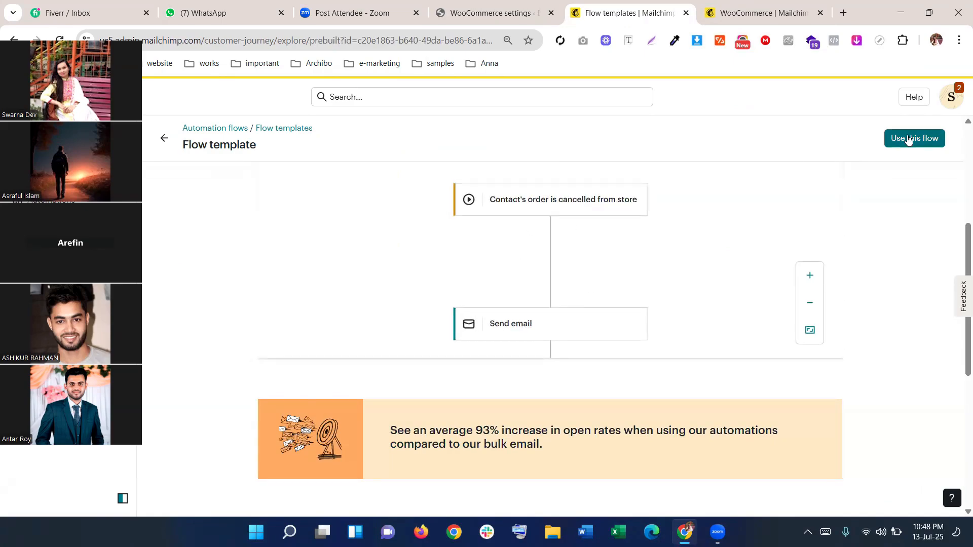
pyautogui.scroll(1, 701, 257)
pyautogui.scroll(-3, 659, 243)
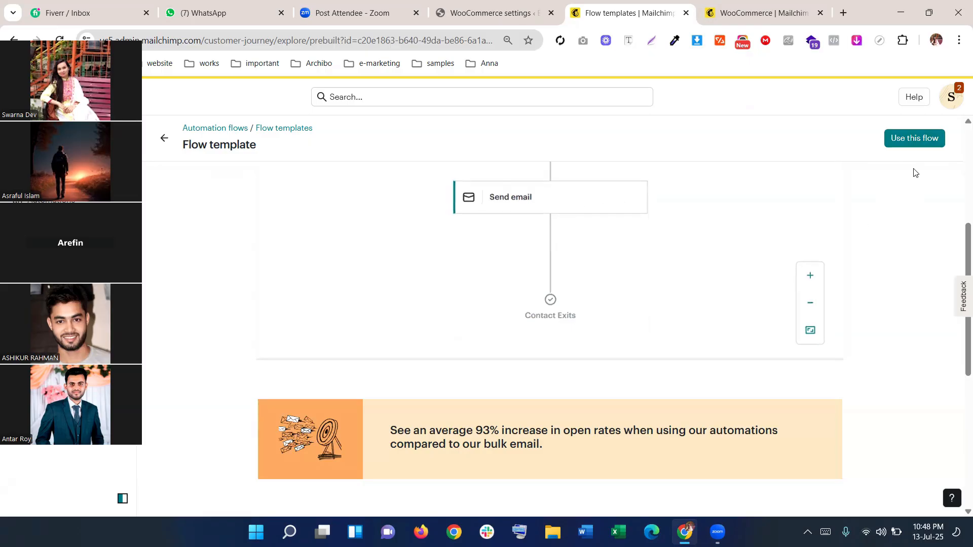
pyautogui.click(926, 138)
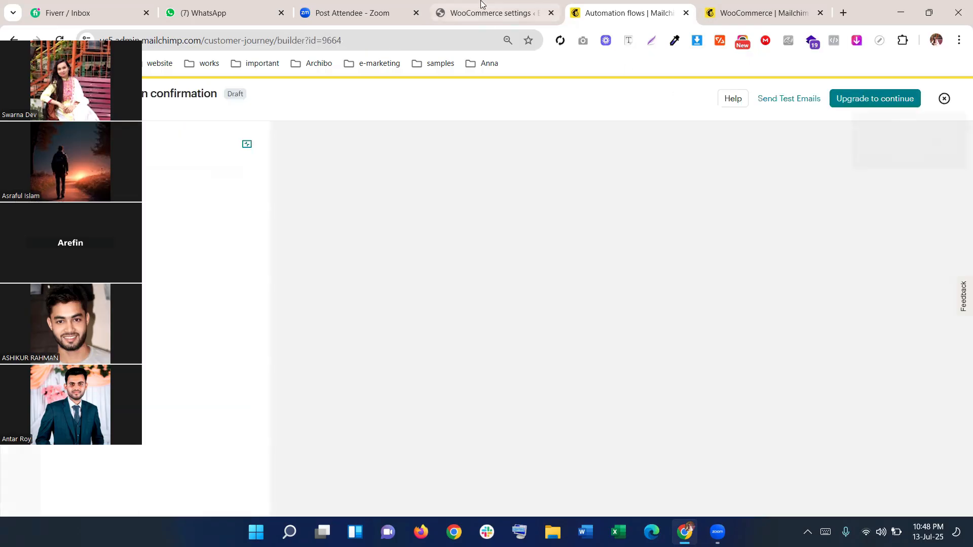
# - Untick Enable on WooCommerce's customer Failed order email, save changes, and return to the Mailchimp tab
pyautogui.click(482, 10)
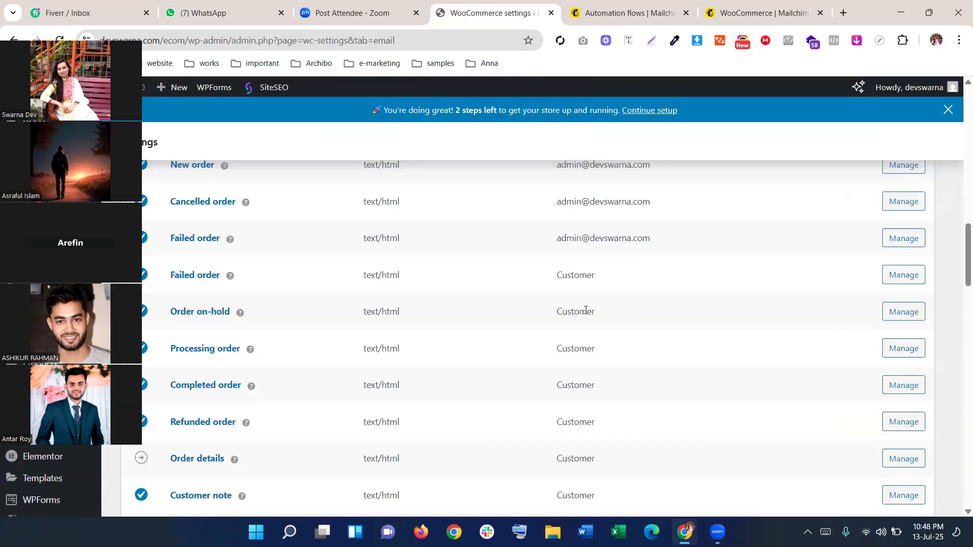
pyautogui.click(905, 275)
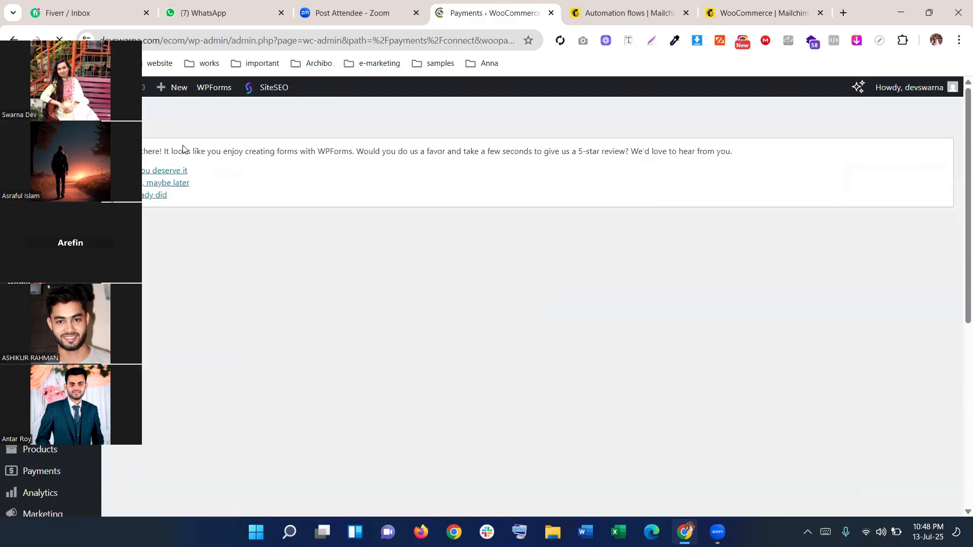
pyautogui.moveTo(118, 134); pyautogui.dragTo(182, 150)
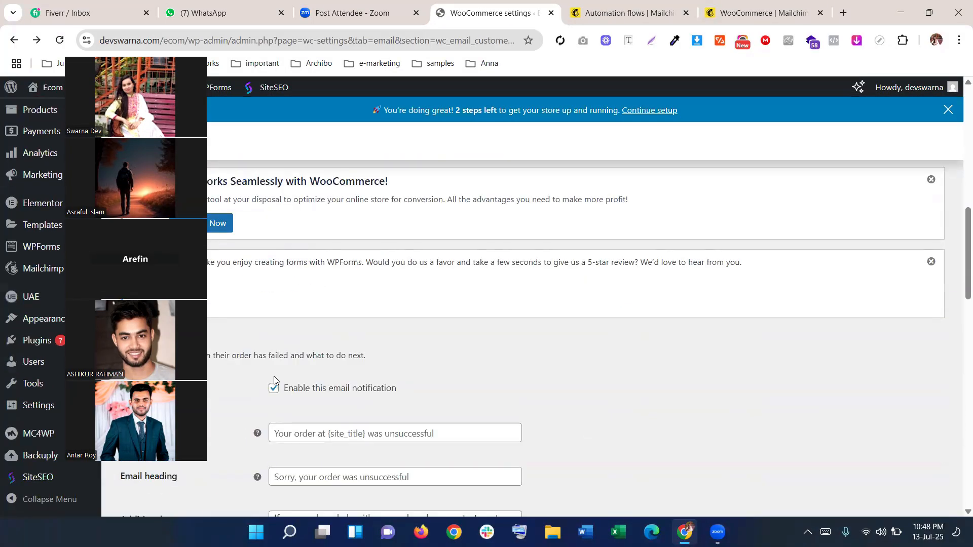
pyautogui.scroll(-8, 365, 350)
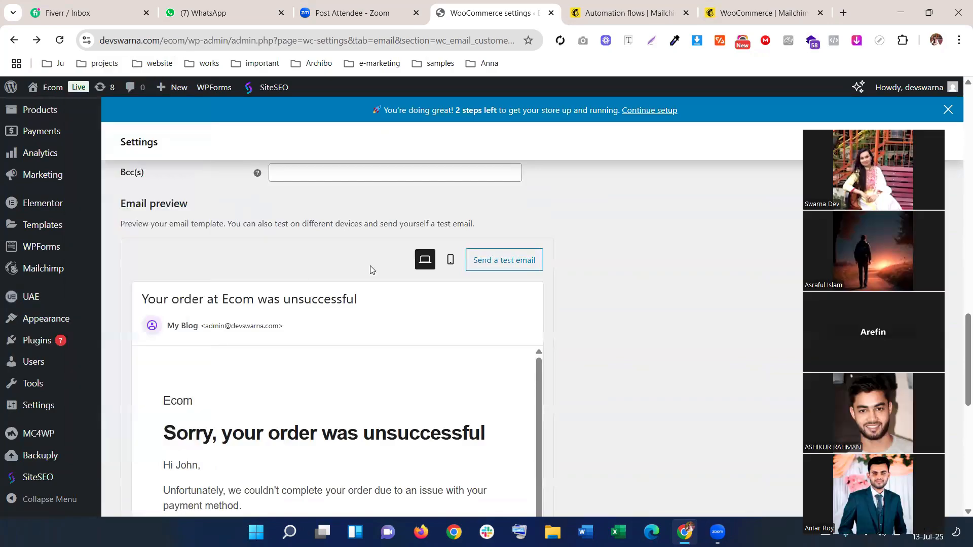
pyautogui.scroll(-10, 358, 270)
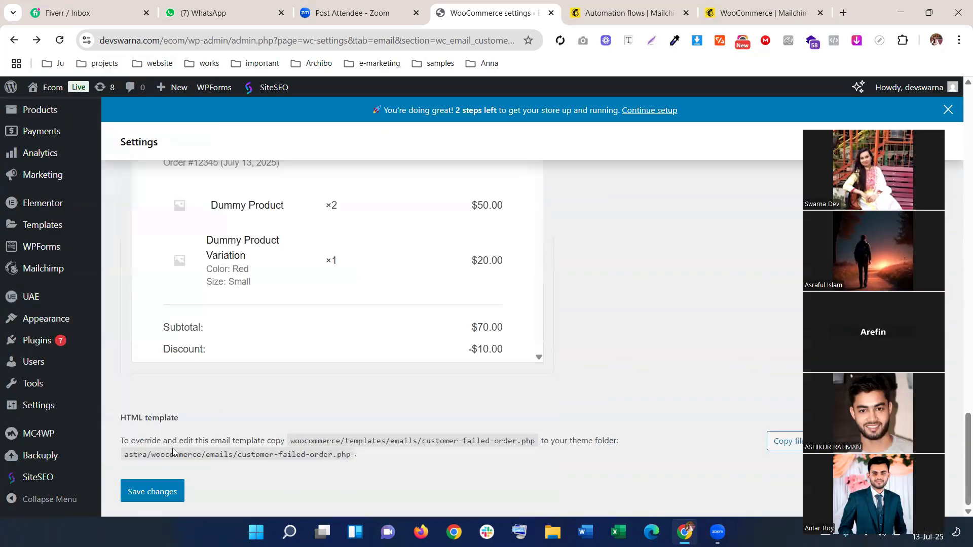
pyautogui.click(154, 492)
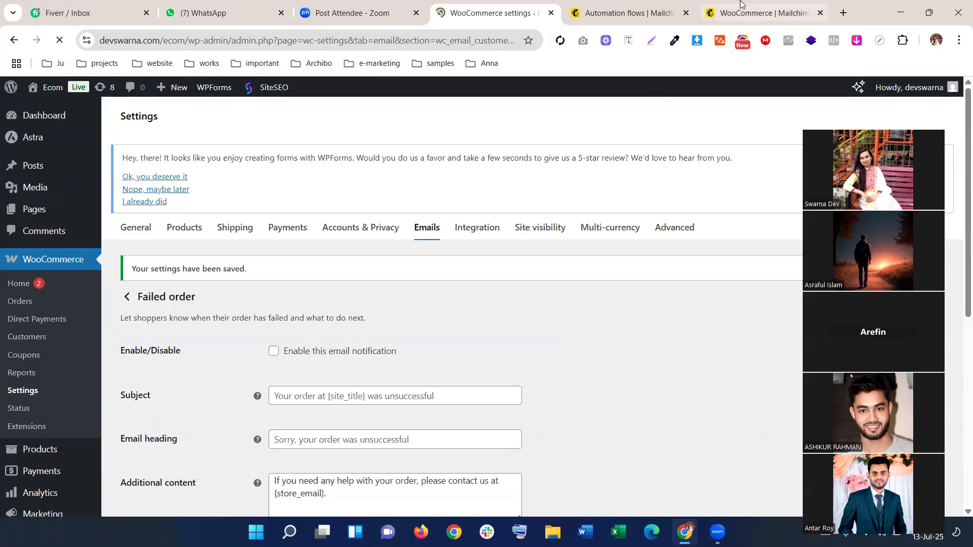
pyautogui.click(740, 4)
pyautogui.click(628, 13)
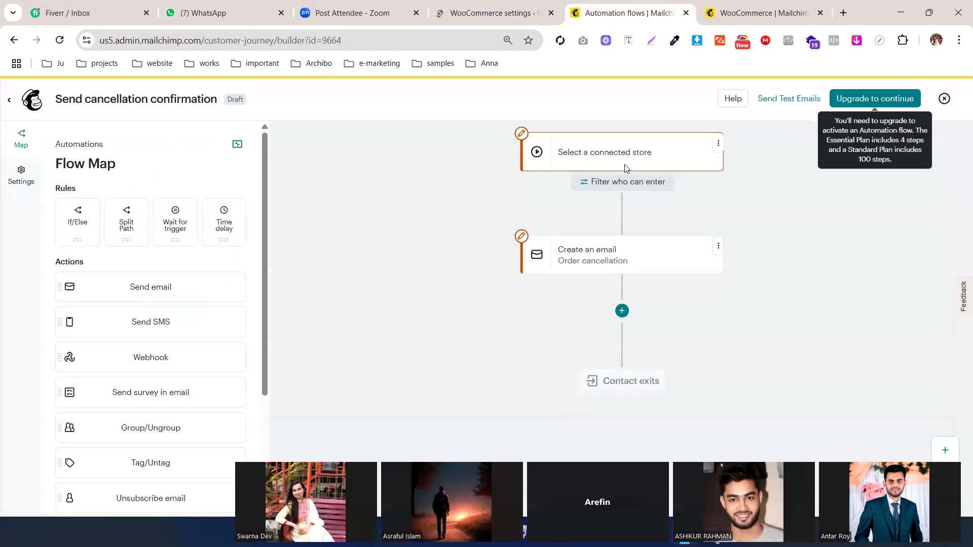
# - Set the cancellation trigger's Store Name to Ecom and save the trigger
pyautogui.click(624, 163)
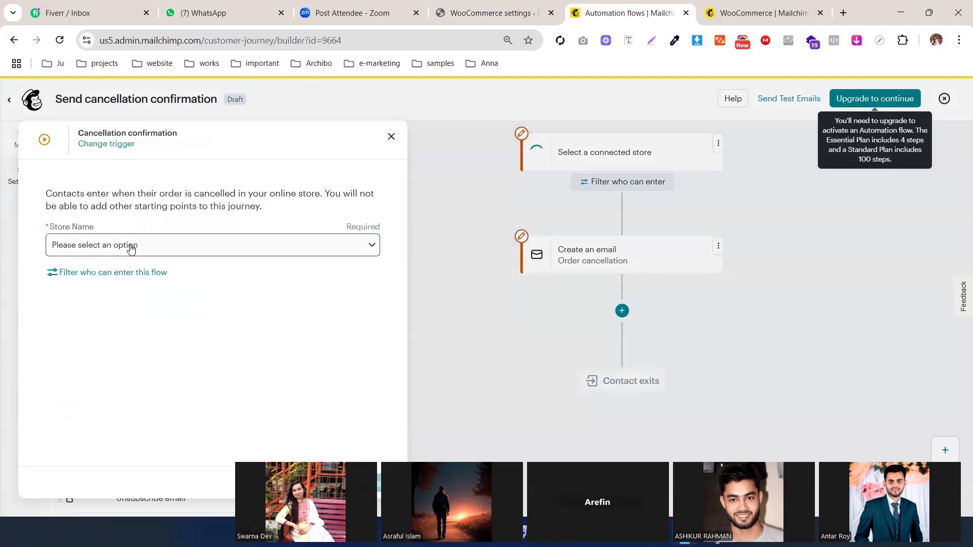
pyautogui.click(129, 247)
pyautogui.click(115, 281)
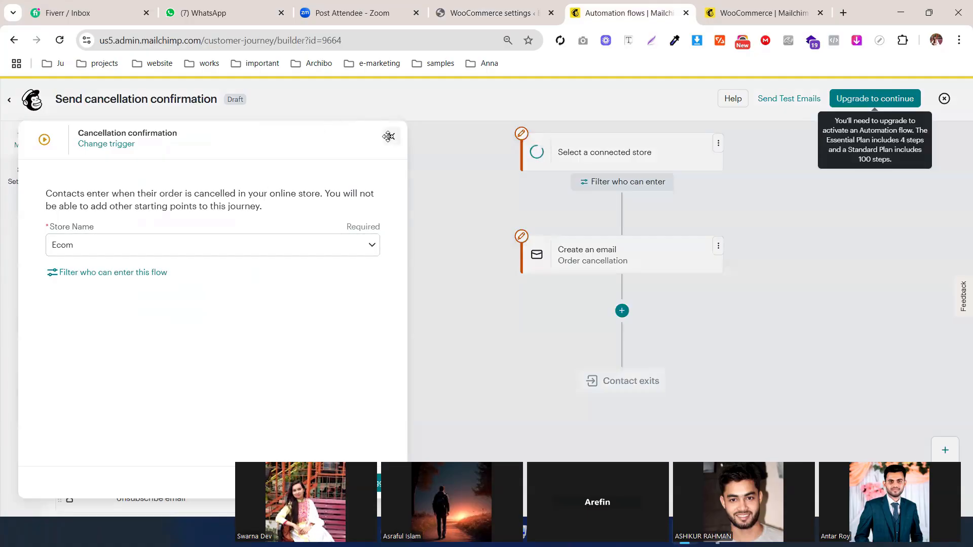
pyautogui.click(390, 139)
pyautogui.click(582, 161)
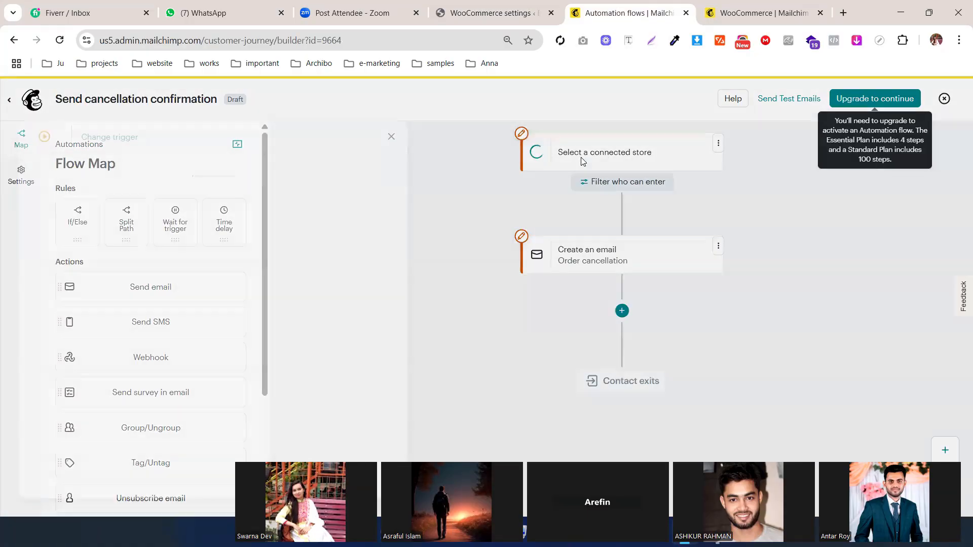
pyautogui.click(323, 245)
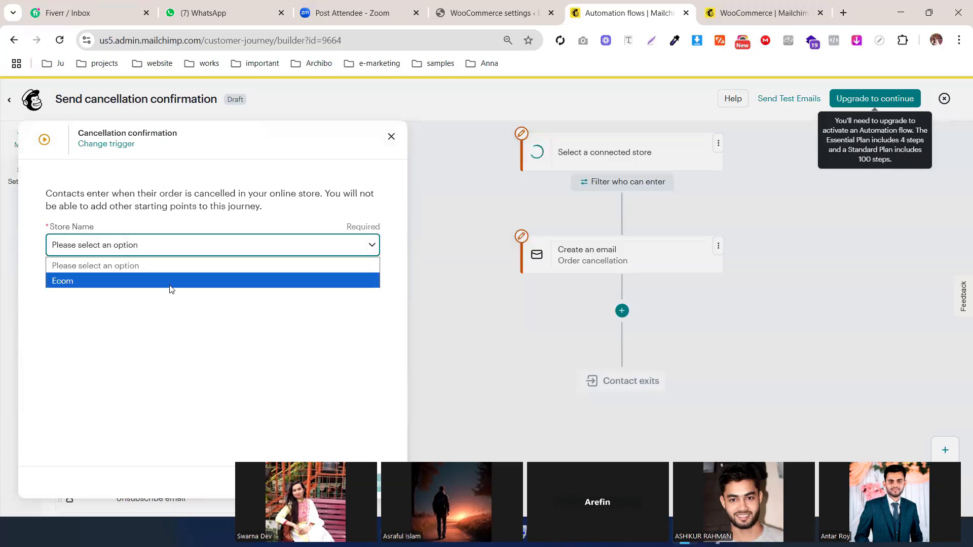
pyautogui.click(170, 283)
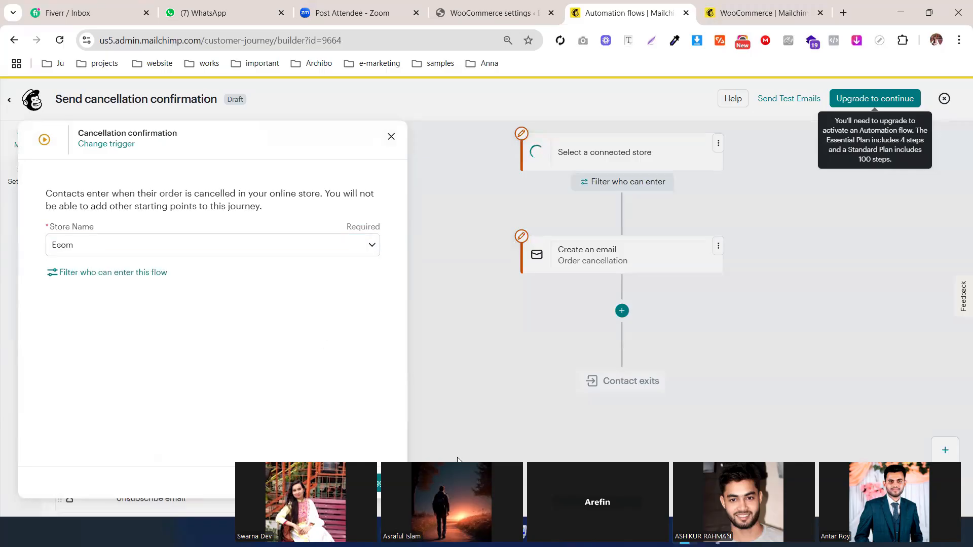
pyautogui.click(350, 484)
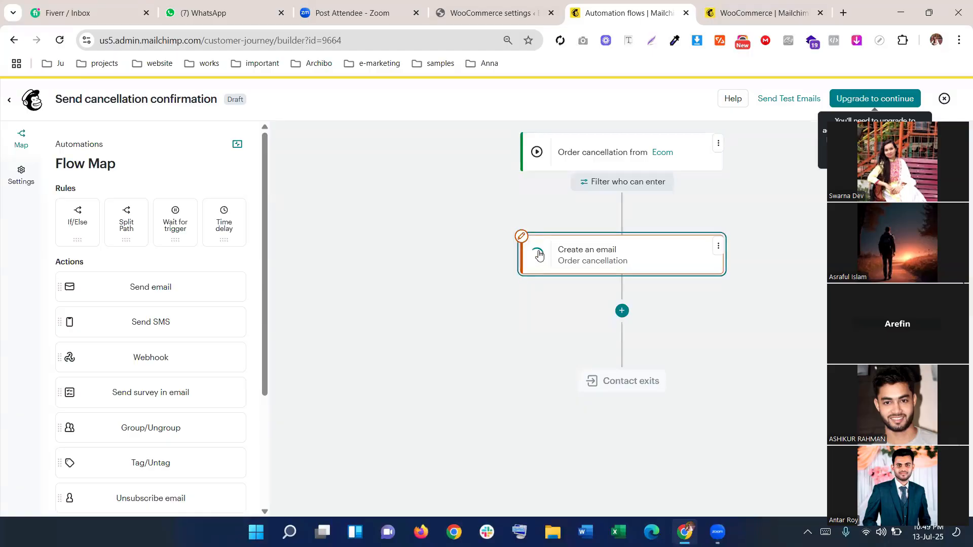
# - Open the Order cancellation Send email step and edit its email content
pyautogui.click(539, 255)
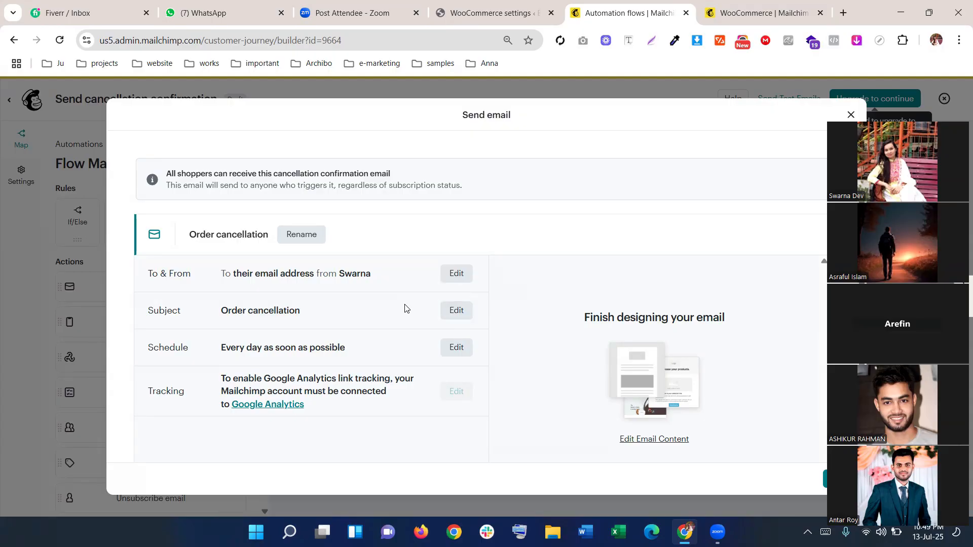
pyautogui.scroll(-2, 617, 283)
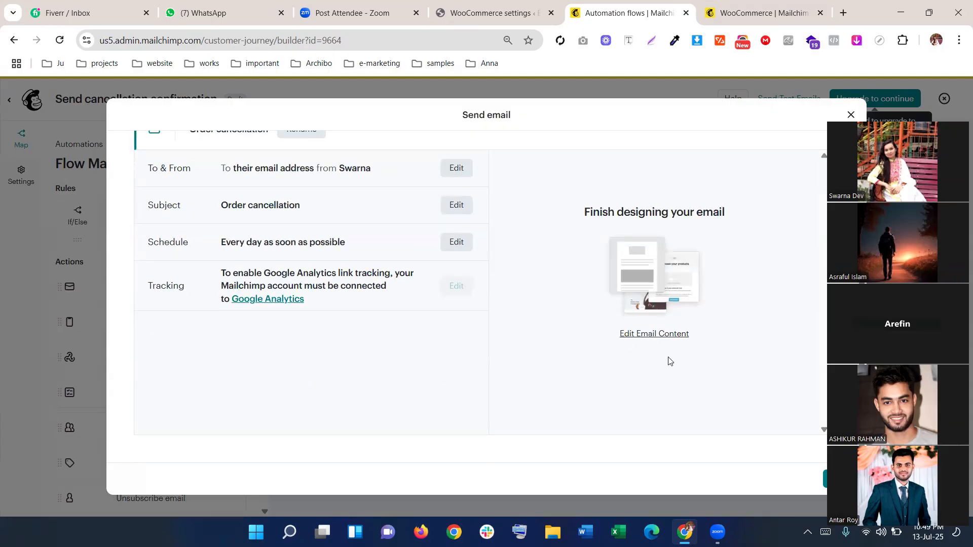
pyautogui.click(642, 334)
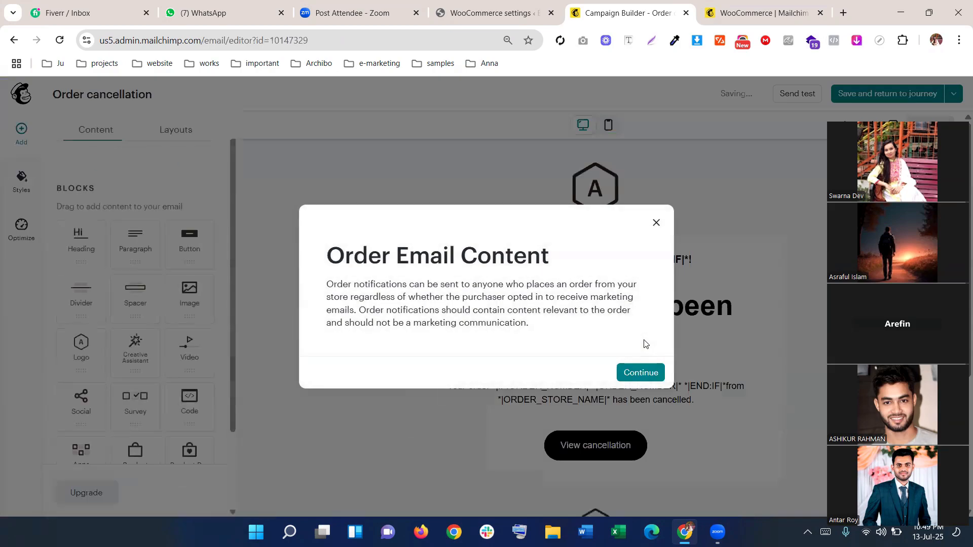
# - From the header logo block, upload 'Color logo - no background (1).png' to the Brand Kit logos
pyautogui.click(656, 223)
pyautogui.click(619, 164)
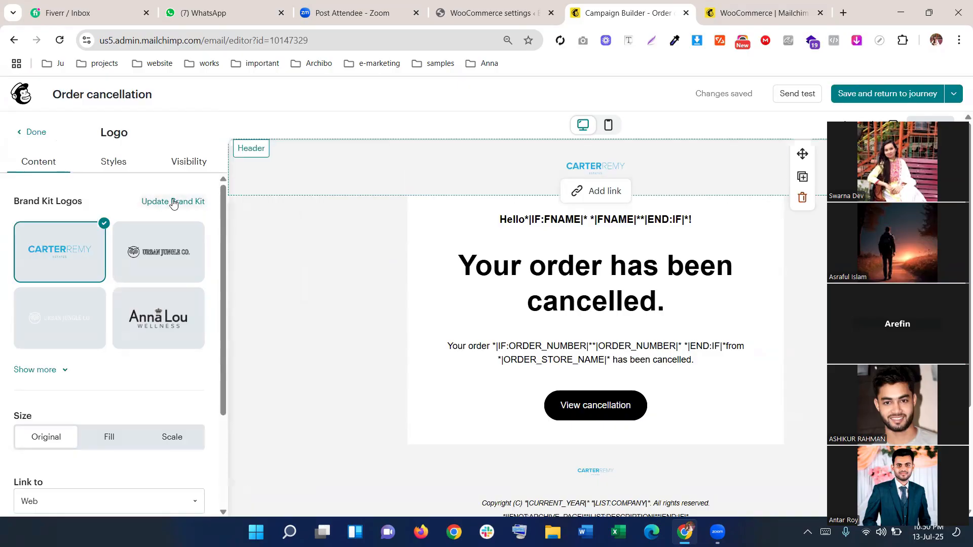
pyautogui.click(173, 201)
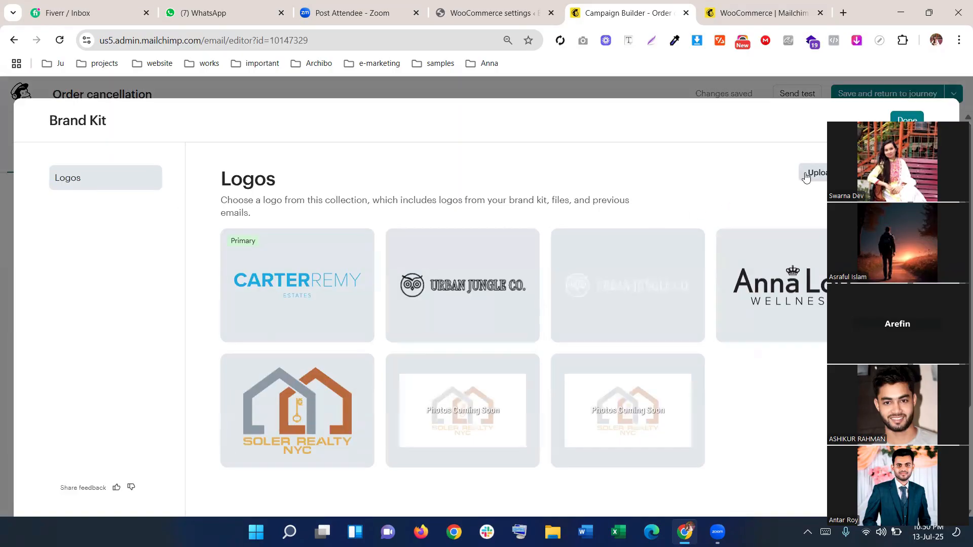
pyautogui.click(809, 173)
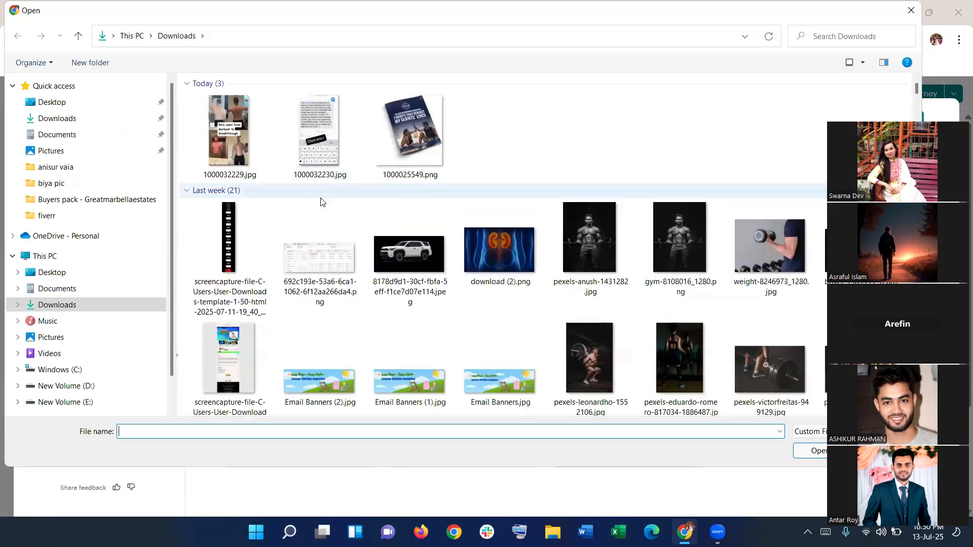
pyautogui.scroll(-3, 495, 286)
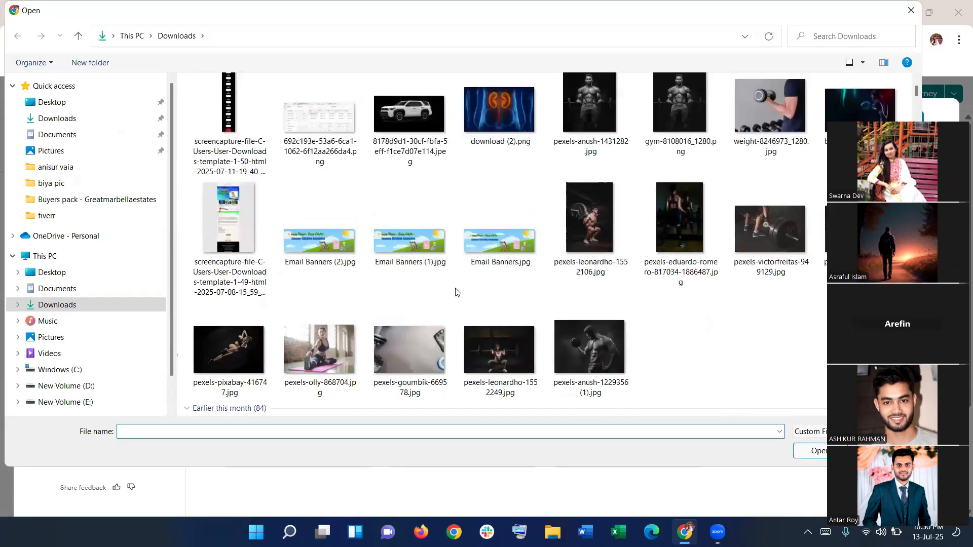
pyautogui.scroll(-10, 455, 292)
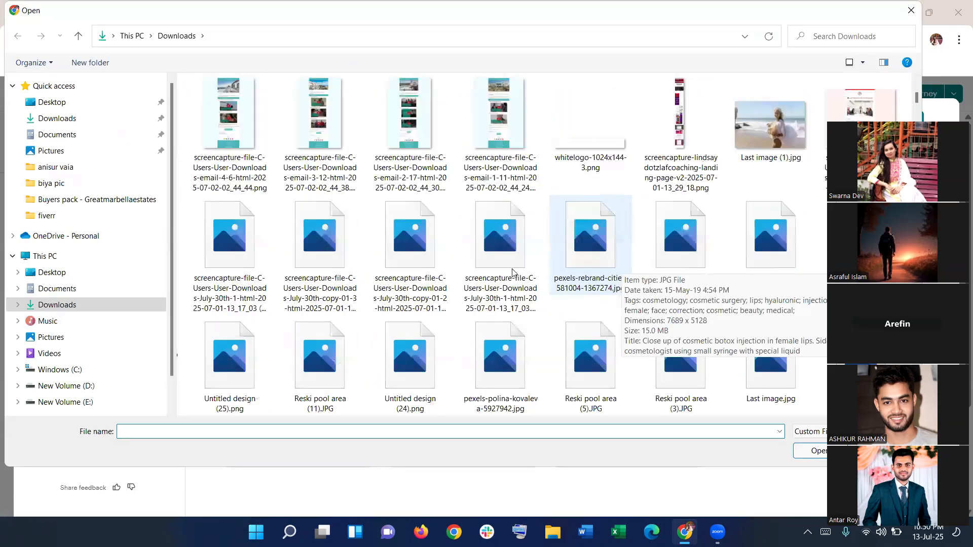
pyautogui.scroll(10, 513, 273)
pyautogui.click(325, 144)
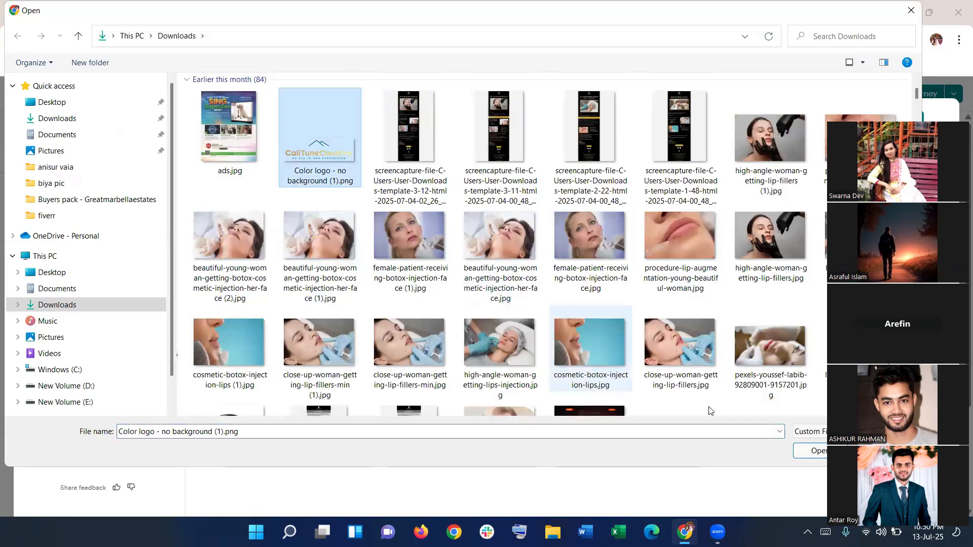
pyautogui.click(799, 451)
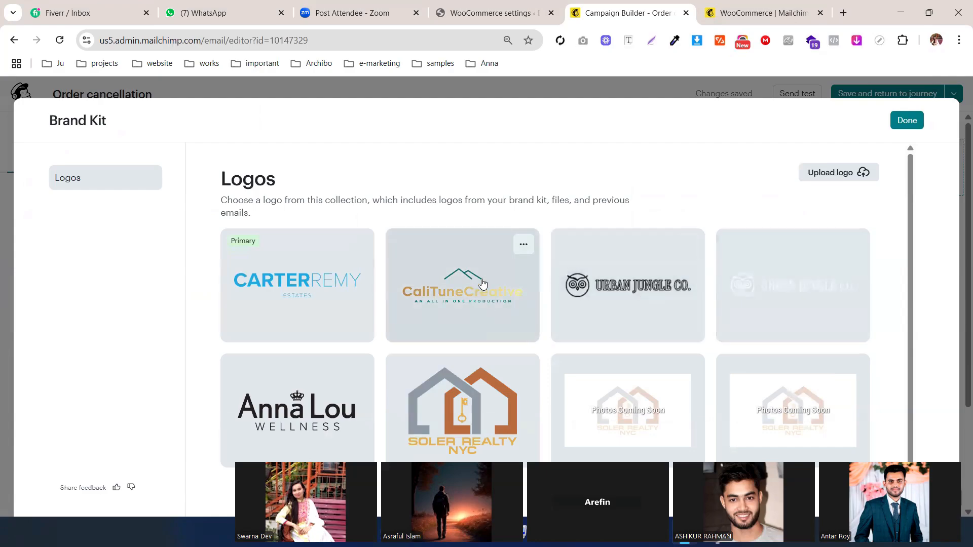
# - Replace the CarterRemy header logo with the CaliTune Creative logo scaled to about 41%
pyautogui.click(906, 121)
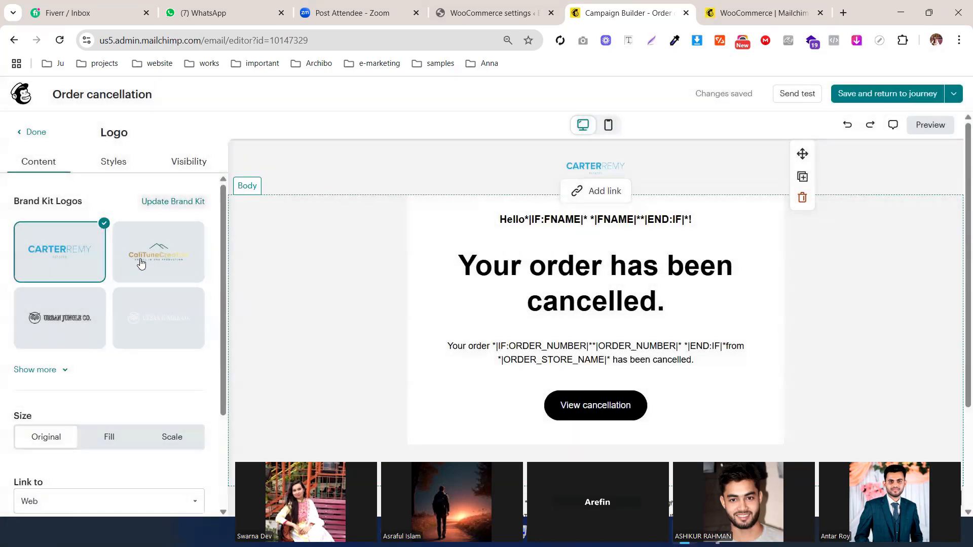
pyautogui.click(144, 260)
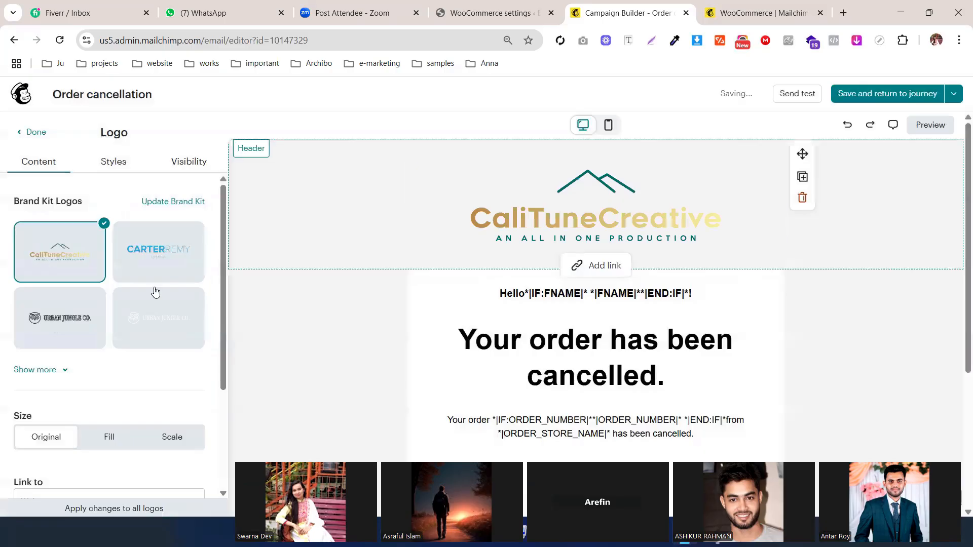
pyautogui.scroll(-2, 155, 293)
pyautogui.click(159, 310)
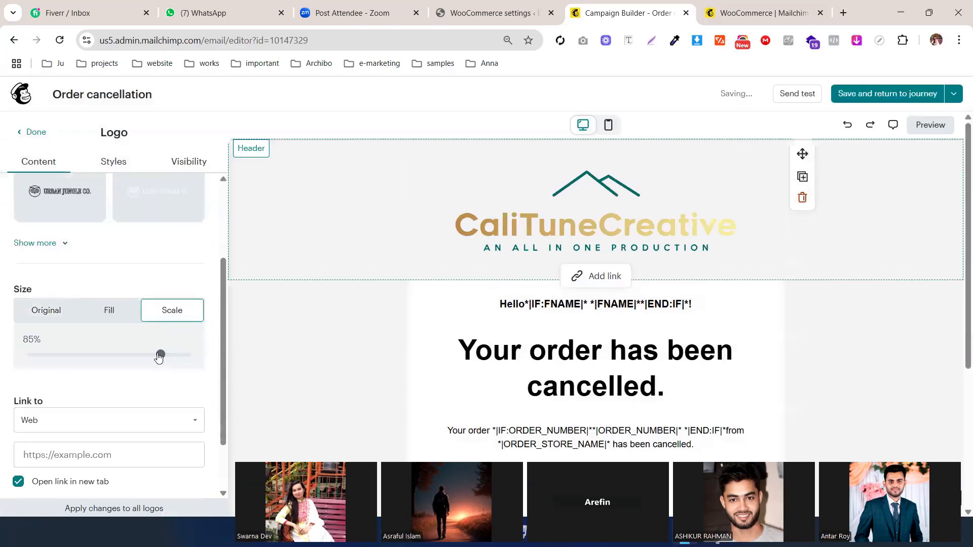
pyautogui.moveTo(160, 355); pyautogui.dragTo(85, 349)
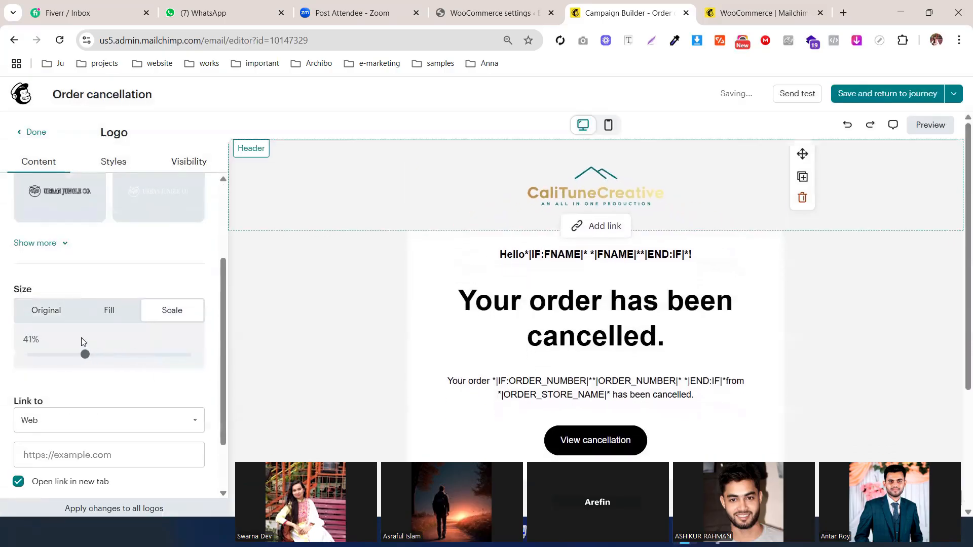
pyautogui.click(22, 131)
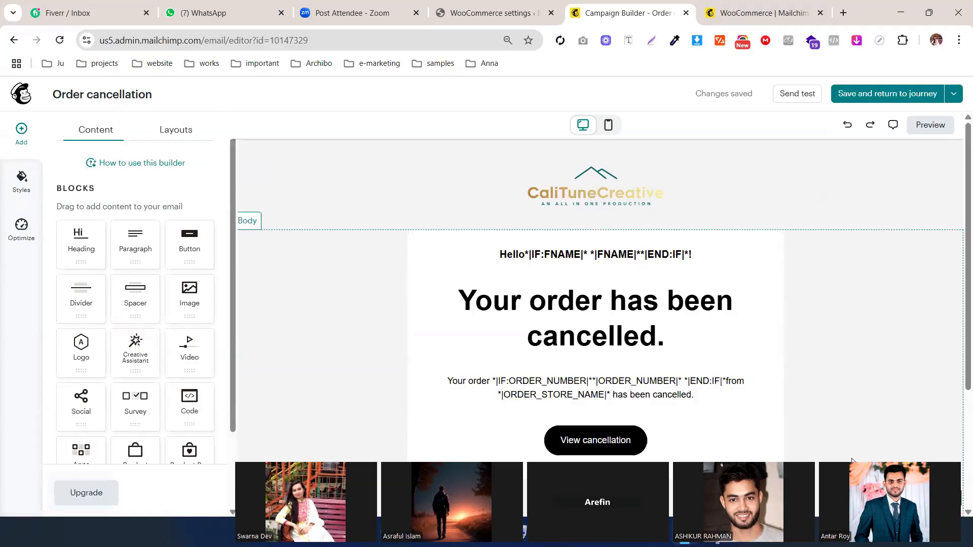
# - Review the Hello greeting and heading text unchanged, then delete the small CarterRemy logo above the footer
pyautogui.click(738, 256)
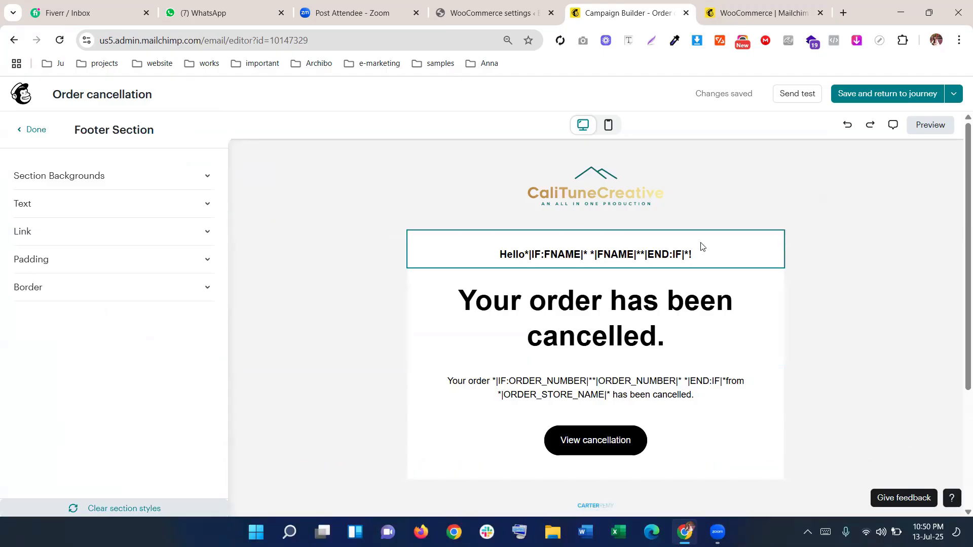
pyautogui.scroll(-3, 702, 247)
pyautogui.scroll(3, 603, 340)
pyautogui.click(501, 254)
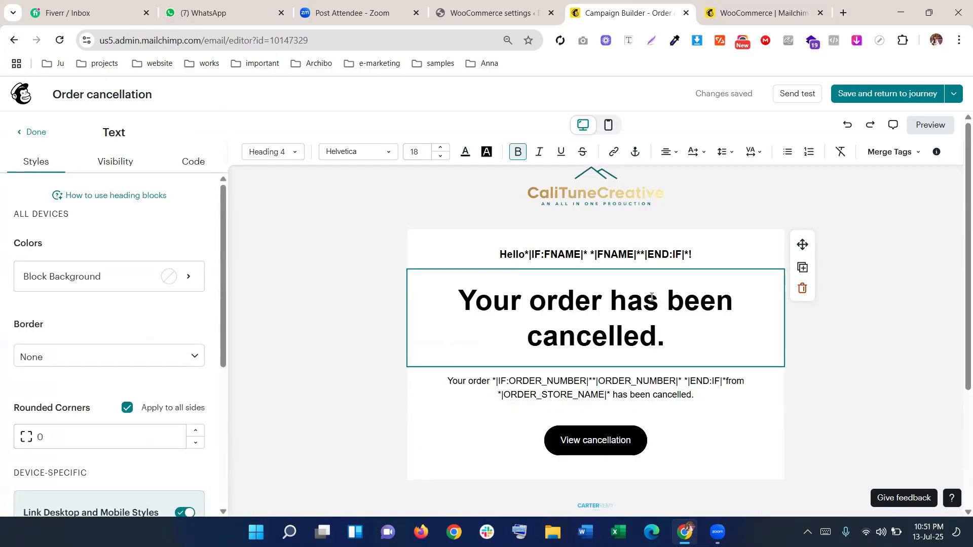
pyautogui.scroll(-1, 651, 297)
pyautogui.click(665, 279)
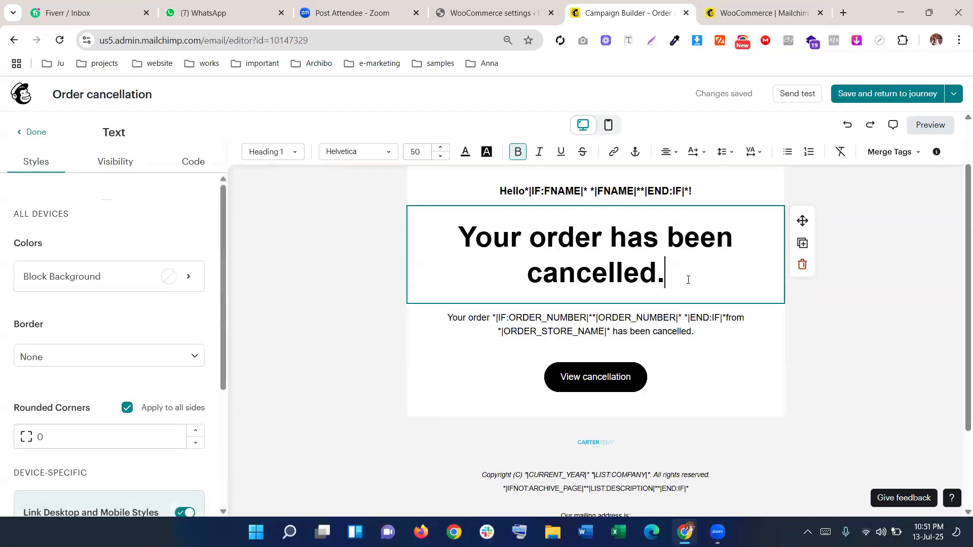
pyautogui.moveTo(688, 279); pyautogui.dragTo(459, 236)
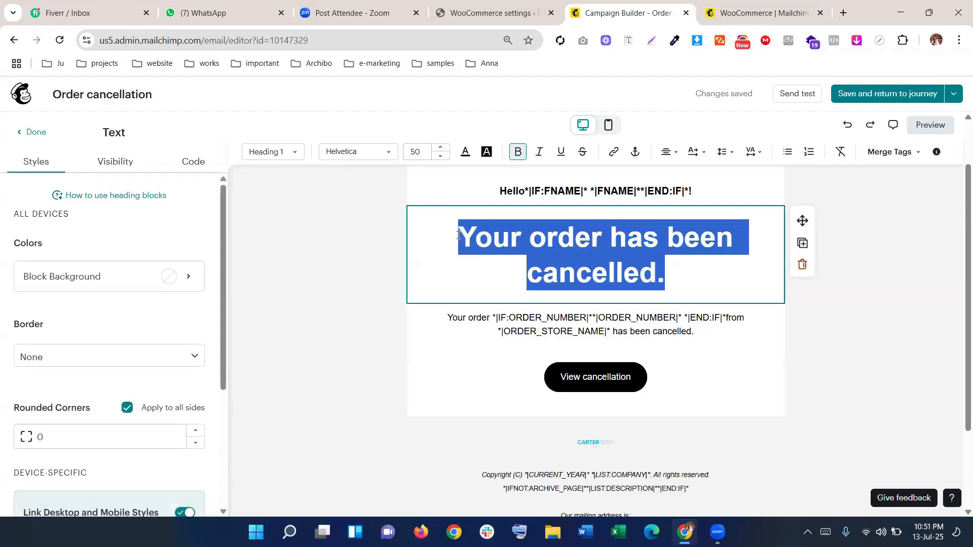
pyautogui.click(470, 237)
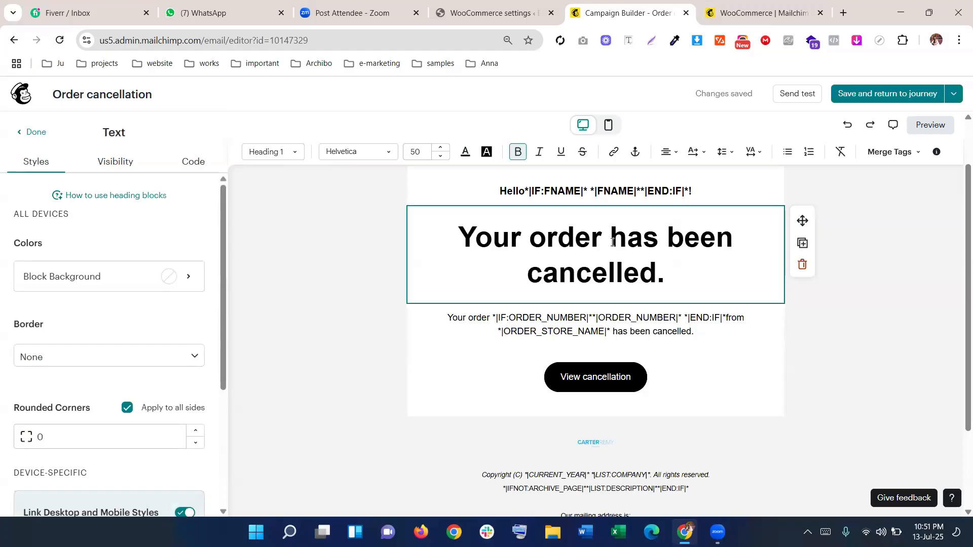
pyautogui.moveTo(664, 274); pyautogui.dragTo(472, 242)
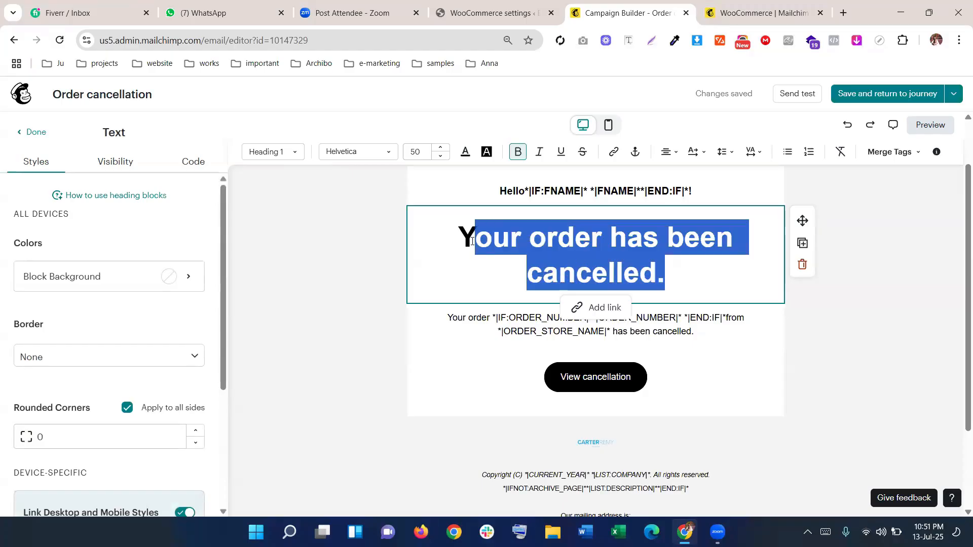
pyautogui.click(468, 239)
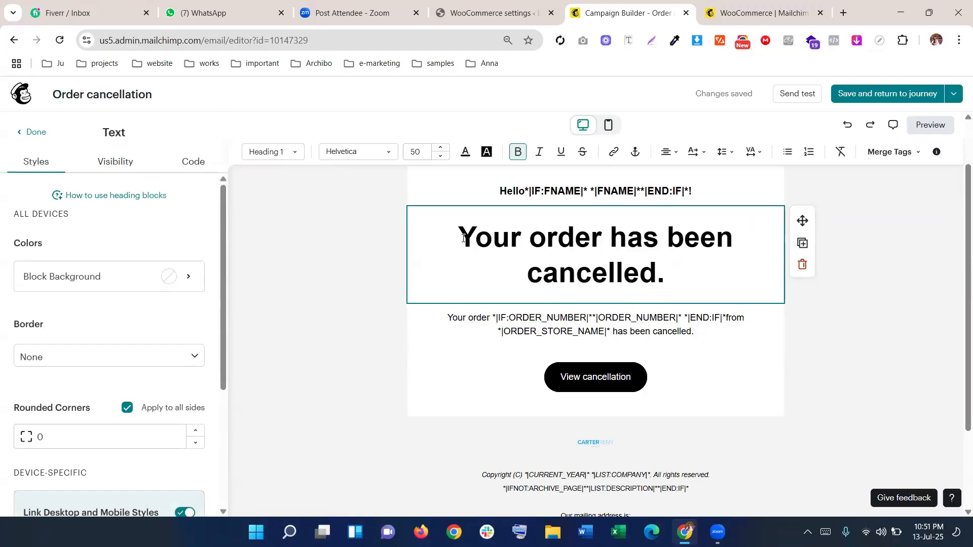
pyautogui.moveTo(696, 278); pyautogui.dragTo(458, 236)
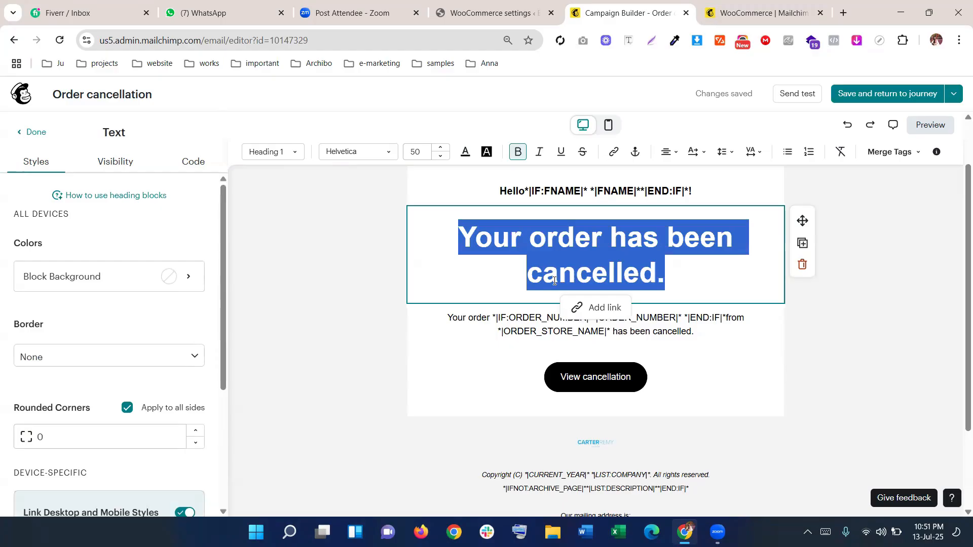
pyautogui.click(808, 357)
pyautogui.click(601, 438)
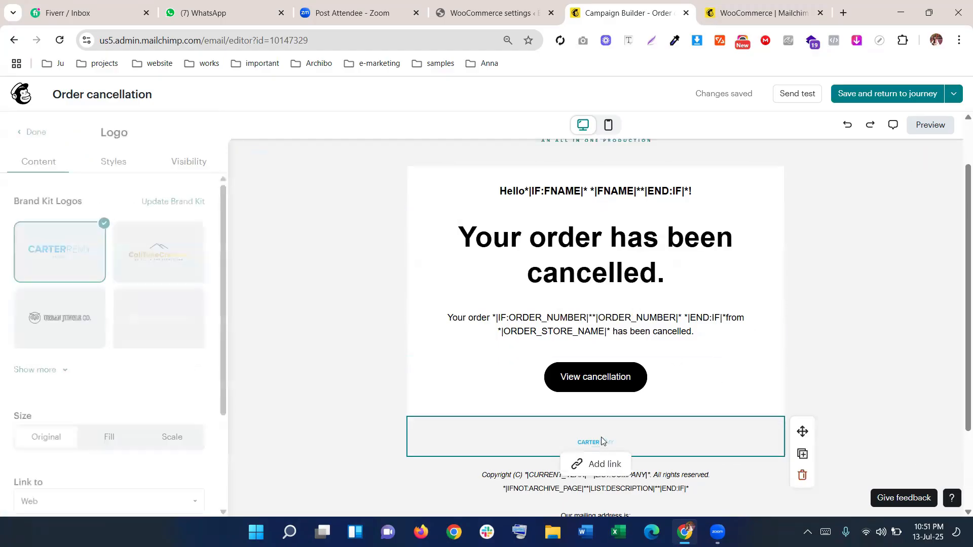
pyautogui.click(803, 475)
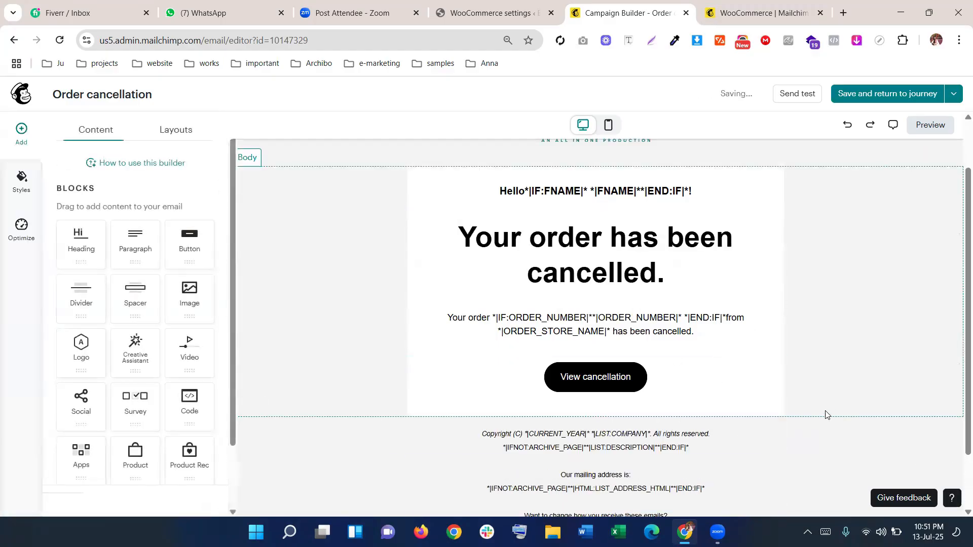
# - Set the email-wide background colour to brown in Styles
pyautogui.scroll(1, 827, 411)
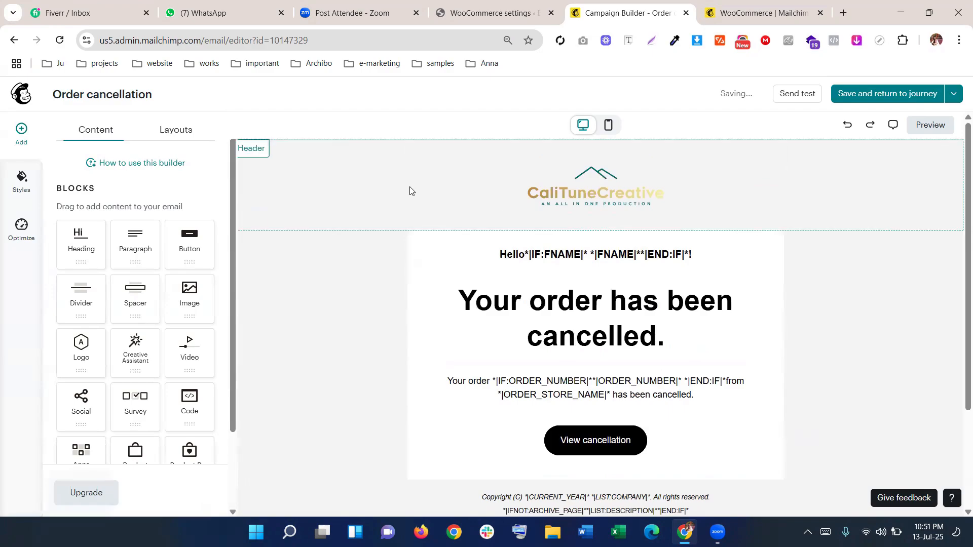
pyautogui.click(21, 181)
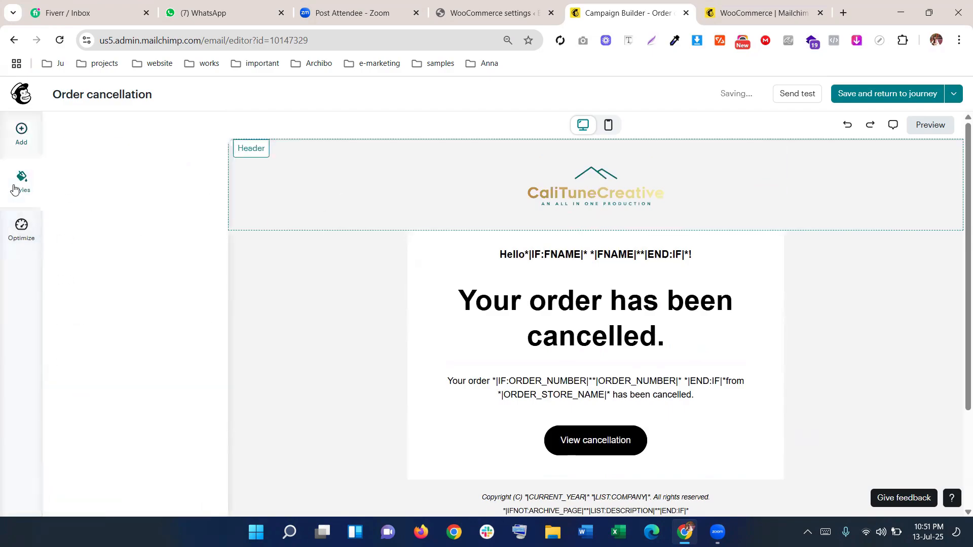
pyautogui.click(102, 198)
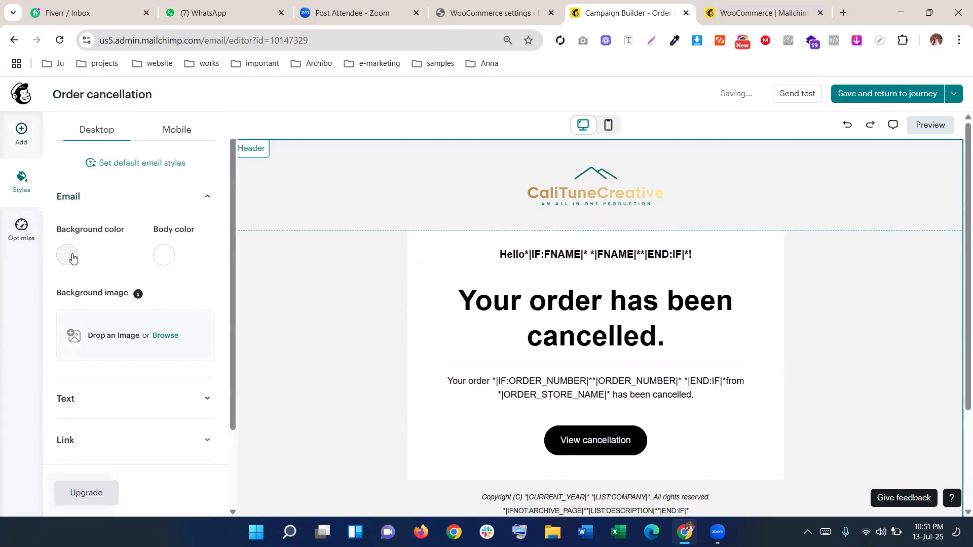
pyautogui.click(72, 254)
pyautogui.click(151, 301)
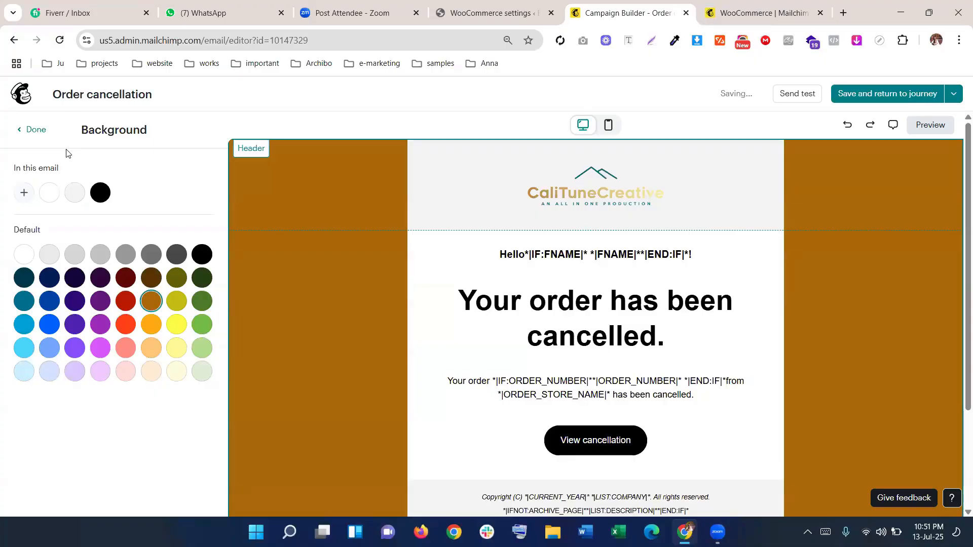
pyautogui.click(32, 131)
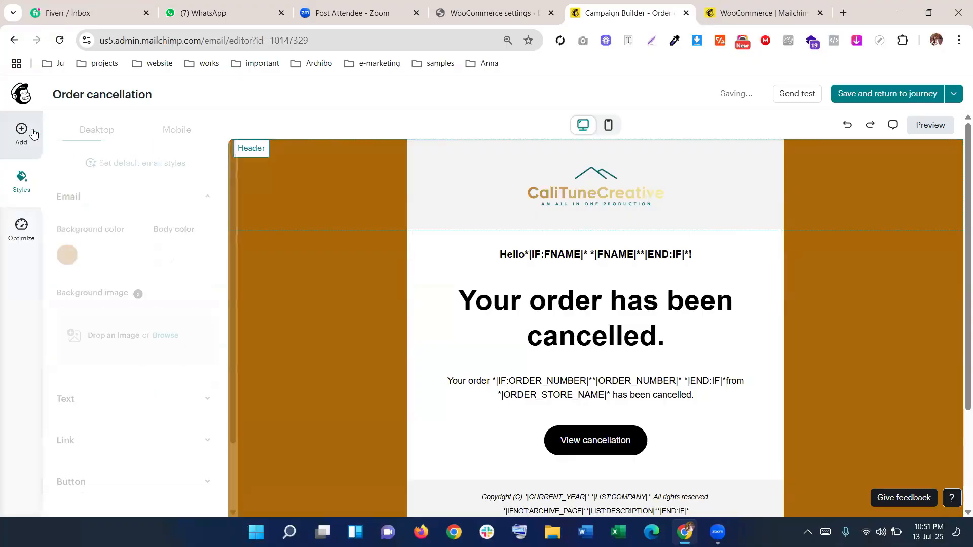
pyautogui.click(480, 166)
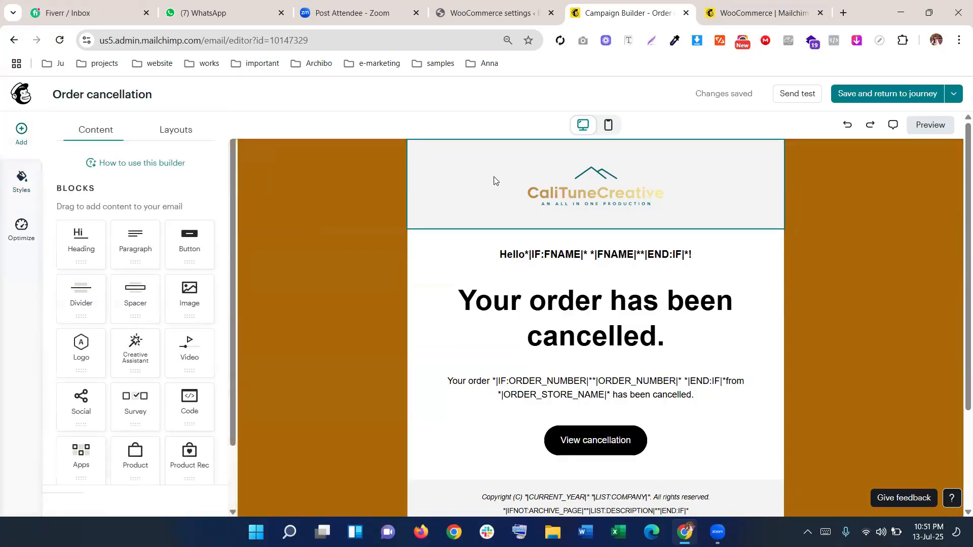
# - Make the header logo block's background Transparent
pyautogui.click(493, 170)
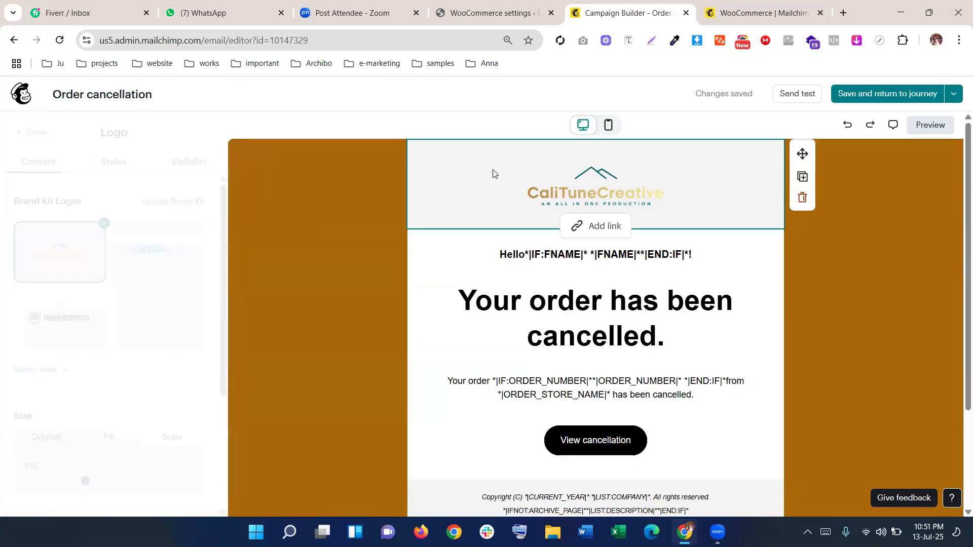
pyautogui.click(135, 166)
pyautogui.click(160, 284)
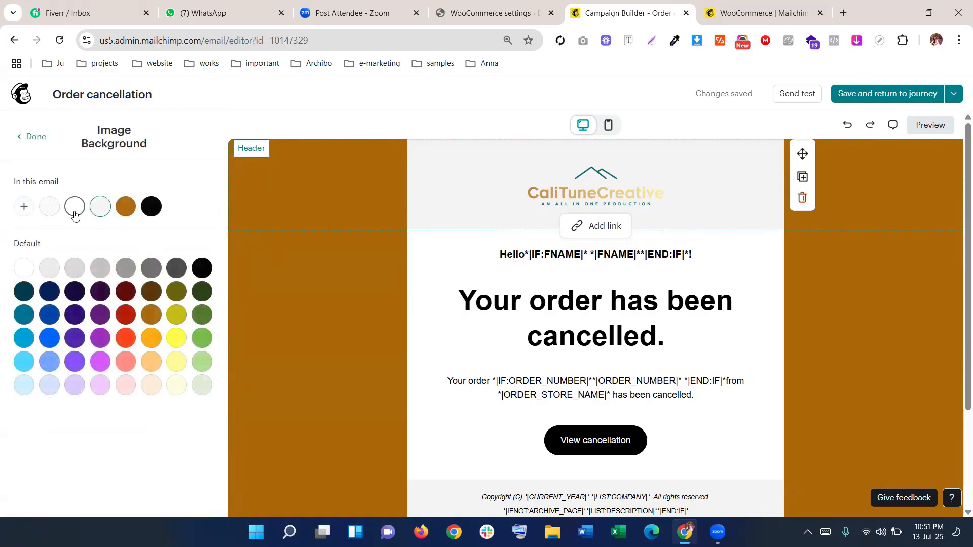
pyautogui.click(49, 206)
pyautogui.click(319, 233)
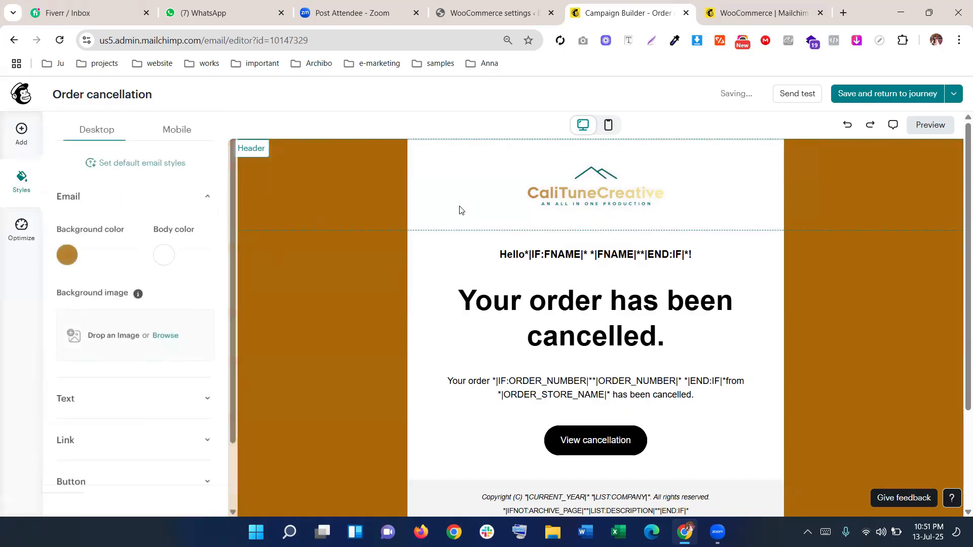
pyautogui.scroll(-1, 549, 235)
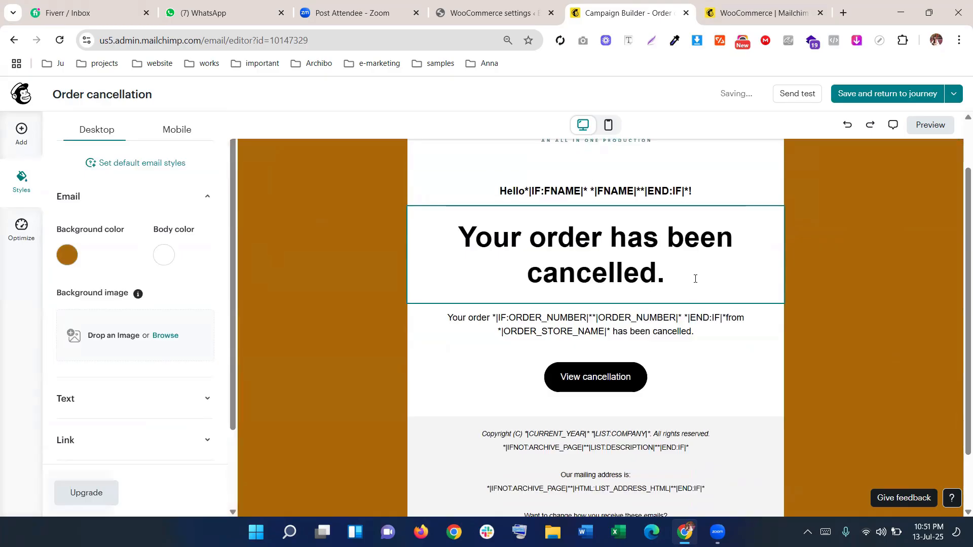
pyautogui.scroll(-1, 725, 280)
pyautogui.scroll(2, 770, 146)
# - Return to the cancellation flow map showing the Ecom order-cancellation trigger and Send email step
pyautogui.scroll(1, 770, 146)
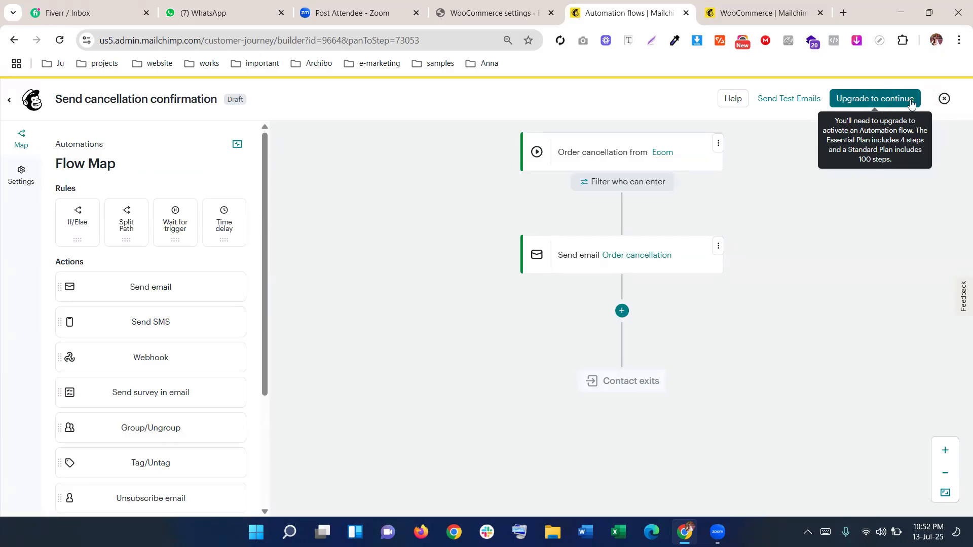
# - Save and close the cancellation flow and confirm it sits in Recent Flows as a non-activated draft
pyautogui.click(944, 99)
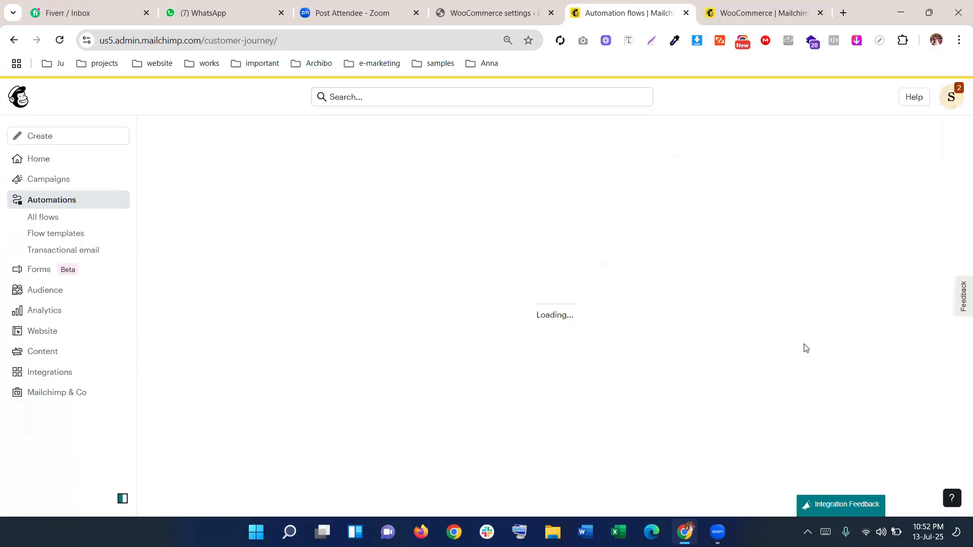
pyautogui.scroll(-2, 700, 326)
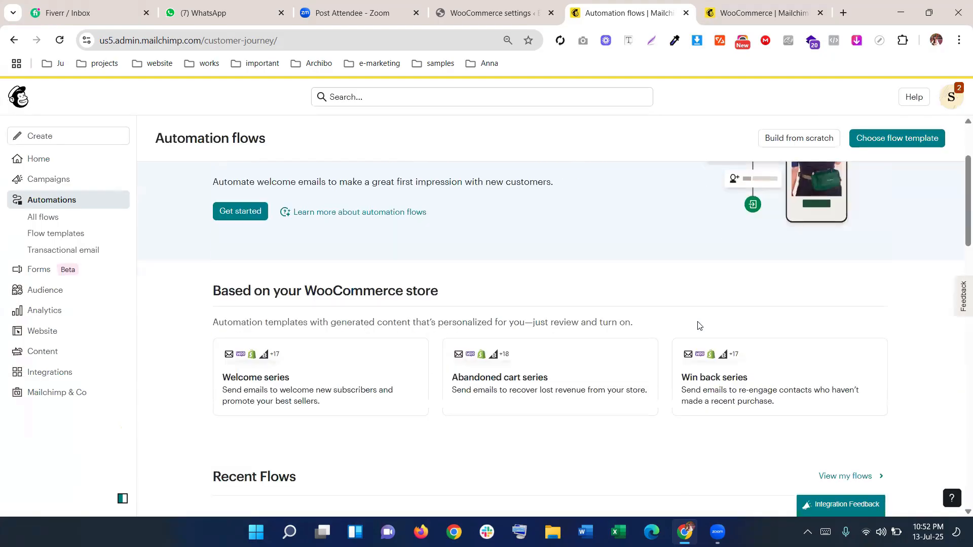
pyautogui.scroll(-6, 747, 327)
pyautogui.scroll(2, 747, 328)
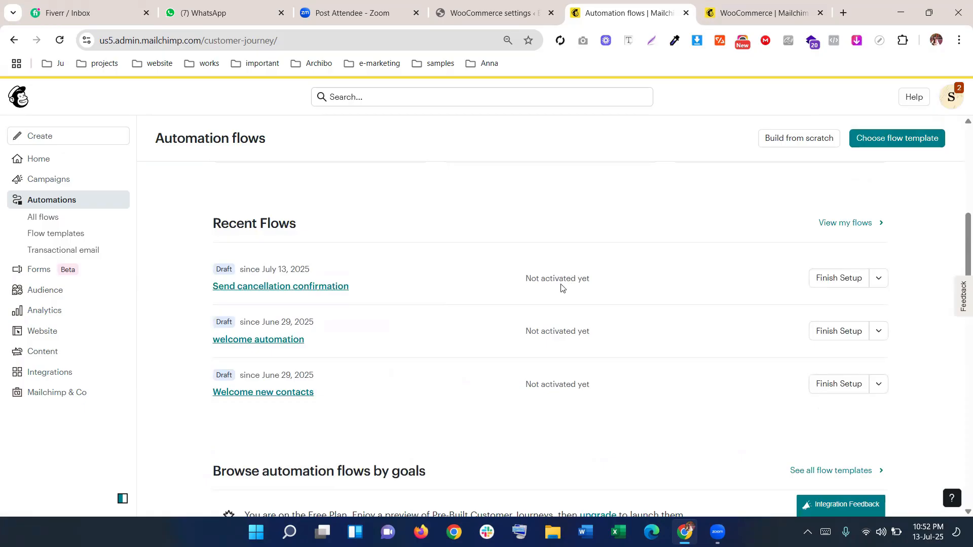
pyautogui.moveTo(627, 283); pyautogui.dragTo(526, 272)
pyautogui.scroll(2, 576, 287)
pyautogui.scroll(-4, 576, 287)
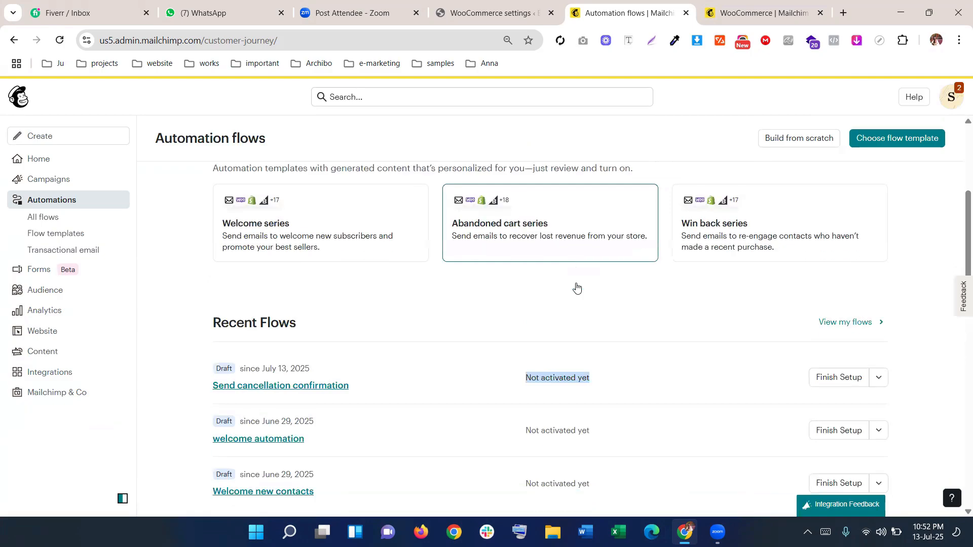
pyautogui.scroll(1, 576, 287)
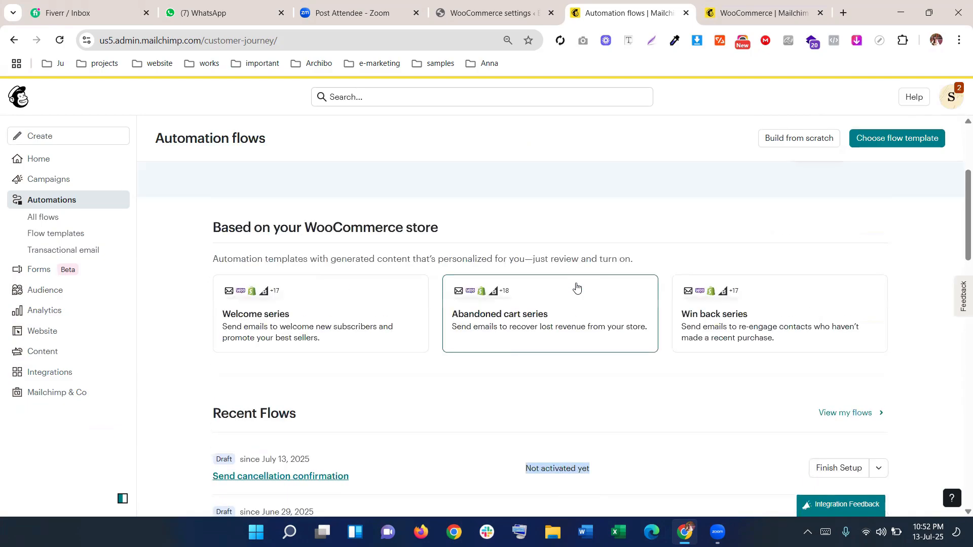
pyautogui.scroll(-4, 576, 288)
pyautogui.scroll(4, 576, 284)
# - Go back to the WooCommerce Emails notification list
pyautogui.click(489, 13)
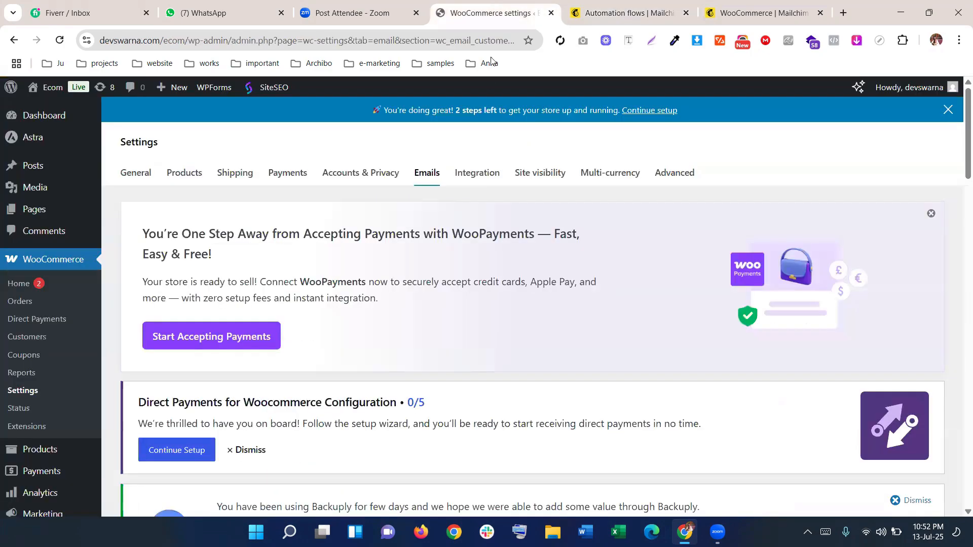
pyautogui.scroll(-15, 411, 300)
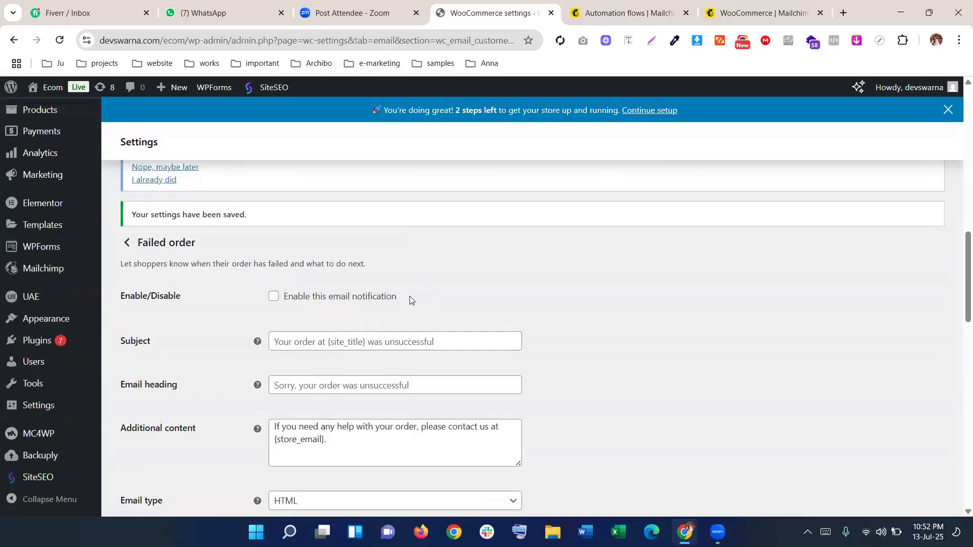
pyautogui.scroll(15, 410, 299)
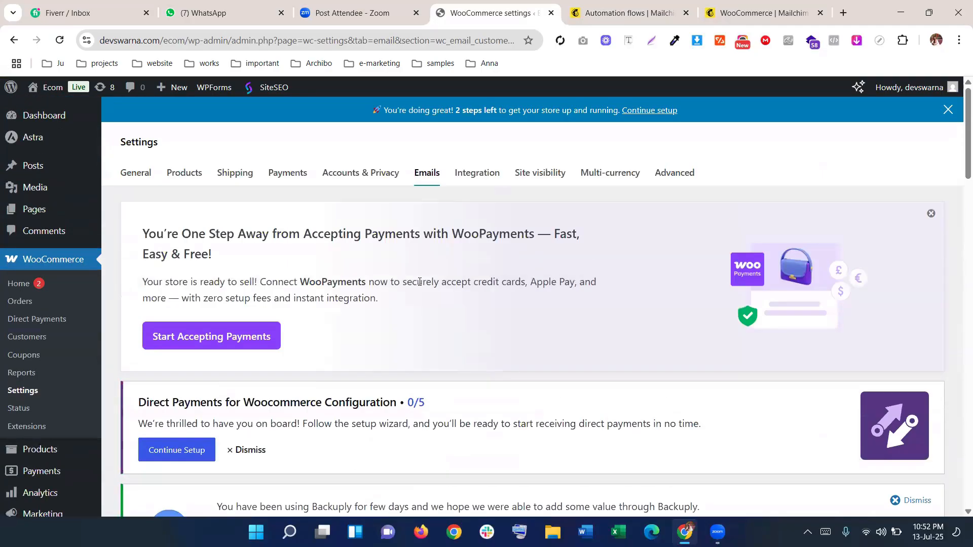
pyautogui.click(425, 172)
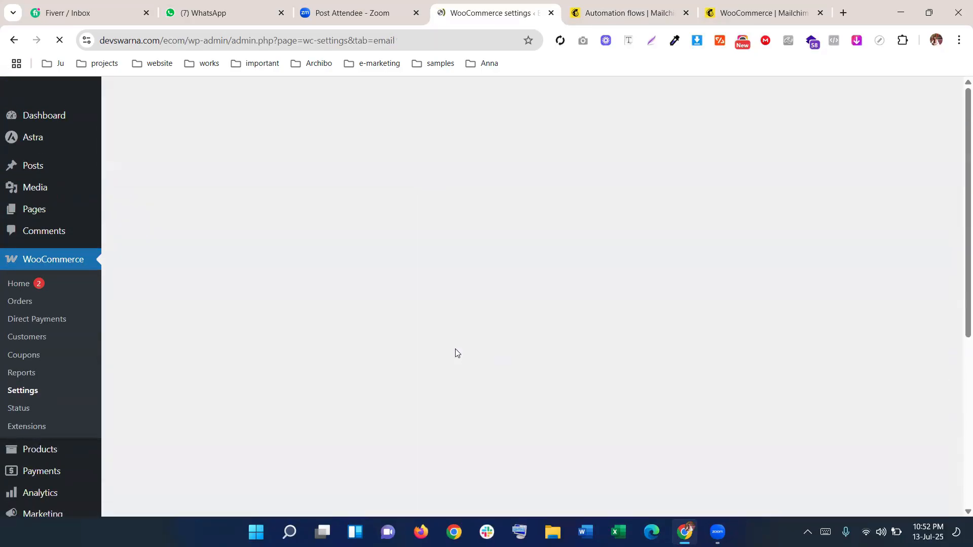
pyautogui.scroll(-9, 457, 354)
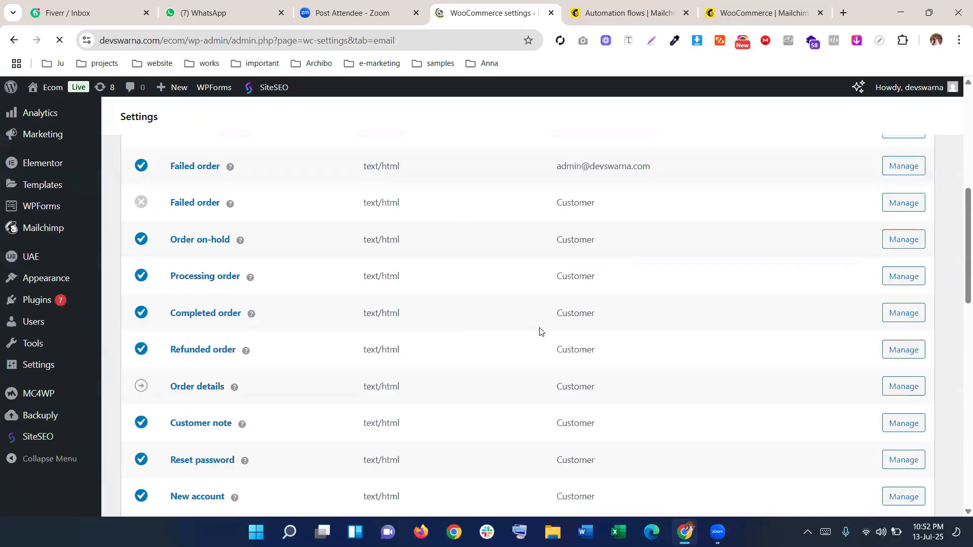
pyautogui.scroll(-12, 374, 337)
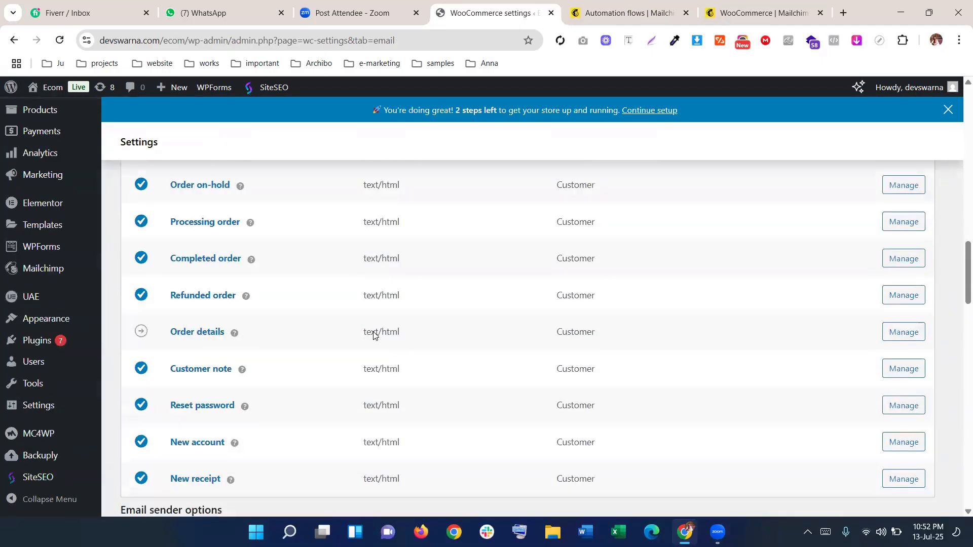
pyautogui.scroll(1, 263, 345)
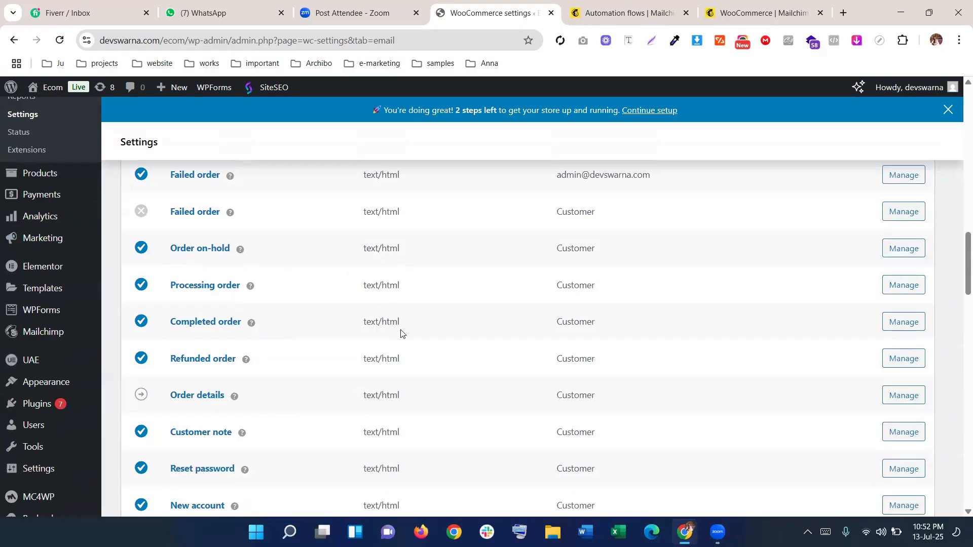
# - Review the Completed order email settings and preview, then save them with the notification enabled
pyautogui.click(903, 322)
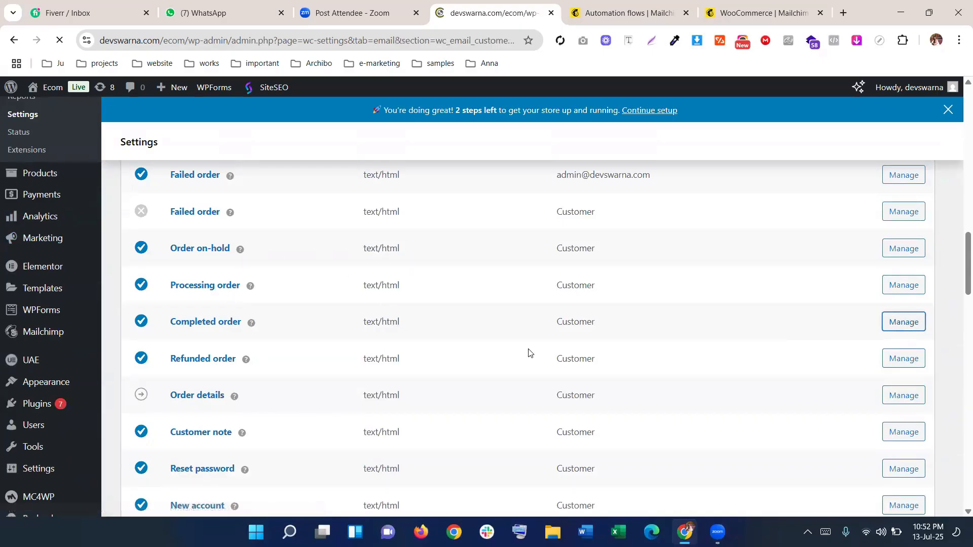
pyautogui.scroll(-5, 335, 355)
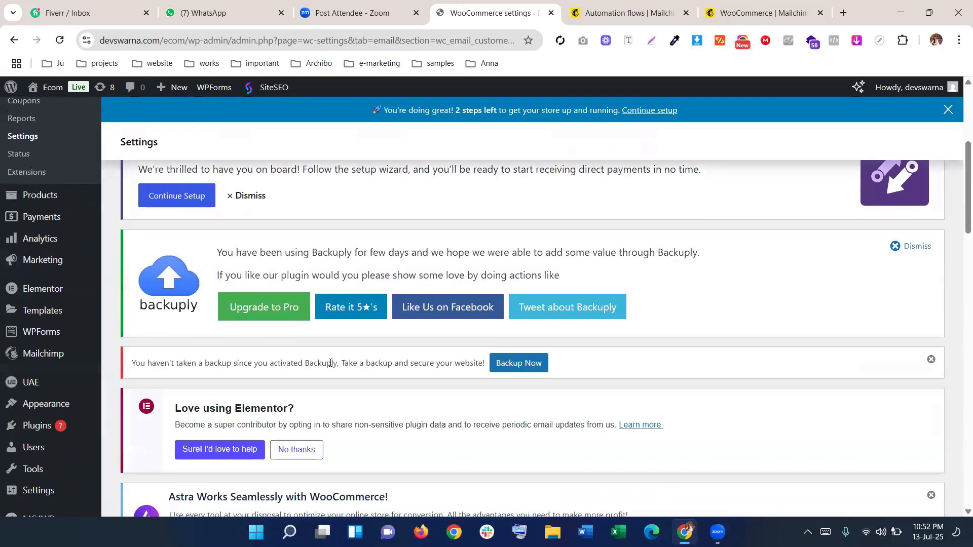
pyautogui.scroll(-15, 329, 363)
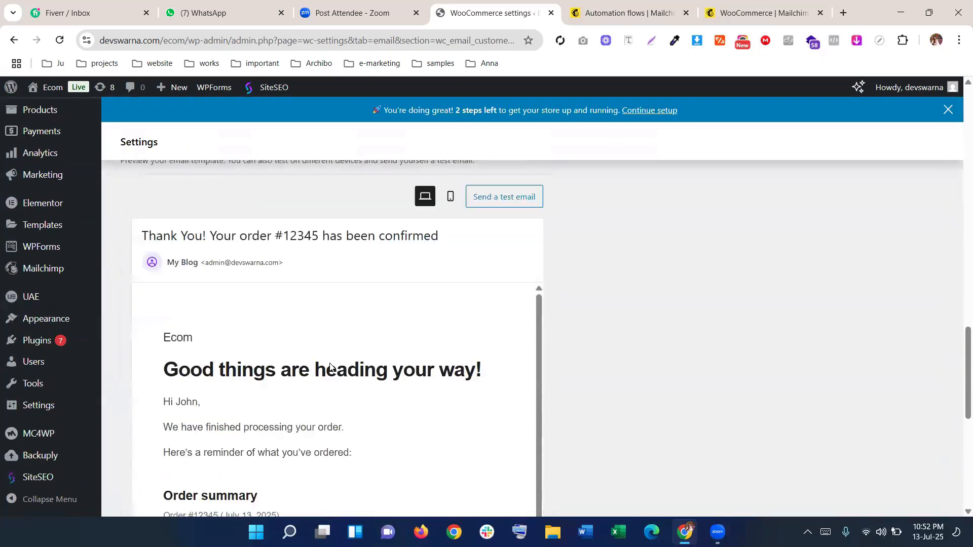
pyautogui.scroll(-10, 330, 363)
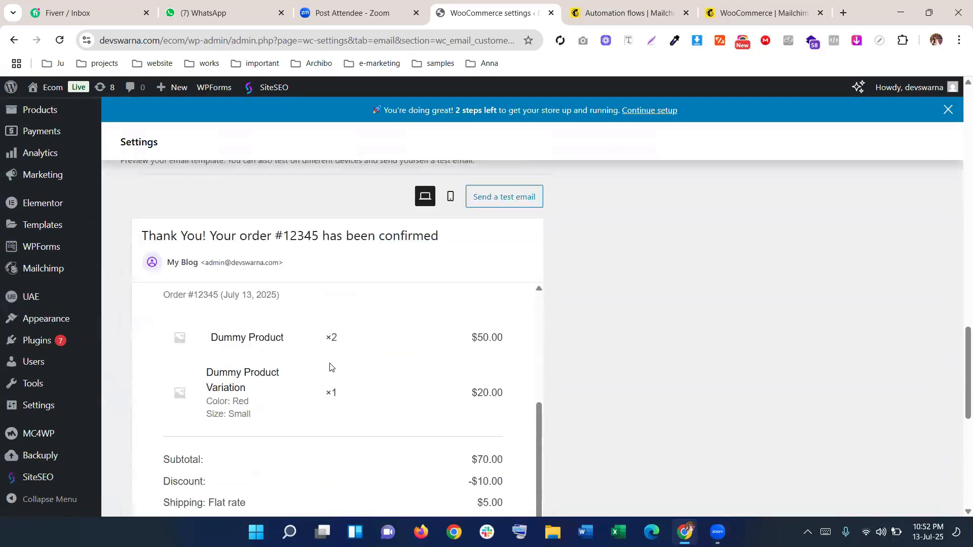
pyautogui.scroll(-5, 134, 337)
pyautogui.scroll(-4, 126, 363)
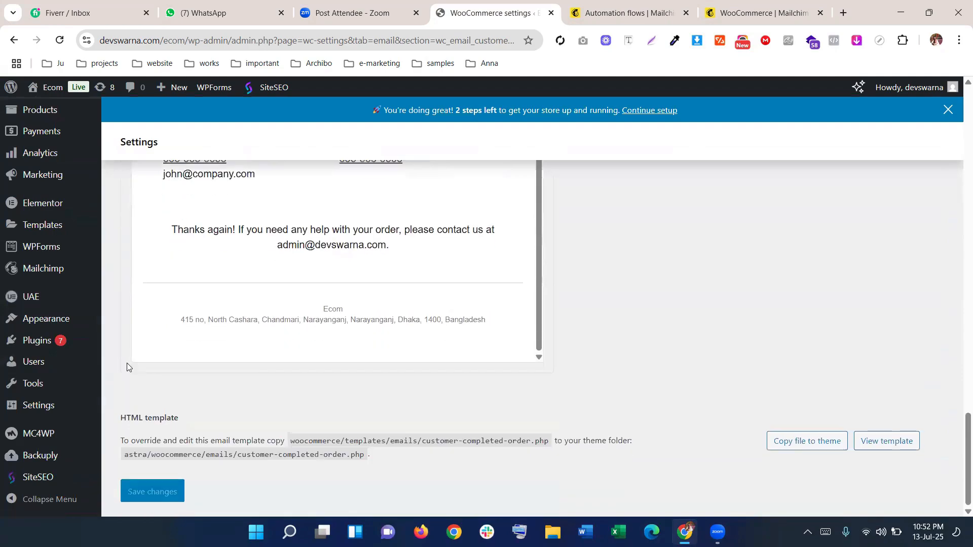
pyautogui.scroll(15, 233, 370)
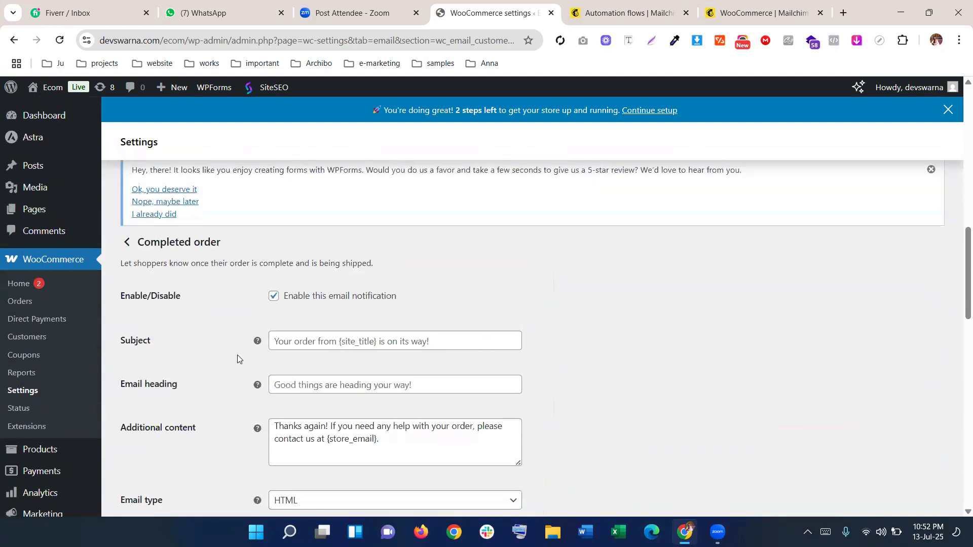
pyautogui.scroll(-15, 222, 383)
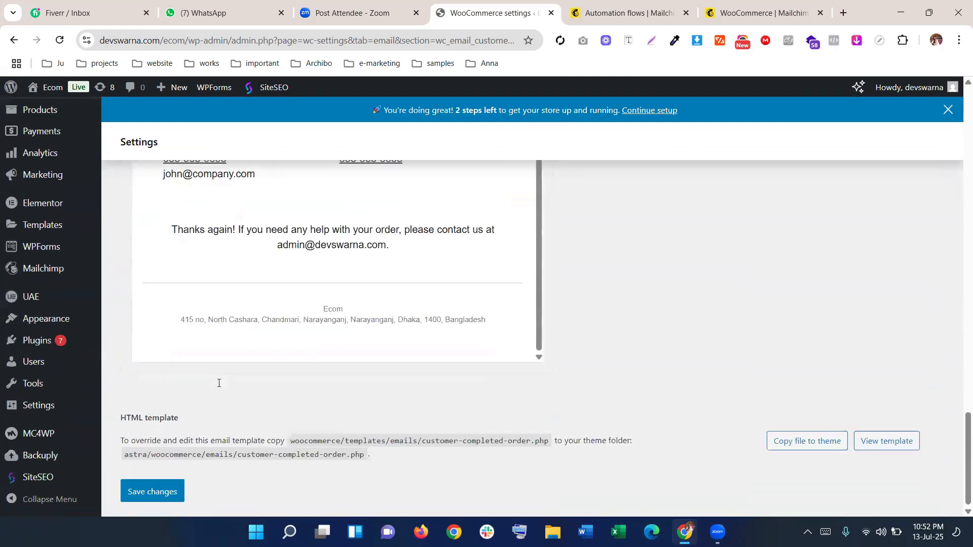
pyautogui.click(150, 486)
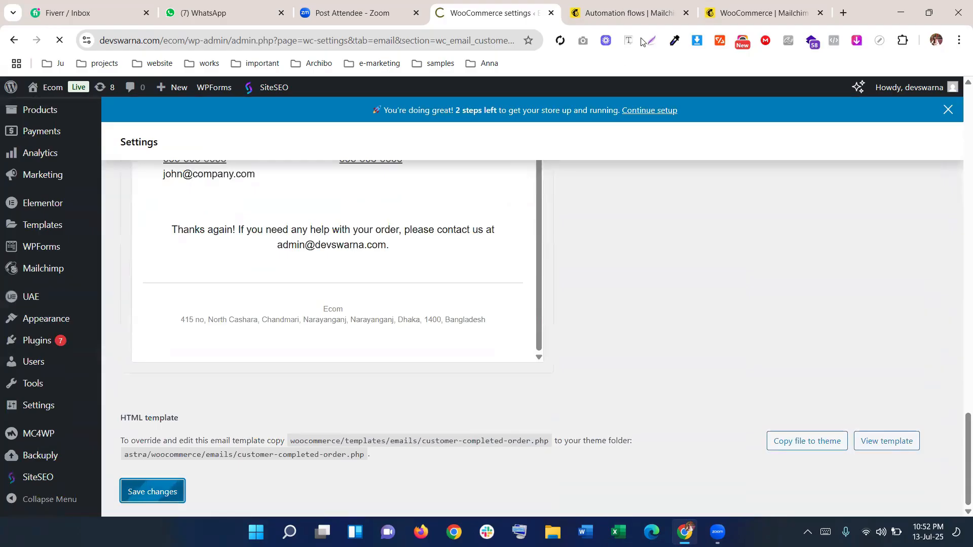
# - Browse the transaction automation templates and open the Send order confirmation template
pyautogui.hotkey('ctrl', 'Tab')
pyautogui.hotkey('ctrl', 'Tab')
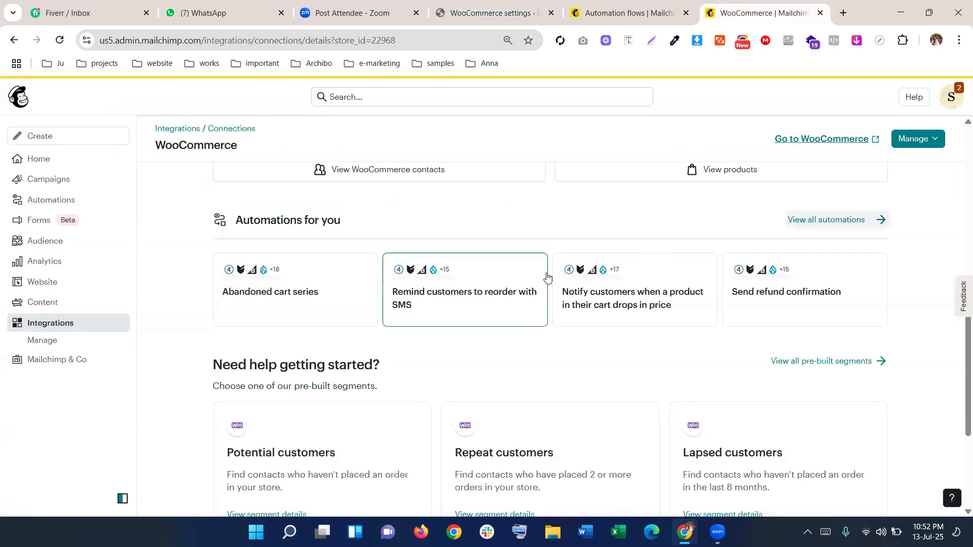
pyautogui.hotkey('ctrl', 'shift', 'Tab')
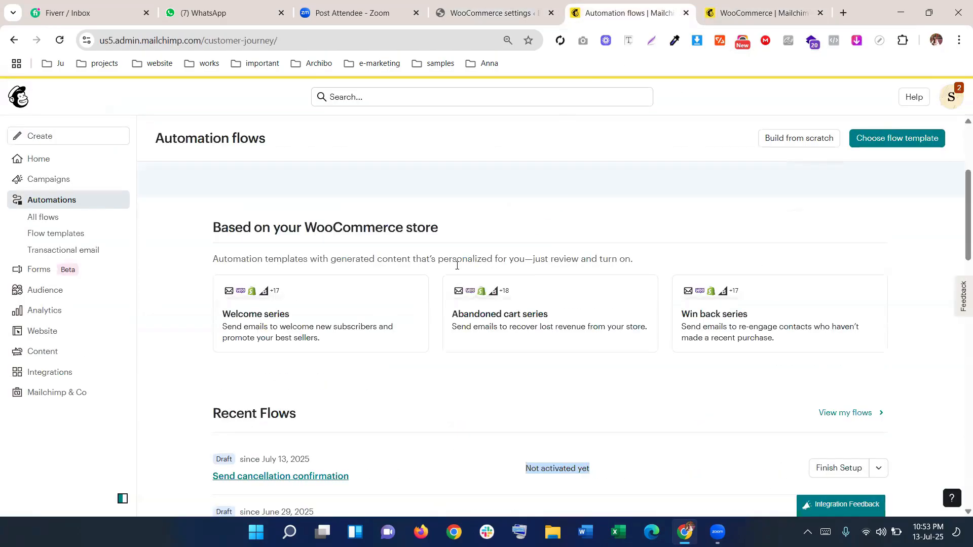
pyautogui.scroll(-7, 428, 271)
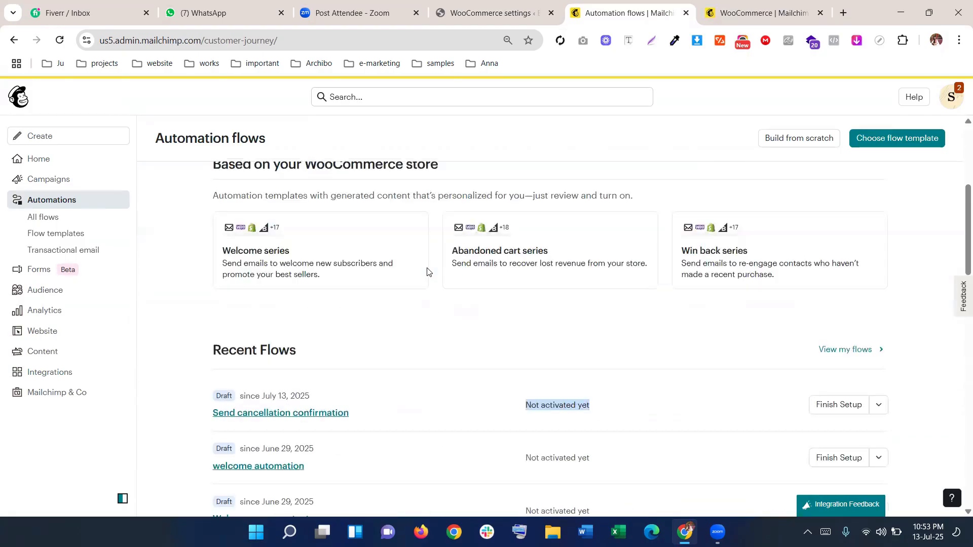
pyautogui.scroll(-9, 427, 271)
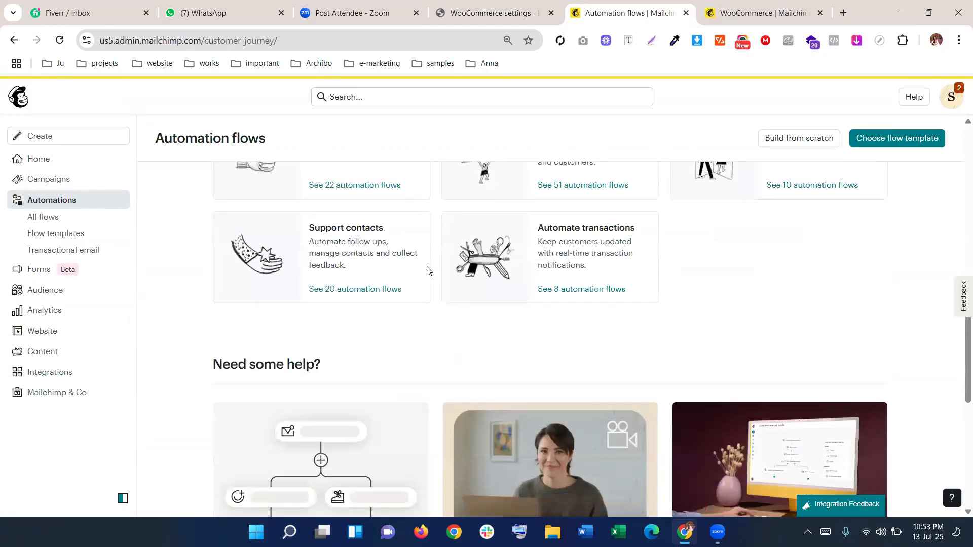
pyautogui.click(588, 283)
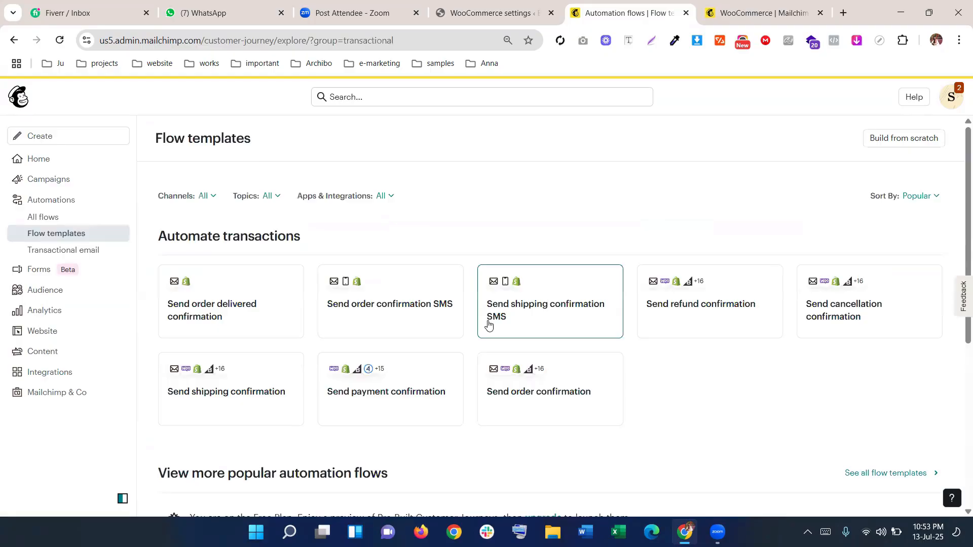
pyautogui.scroll(-2, 482, 321)
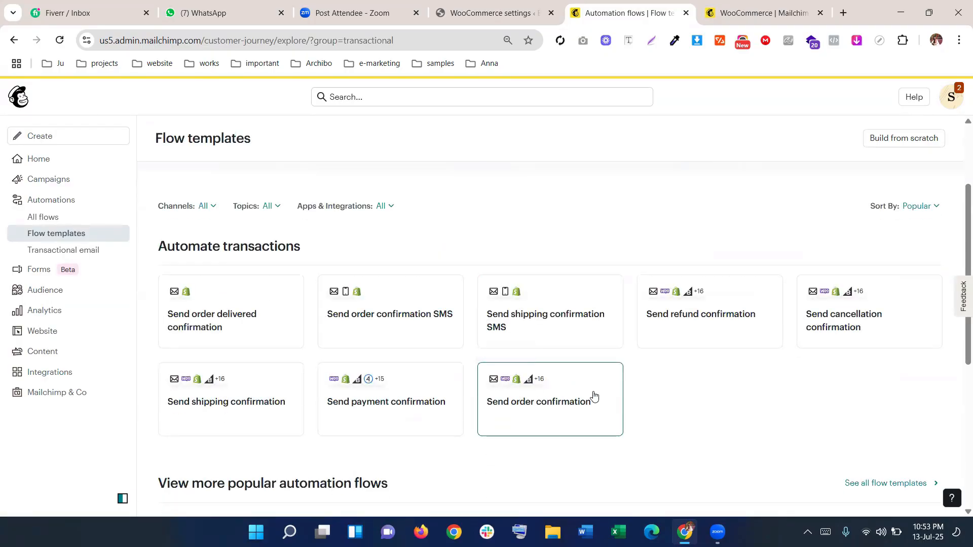
pyautogui.click(546, 410)
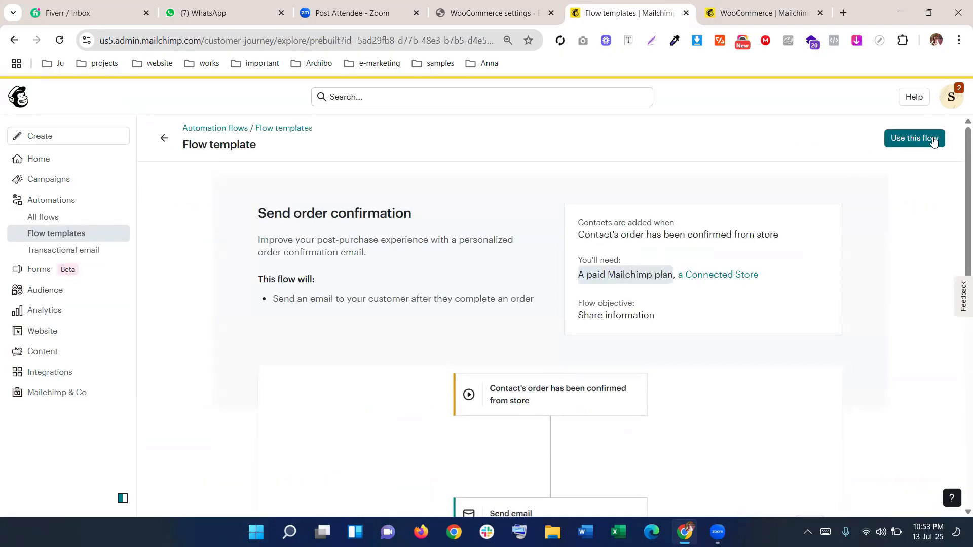
# - Create a flow from the template with its order-confirmed trigger set to the Ecom store
pyautogui.click(932, 138)
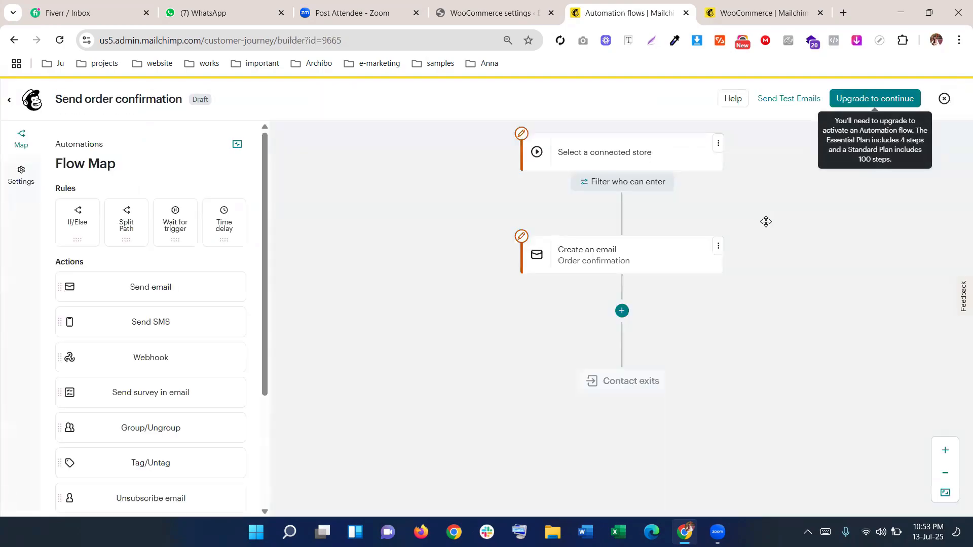
pyautogui.click(619, 155)
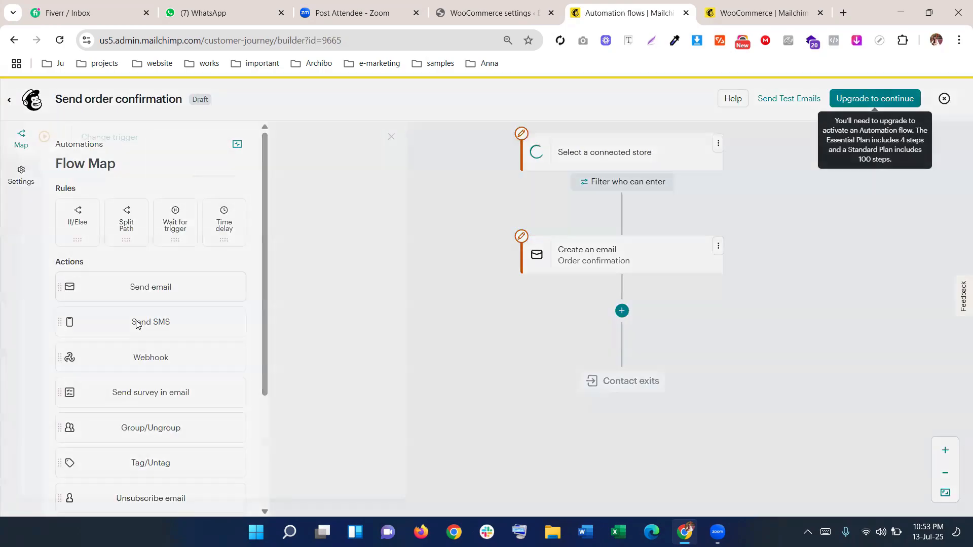
pyautogui.click(164, 247)
pyautogui.click(144, 293)
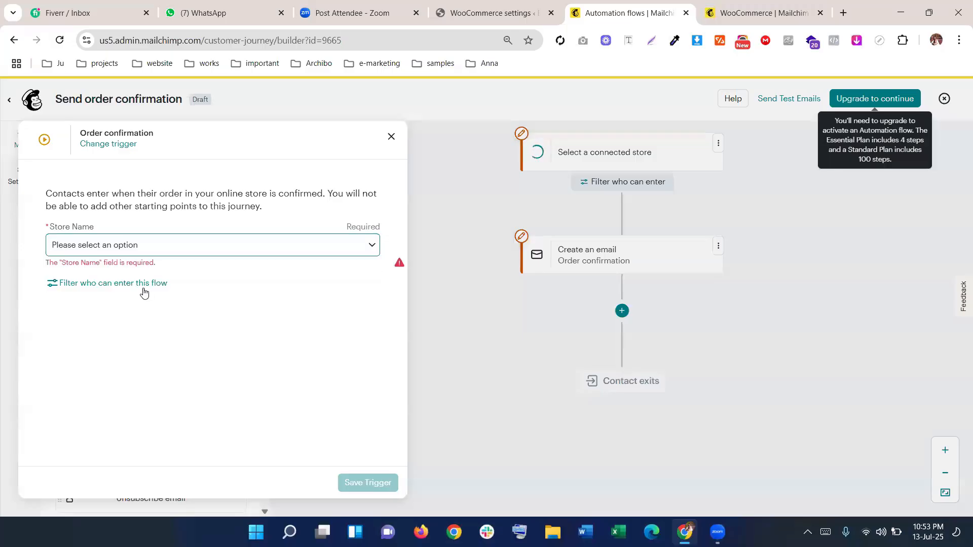
pyautogui.click(281, 247)
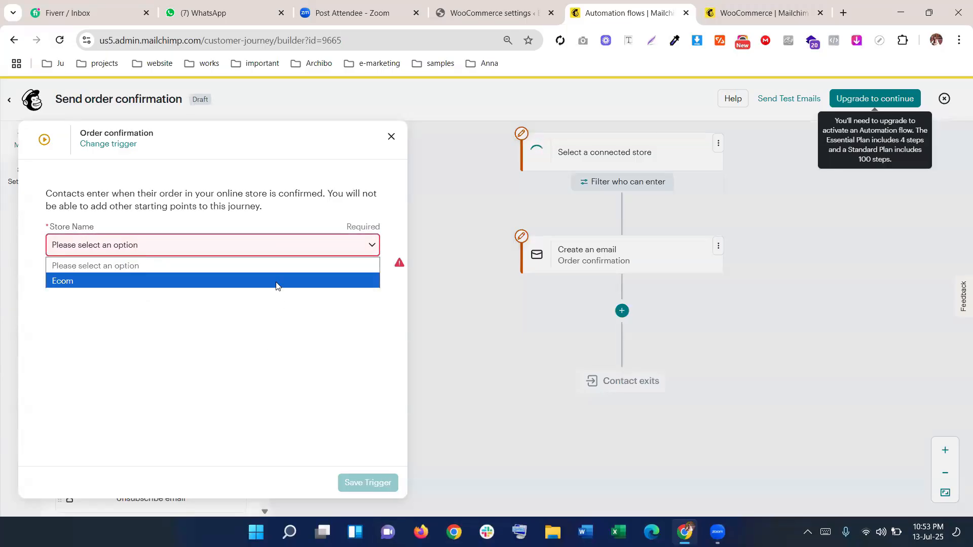
pyautogui.click(276, 281)
pyautogui.click(362, 481)
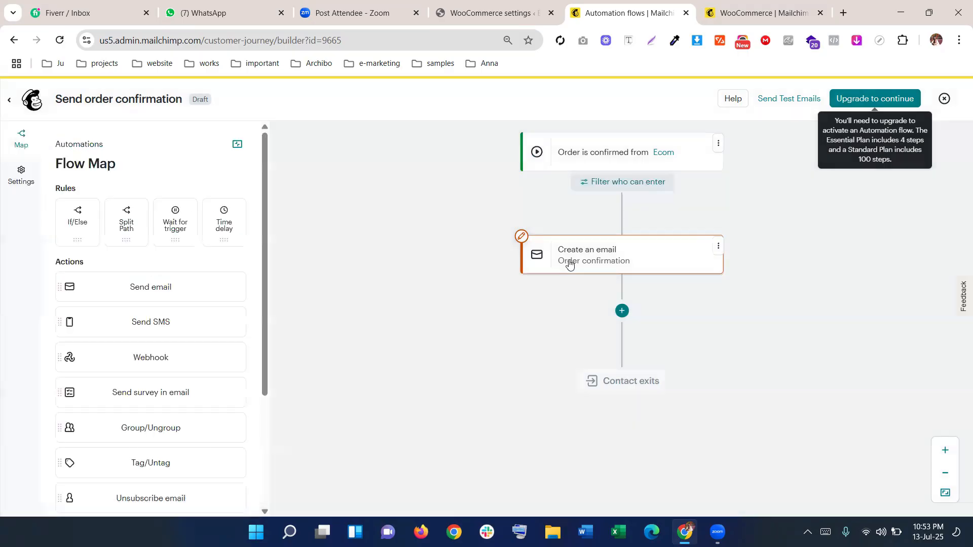
# - Open the Order confirmation email step's content in the email editor
pyautogui.click(569, 262)
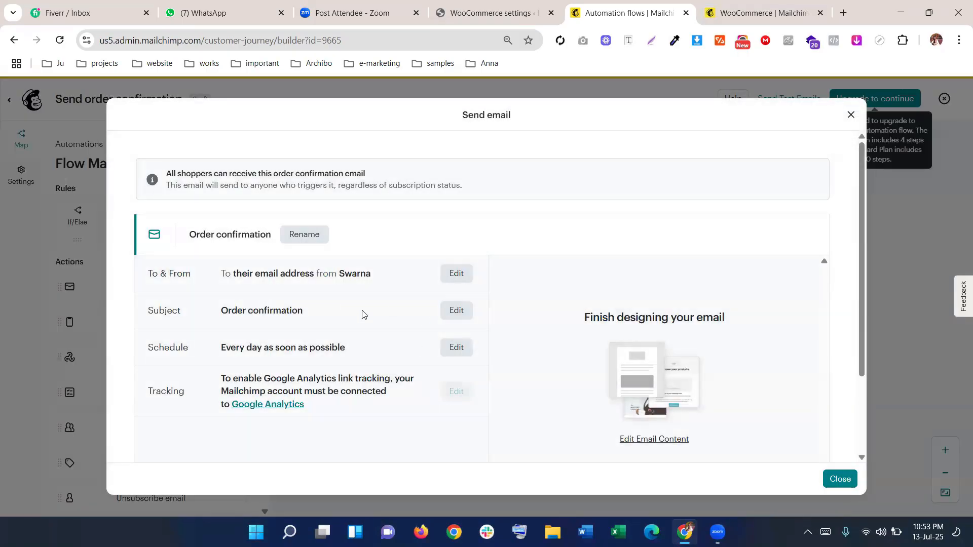
pyautogui.scroll(-2, 699, 383)
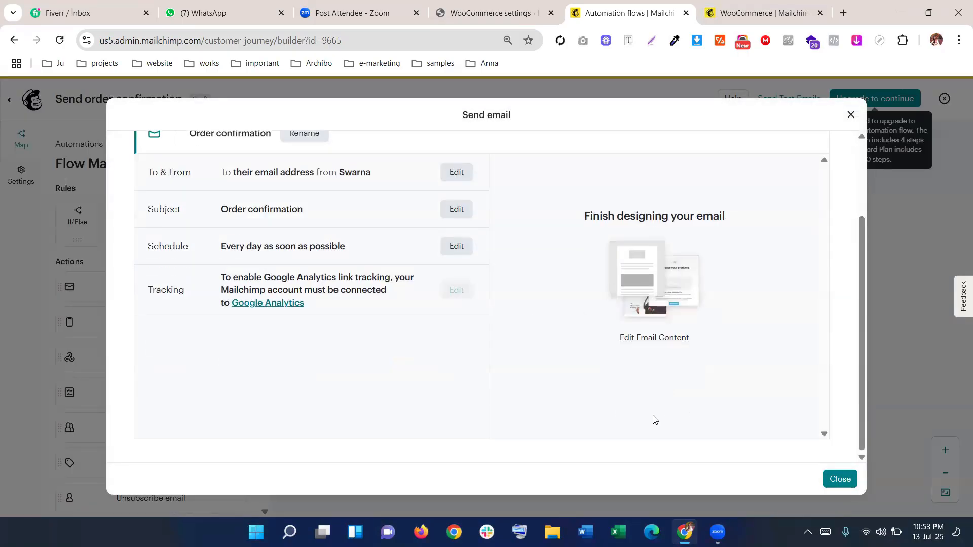
pyautogui.click(648, 334)
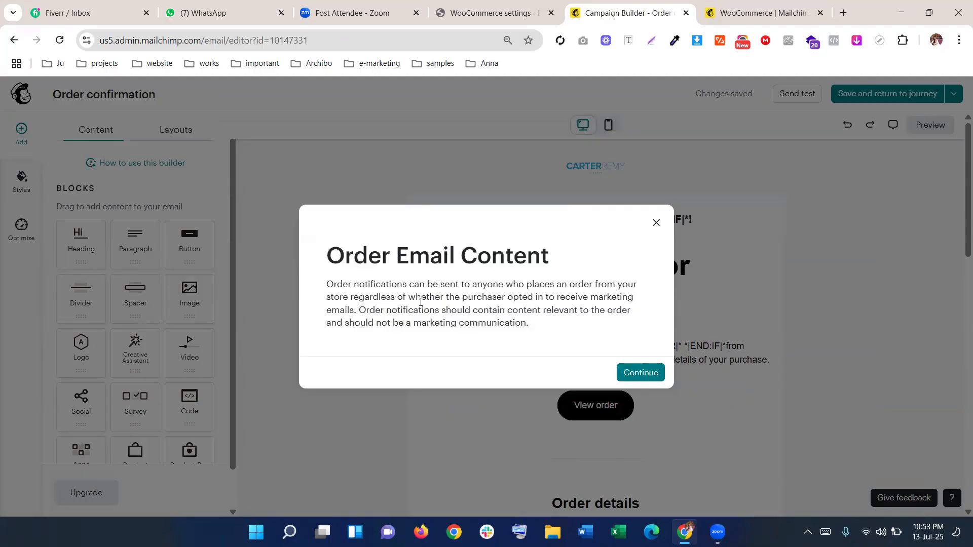
# - Replace the header logo with the CaliTune Creative brand logo scaled to 35%
pyautogui.click(657, 224)
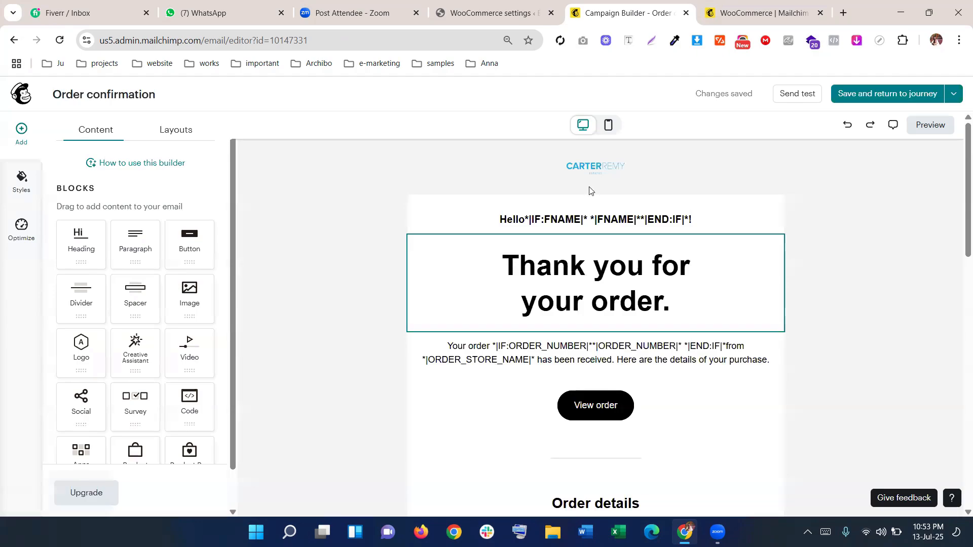
pyautogui.click(588, 171)
pyautogui.click(157, 261)
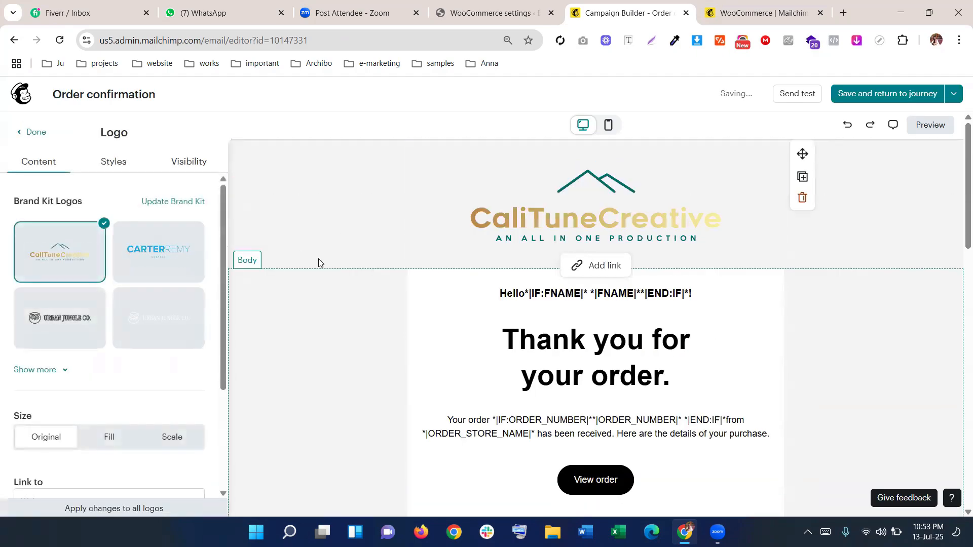
pyautogui.click(165, 439)
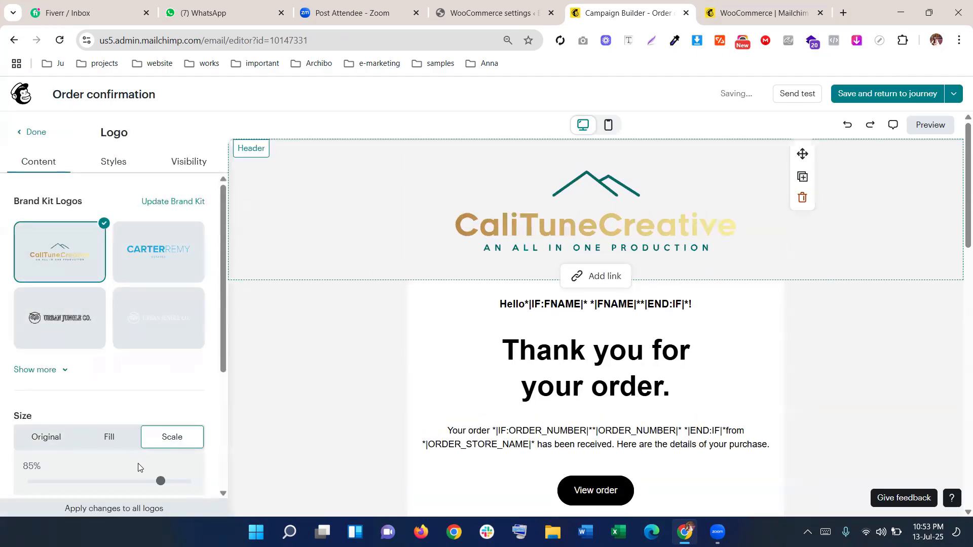
pyautogui.moveTo(160, 481); pyautogui.dragTo(75, 480)
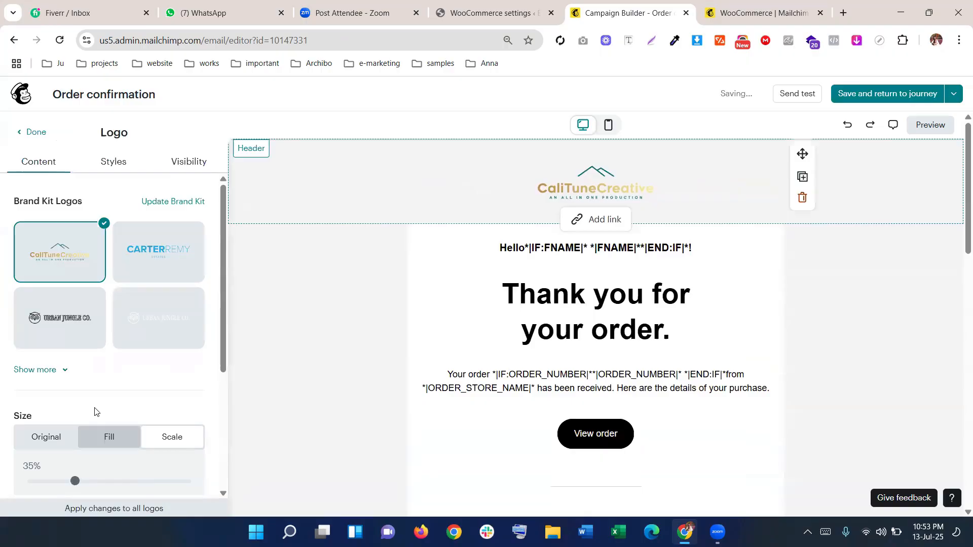
pyautogui.click(35, 133)
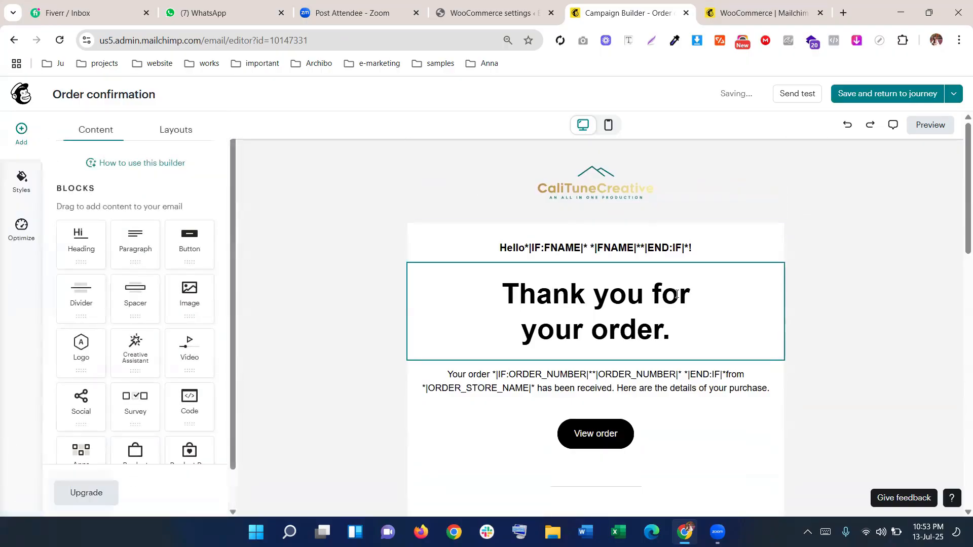
# - Give the View order button no border and a dark red colour
pyautogui.scroll(-4, 631, 312)
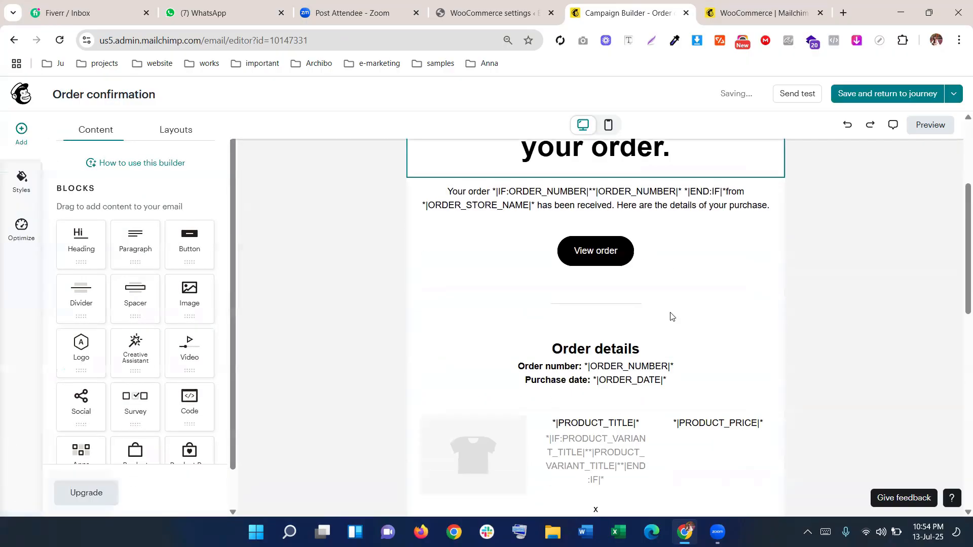
pyautogui.click(616, 244)
pyautogui.click(111, 161)
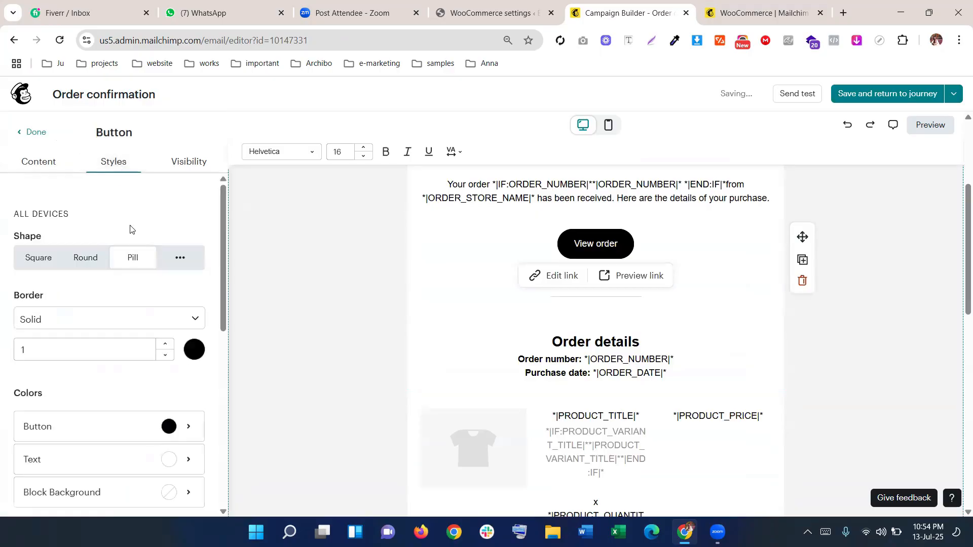
pyautogui.click(152, 320)
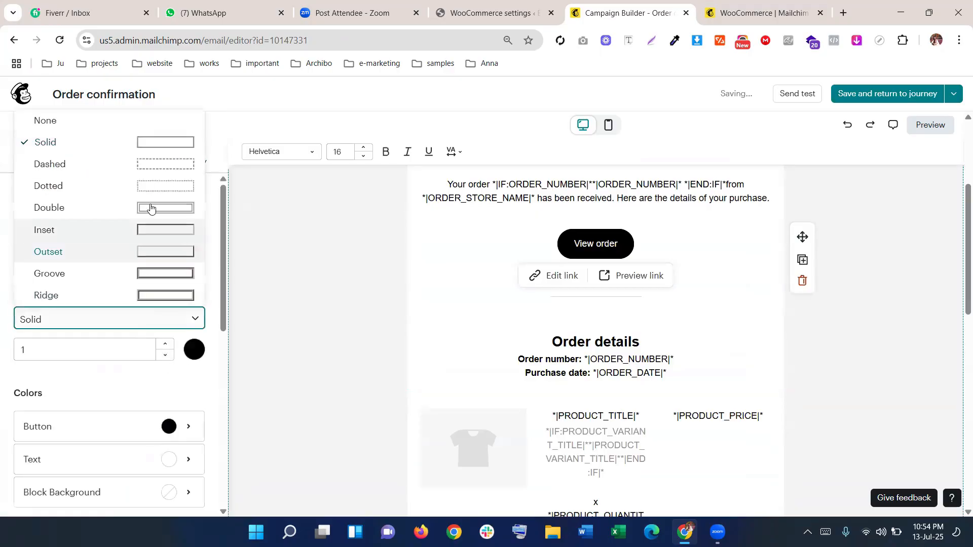
pyautogui.click(130, 122)
pyautogui.click(161, 400)
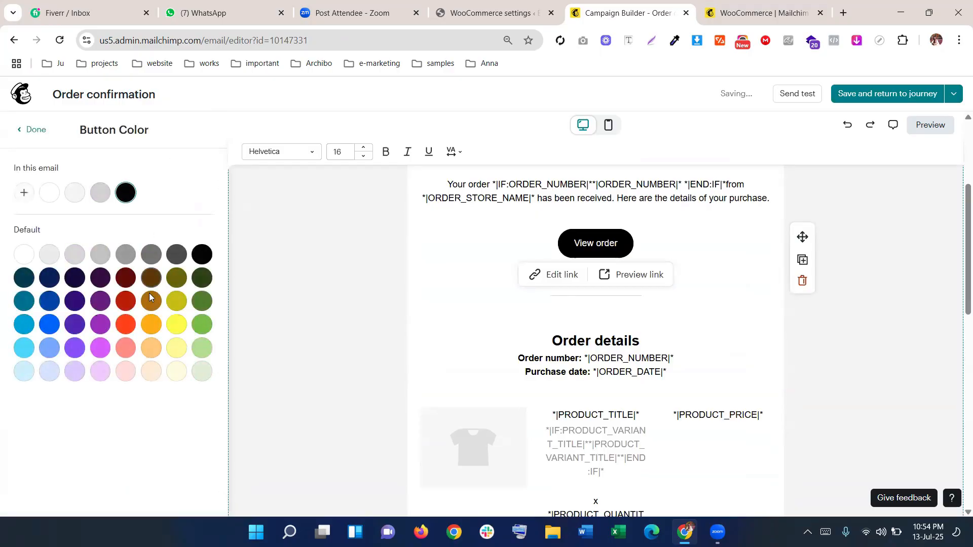
pyautogui.click(125, 302)
pyautogui.click(307, 299)
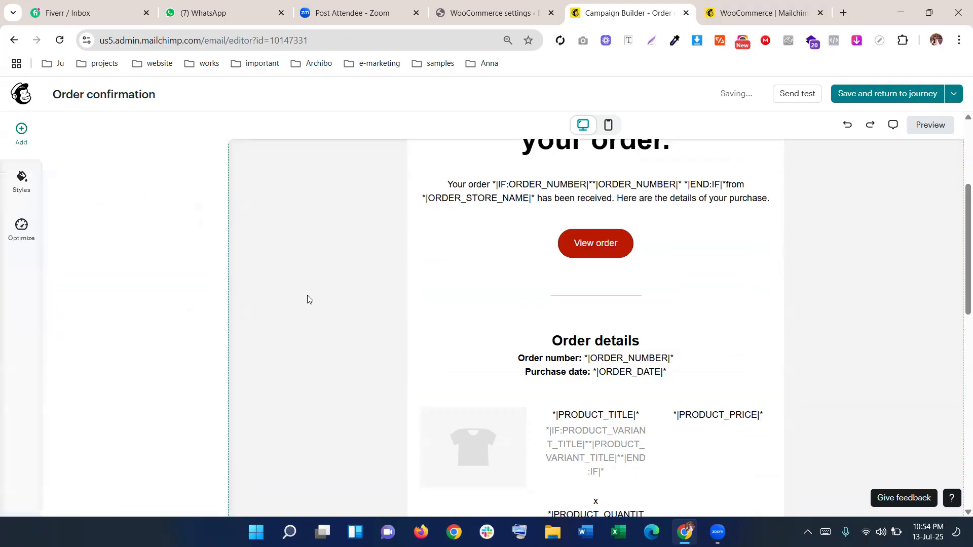
pyautogui.scroll(-3, 307, 299)
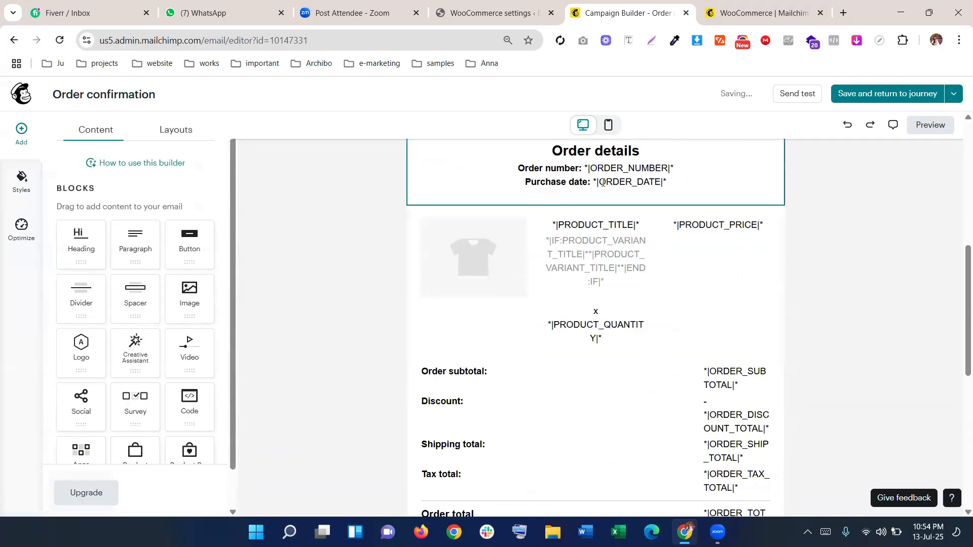
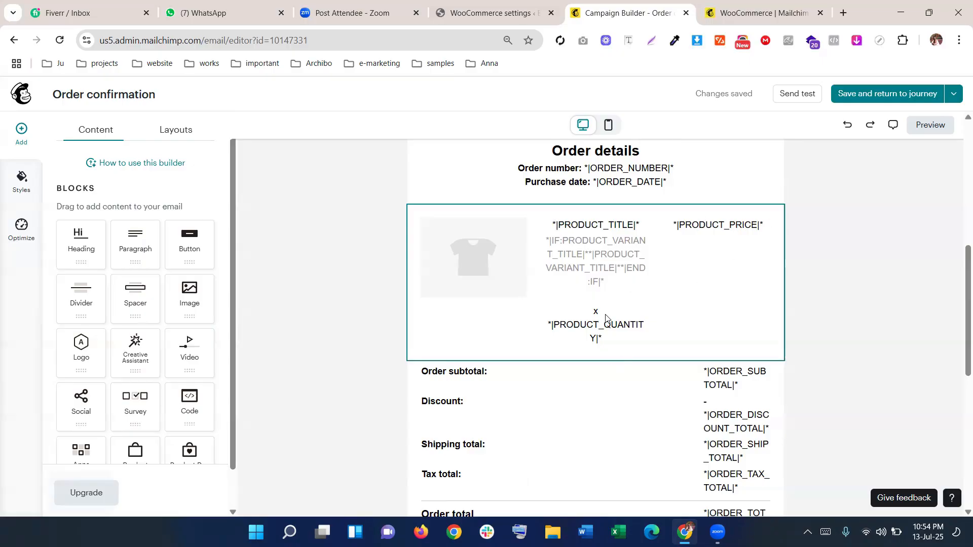
# - Remove the small logo from the Order confirmation email's footer
pyautogui.scroll(-3, 606, 318)
pyautogui.scroll(-4, 664, 341)
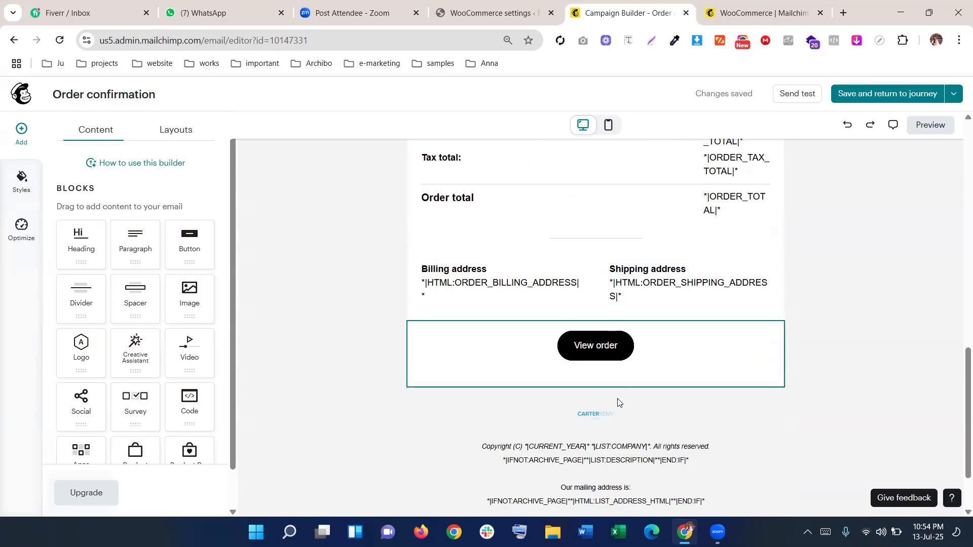
pyautogui.click(591, 413)
pyautogui.click(801, 445)
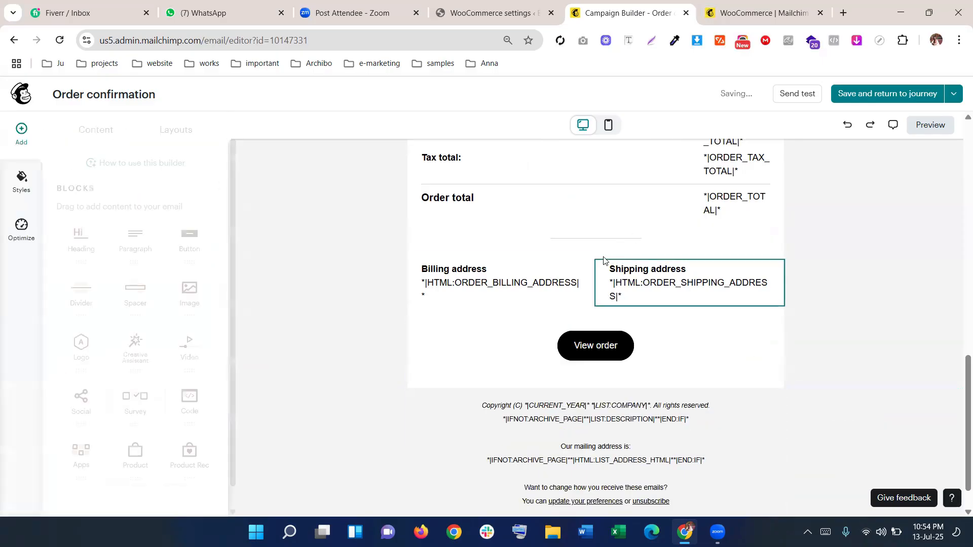
# - Review the Thank you heading, then save the email and close the Order confirmation flow
pyautogui.scroll(15, 603, 260)
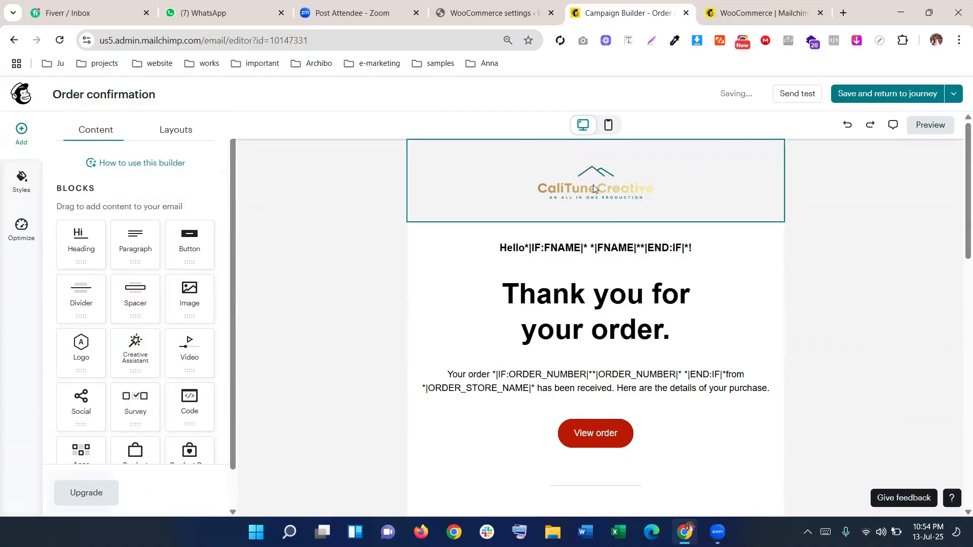
pyautogui.scroll(-1, 598, 353)
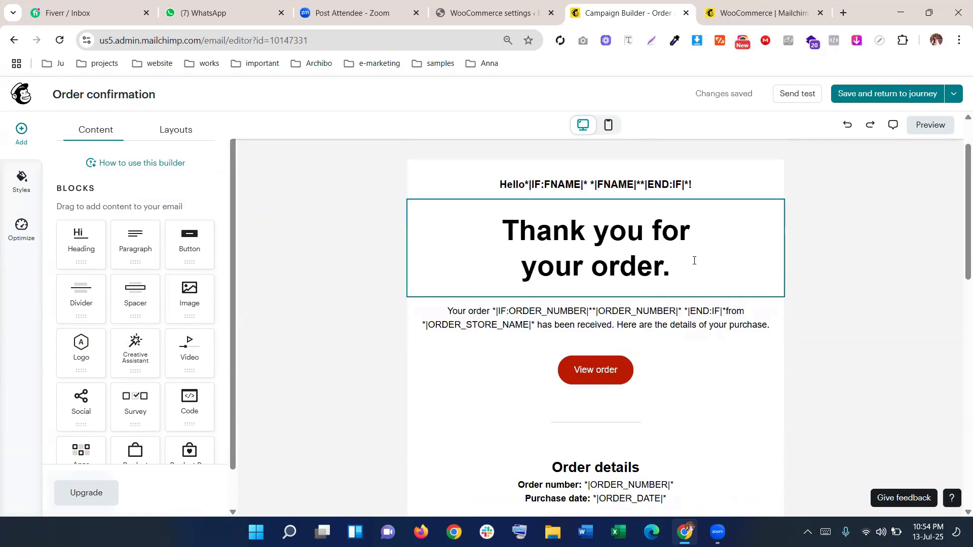
pyautogui.click(467, 247)
pyautogui.tripleClick(464, 233)
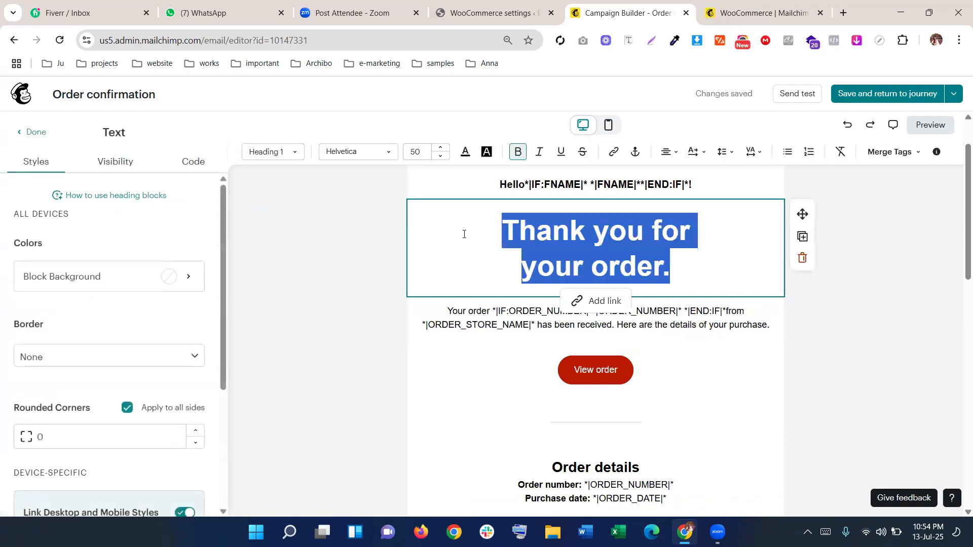
pyautogui.click(877, 217)
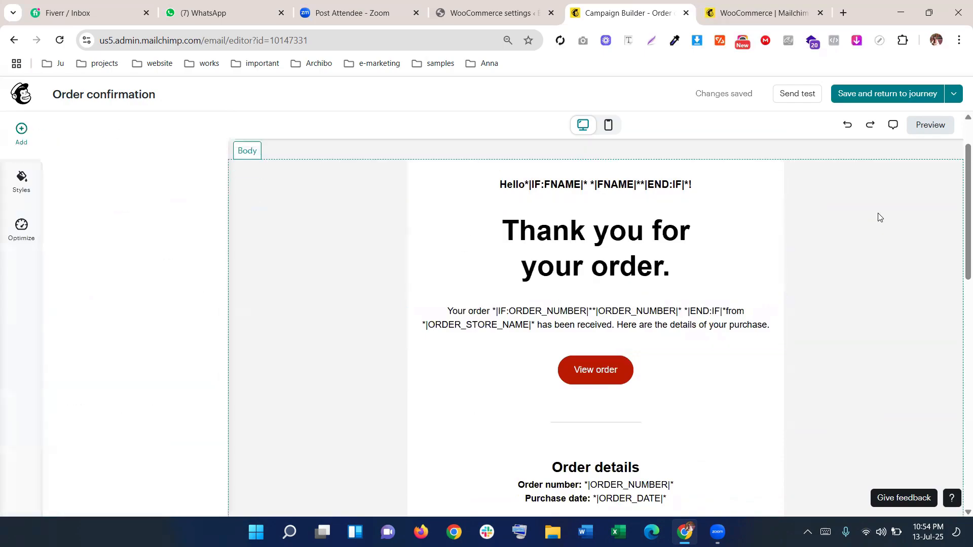
pyautogui.click(858, 97)
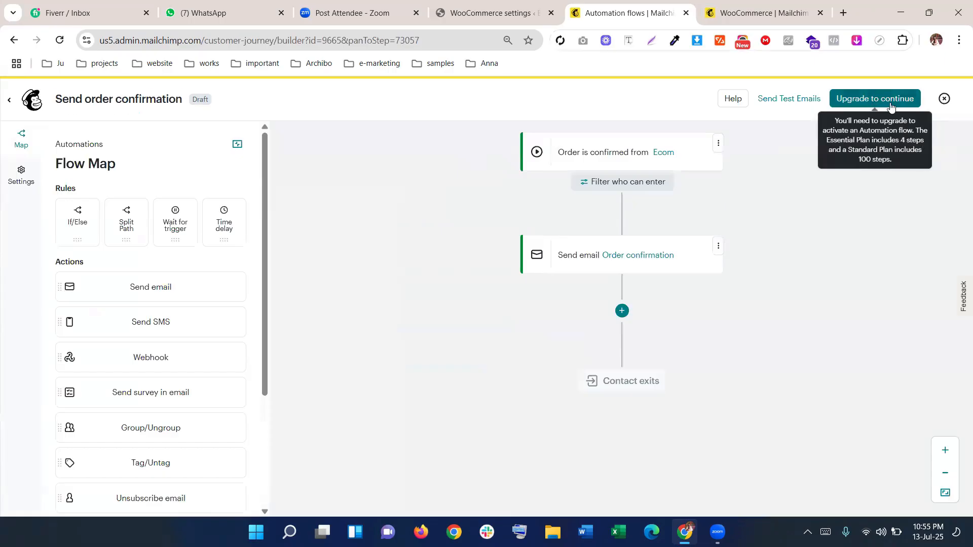
pyautogui.click(944, 100)
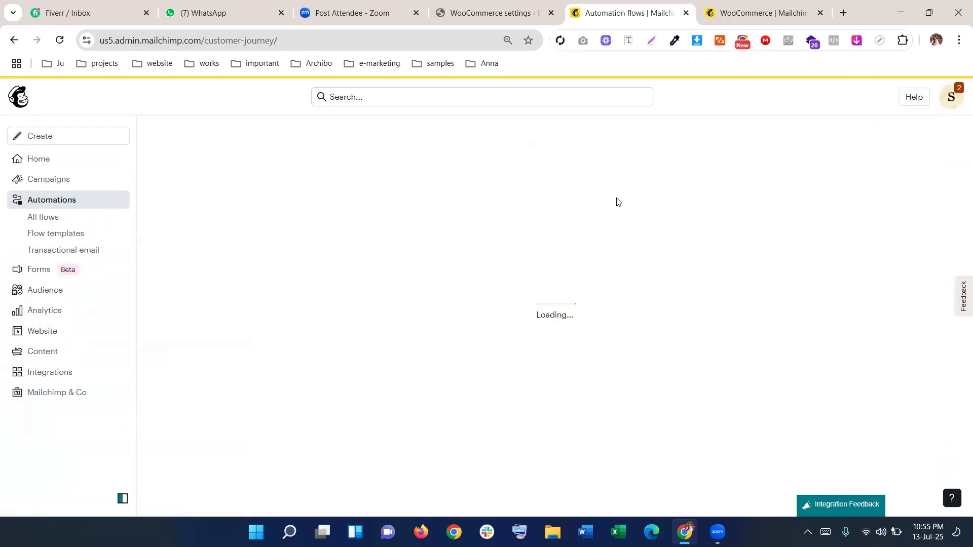
# - Open WooCommerce's Emails settings and scroll through the customer and admin email notifications
pyautogui.click(509, 15)
pyautogui.scroll(-6, 472, 334)
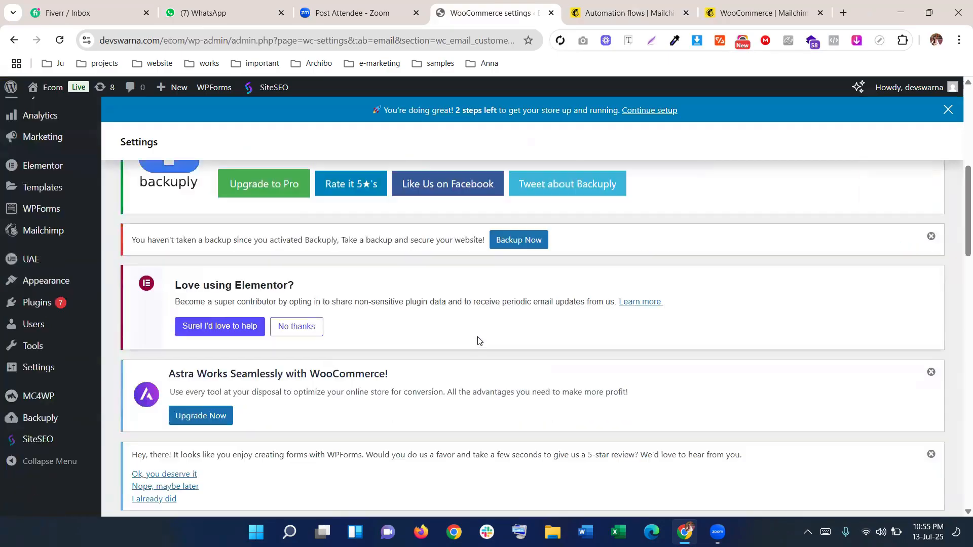
pyautogui.scroll(-10, 479, 337)
pyautogui.scroll(13, 476, 326)
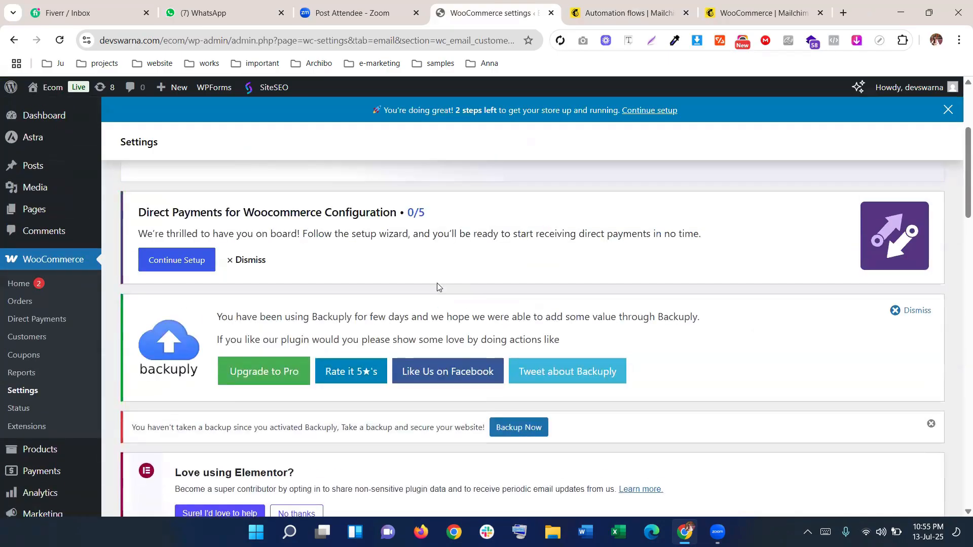
pyautogui.scroll(4, 434, 281)
pyautogui.click(428, 178)
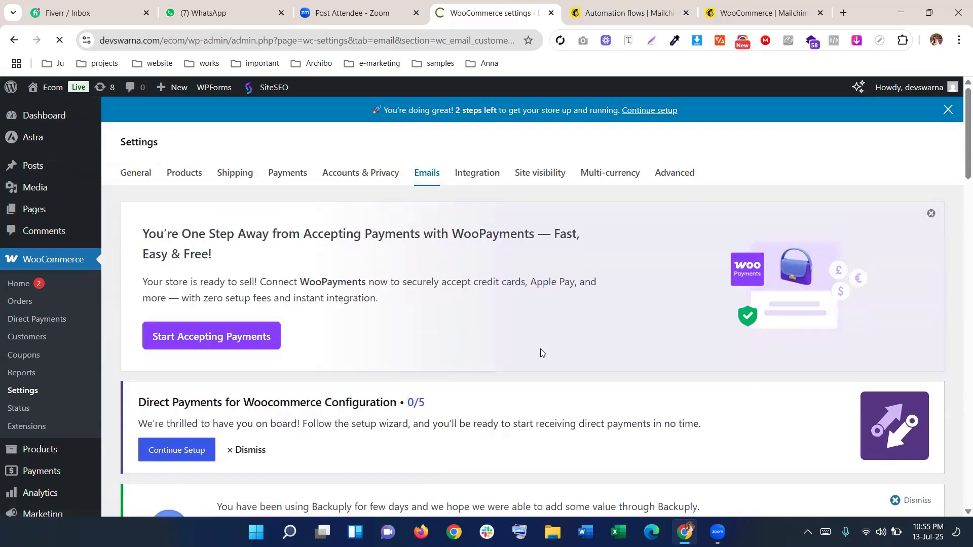
pyautogui.scroll(-6, 542, 354)
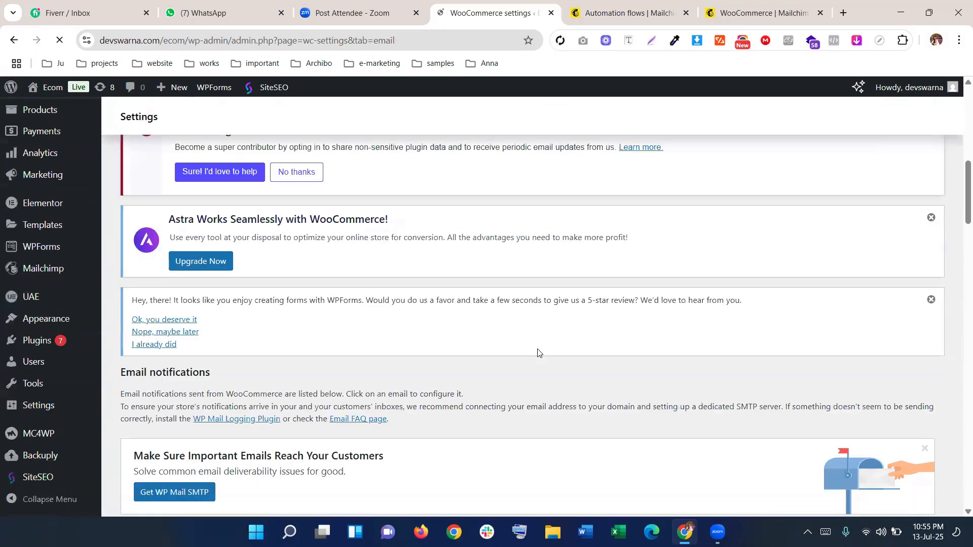
pyautogui.scroll(-9, 454, 351)
pyautogui.scroll(-5, 466, 347)
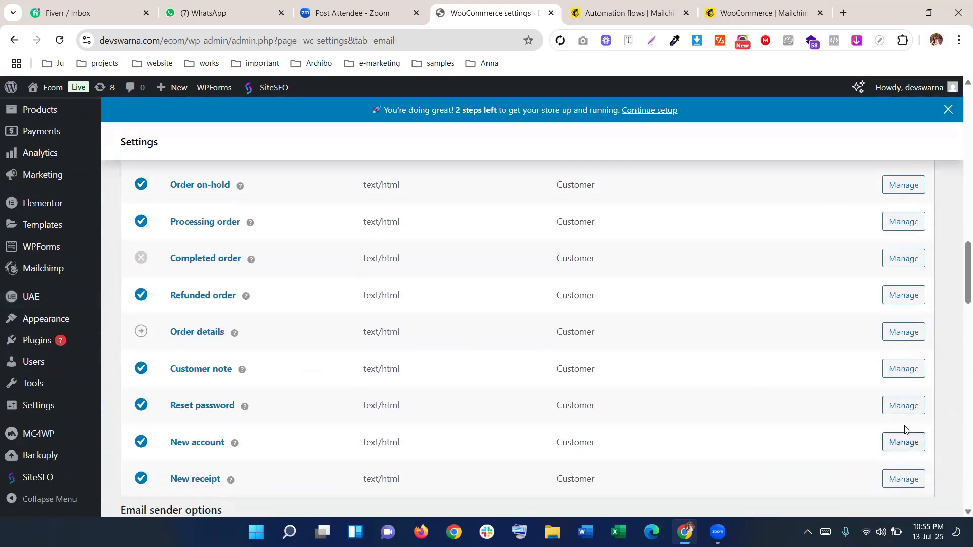
# - Glance at the Mailchimp WooCommerce integration page, then return to the email notifications list
pyautogui.click(750, 5)
pyautogui.scroll(-3, 695, 269)
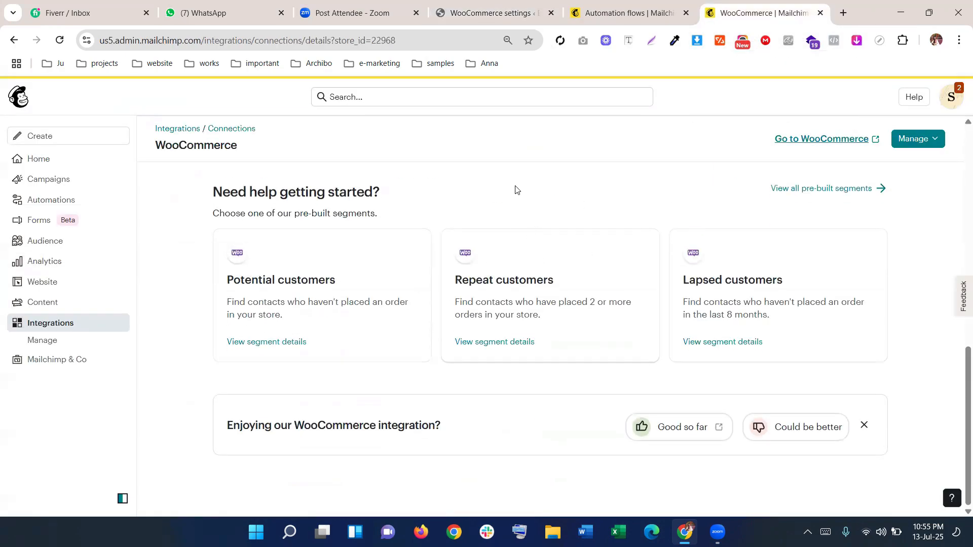
pyautogui.click(462, 6)
pyautogui.scroll(-3, 255, 303)
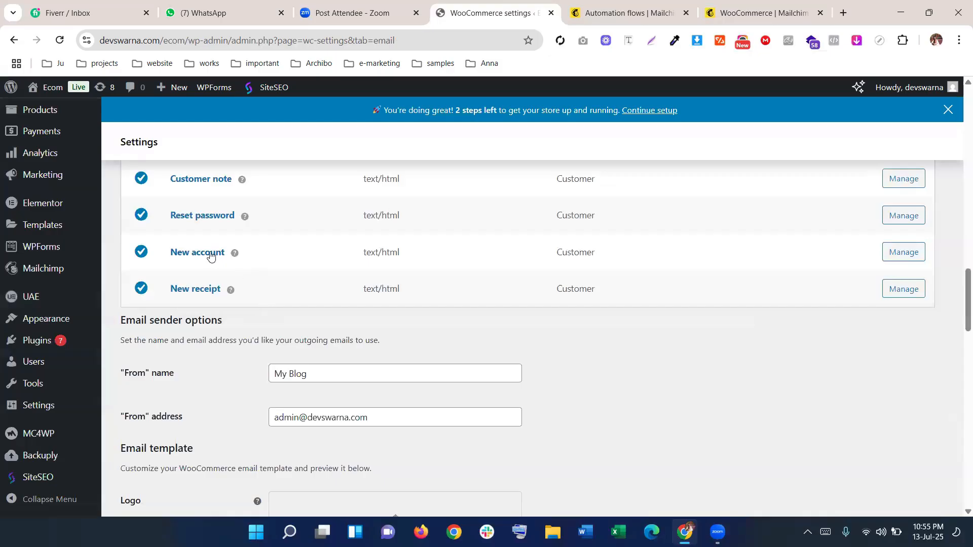
pyautogui.scroll(1, 358, 300)
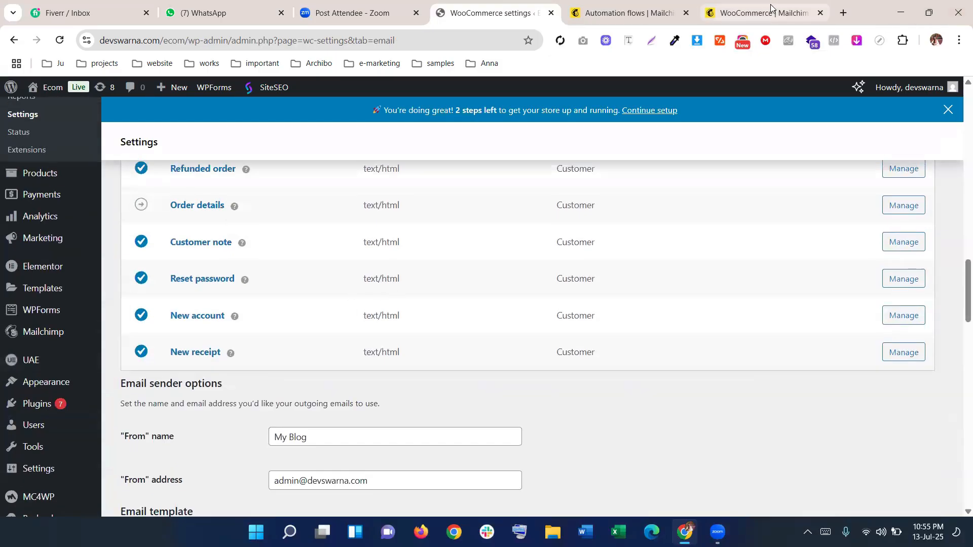
# - Move the Mailchimp integration tab ahead of the automation flows tab and recheck the email settings
pyautogui.moveTo(776, 10); pyautogui.dragTo(514, 4)
pyautogui.click(516, 7)
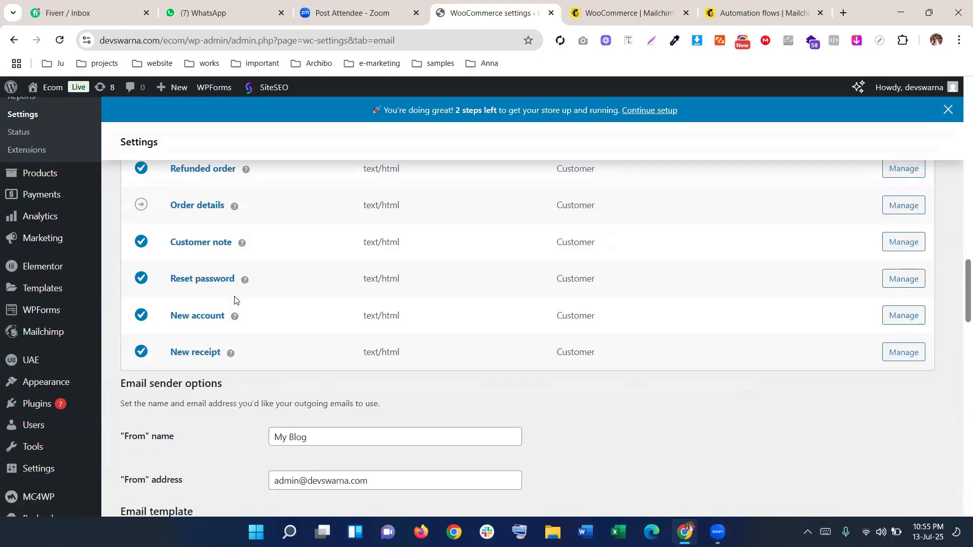
pyautogui.scroll(1, 235, 300)
pyautogui.scroll(2, 171, 258)
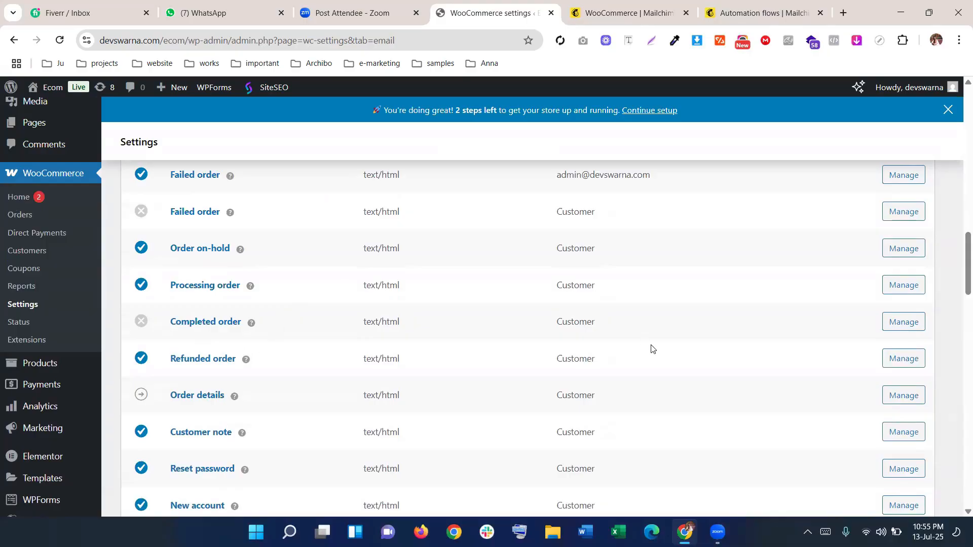
pyautogui.click(715, 13)
# - Open the Abandoned cart series template and read through its three-email abandoned-cart sequence
pyautogui.click(649, 11)
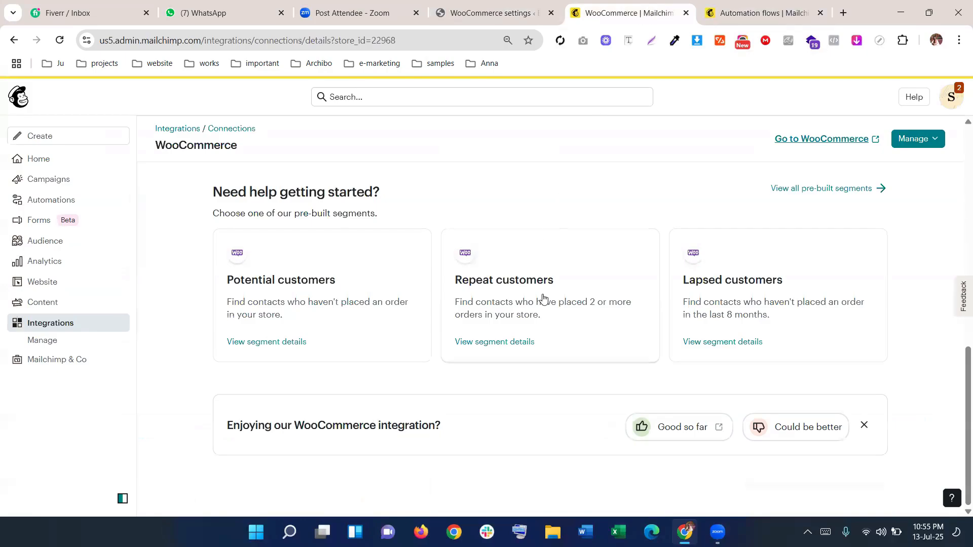
pyautogui.scroll(8, 406, 345)
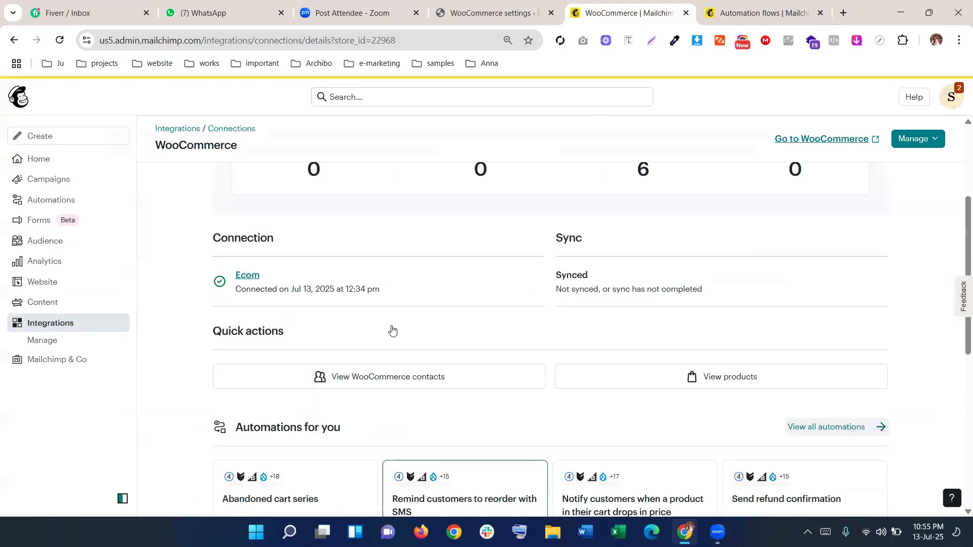
pyautogui.scroll(-3, 390, 330)
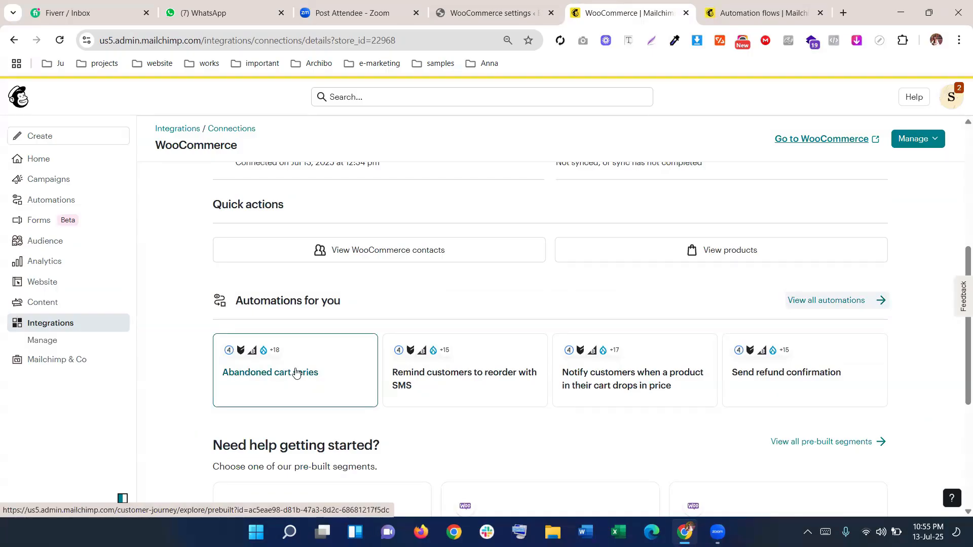
pyautogui.click(298, 374)
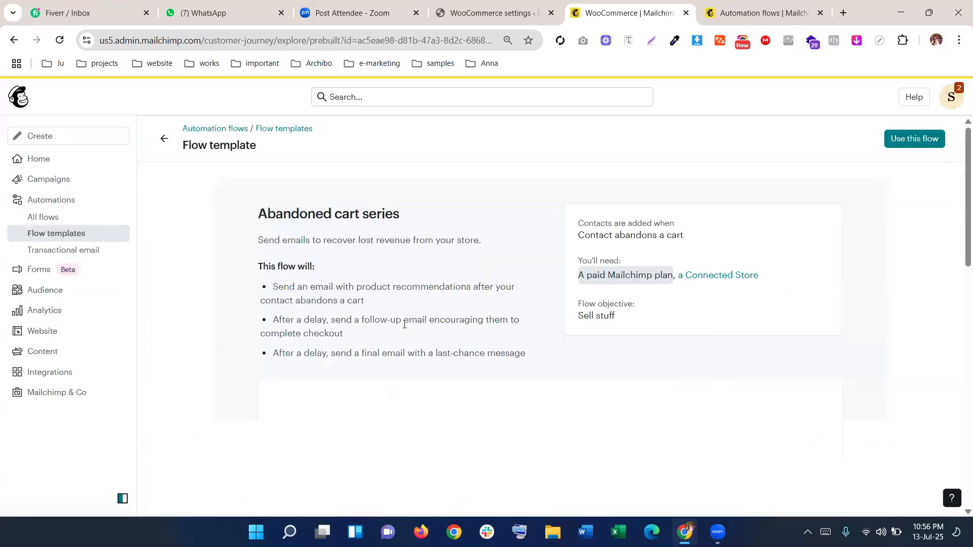
pyautogui.scroll(-4, 404, 324)
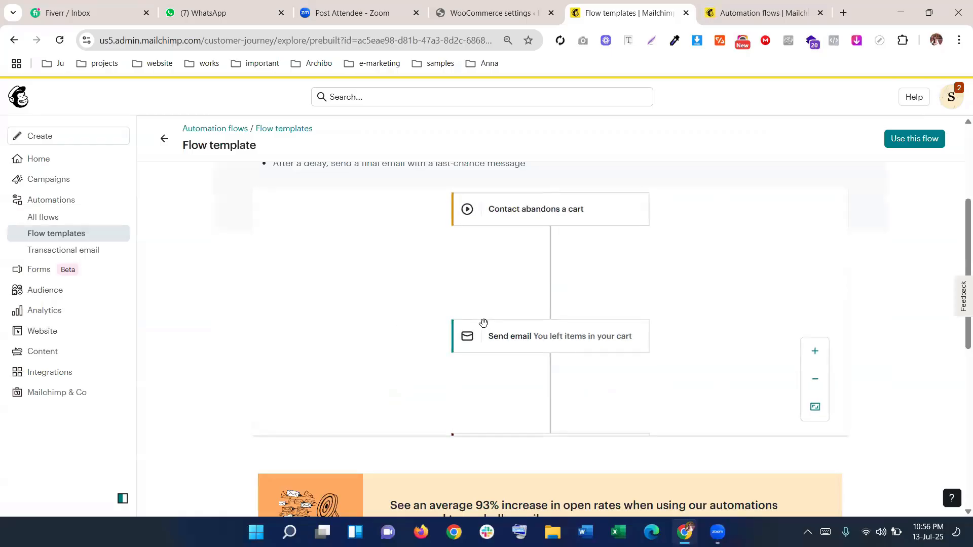
pyautogui.scroll(-4, 506, 321)
pyautogui.scroll(-5, 509, 320)
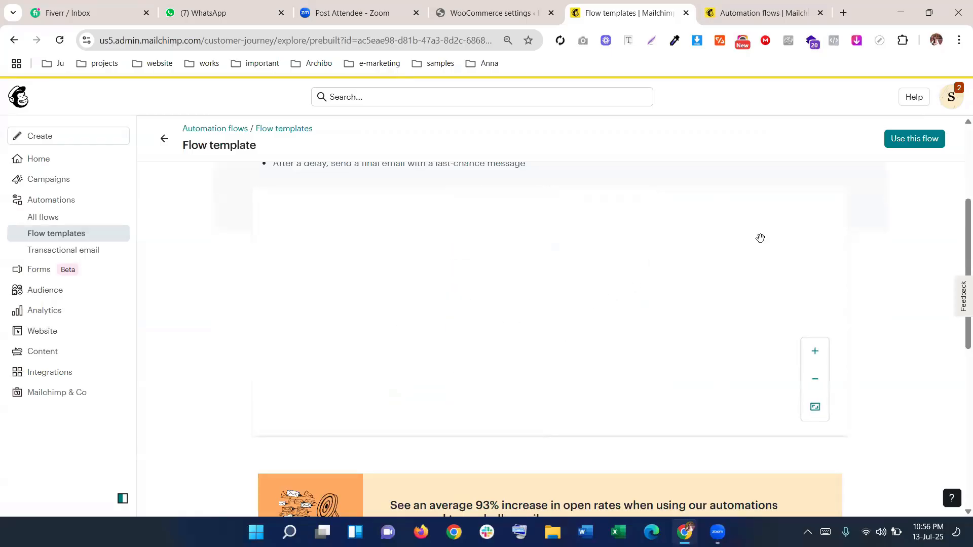
pyautogui.scroll(-8, 768, 283)
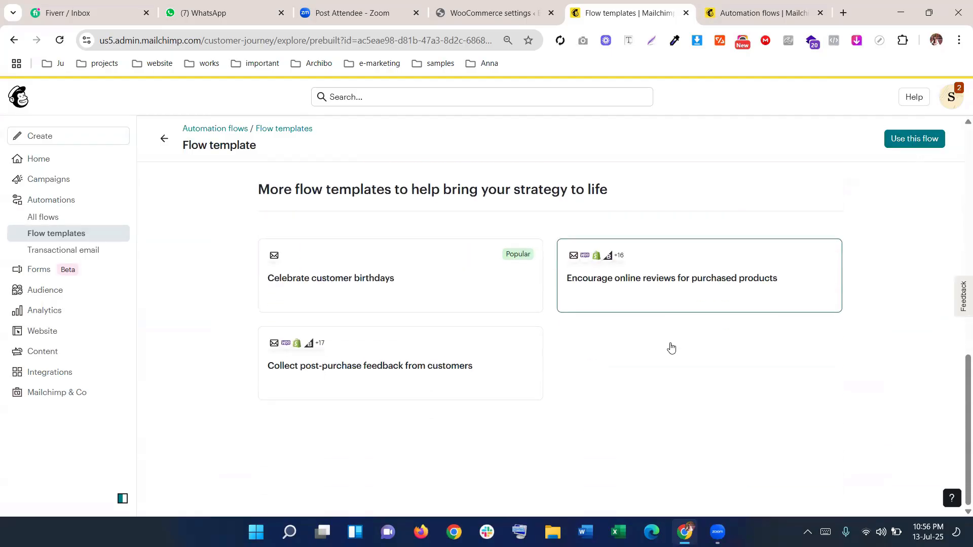
pyautogui.scroll(10, 677, 340)
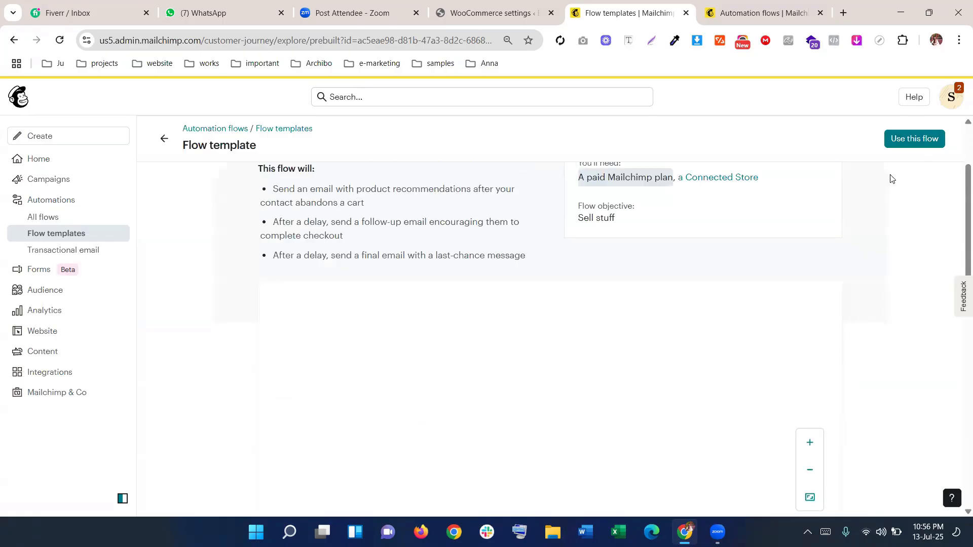
# - Start a flow from the template and point the abandoned-cart trigger at the Ecom store
pyautogui.click(922, 138)
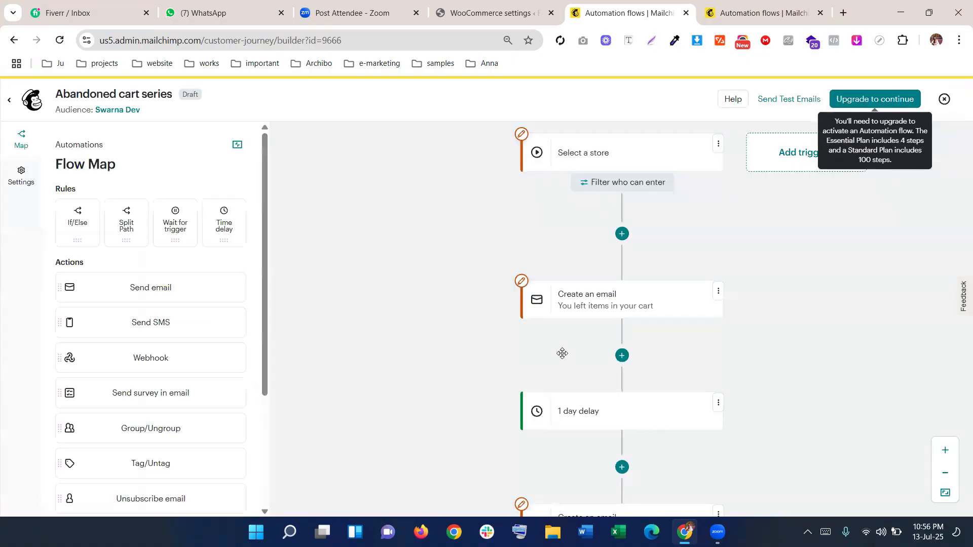
pyautogui.click(582, 166)
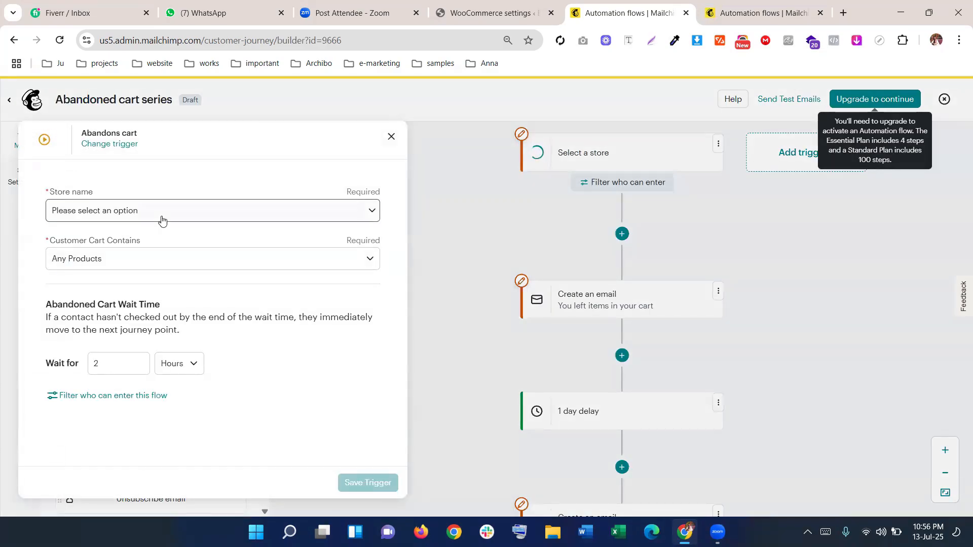
pyautogui.click(160, 217)
pyautogui.click(144, 250)
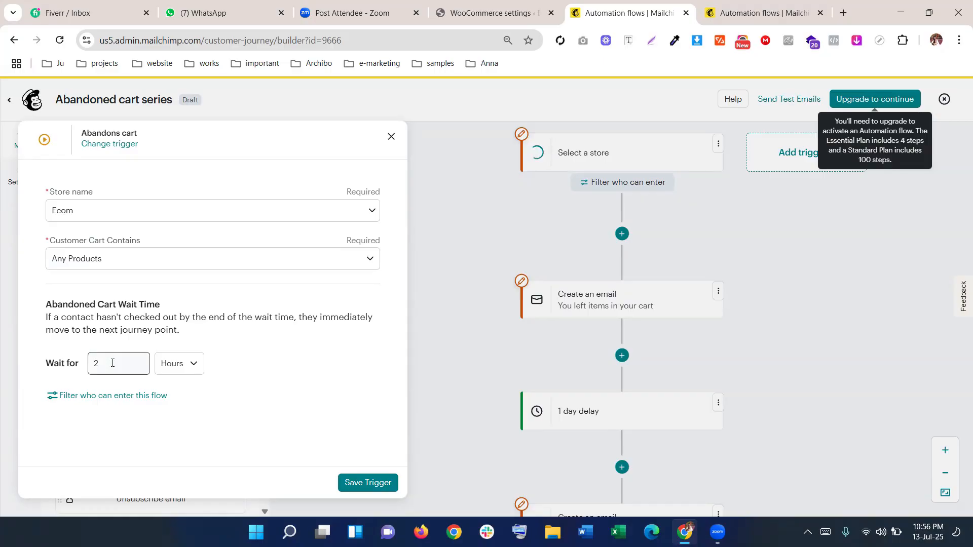
# - Keep the 2-hour wait, save the trigger, and open the cart reminder email's settings
pyautogui.click(172, 373)
pyautogui.click(168, 367)
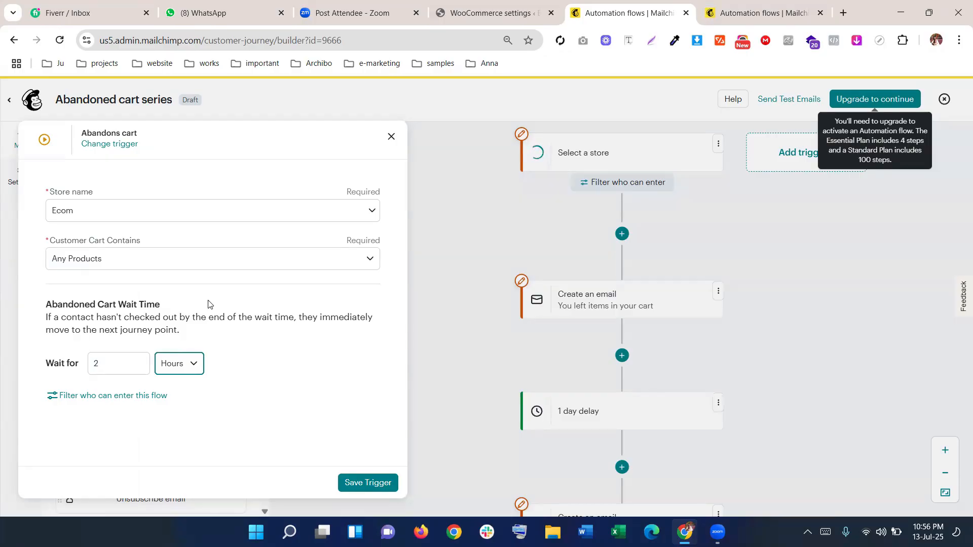
pyautogui.click(373, 488)
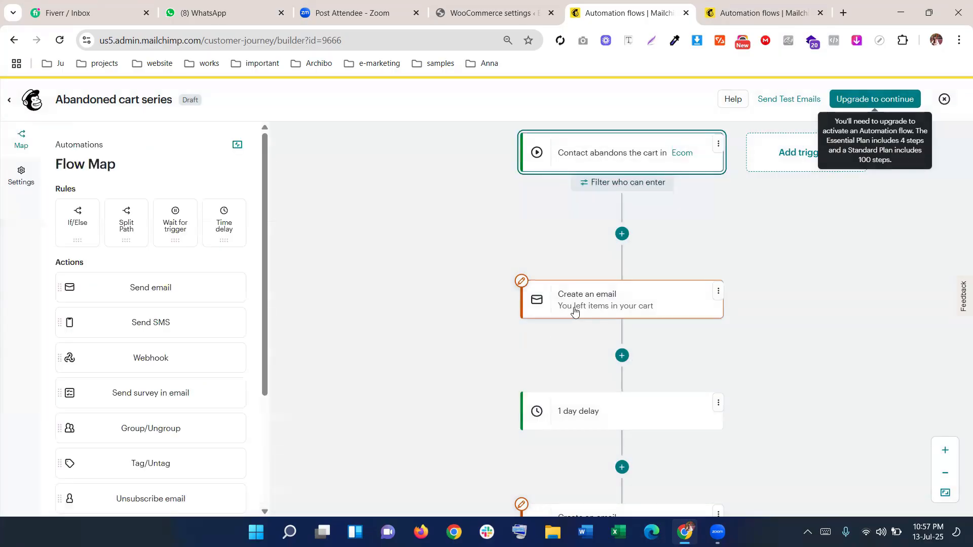
pyautogui.click(574, 311)
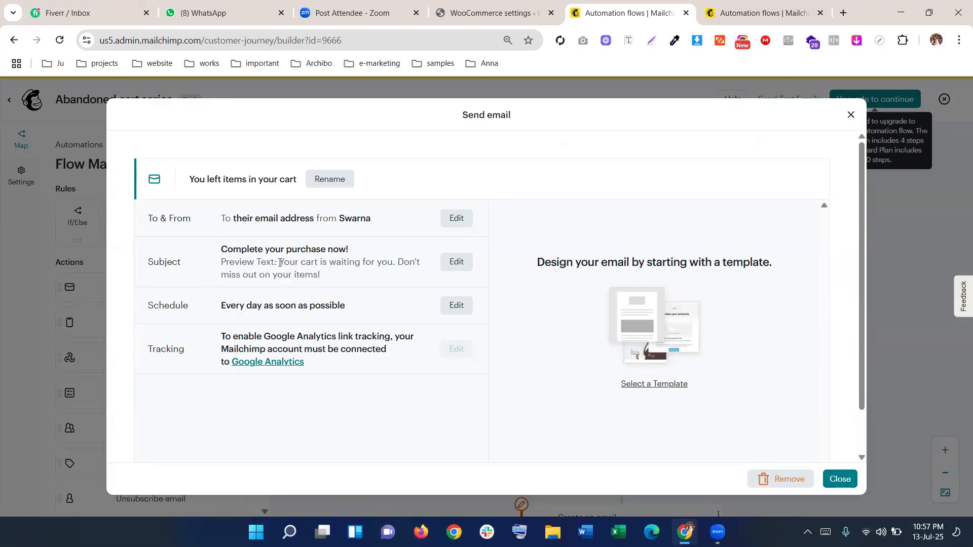
# - Check the preview text and start designing the 'You left items in your cart' email from its template
pyautogui.moveTo(279, 262); pyautogui.dragTo(338, 274)
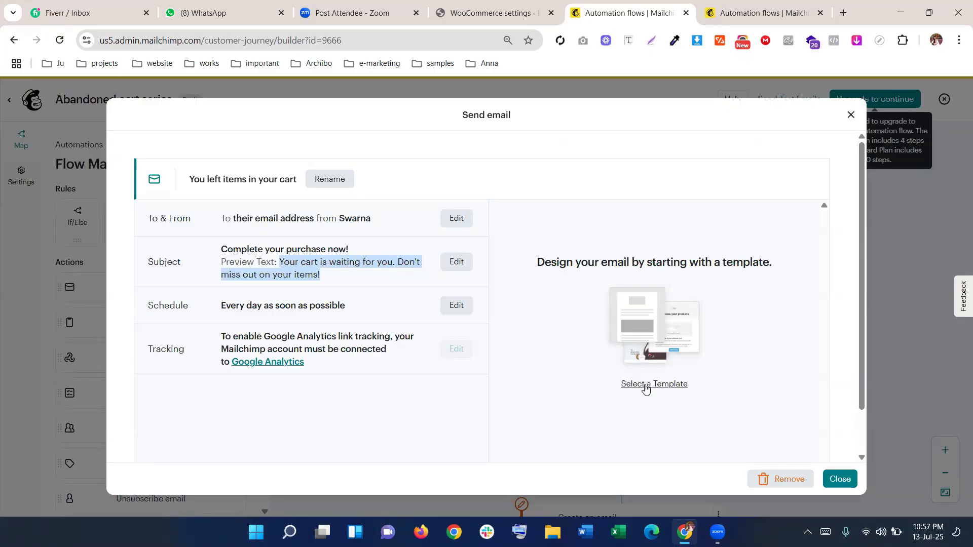
pyautogui.click(645, 388)
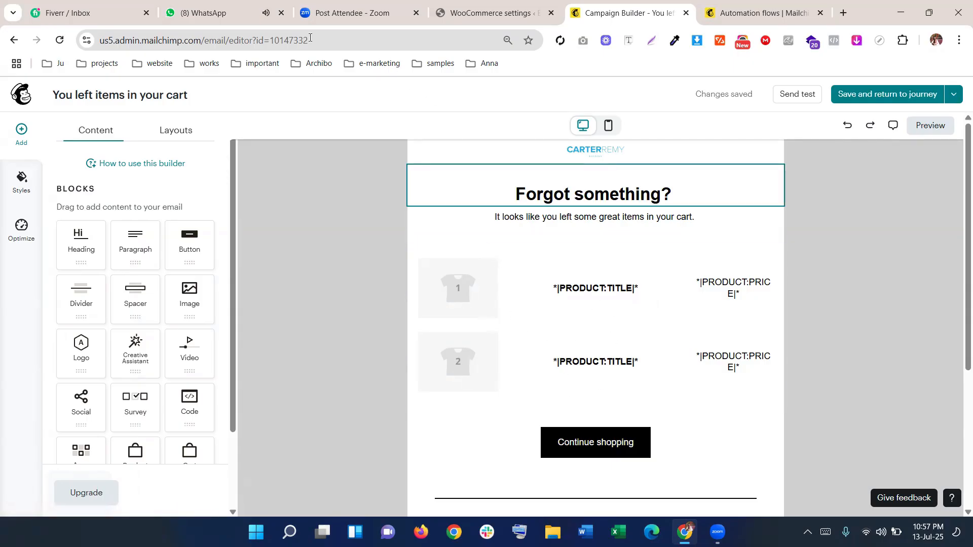
# - Swap the header logo for the CaliTune Creative logo scaled to 43%
pyautogui.click(281, 12)
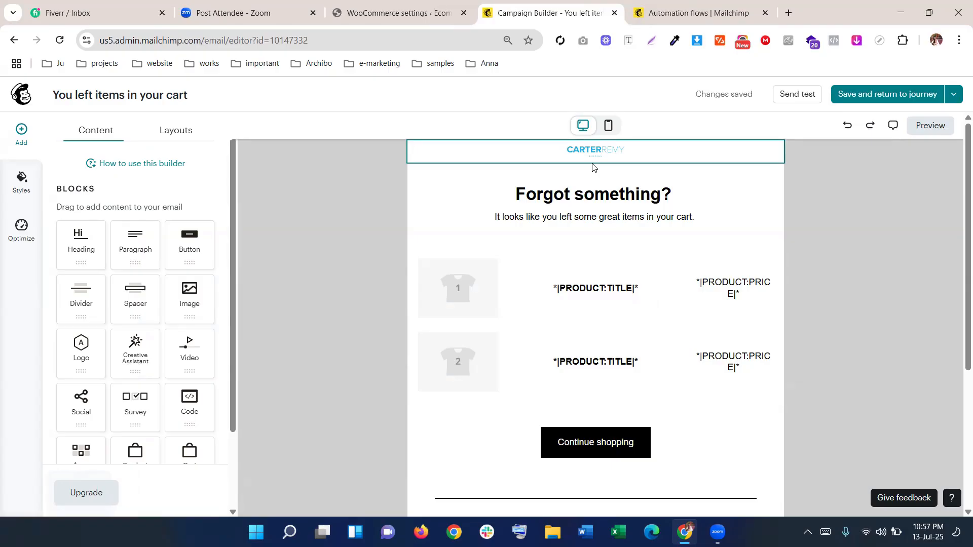
pyautogui.click(594, 166)
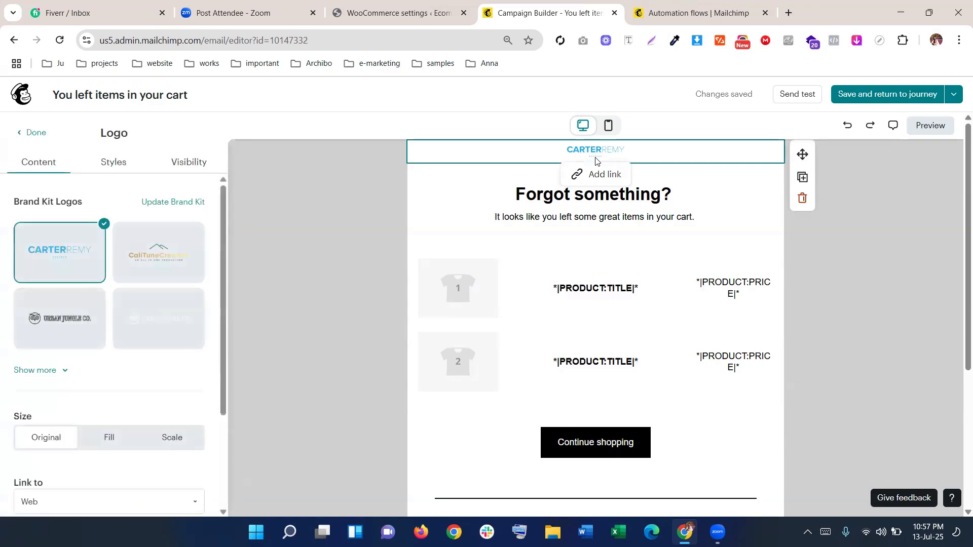
pyautogui.click(163, 256)
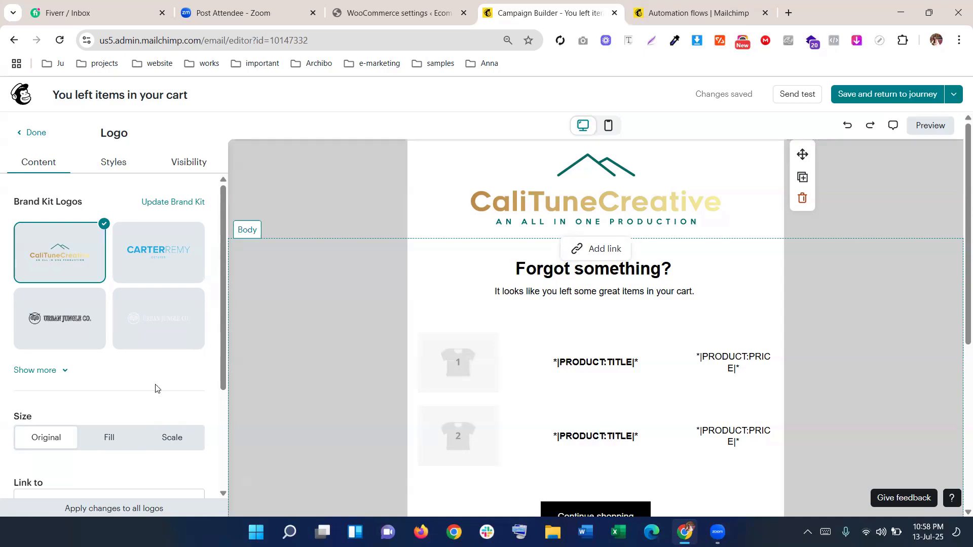
pyautogui.click(174, 441)
pyautogui.scroll(-1, 127, 421)
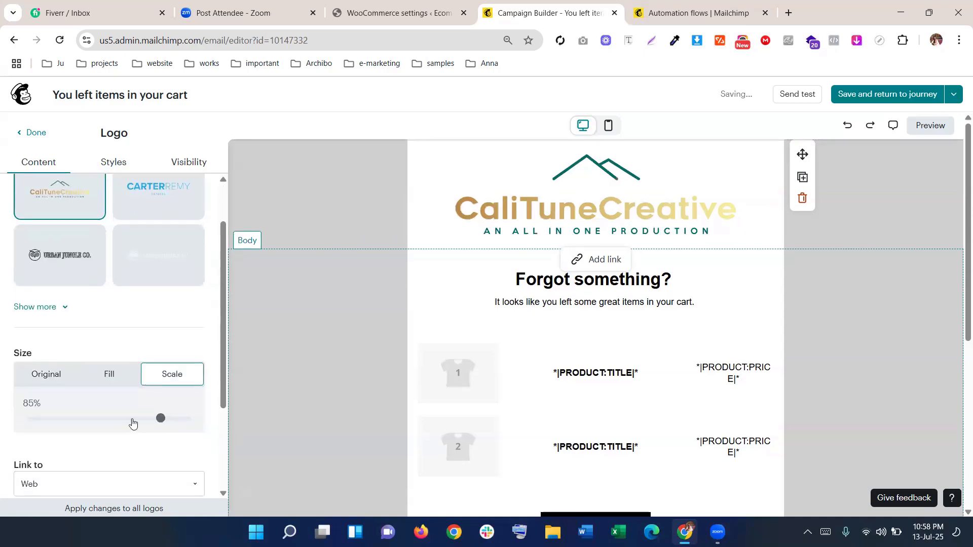
pyautogui.moveTo(133, 419); pyautogui.dragTo(89, 419)
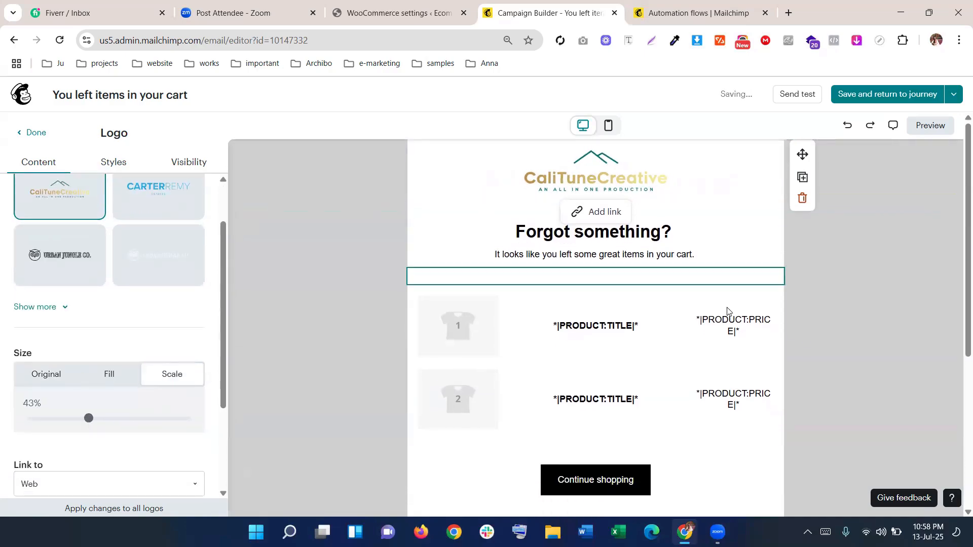
pyautogui.scroll(-5, 630, 334)
# - Review the social follow block's Facebook, Instagram, X, website and TikTok links
pyautogui.click(632, 325)
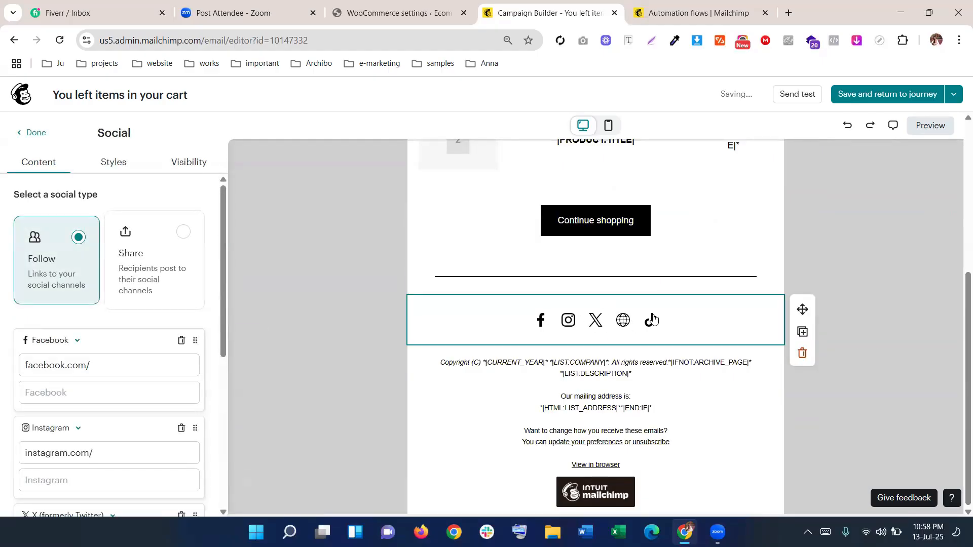
pyautogui.scroll(-3, 127, 418)
pyautogui.scroll(-3, 126, 419)
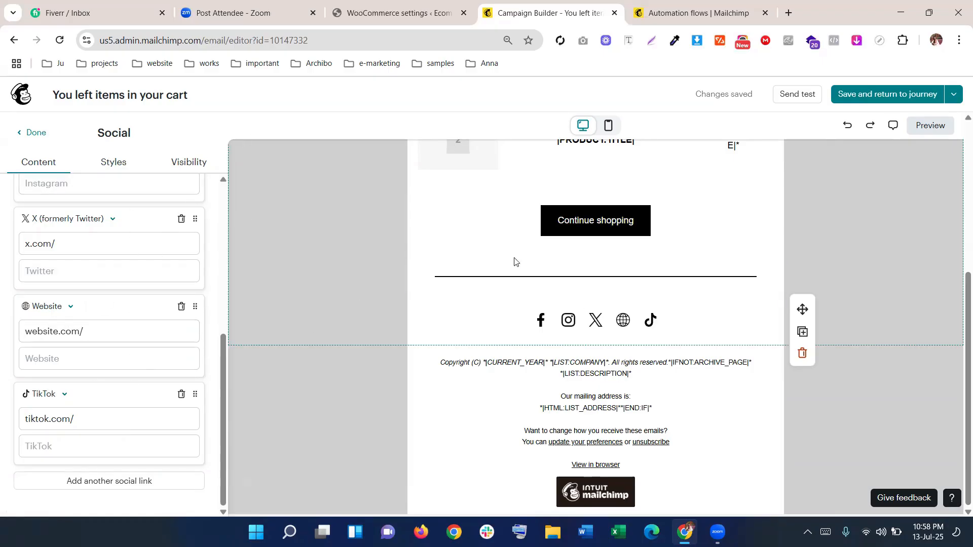
pyautogui.scroll(6, 105, 308)
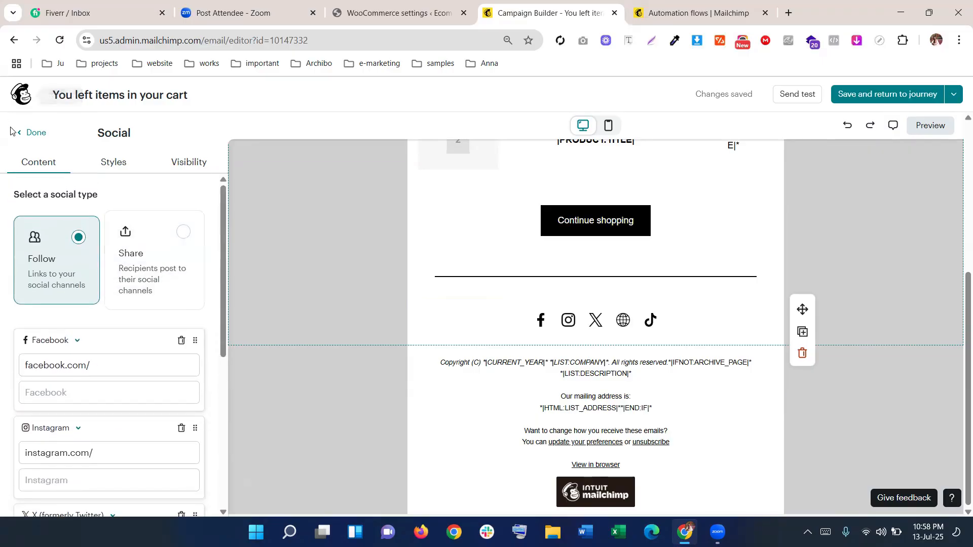
pyautogui.click(31, 133)
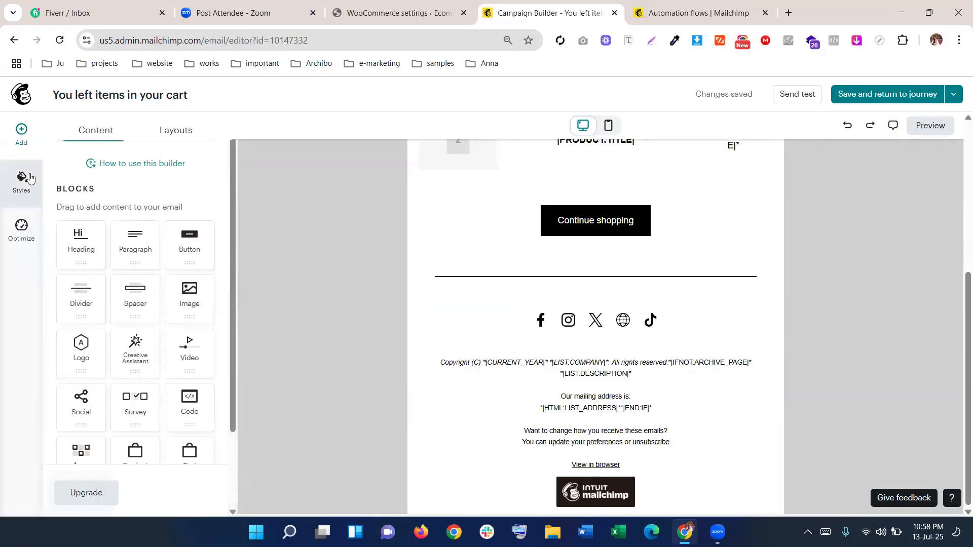
# - Add a two-product recommendation grid with View buttons above the Continue shopping button
pyautogui.scroll(-3, 137, 218)
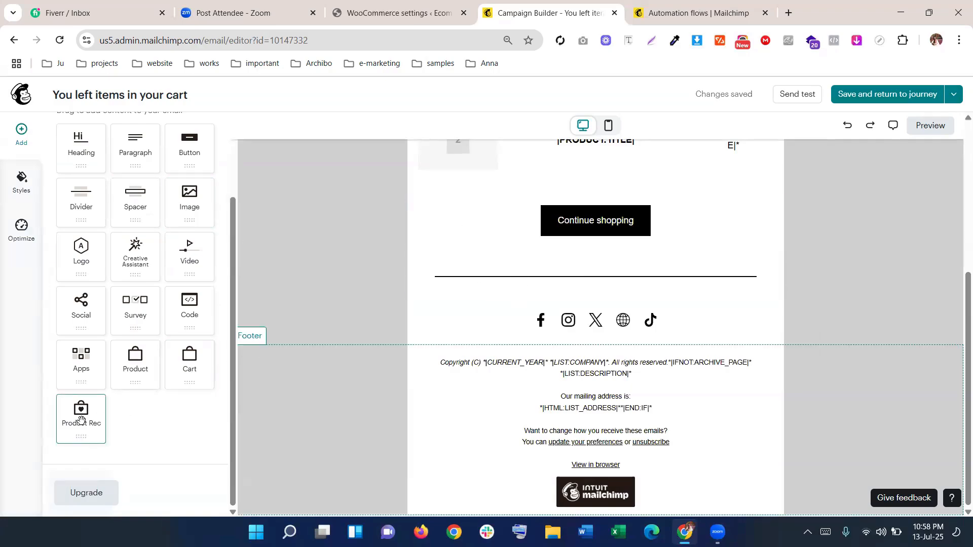
pyautogui.moveTo(80, 421); pyautogui.dragTo(625, 352)
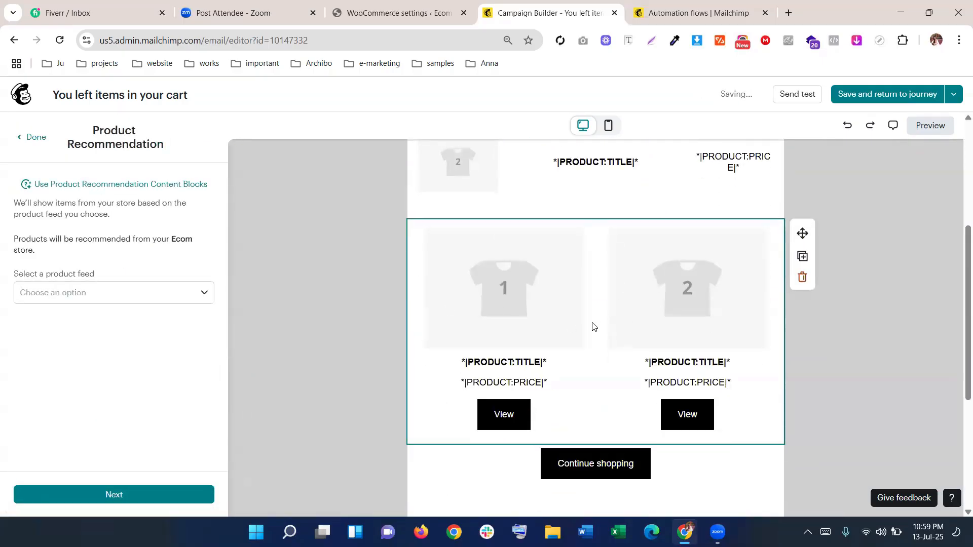
pyautogui.scroll(3, 600, 314)
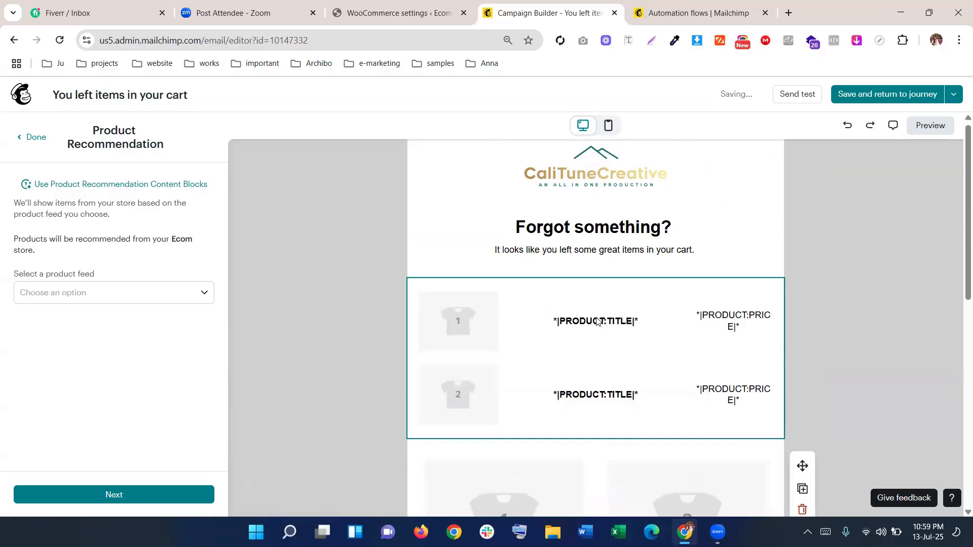
pyautogui.scroll(-5, 600, 317)
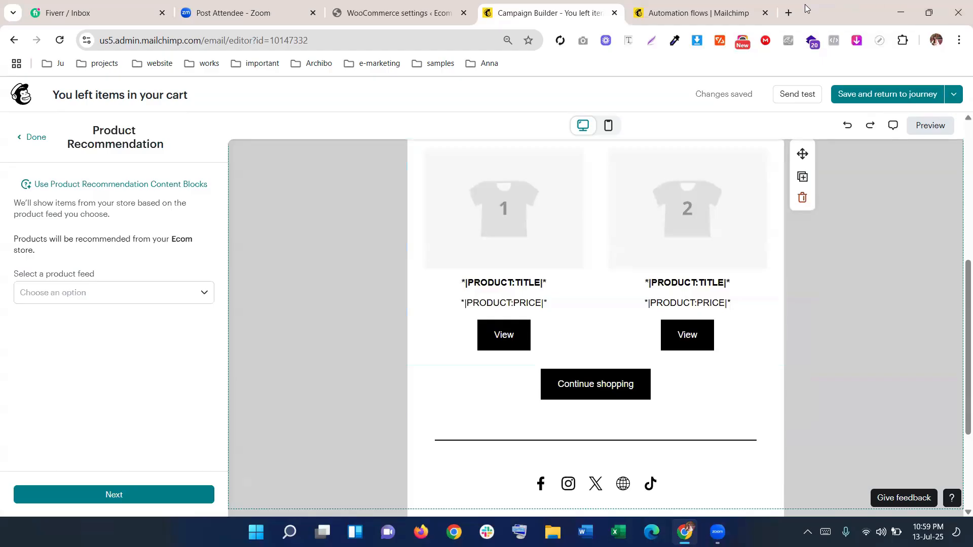
pyautogui.click(789, 13)
# - Search for daraz and open the DAVIDOFF COFFEE RICH AROMA 100G product page
pyautogui.write('daraz')
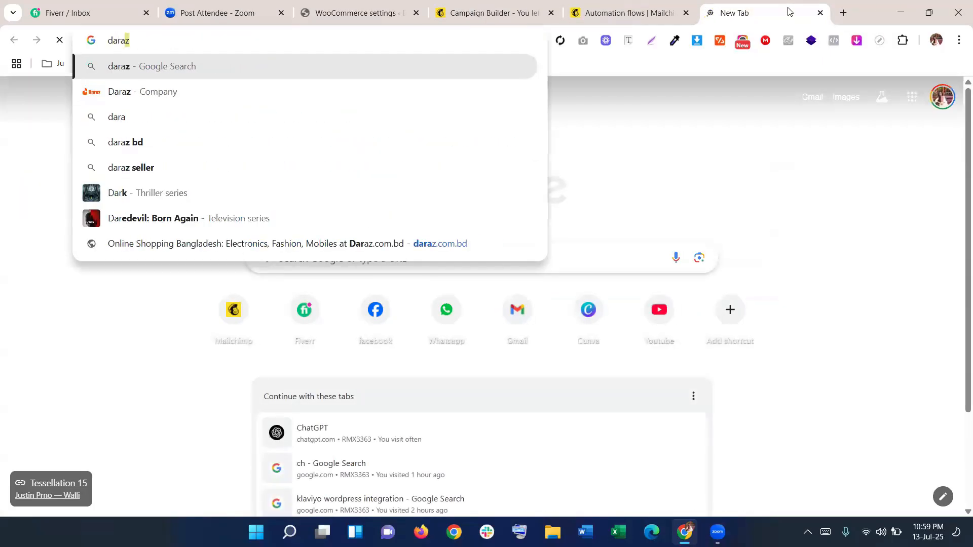
pyautogui.press('Return')
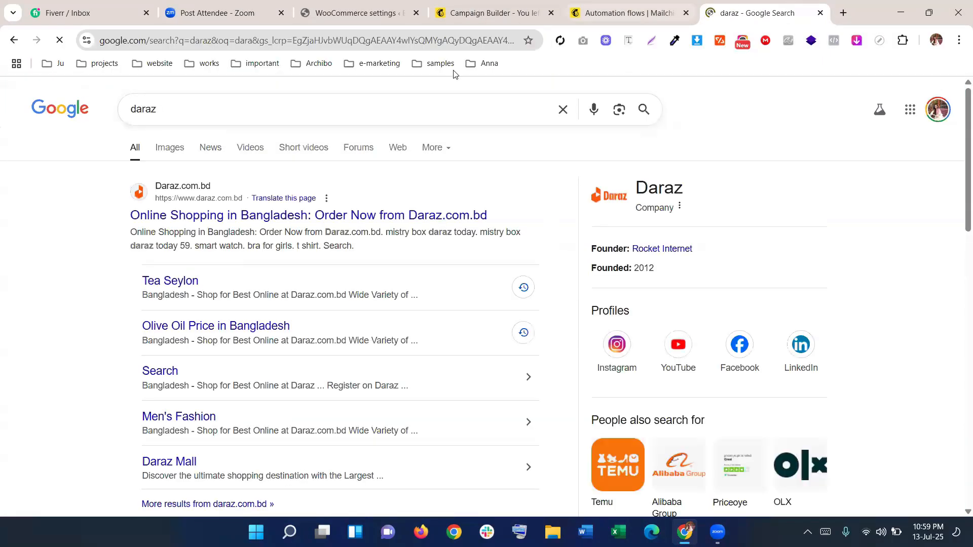
pyautogui.click(230, 214)
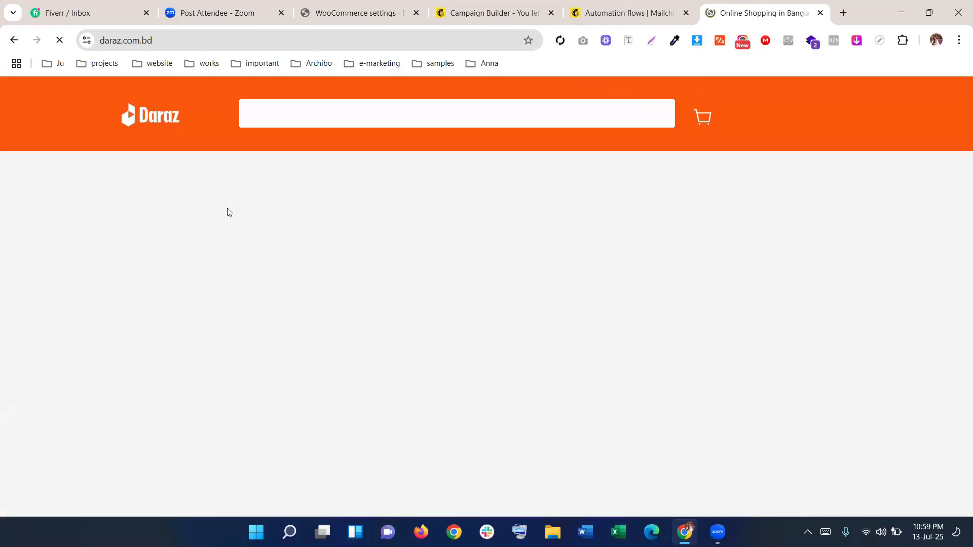
pyautogui.scroll(-5, 408, 308)
pyautogui.scroll(-2, 408, 307)
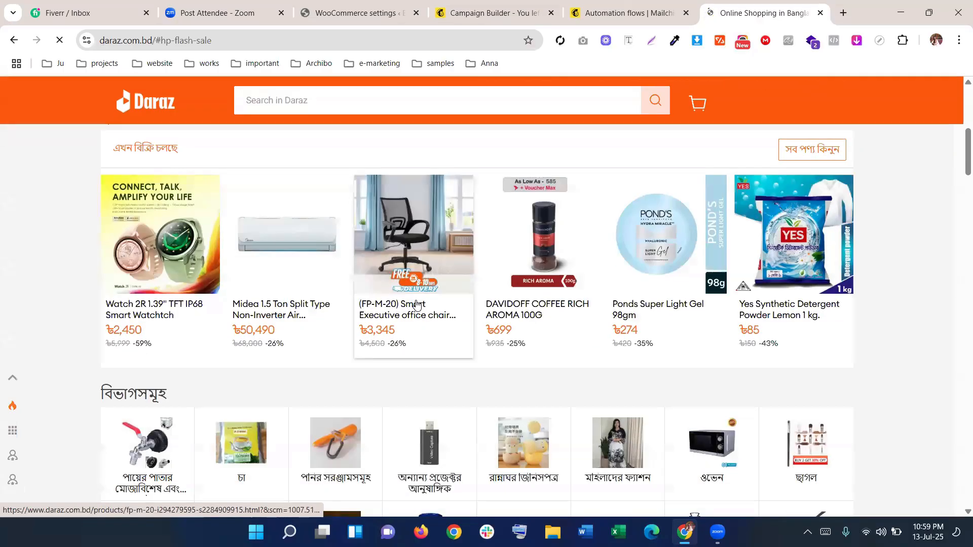
pyautogui.click(530, 309)
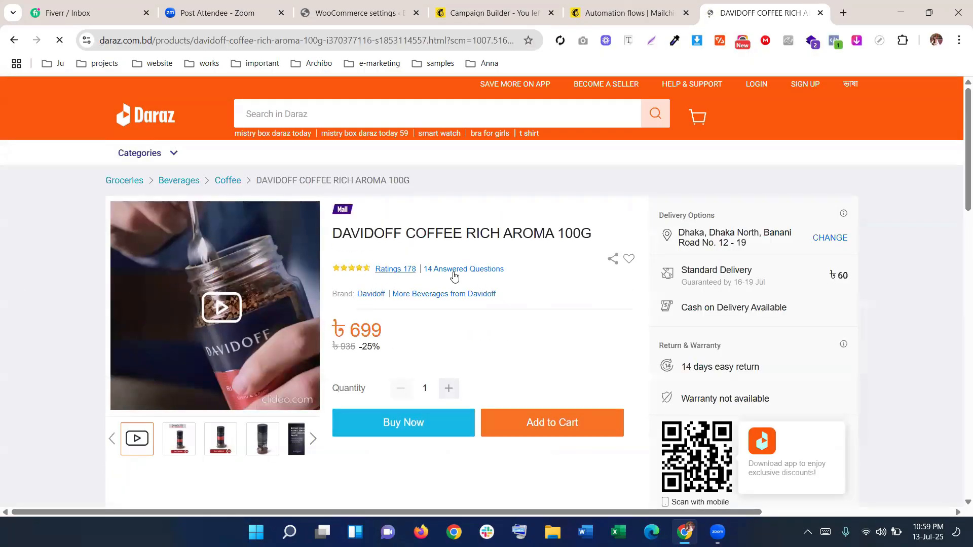
# - Review the product's 'You may also like' recommendations of related Davidoff coffees
pyautogui.scroll(-3, 195, 334)
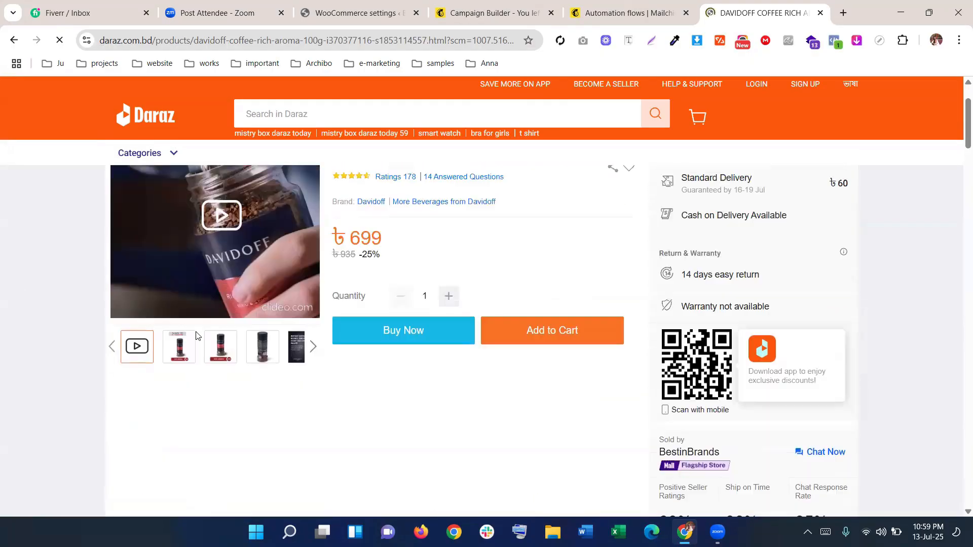
pyautogui.scroll(3, 195, 336)
pyautogui.scroll(-20, 280, 285)
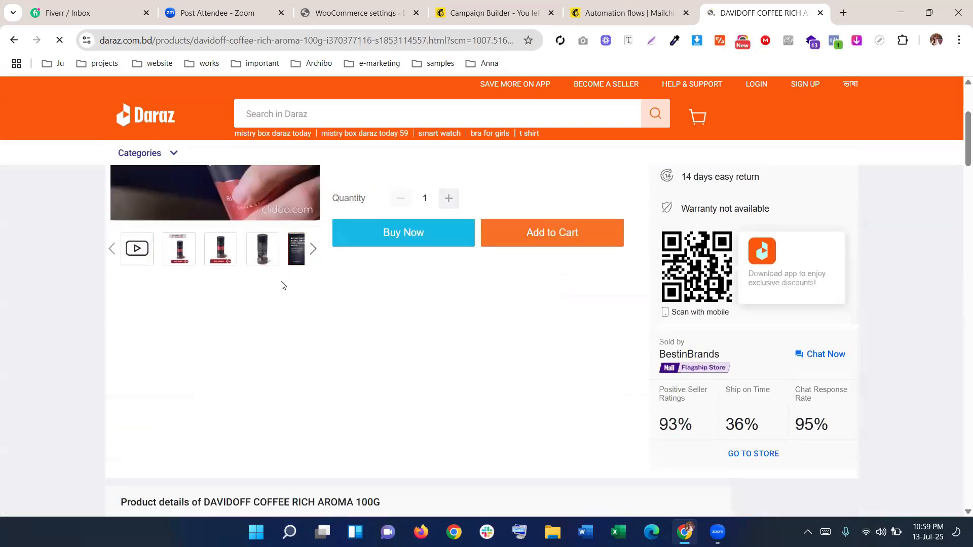
pyautogui.scroll(-20, 282, 289)
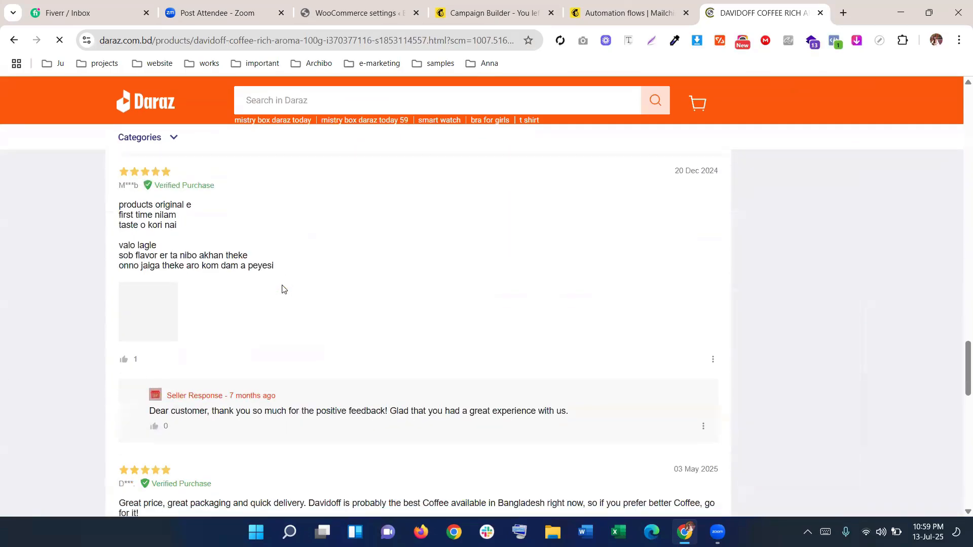
pyautogui.scroll(10, 283, 289)
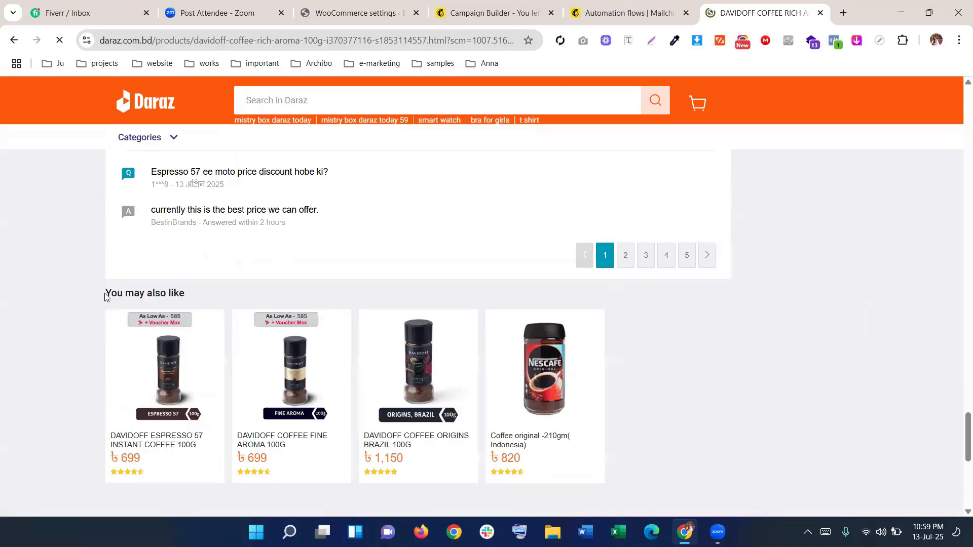
pyautogui.moveTo(106, 296)
pyautogui.mouseDown()
pyautogui.moveTo(214, 295)
pyautogui.moveTo(108, 294)
pyautogui.mouseUp()
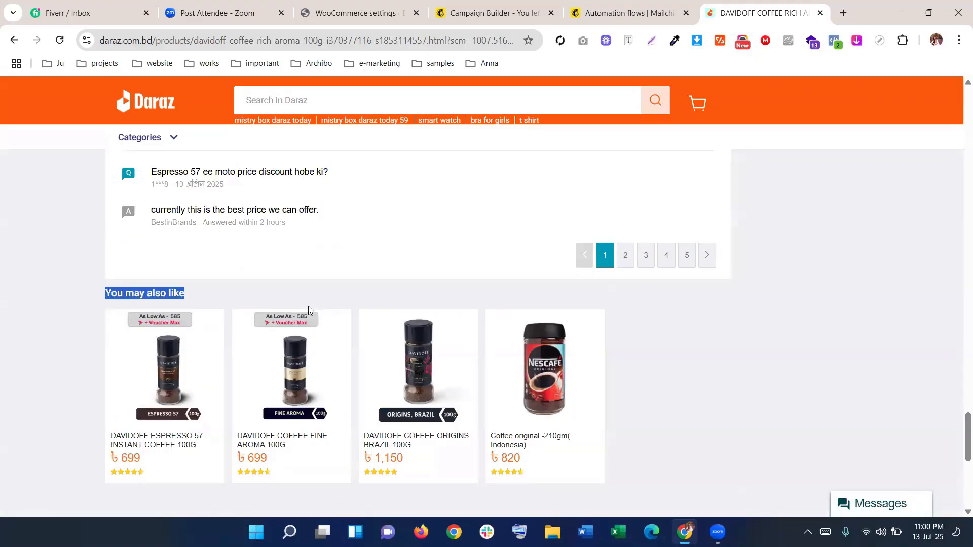
pyautogui.scroll(20, 314, 304)
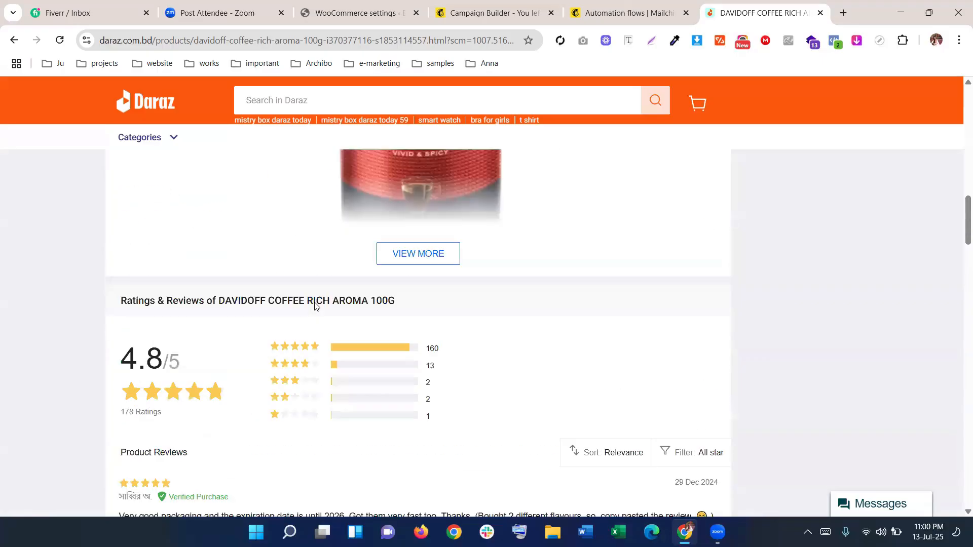
pyautogui.scroll(15, 314, 304)
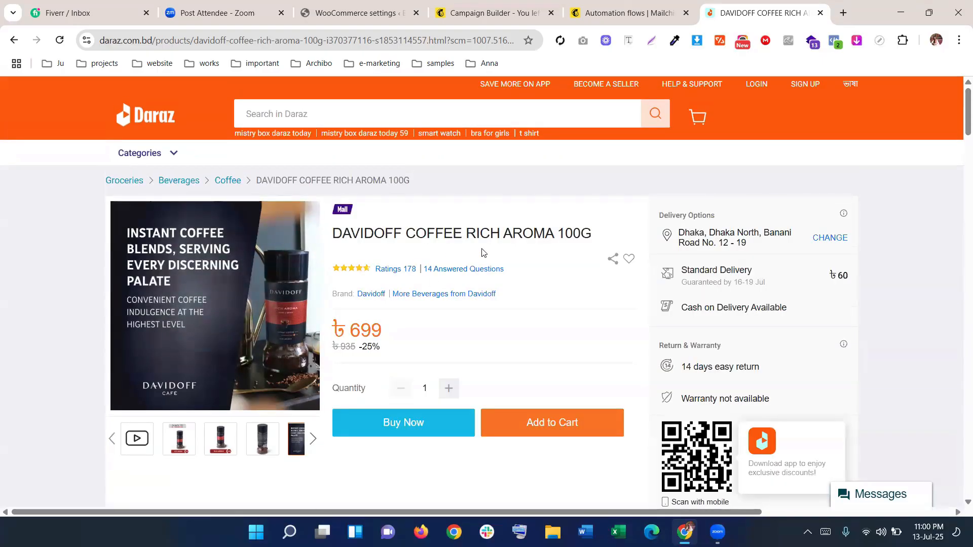
pyautogui.scroll(-20, 523, 240)
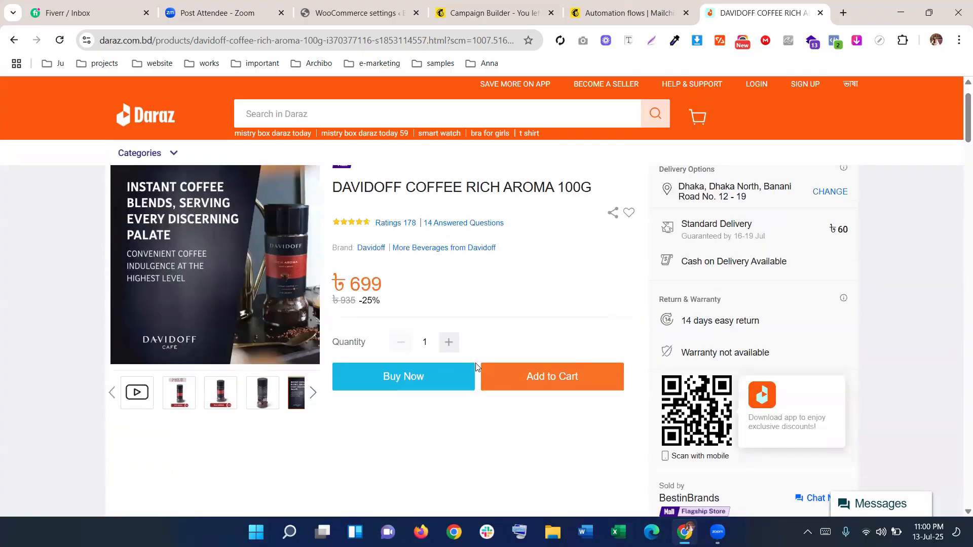
pyautogui.scroll(-20, 475, 367)
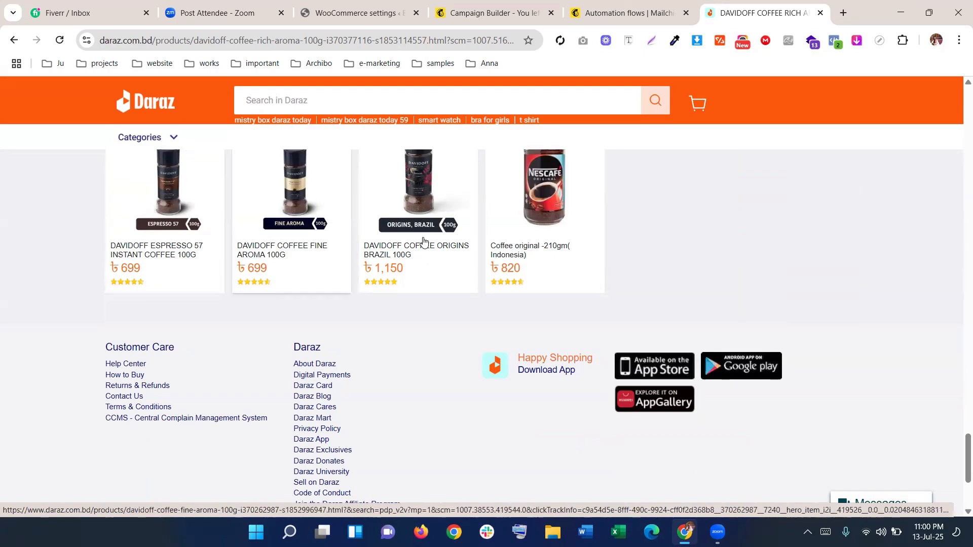
pyautogui.scroll(1, 479, 269)
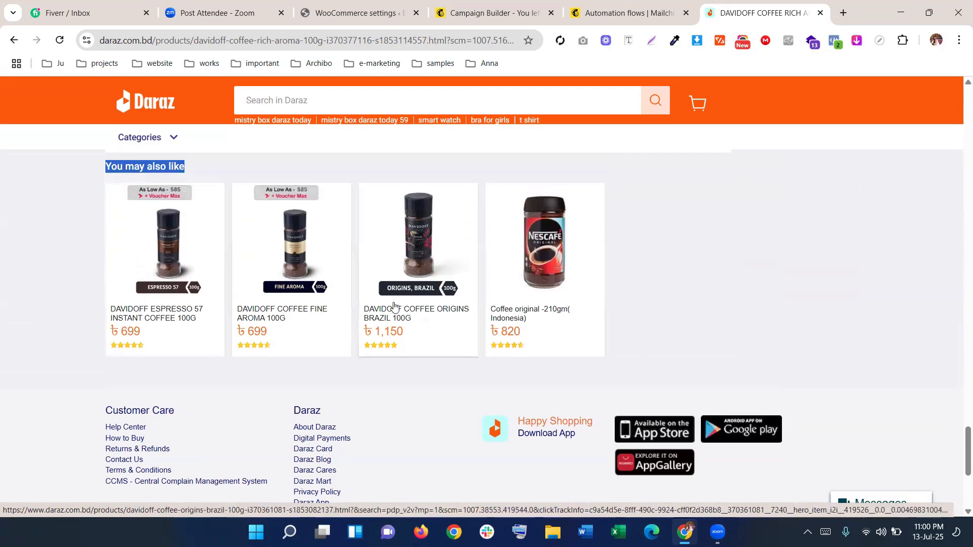
# - Return to the cart email in Mailchimp's editor
pyautogui.click(612, 5)
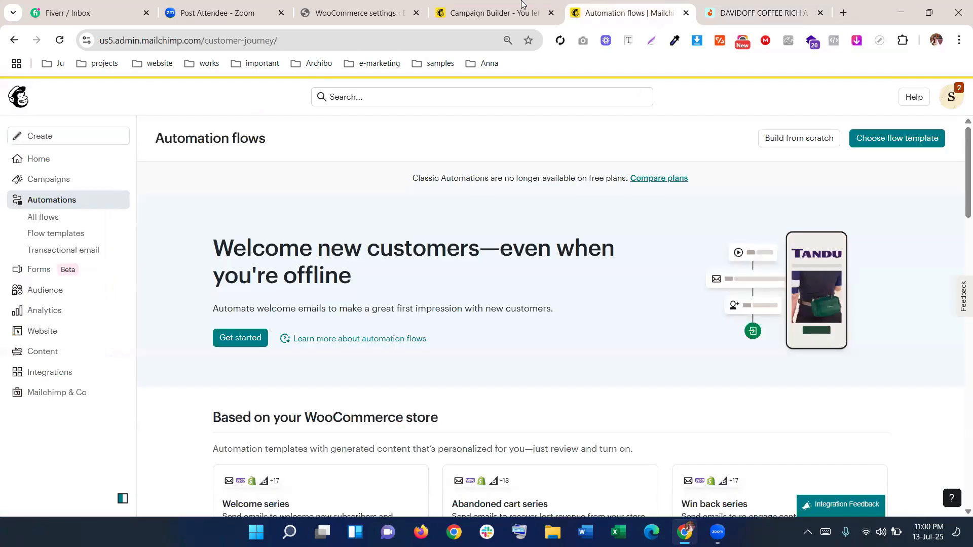
pyautogui.click(512, 7)
pyautogui.scroll(1, 572, 223)
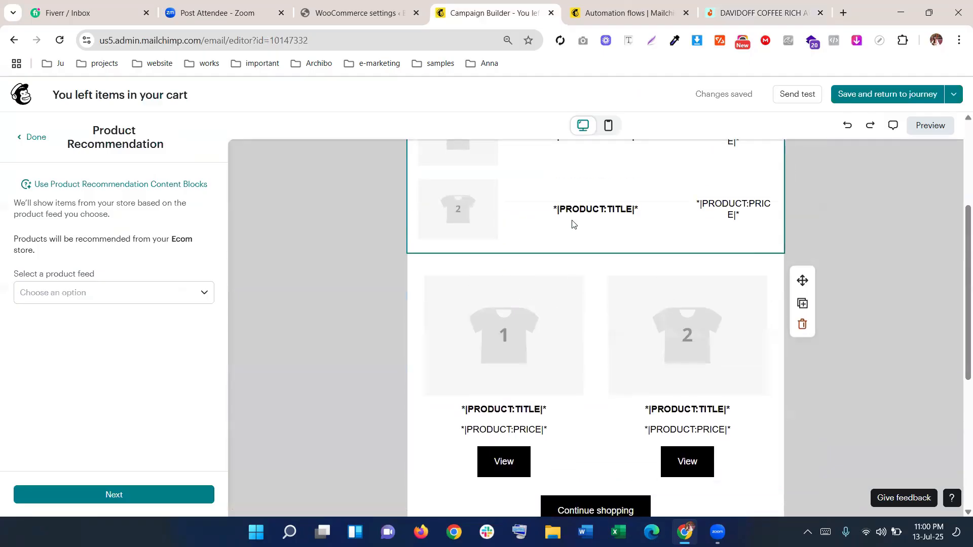
pyautogui.scroll(2, 577, 219)
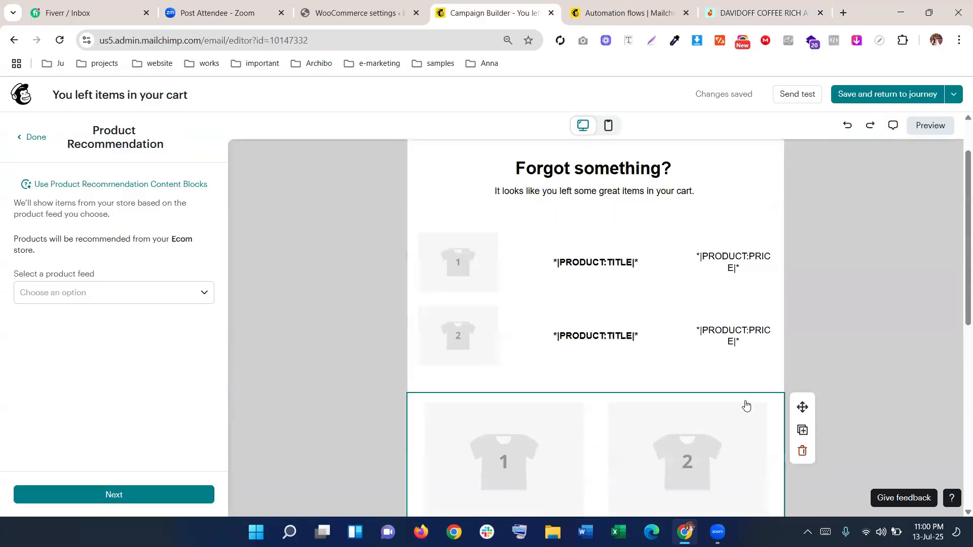
pyautogui.scroll(-5, 684, 338)
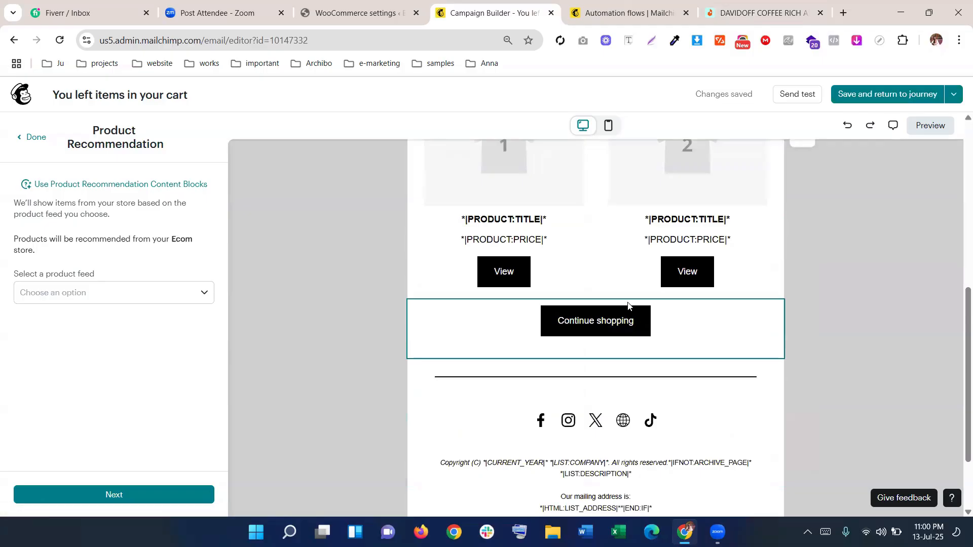
pyautogui.scroll(3, 628, 307)
pyautogui.scroll(-1, 628, 303)
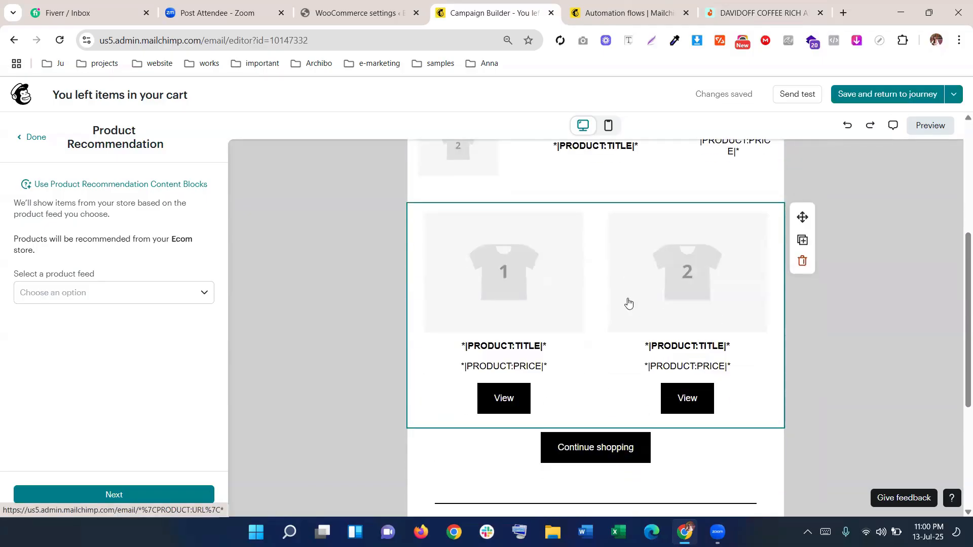
# - Check the product feed dropdown, which has no saved feeds, and reopen the product grid's settings
pyautogui.click(207, 295)
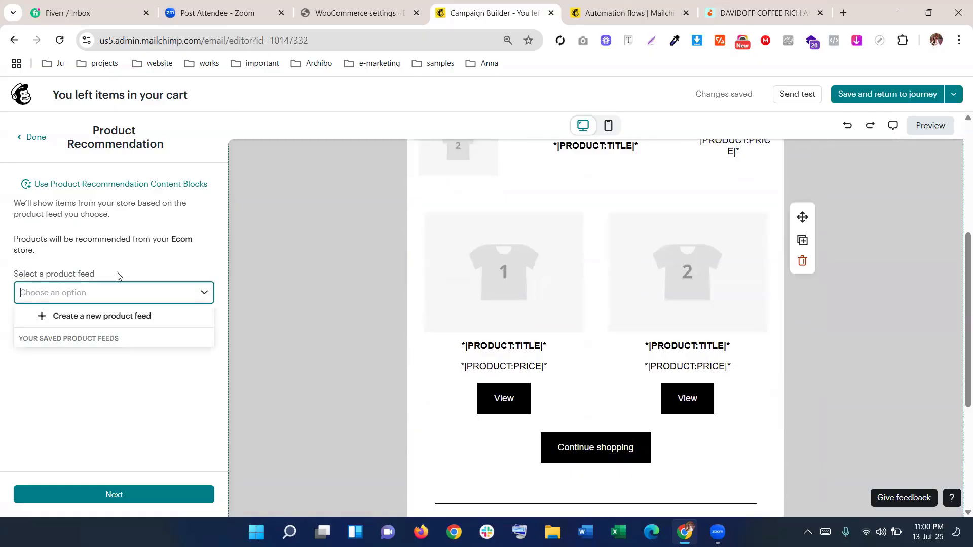
pyautogui.click(152, 262)
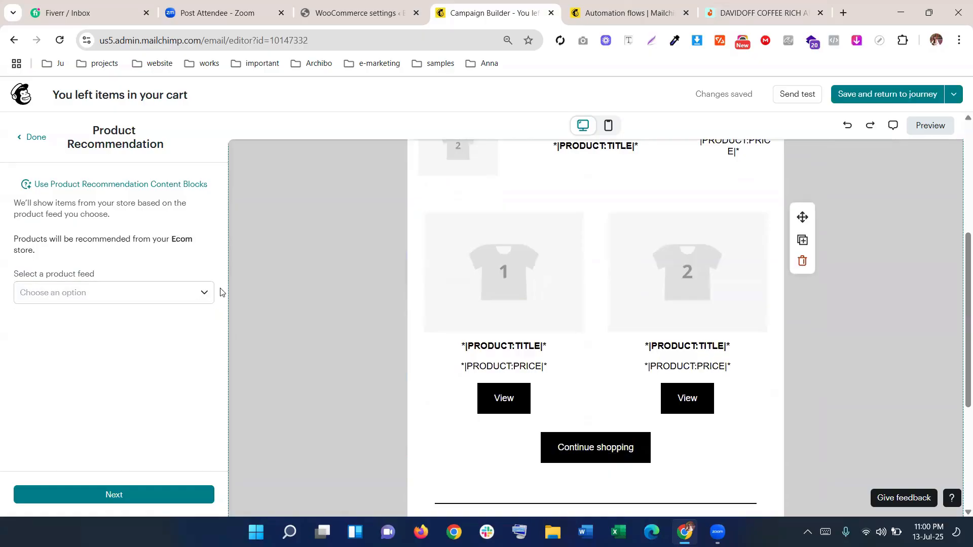
pyautogui.click(197, 293)
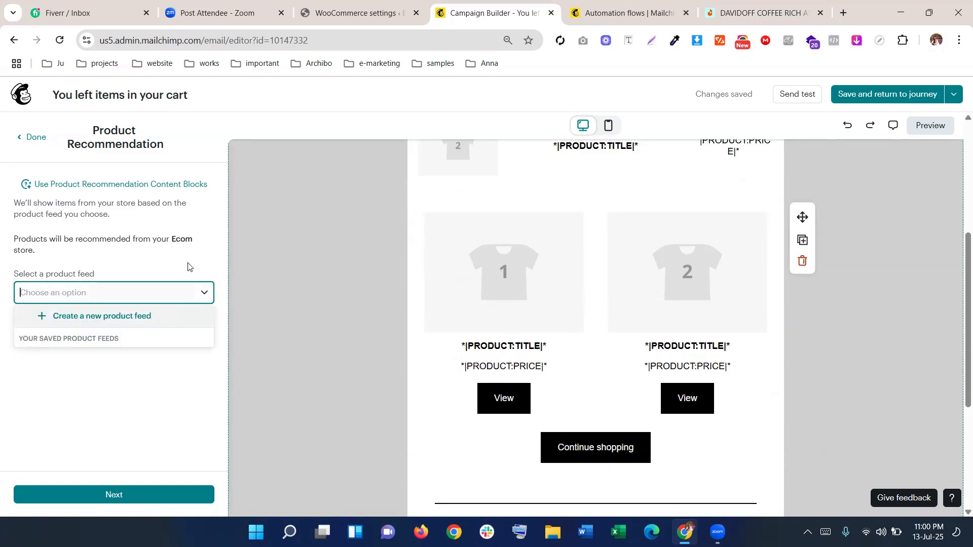
pyautogui.click(35, 142)
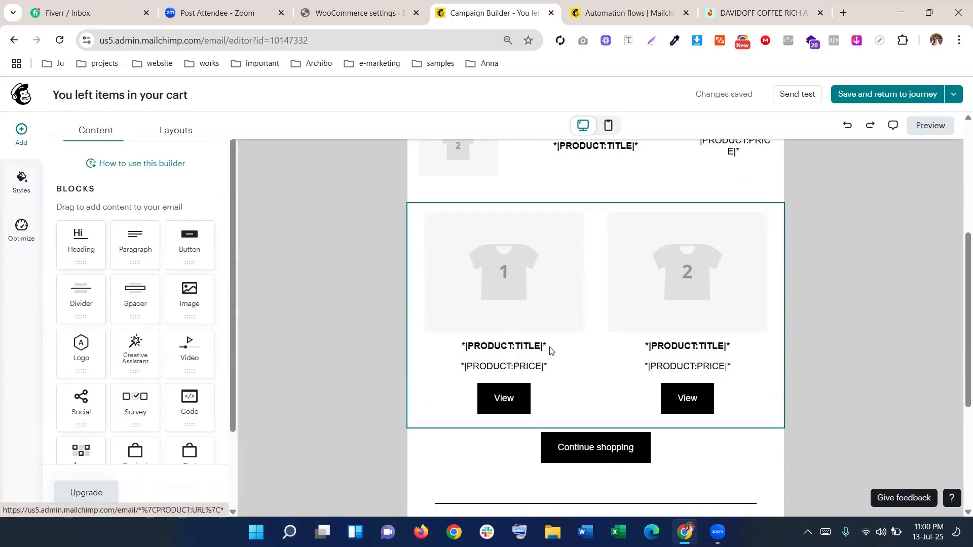
pyautogui.click(602, 283)
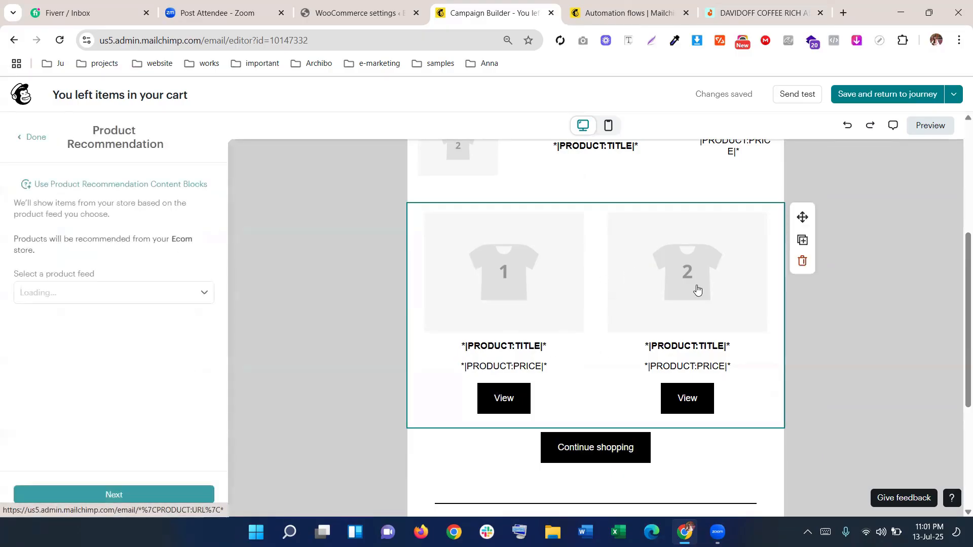
# - Delete the product recommendation grid and save the cart email back to the flow
pyautogui.click(803, 263)
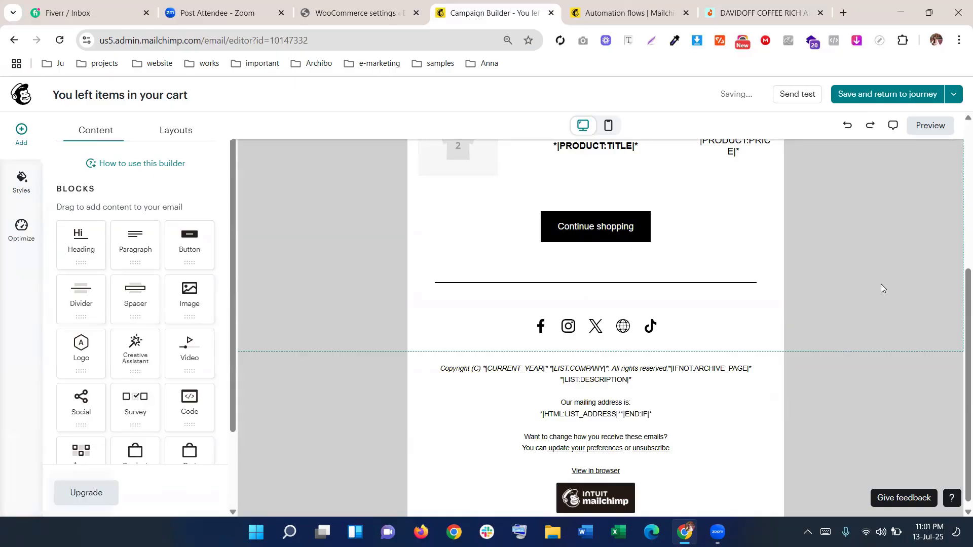
pyautogui.scroll(5, 881, 288)
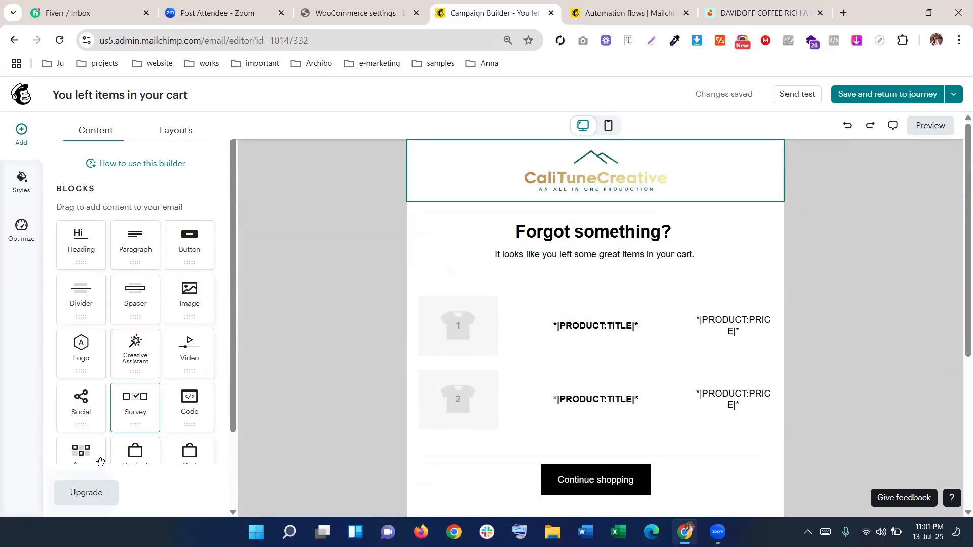
pyautogui.scroll(-2, 96, 406)
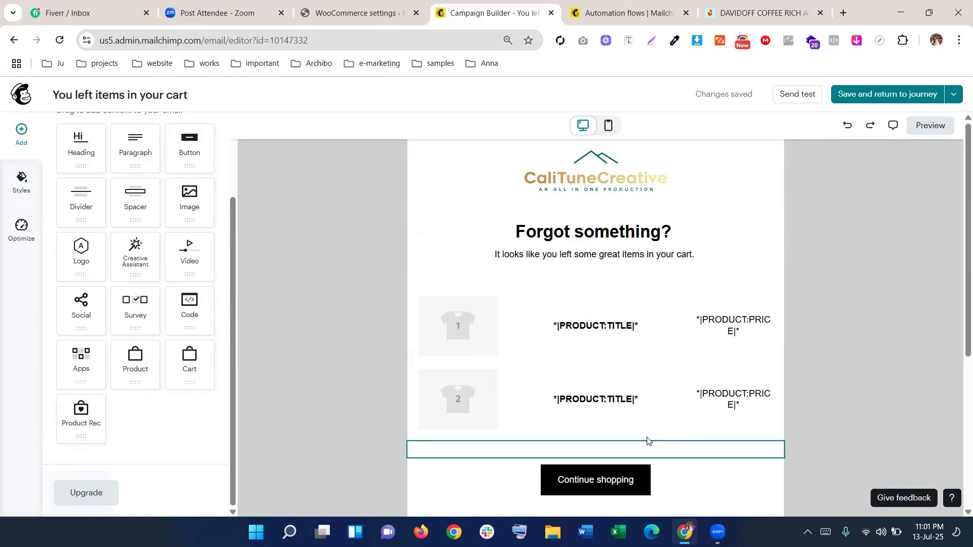
pyautogui.scroll(-3, 511, 404)
pyautogui.scroll(-3, 615, 363)
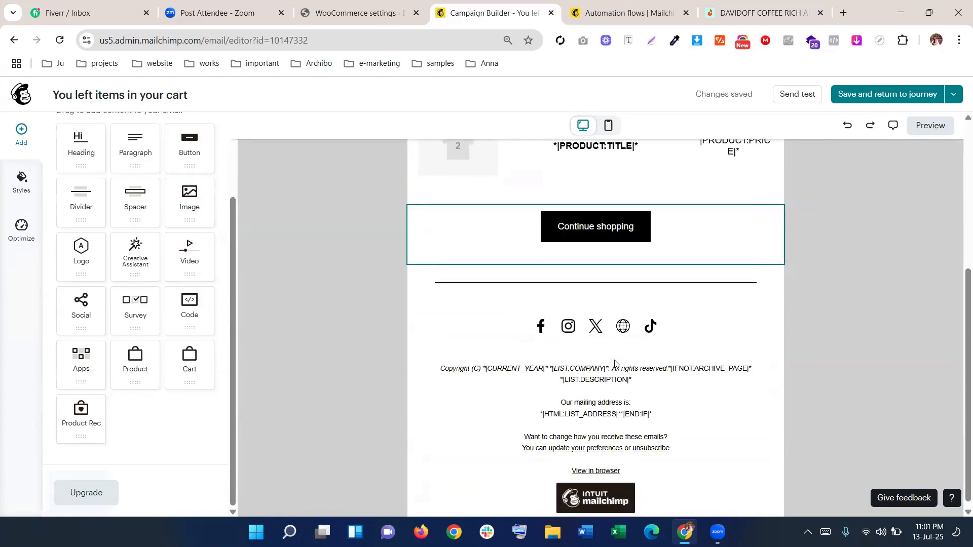
pyautogui.click(872, 103)
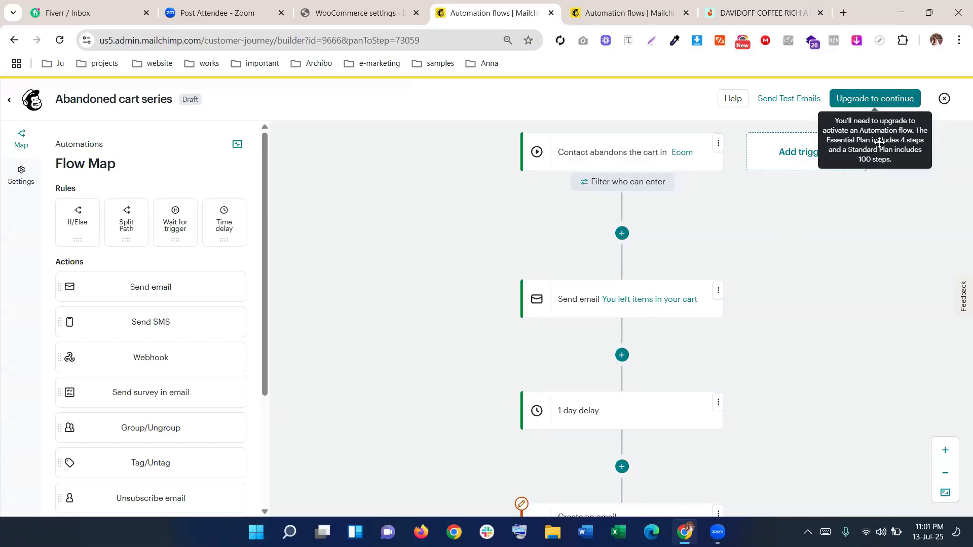
# - Scroll through the Abandoned cart series flow map to review its trigger, emails and delays
pyautogui.scroll(-1, 744, 295)
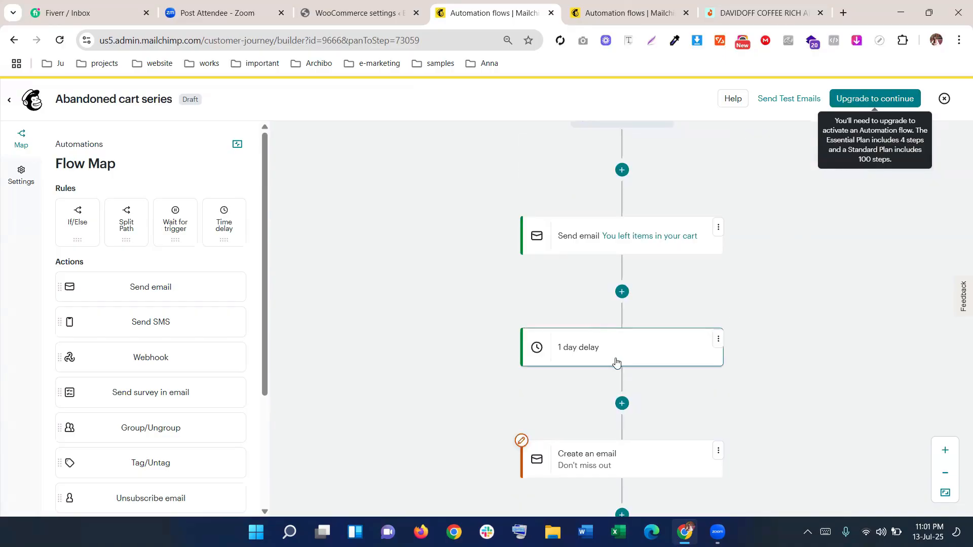
pyautogui.scroll(1, 617, 365)
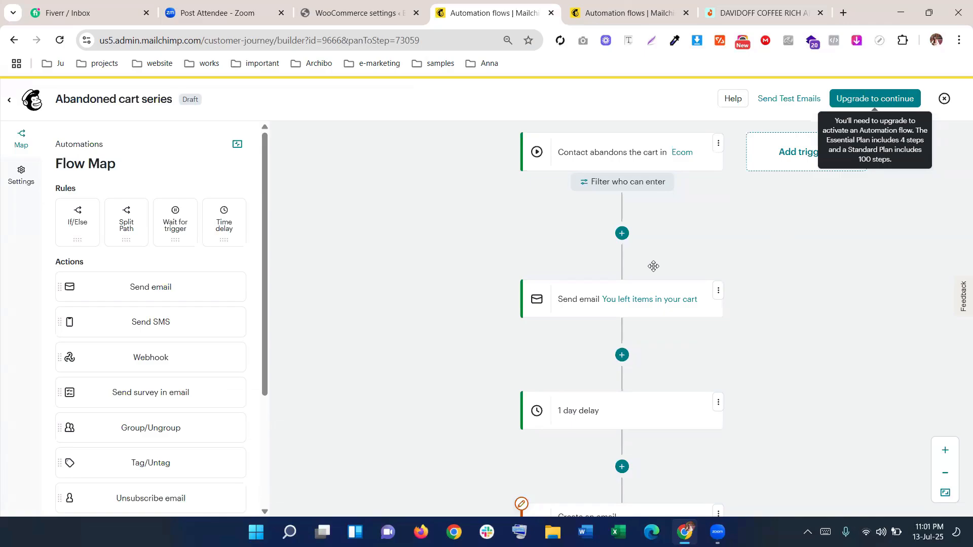
pyautogui.scroll(-1, 599, 301)
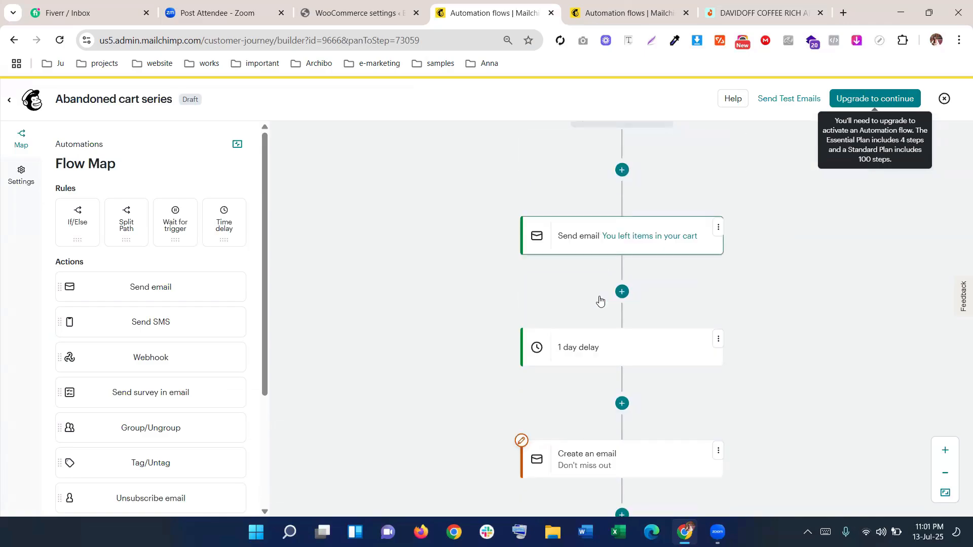
pyautogui.scroll(3, 603, 243)
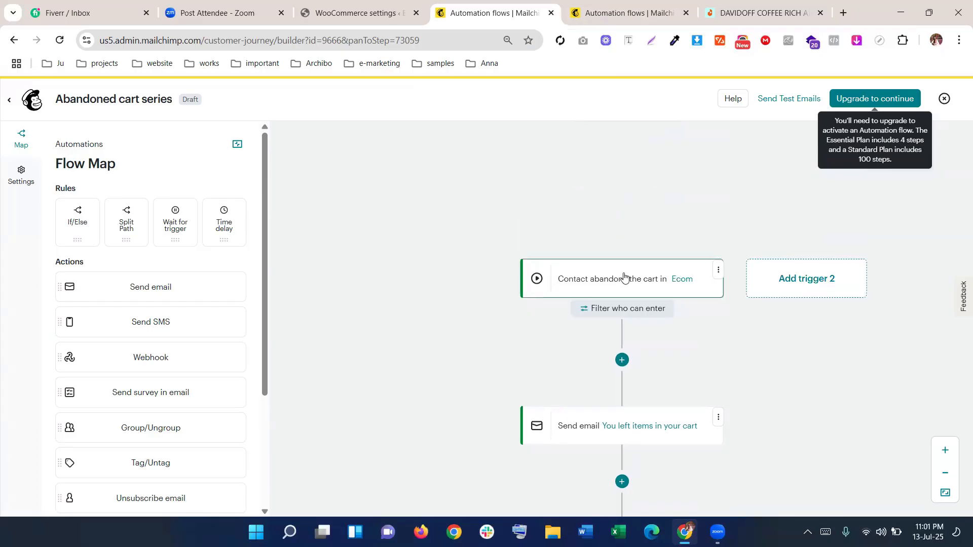
pyautogui.scroll(-4, 597, 283)
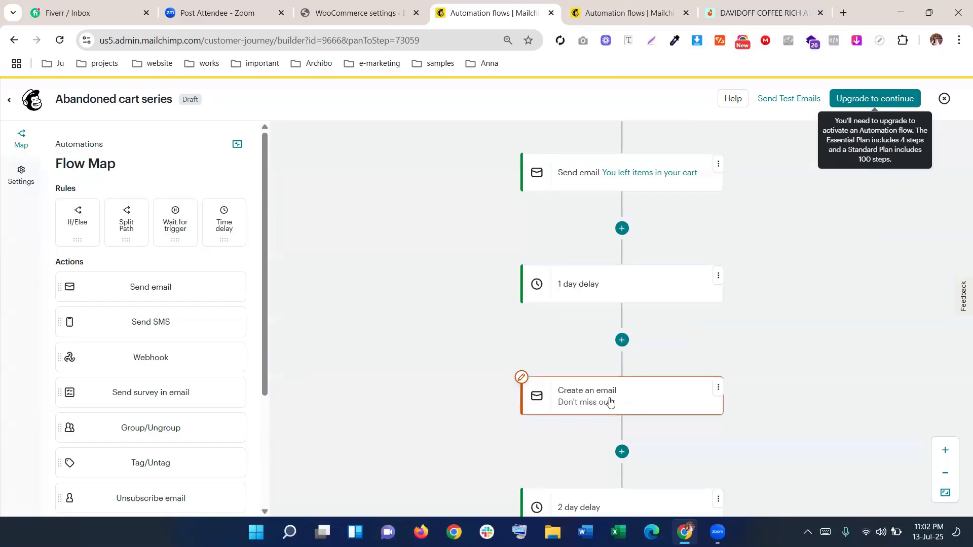
pyautogui.scroll(-5, 609, 402)
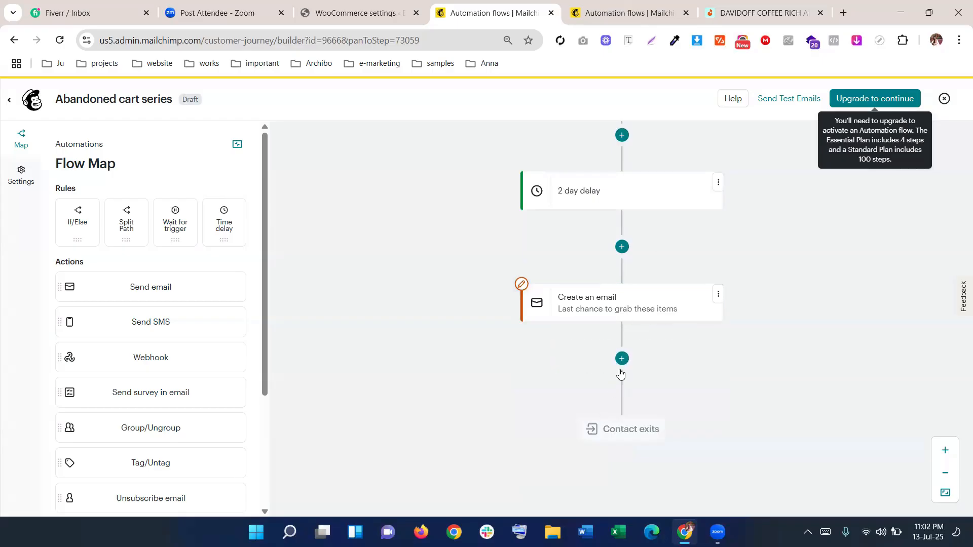
pyautogui.scroll(3, 621, 365)
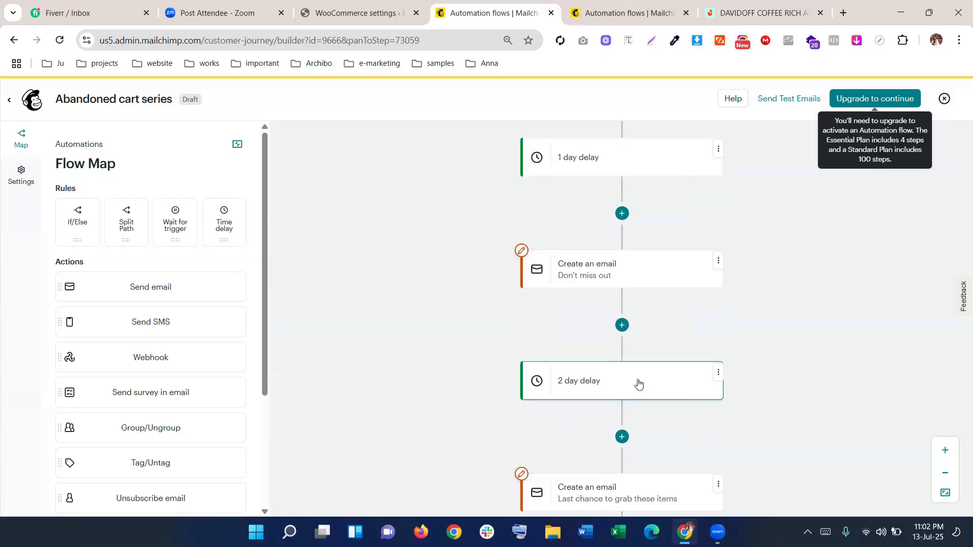
pyautogui.scroll(-2, 638, 384)
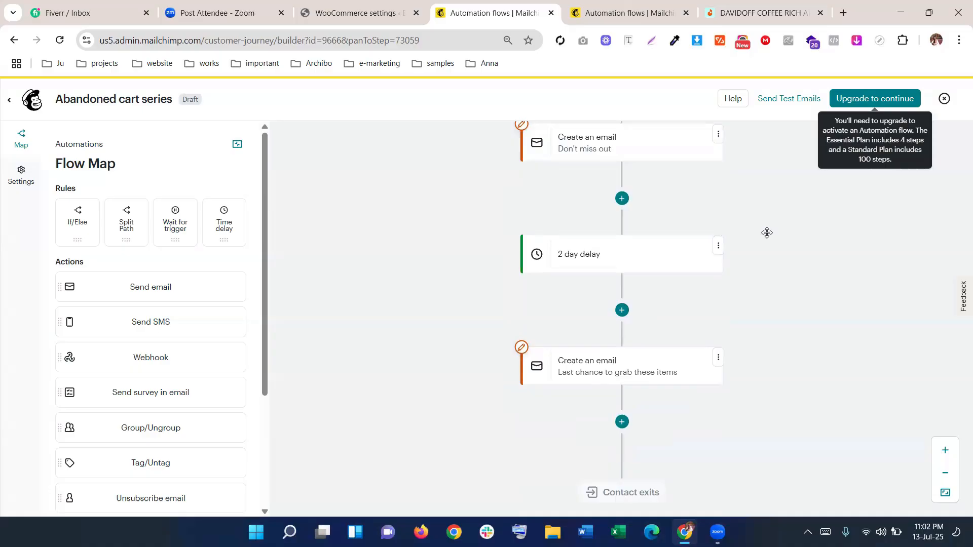
pyautogui.scroll(2, 668, 228)
pyautogui.scroll(-3, 675, 301)
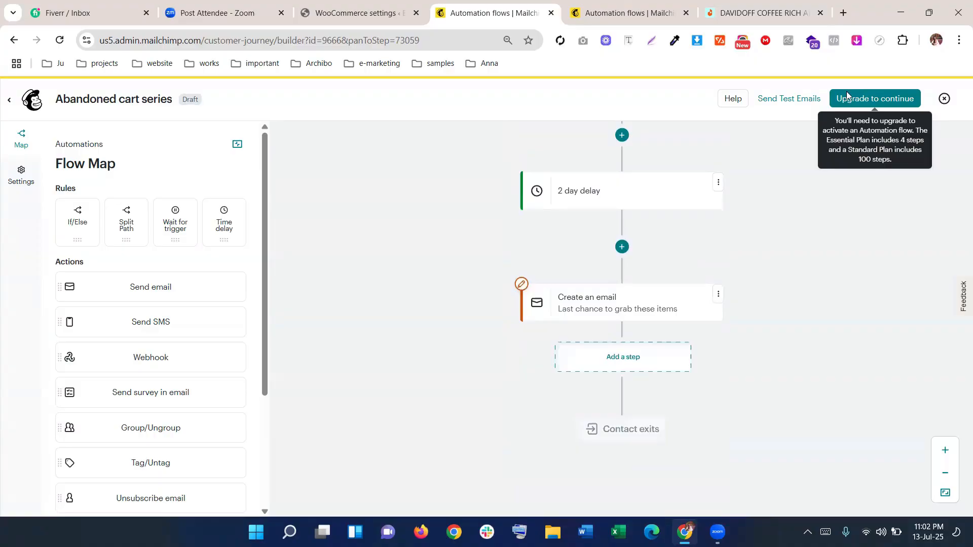
pyautogui.scroll(10, 583, 220)
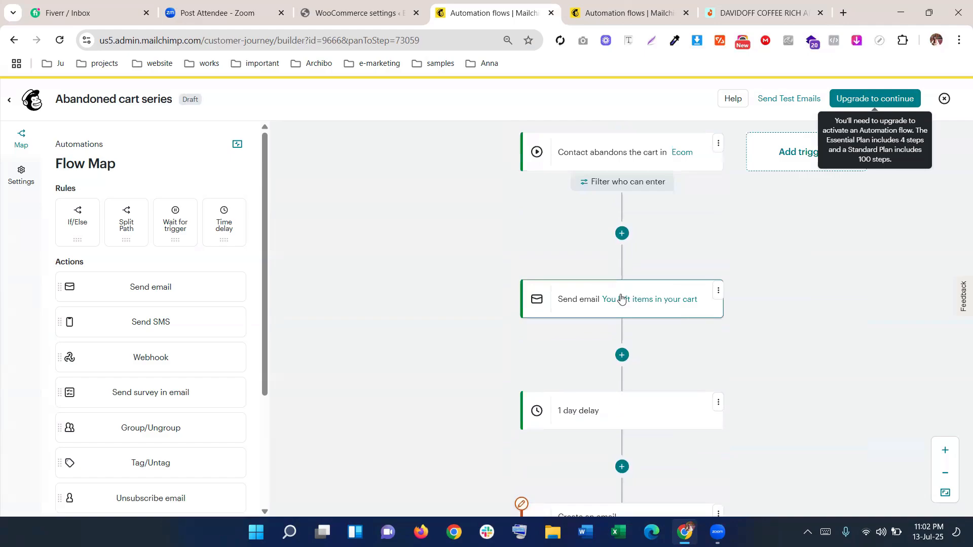
pyautogui.scroll(-2, 622, 298)
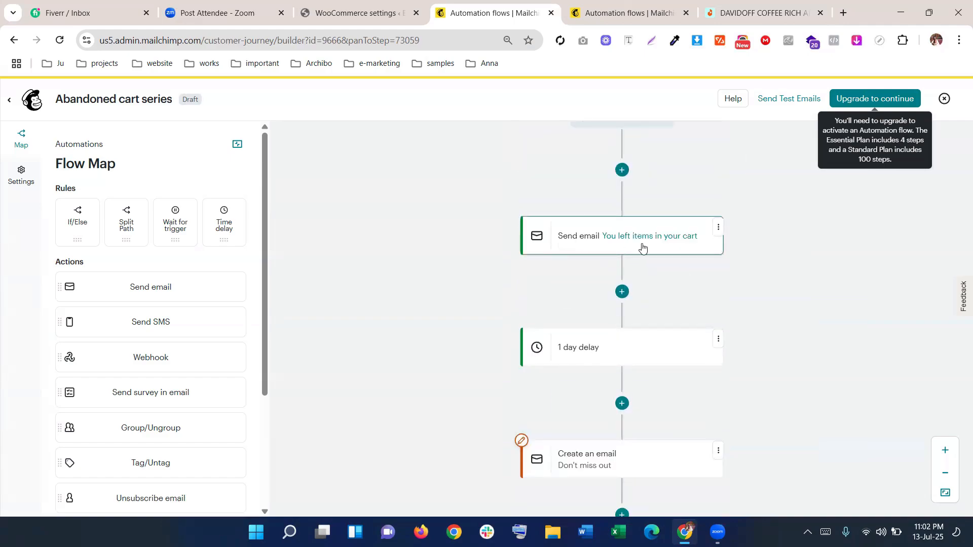
pyautogui.scroll(-1, 583, 305)
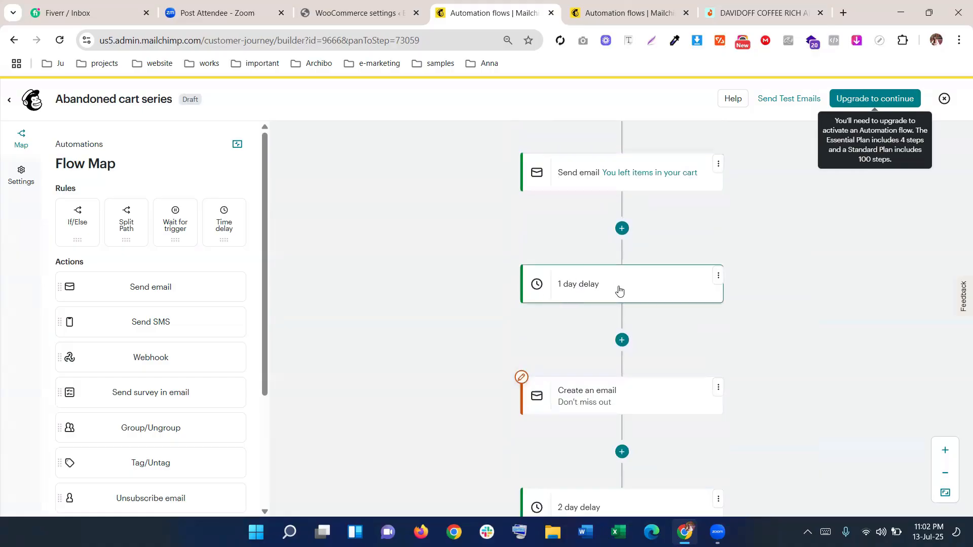
pyautogui.scroll(-2, 569, 272)
pyautogui.scroll(-2, 649, 261)
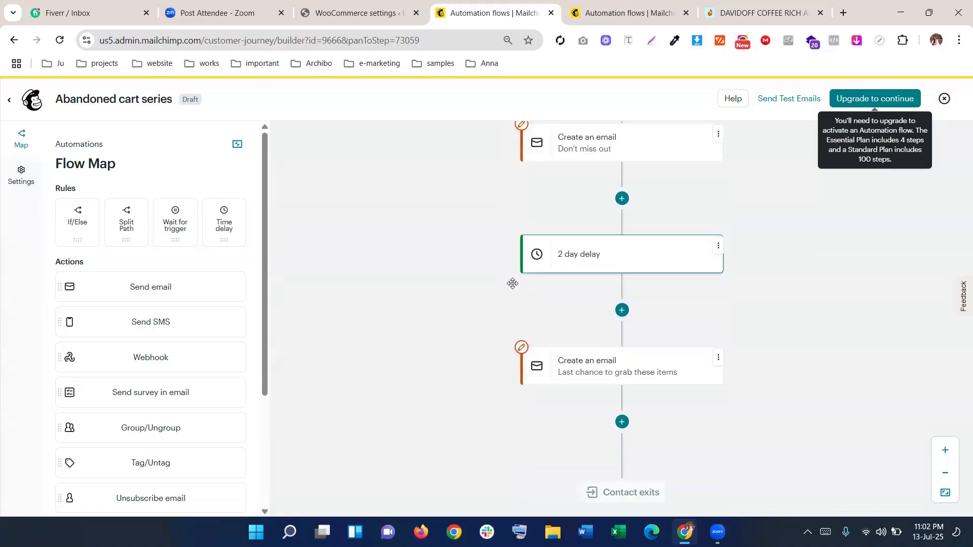
pyautogui.scroll(-1, 645, 378)
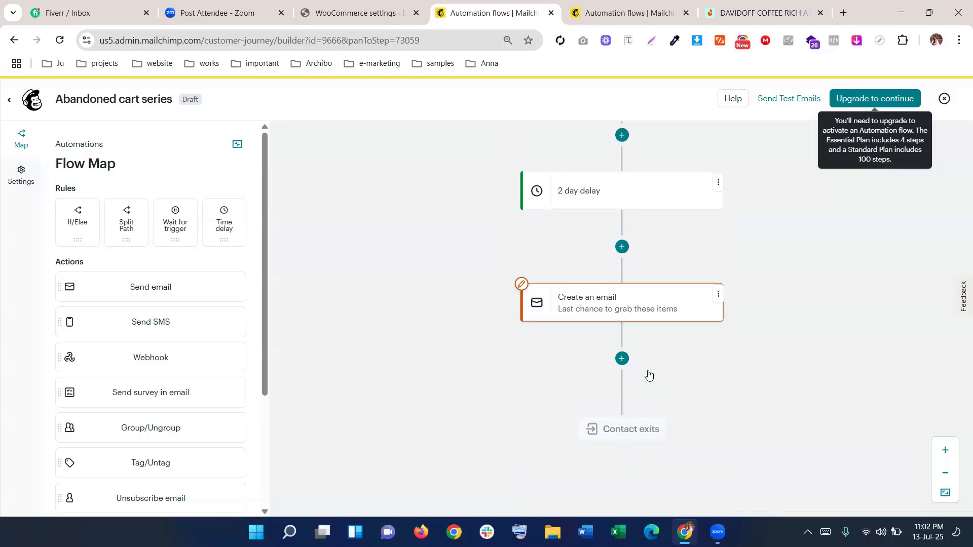
pyautogui.scroll(4, 678, 345)
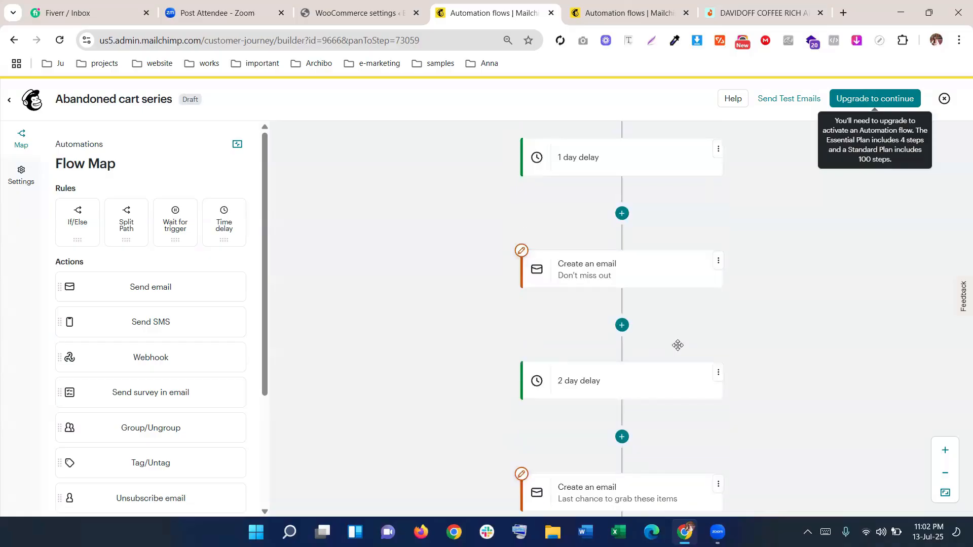
pyautogui.scroll(-1, 681, 335)
pyautogui.scroll(-4, 548, 299)
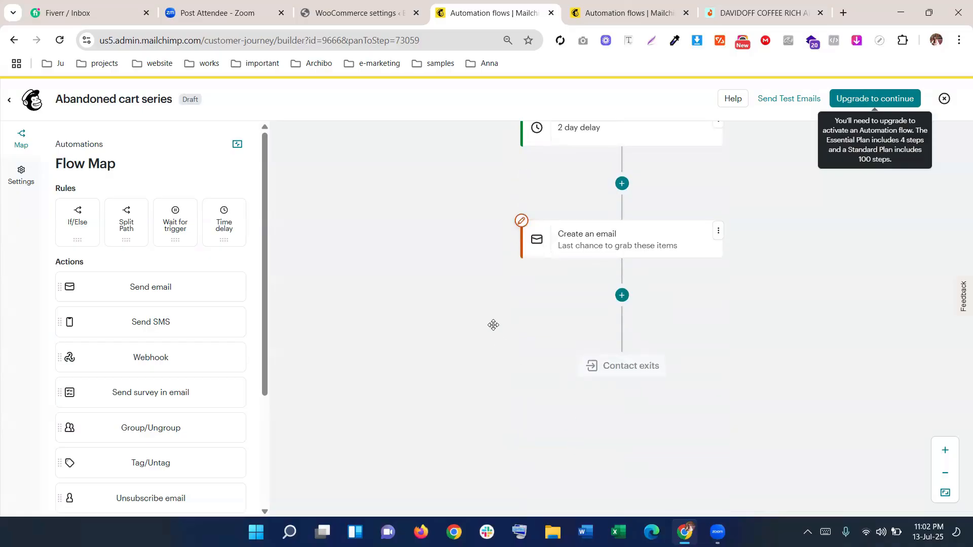
pyautogui.scroll(9, 513, 307)
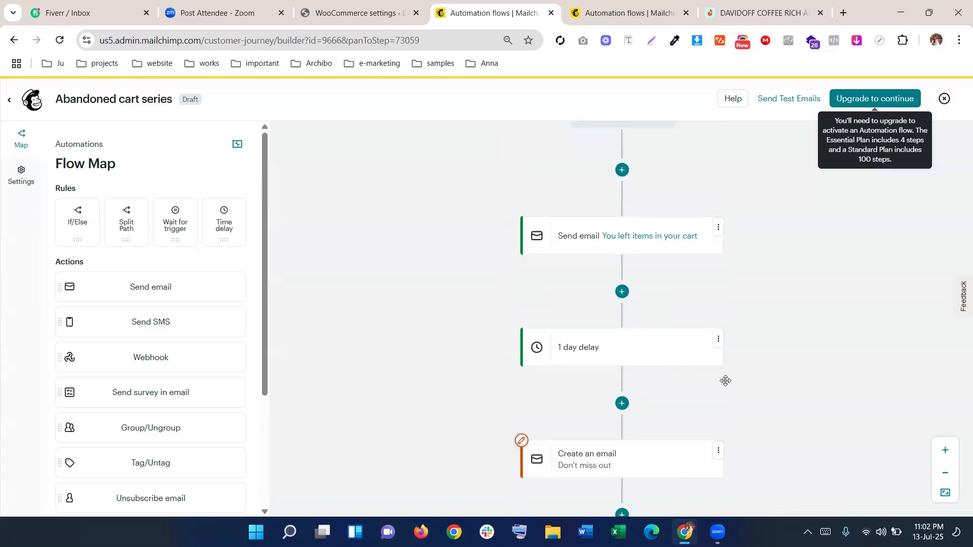
pyautogui.scroll(-3, 667, 289)
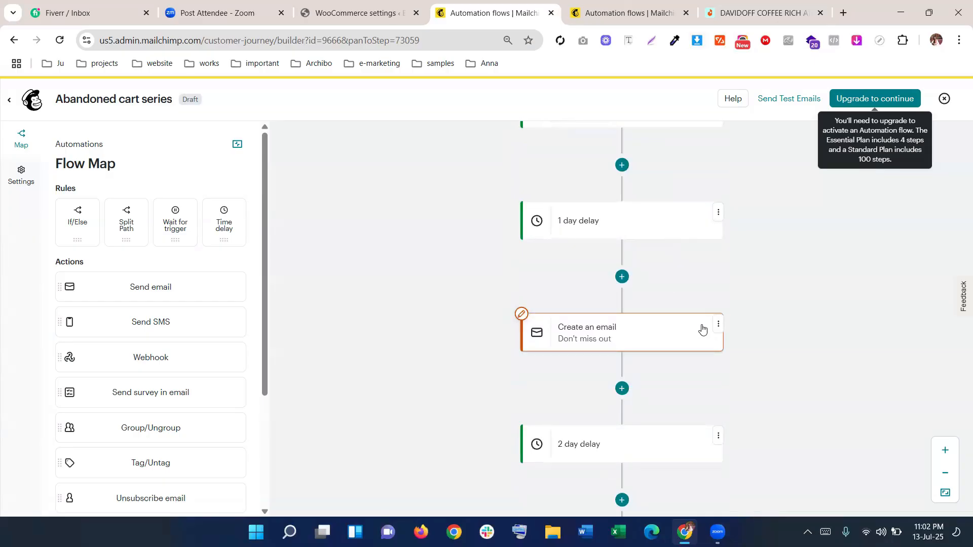
pyautogui.scroll(-2, 709, 332)
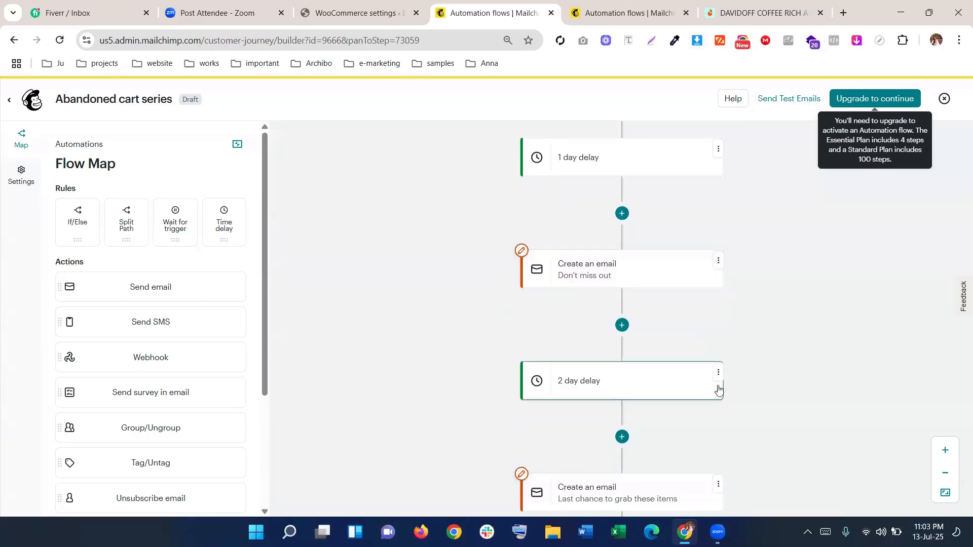
pyautogui.scroll(-4, 719, 387)
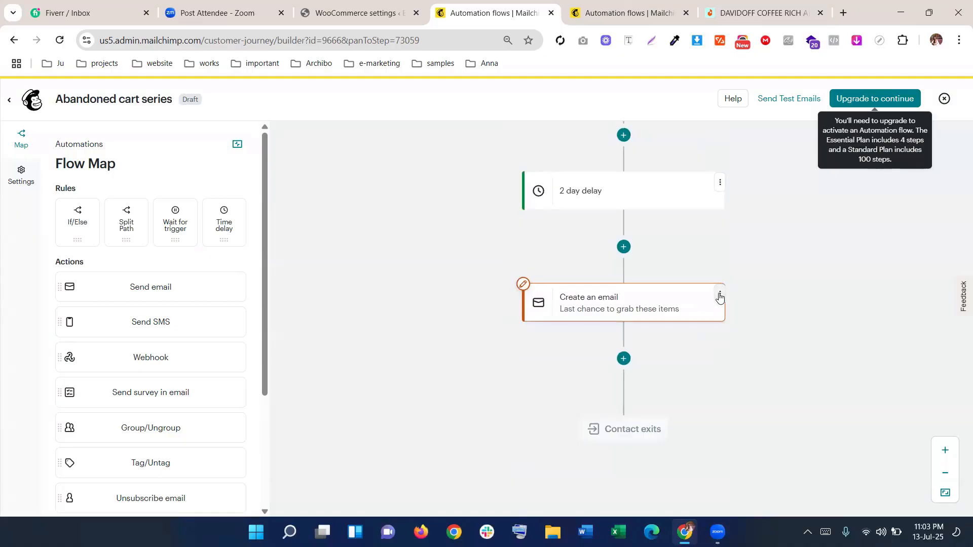
pyautogui.click(716, 294)
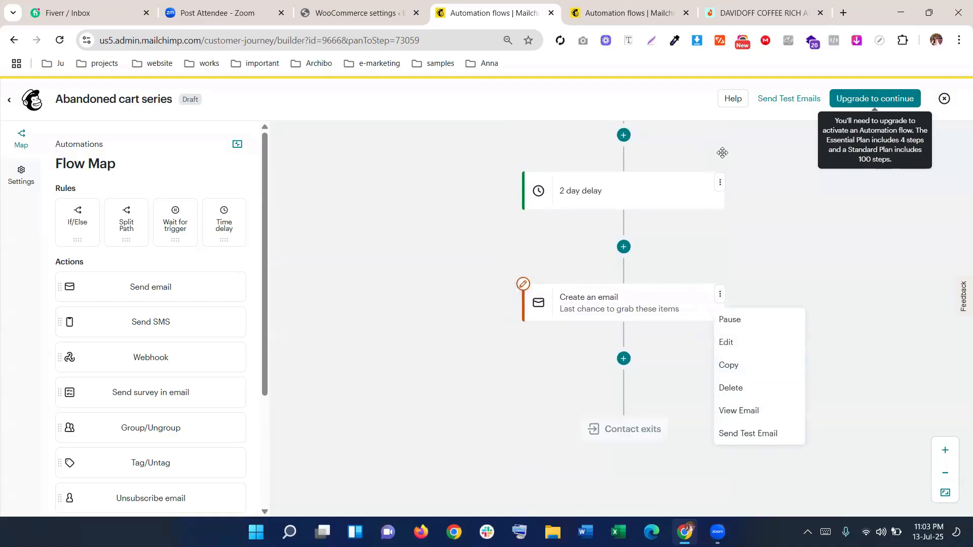
pyautogui.scroll(1, 743, 245)
pyautogui.click(844, 267)
pyautogui.scroll(4, 710, 203)
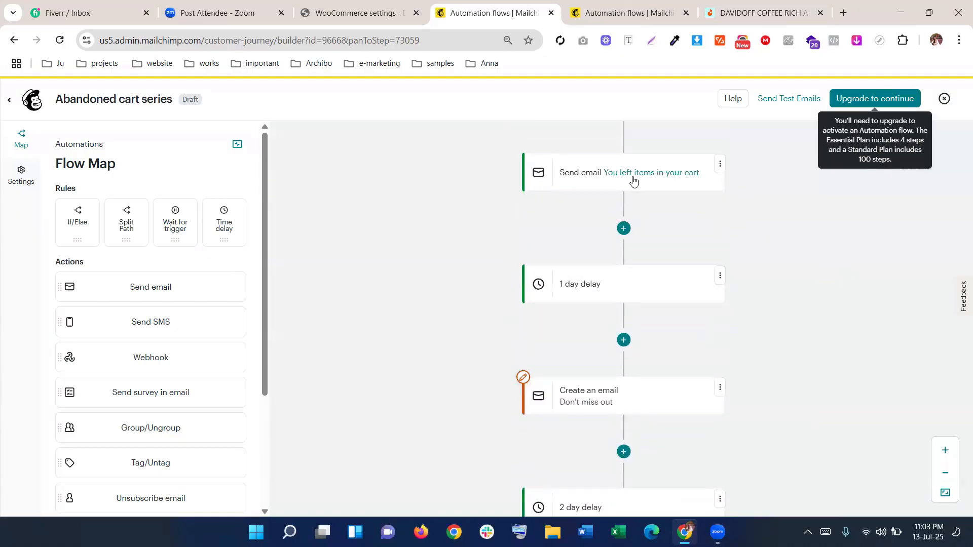
pyautogui.scroll(-4, 616, 281)
pyautogui.scroll(2, 617, 280)
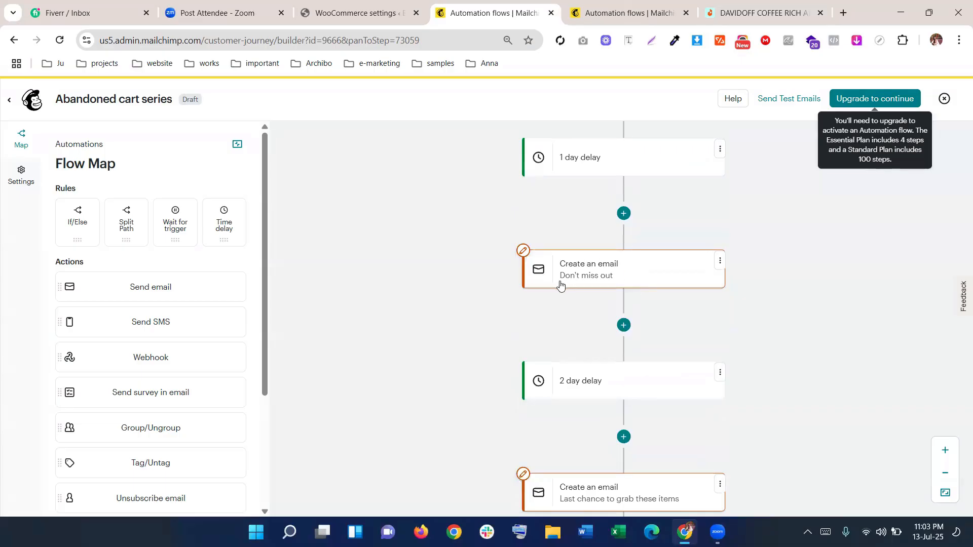
# - Design the 'Don't miss out' email from the 'Forgot something?' cart template, then return to the flow
pyautogui.click(596, 276)
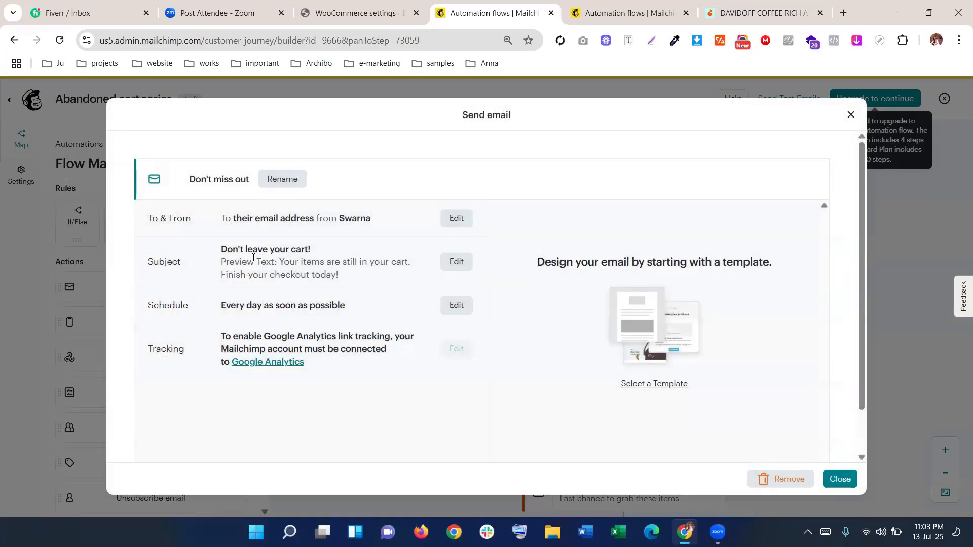
pyautogui.click(658, 386)
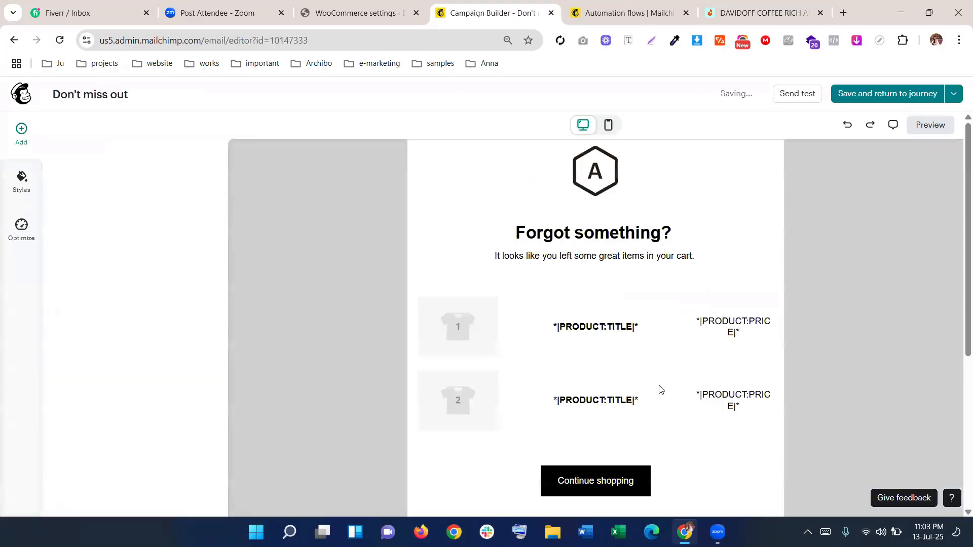
pyautogui.scroll(-2, 560, 316)
pyautogui.scroll(-2, 560, 315)
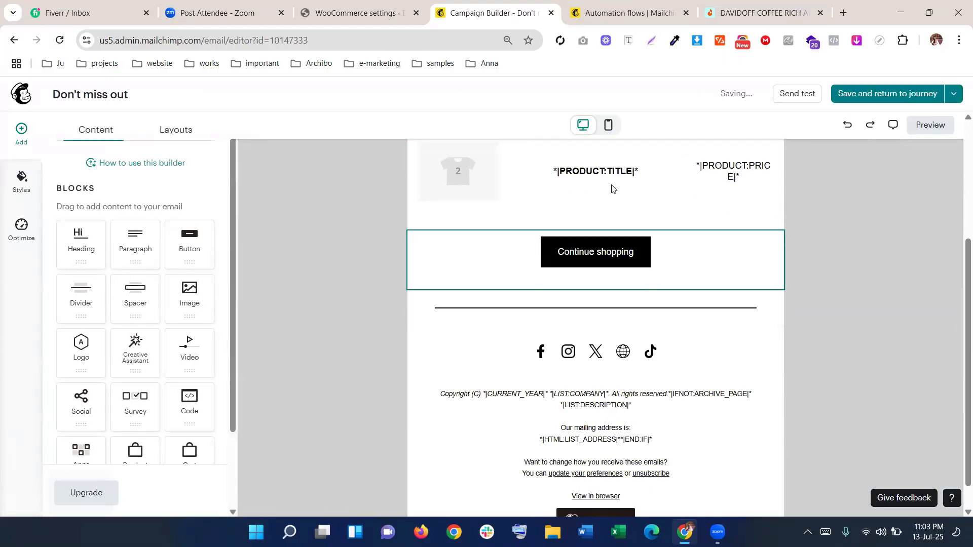
pyautogui.scroll(2, 667, 219)
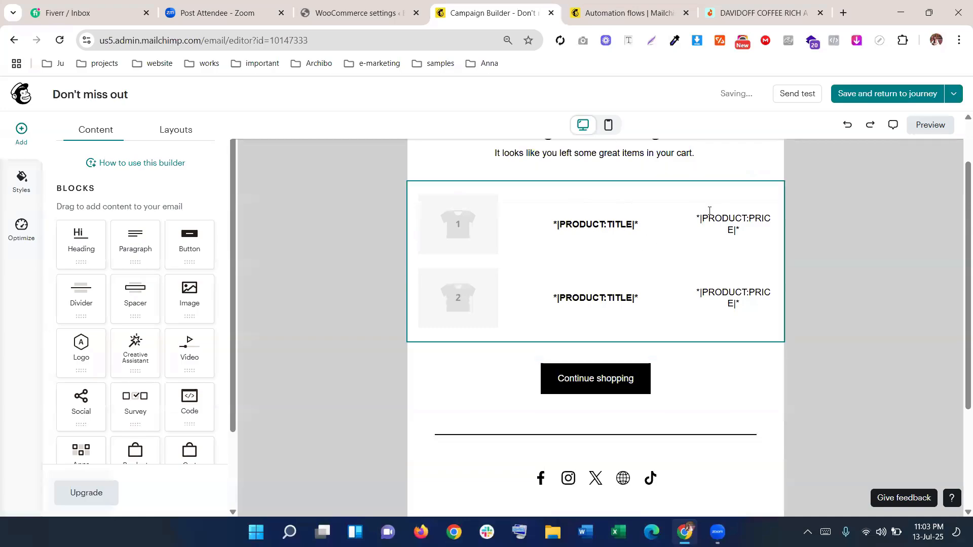
pyautogui.scroll(1, 624, 256)
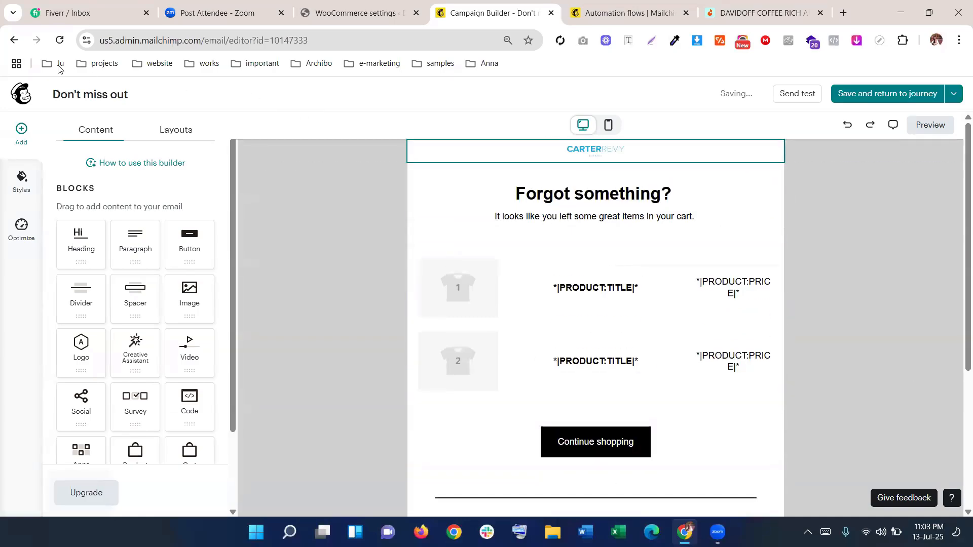
pyautogui.click(6, 43)
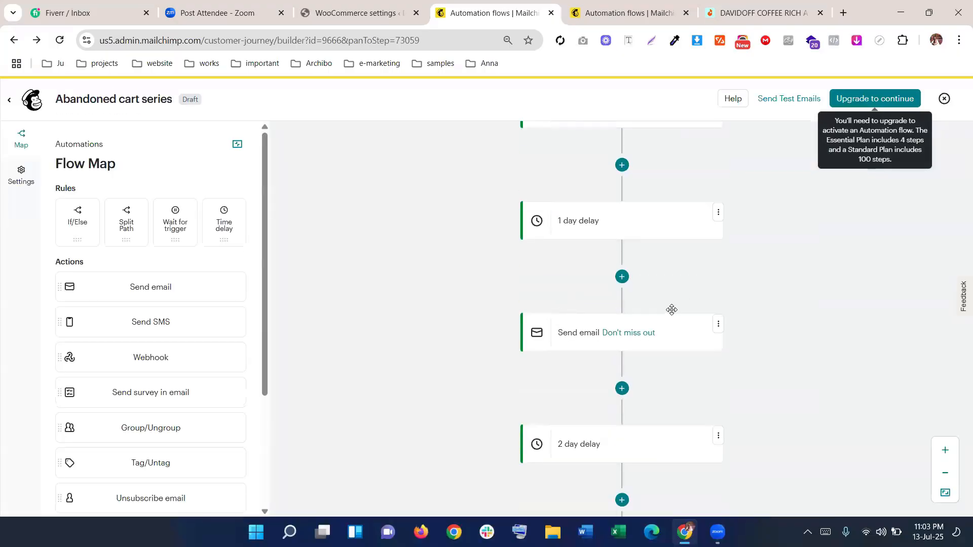
pyautogui.scroll(-2, 598, 339)
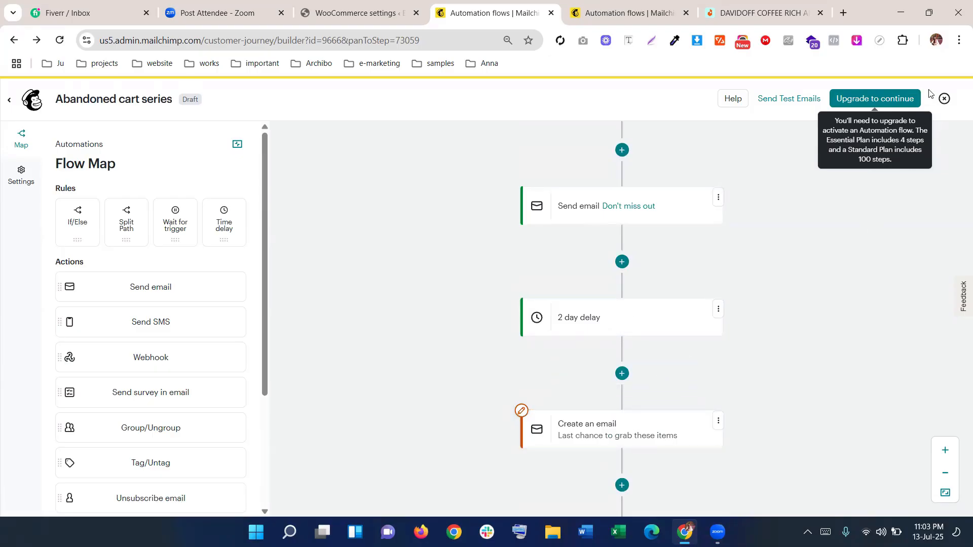
# - Save and close the Abandoned cart series flow and review the Automation flows list of drafts
pyautogui.click(944, 99)
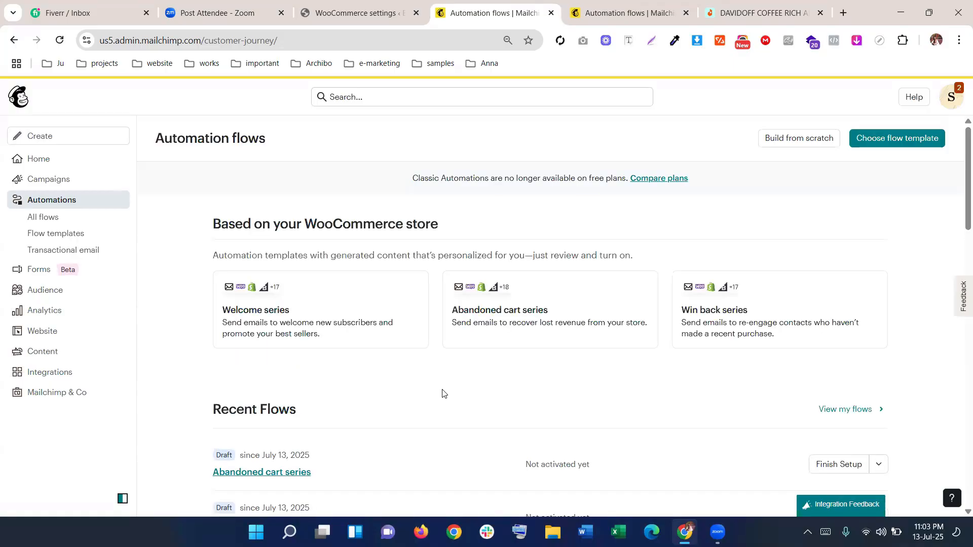
pyautogui.scroll(-4, 446, 380)
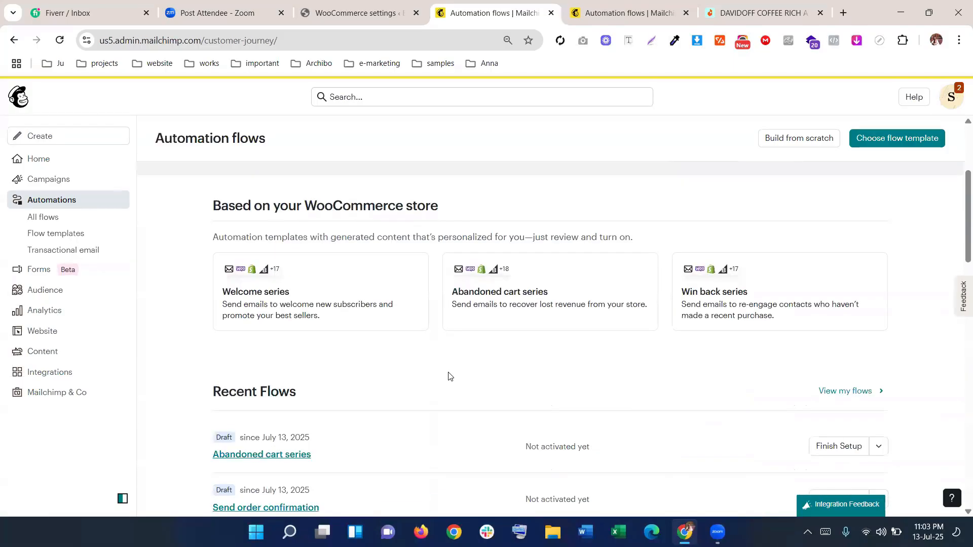
pyautogui.scroll(-3, 448, 376)
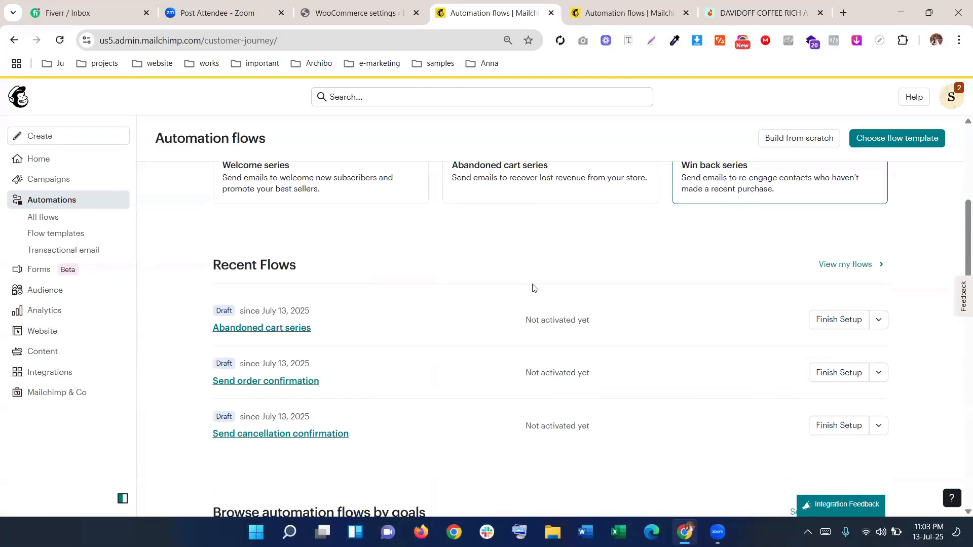
pyautogui.scroll(-4, 405, 329)
pyautogui.scroll(1, 400, 325)
pyautogui.scroll(4, 400, 327)
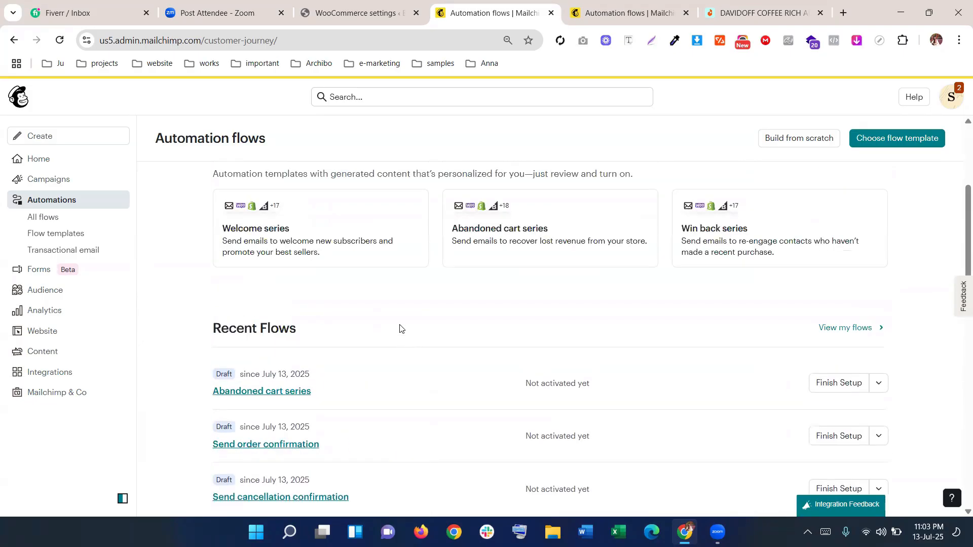
# - Switch to WooCommerce Settings > Emails and review the New order, Completed order and other notifications
pyautogui.hotkey('ctrl', 'shift', 'Tab')
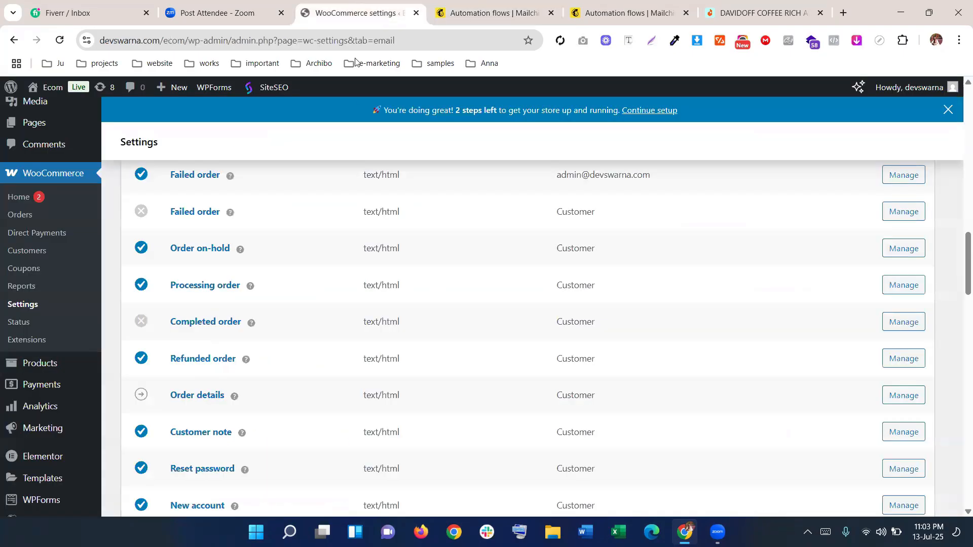
pyautogui.scroll(-1, 368, 332)
pyautogui.scroll(-3, 368, 332)
pyautogui.scroll(7, 367, 332)
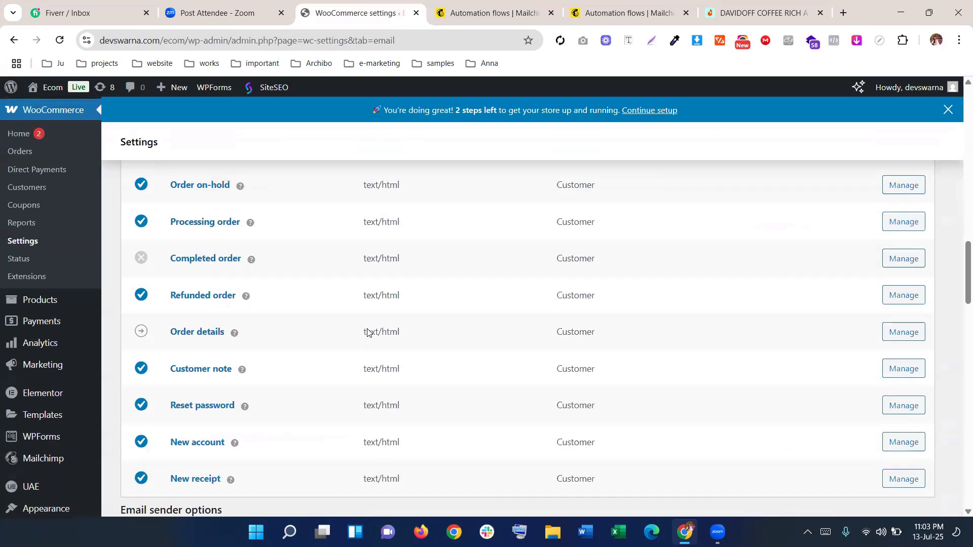
pyautogui.scroll(3, 367, 328)
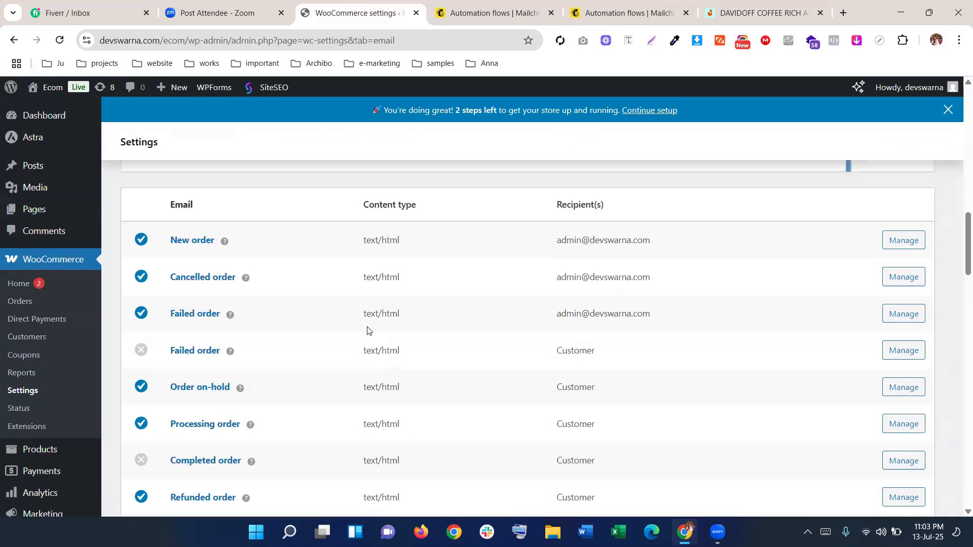
pyautogui.scroll(1, 326, 282)
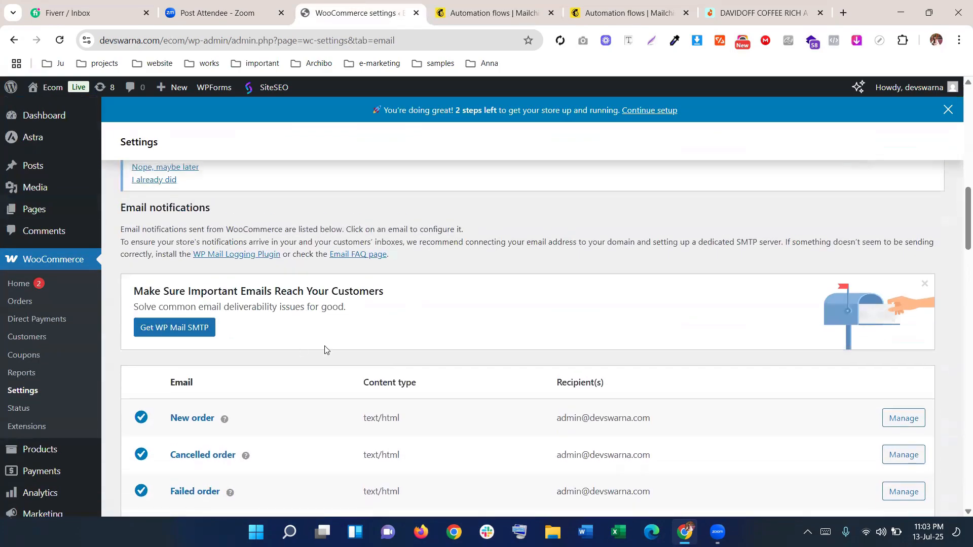
pyautogui.scroll(3, 326, 347)
pyautogui.scroll(-2, 329, 347)
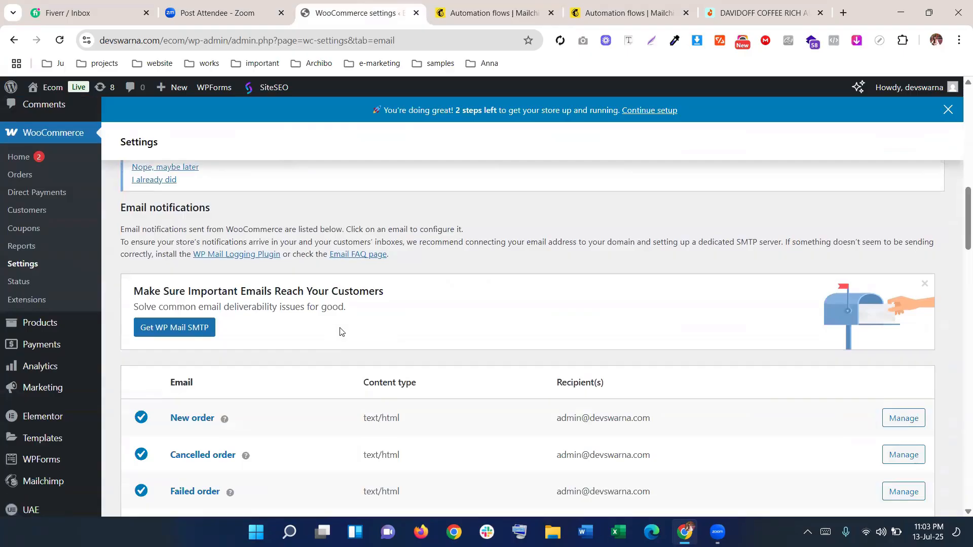
pyautogui.scroll(-7, 340, 331)
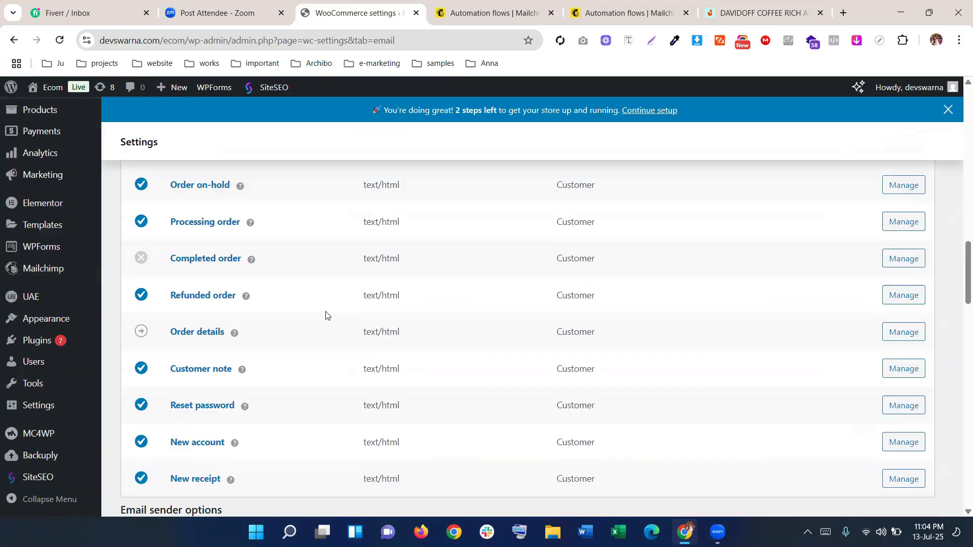
# - Close the duplicate Automation flows tab and the DAVIDOFF COFFEE RICH product tab
pyautogui.click(615, 9)
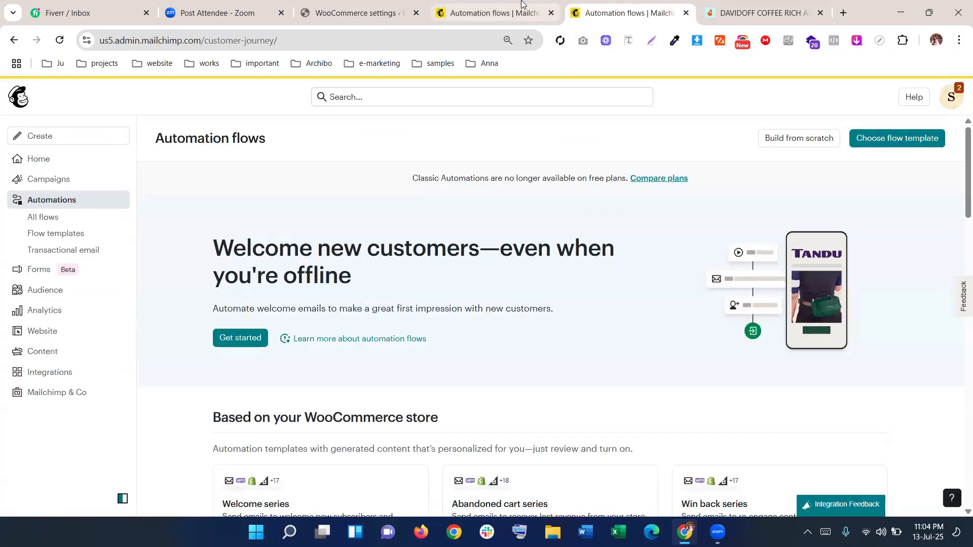
pyautogui.click(686, 13)
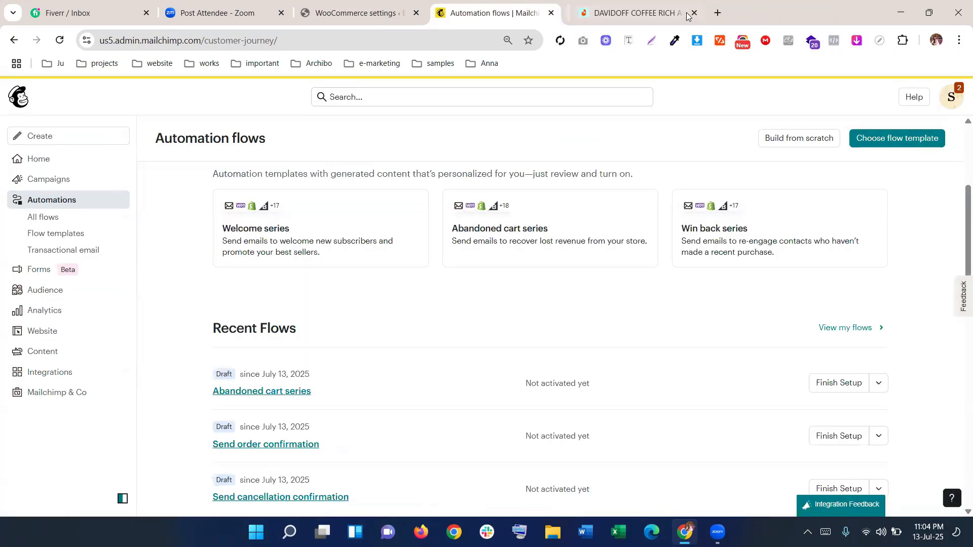
pyautogui.click(694, 13)
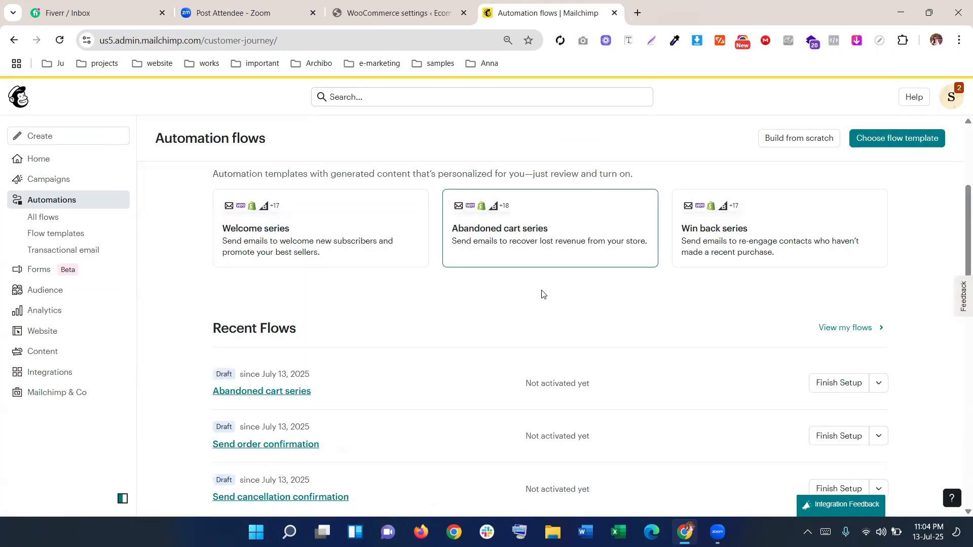
# - Glance at the WooCommerce email settings, then return to Mailchimp's WooCommerce flow templates
pyautogui.click(430, 12)
pyautogui.scroll(-3, 348, 354)
pyautogui.scroll(3, 322, 369)
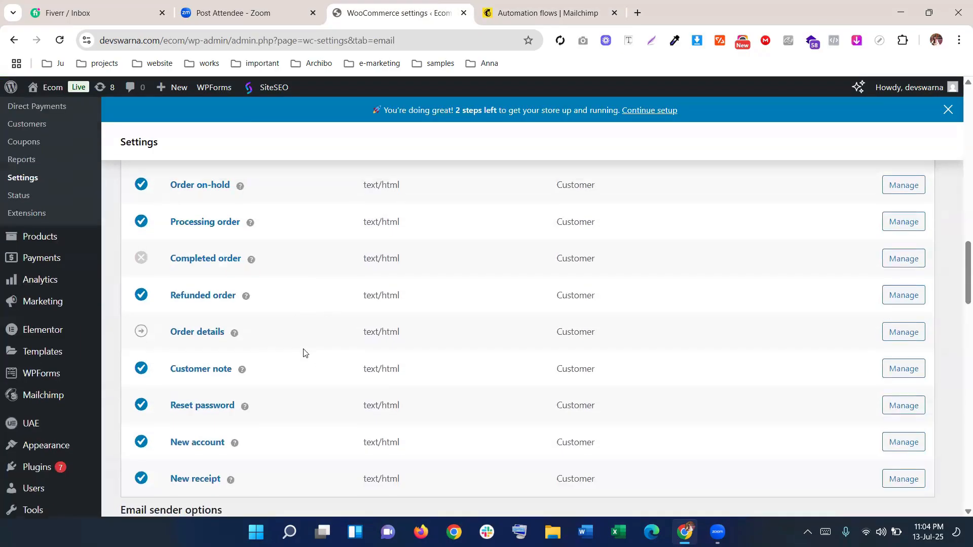
pyautogui.click(518, 4)
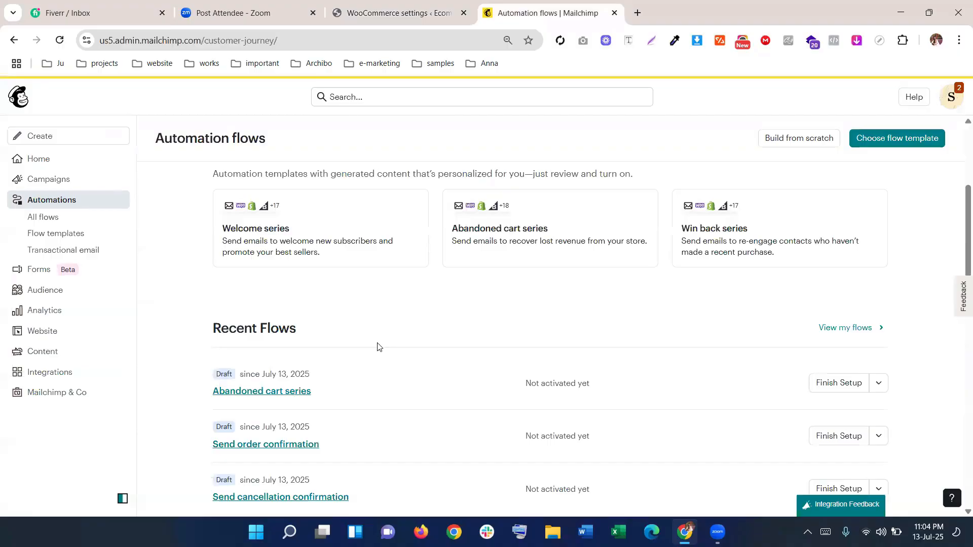
pyautogui.scroll(-3, 390, 398)
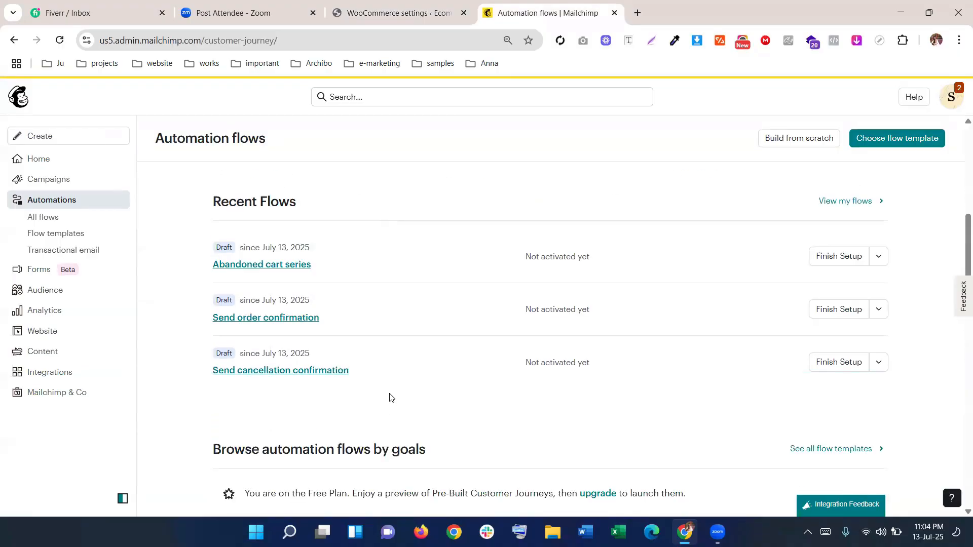
pyautogui.scroll(-4, 389, 398)
pyautogui.scroll(-2, 389, 399)
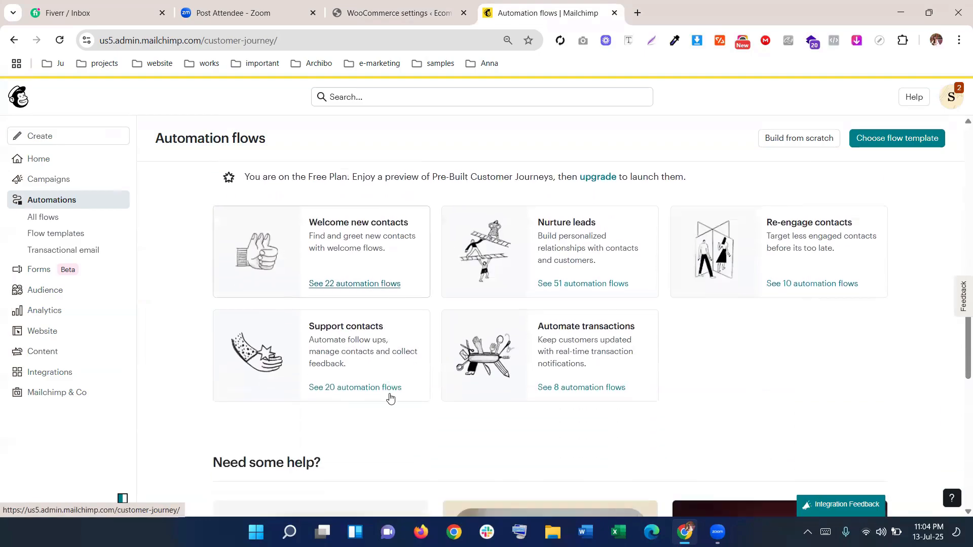
pyautogui.scroll(8, 390, 398)
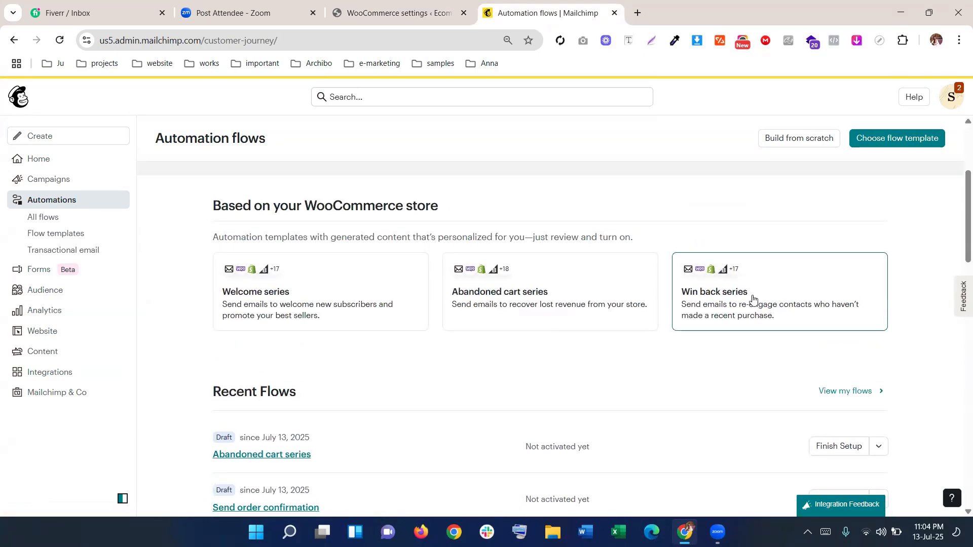
# - Open the Win back series flow template and read its heading and description
pyautogui.click(747, 304)
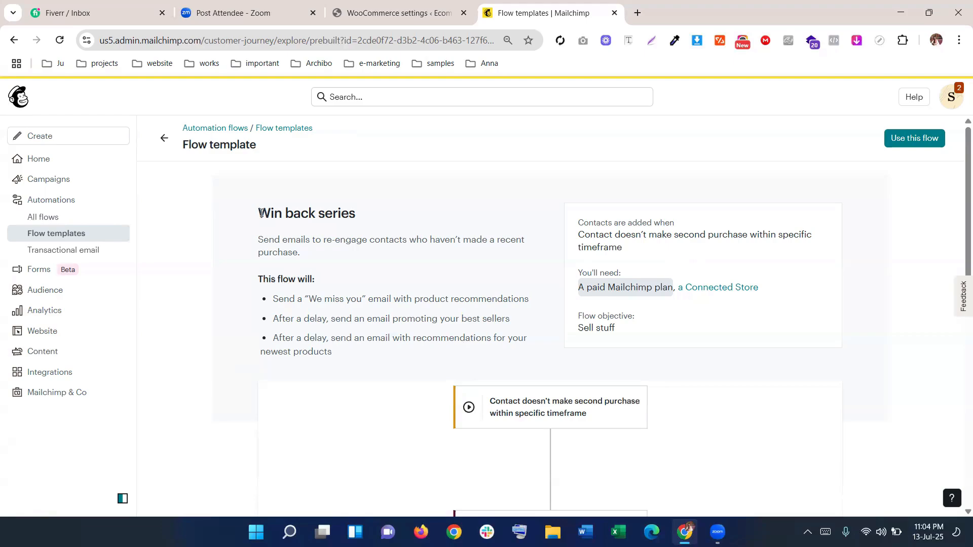
pyautogui.moveTo(260, 213); pyautogui.dragTo(361, 215)
pyautogui.click(361, 214)
pyautogui.moveTo(260, 213); pyautogui.dragTo(352, 352)
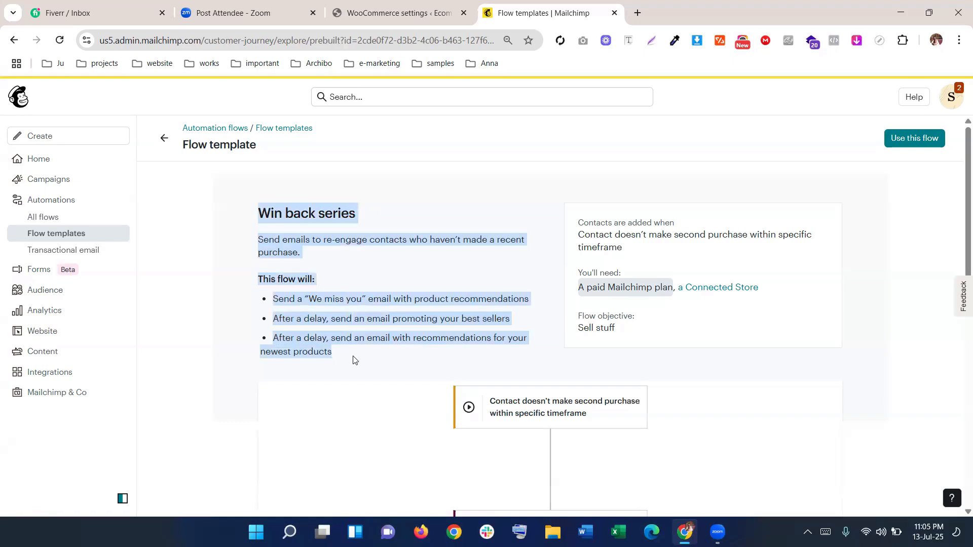
pyautogui.click(353, 356)
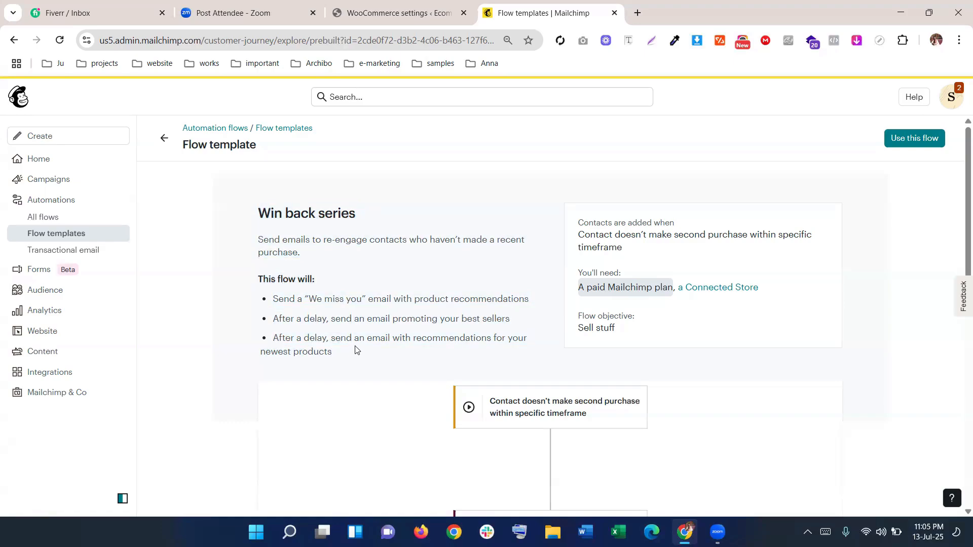
# - Reread the template's one-line description and its We miss you, best sellers and newest products emails
pyautogui.moveTo(259, 215)
pyautogui.mouseDown()
pyautogui.moveTo(259, 239)
pyautogui.moveTo(353, 354)
pyautogui.moveTo(261, 284)
pyautogui.moveTo(262, 220)
pyautogui.mouseUp()
pyautogui.click(353, 354)
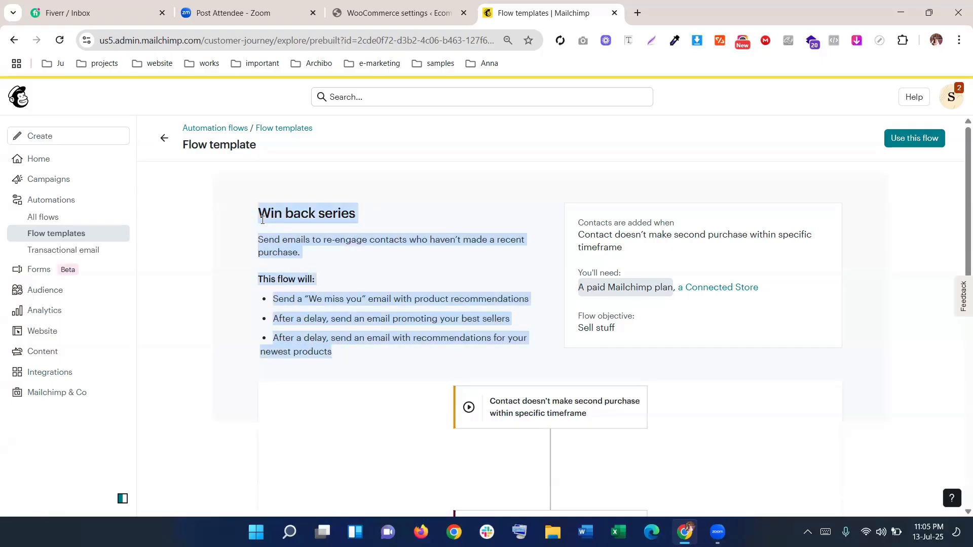
pyautogui.click(262, 219)
pyautogui.moveTo(262, 219); pyautogui.dragTo(363, 360)
pyautogui.click(359, 359)
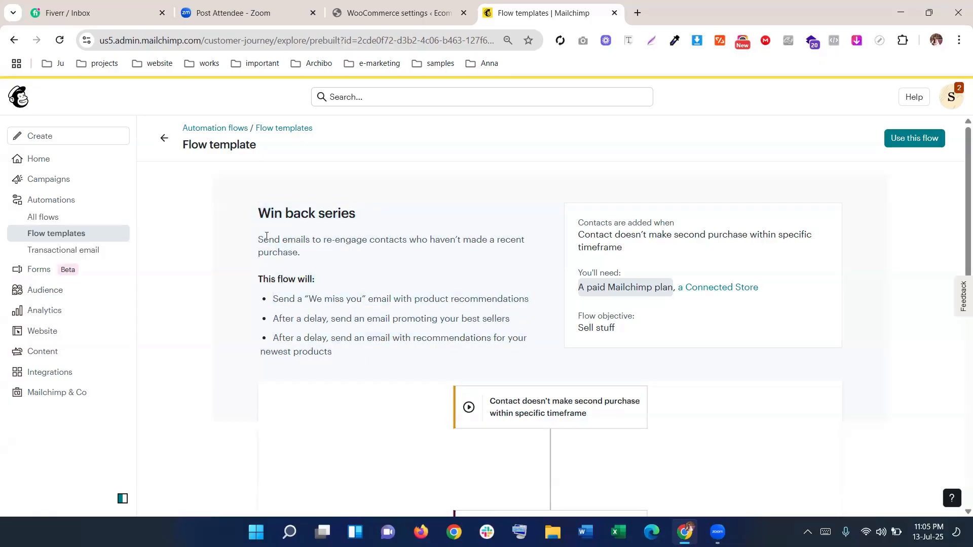
pyautogui.moveTo(285, 213); pyautogui.dragTo(366, 216)
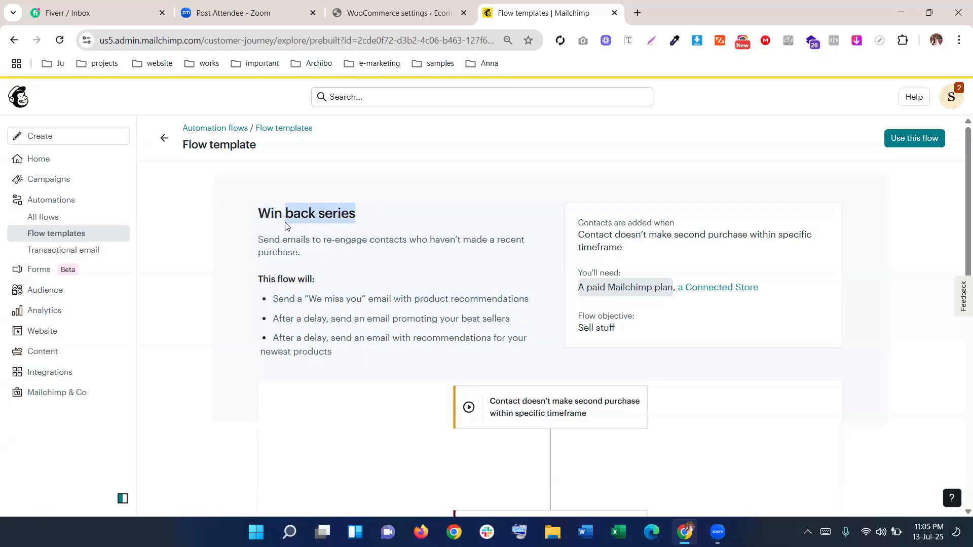
pyautogui.moveTo(237, 242); pyautogui.dragTo(513, 257)
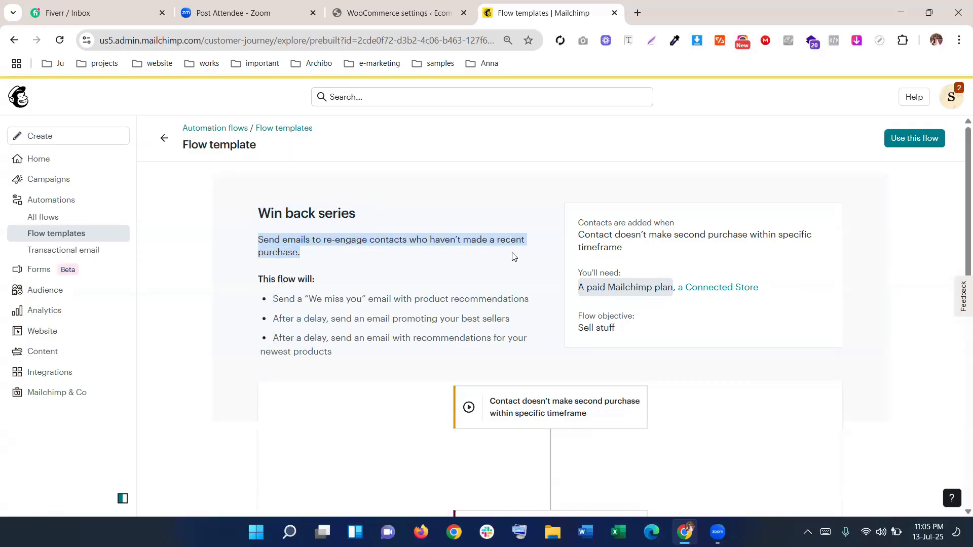
pyautogui.click(330, 258)
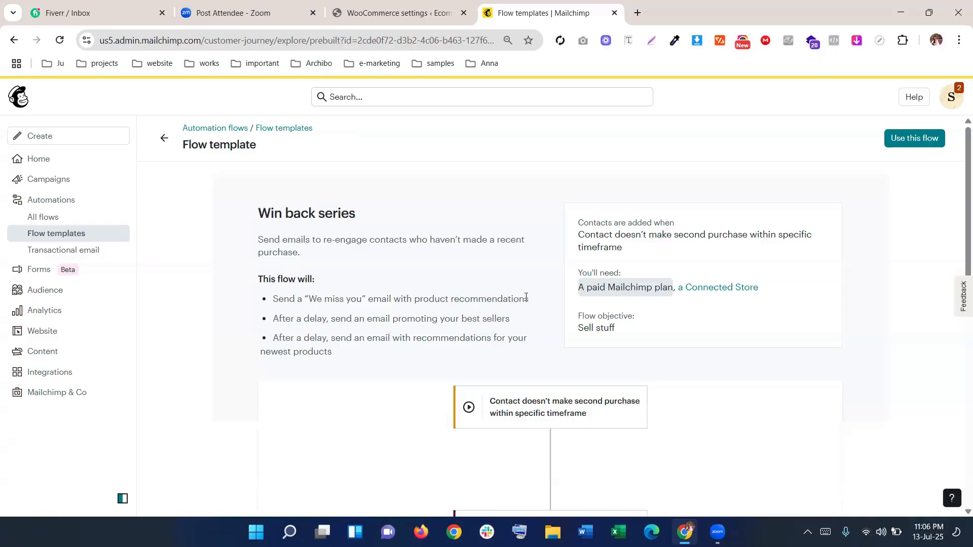
pyautogui.moveTo(529, 299); pyautogui.dragTo(425, 299)
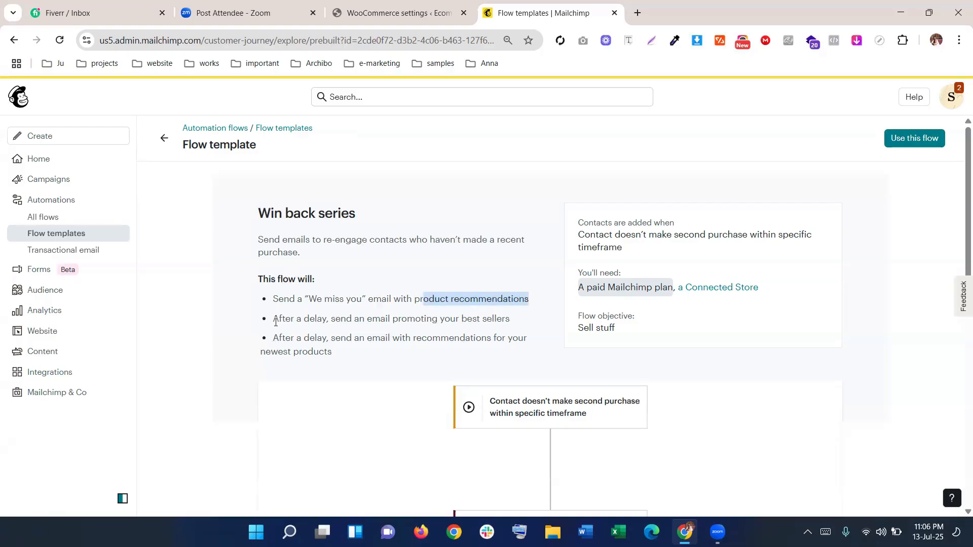
pyautogui.moveTo(274, 319); pyautogui.dragTo(351, 319)
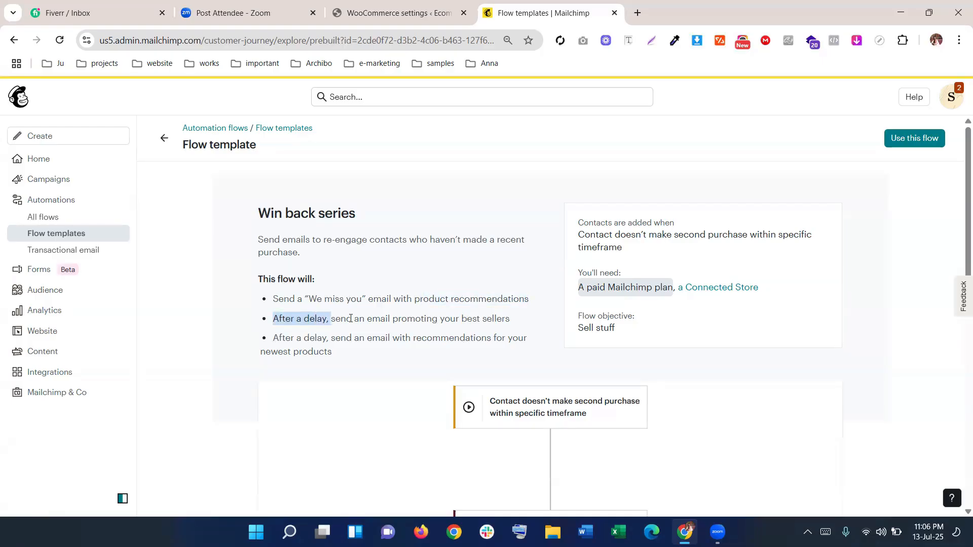
pyautogui.click(349, 319)
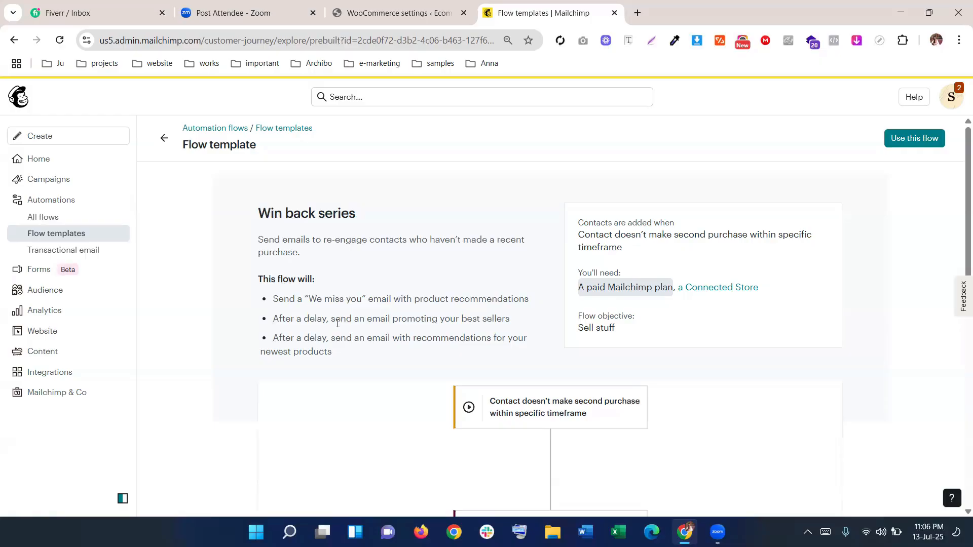
pyautogui.moveTo(335, 319); pyautogui.dragTo(511, 320)
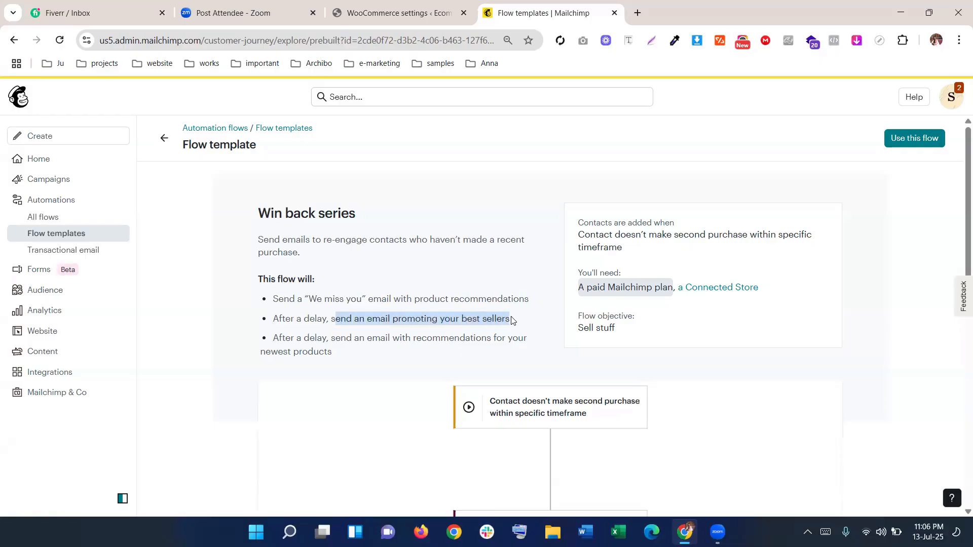
pyautogui.click(511, 321)
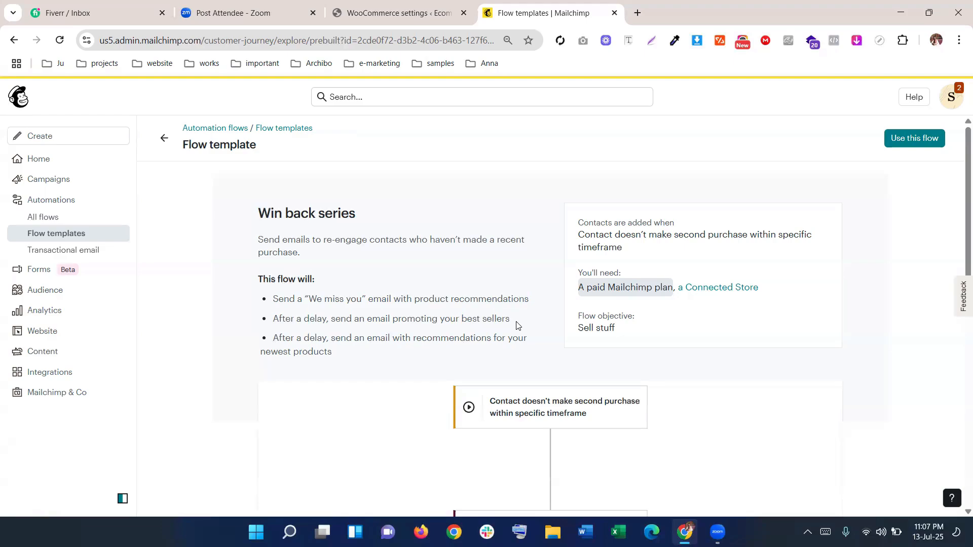
pyautogui.moveTo(511, 320); pyautogui.dragTo(372, 321)
pyautogui.click(267, 355)
pyautogui.moveTo(365, 355); pyautogui.dragTo(260, 358)
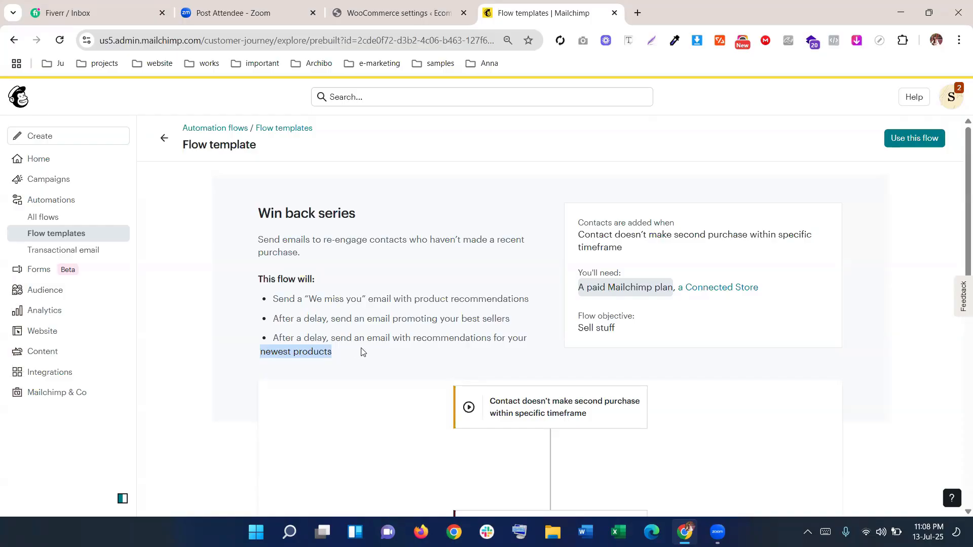
pyautogui.click(385, 352)
pyautogui.moveTo(348, 356); pyautogui.dragTo(266, 354)
# - Check the trigger details, then create the draft Win back series flow with 'Use this flow'
pyautogui.moveTo(576, 224); pyautogui.dragTo(664, 332)
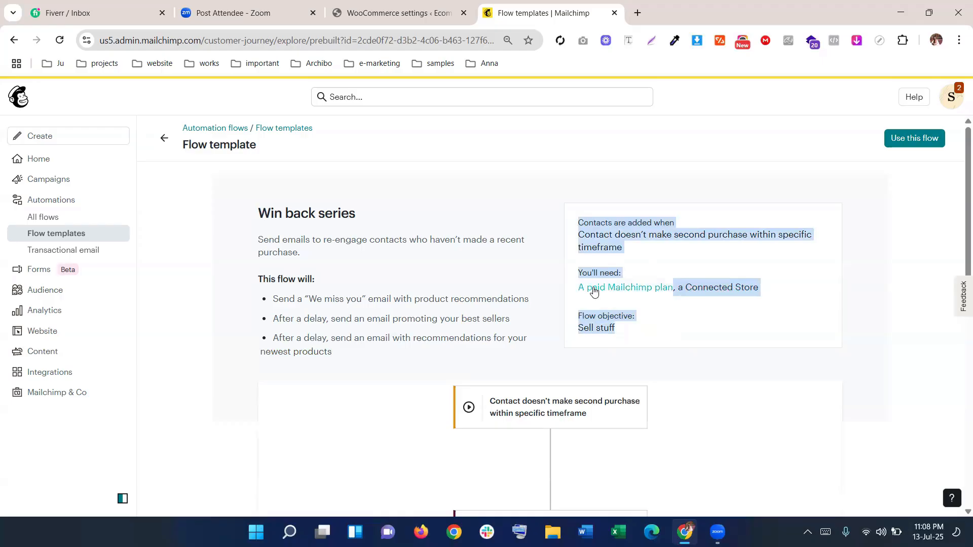
pyautogui.click(681, 335)
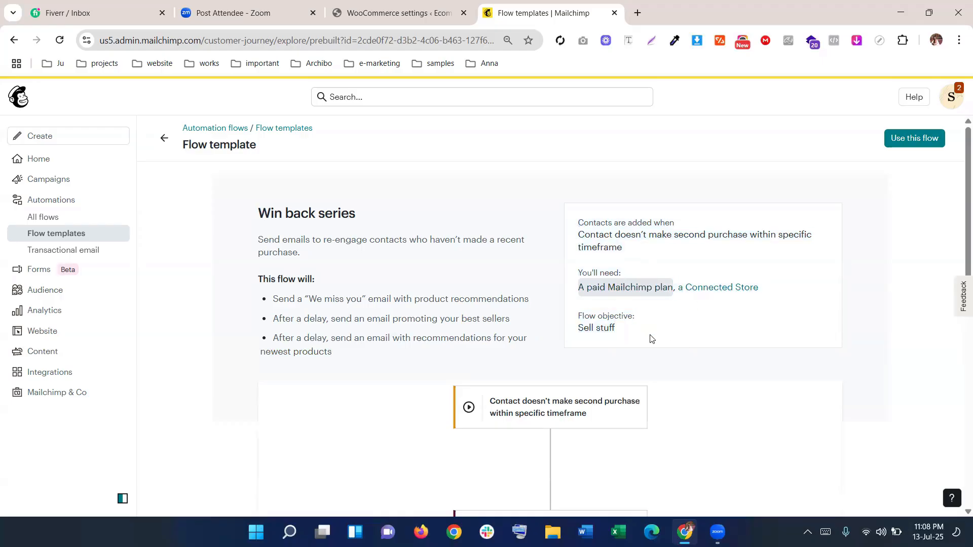
pyautogui.scroll(-2, 627, 269)
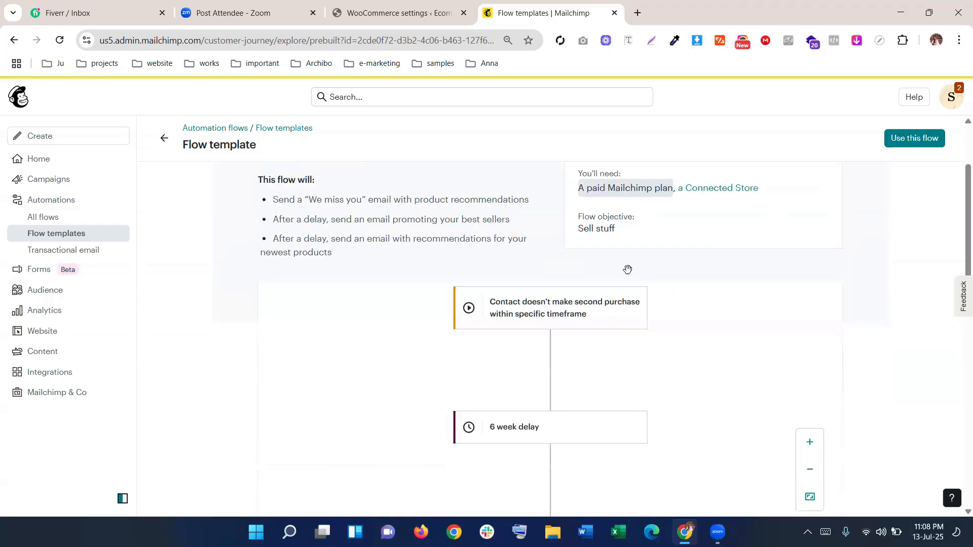
pyautogui.scroll(-2, 628, 269)
pyautogui.click(925, 139)
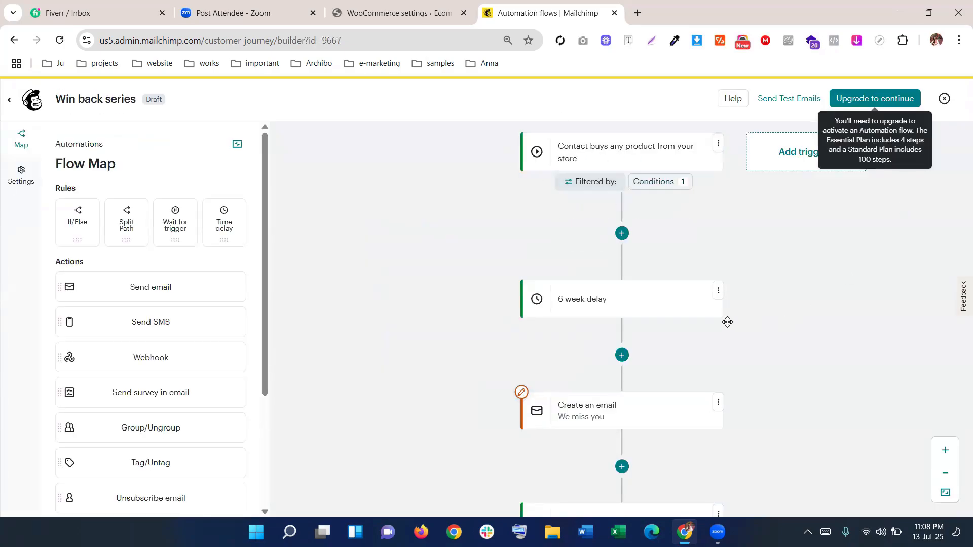
pyautogui.scroll(-3, 623, 289)
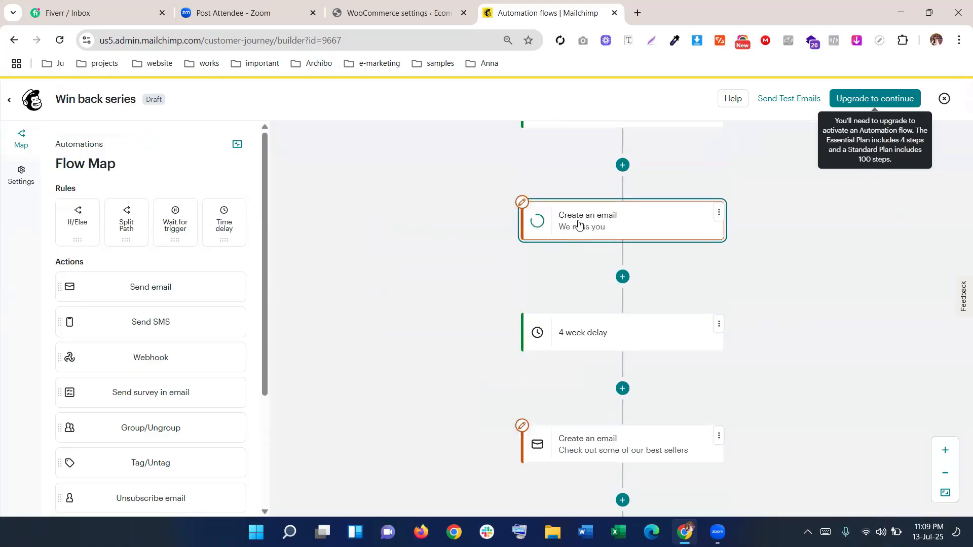
pyautogui.click(608, 228)
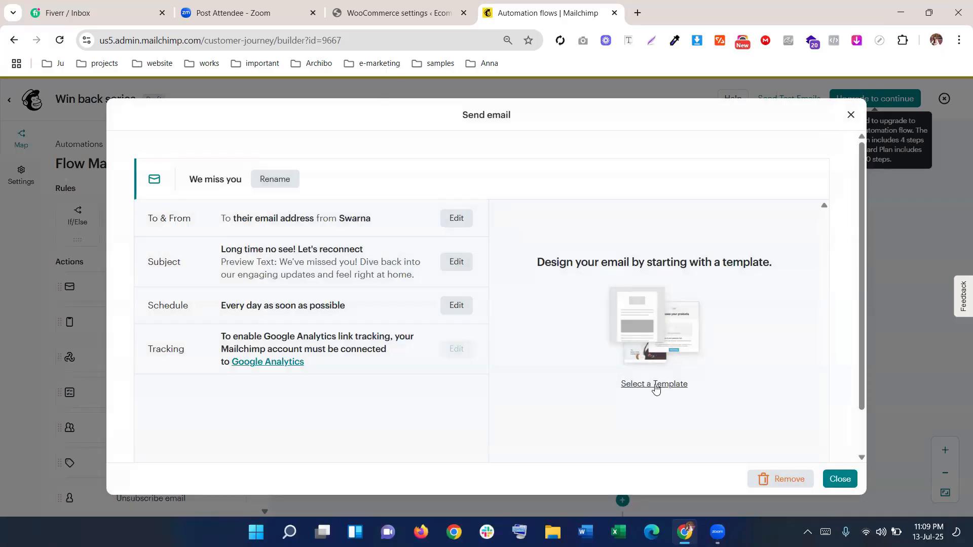
pyautogui.click(639, 307)
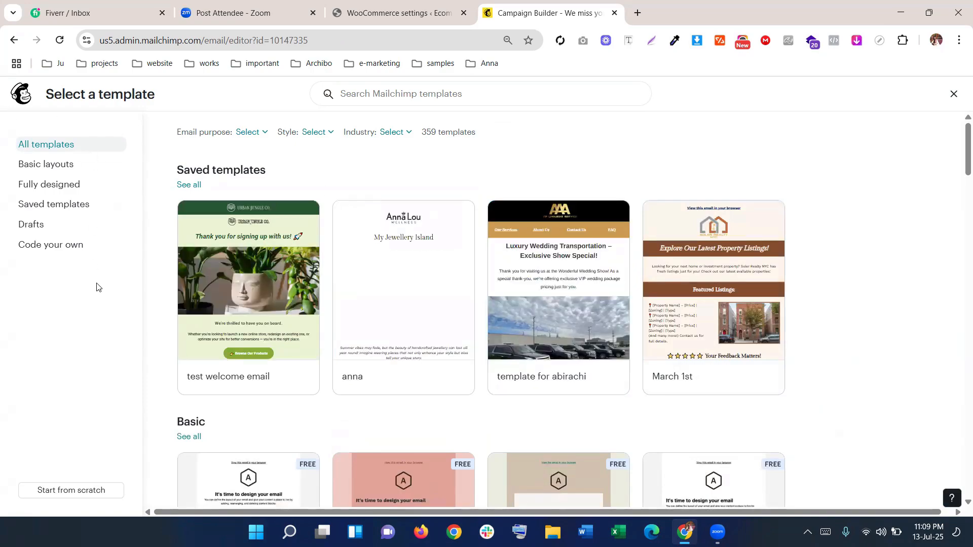
pyautogui.scroll(-3, 421, 270)
pyautogui.scroll(-4, 421, 270)
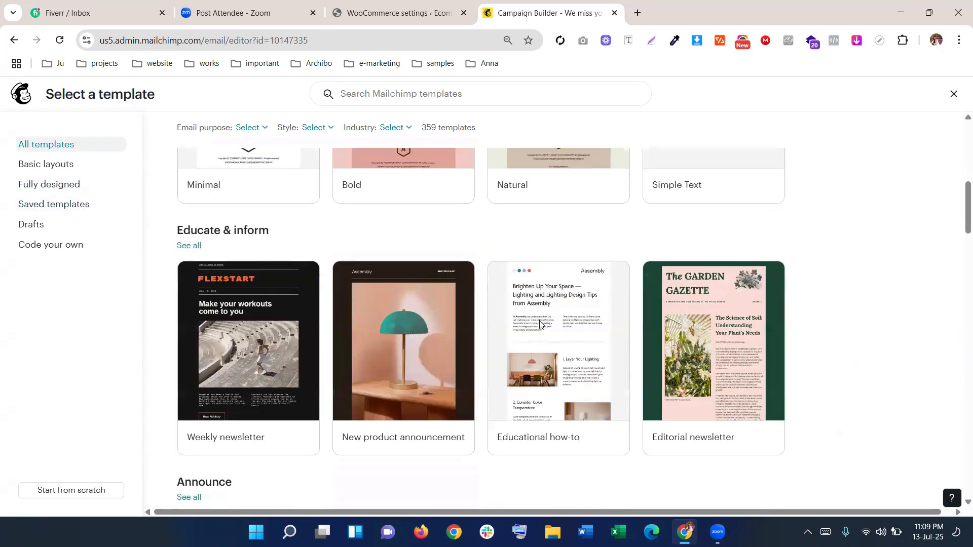
pyautogui.scroll(7, 533, 263)
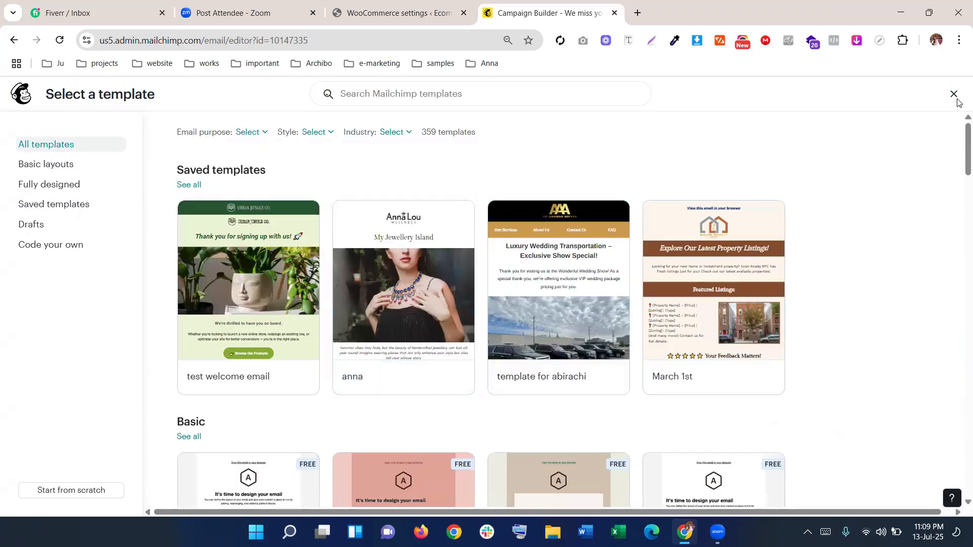
pyautogui.click(954, 94)
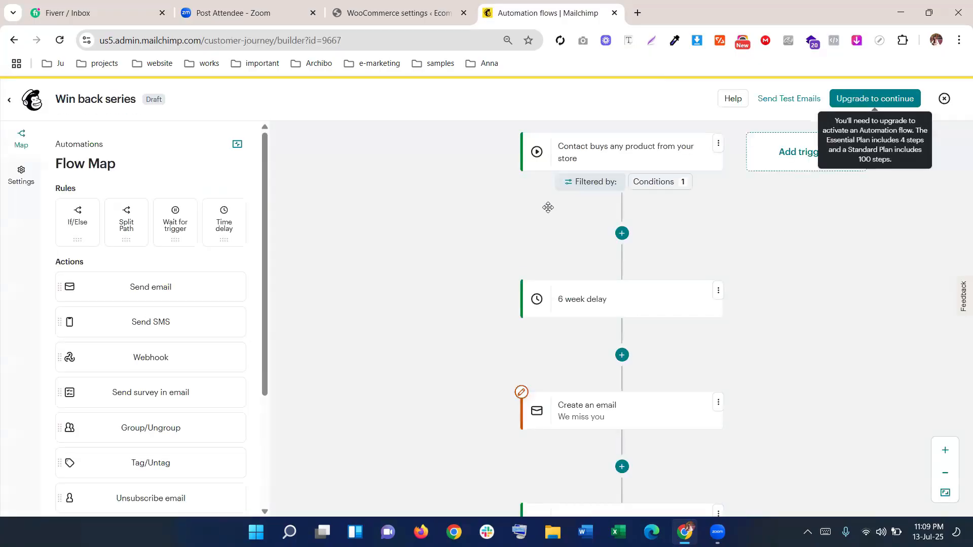
# - Apply the Minimal basic template to the We miss you email and select its logo block
pyautogui.click(564, 421)
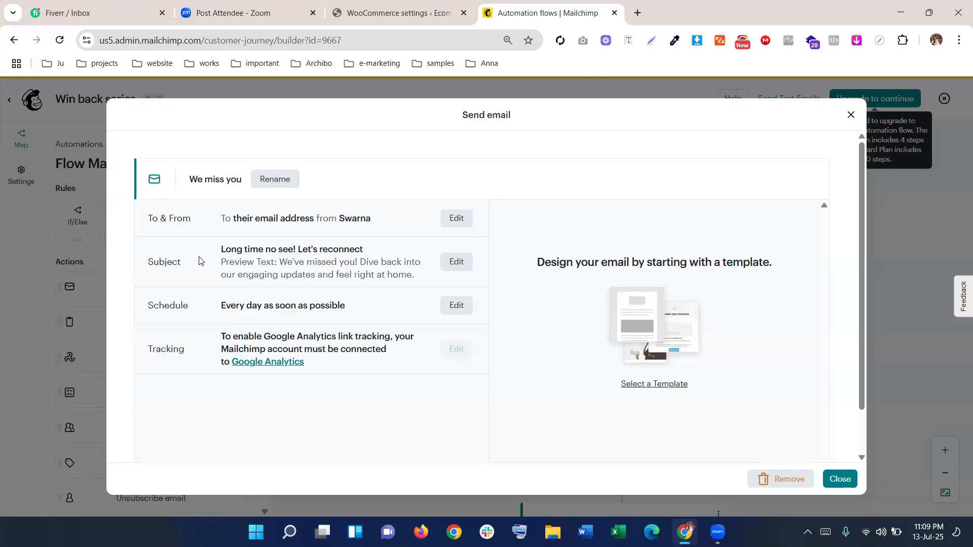
pyautogui.moveTo(221, 250); pyautogui.dragTo(416, 276)
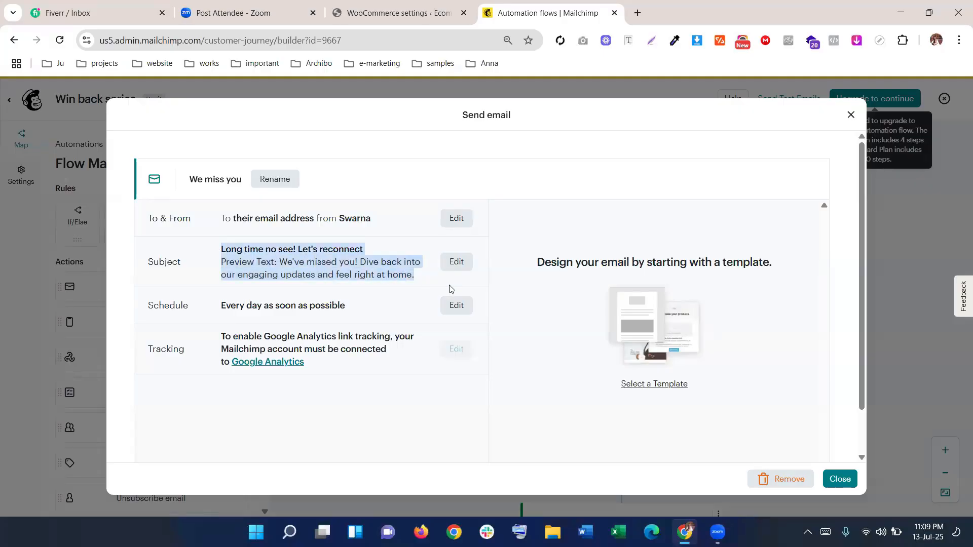
pyautogui.click(652, 385)
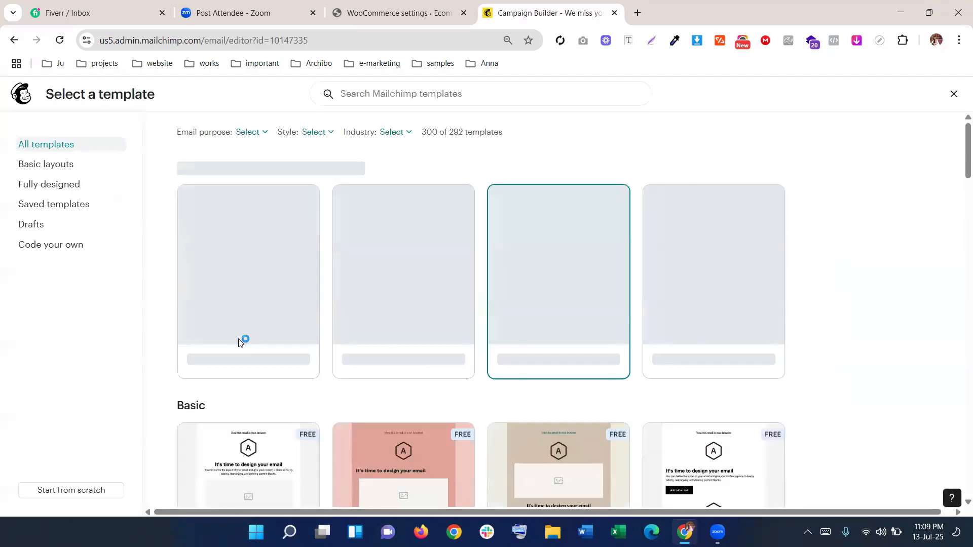
pyautogui.scroll(-3, 261, 421)
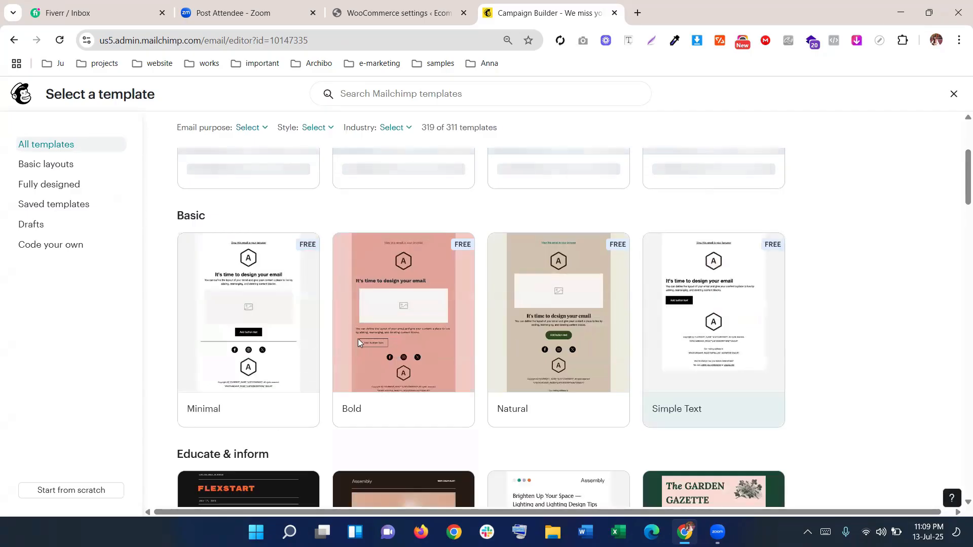
pyautogui.moveTo(257, 321)
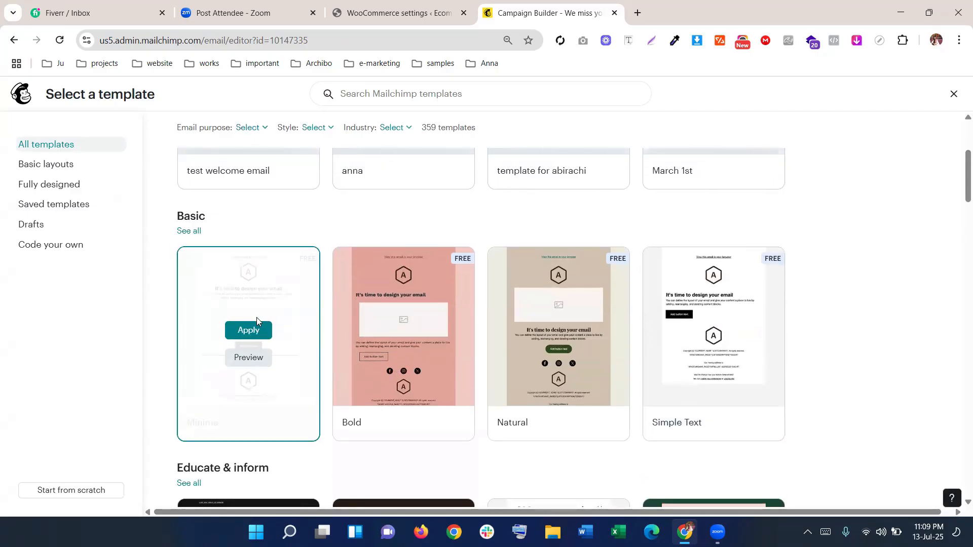
pyautogui.click(256, 330)
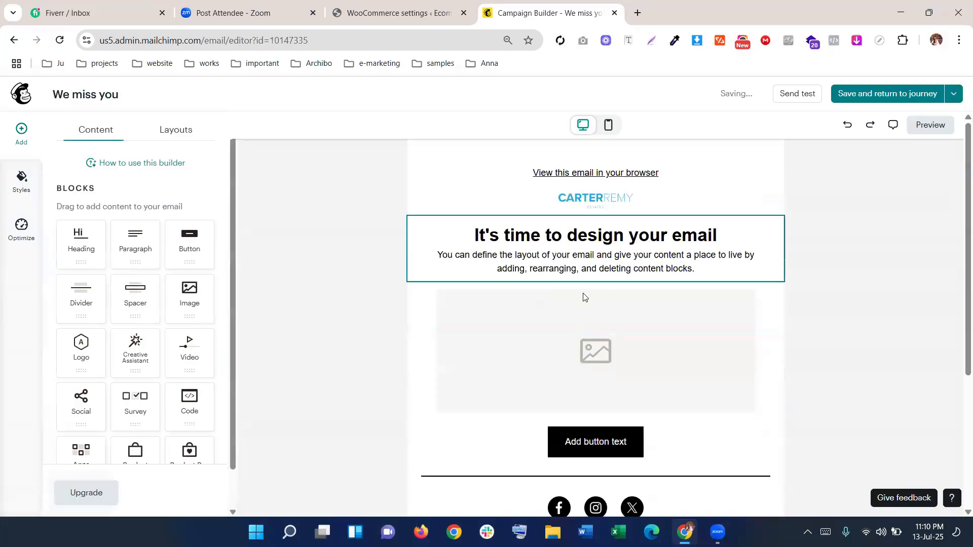
pyautogui.click(612, 197)
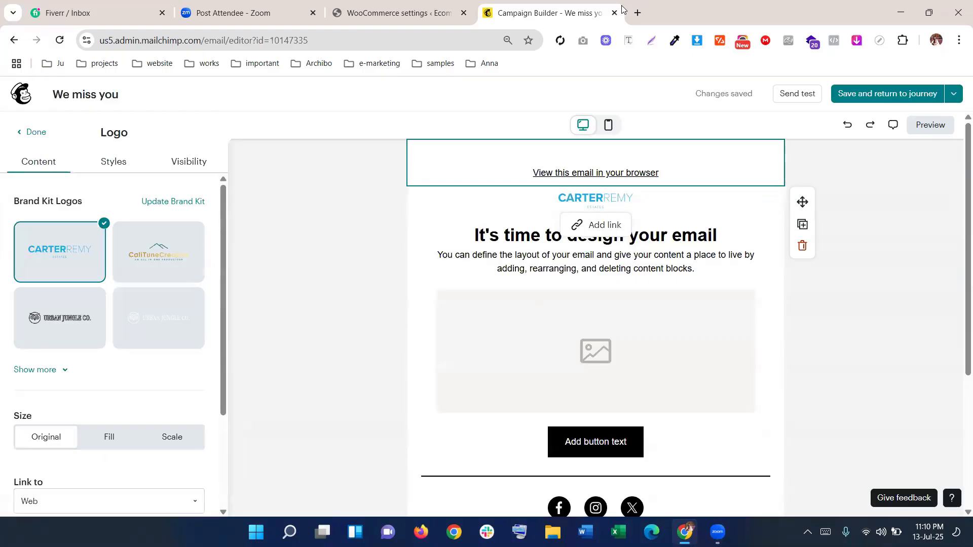
# - Open chatgpt.com in a new browser tab
pyautogui.click(637, 12)
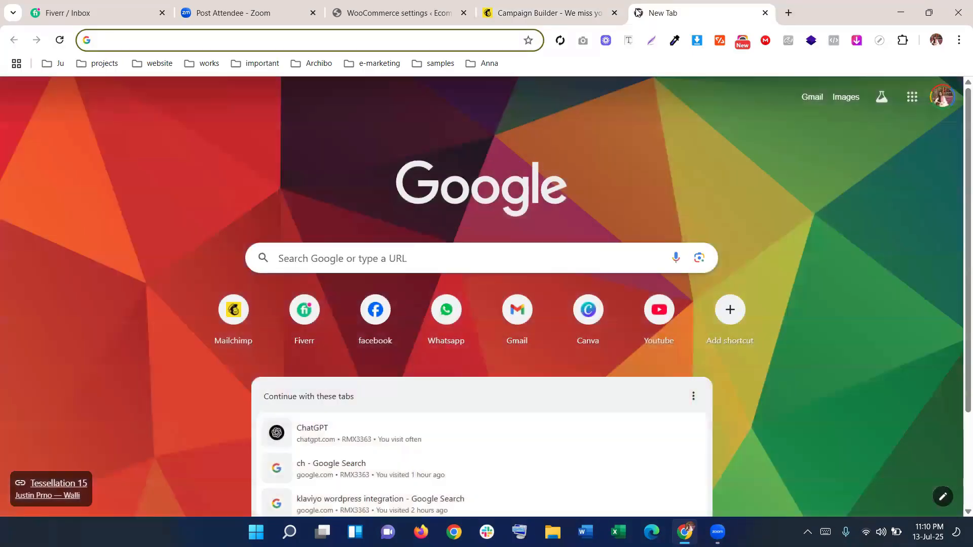
pyautogui.write('ch')
pyautogui.hotkey('shift', 'Return')
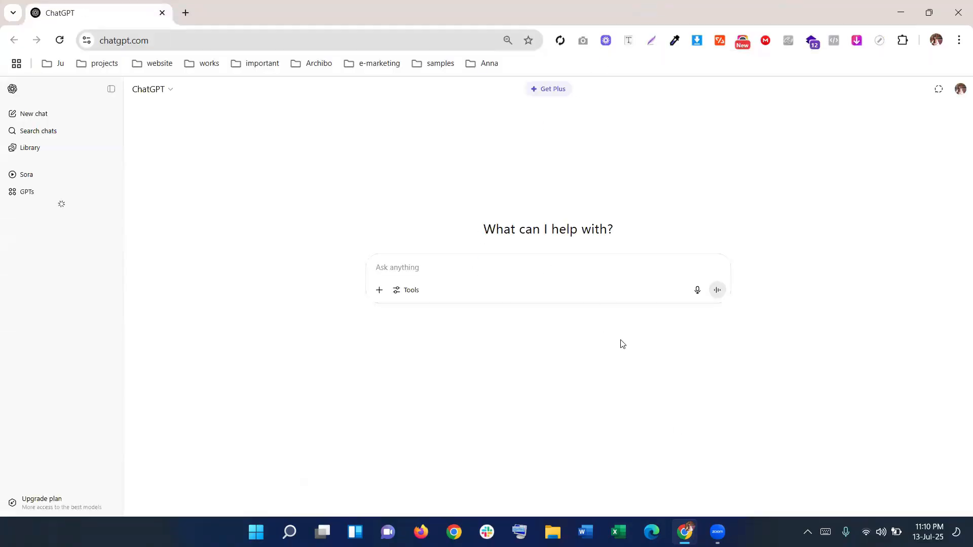
# - Open the shop's Ecom home page in the main window and copy its web address
pyautogui.hotkey('alt', 'Tab')
pyautogui.click(789, 12)
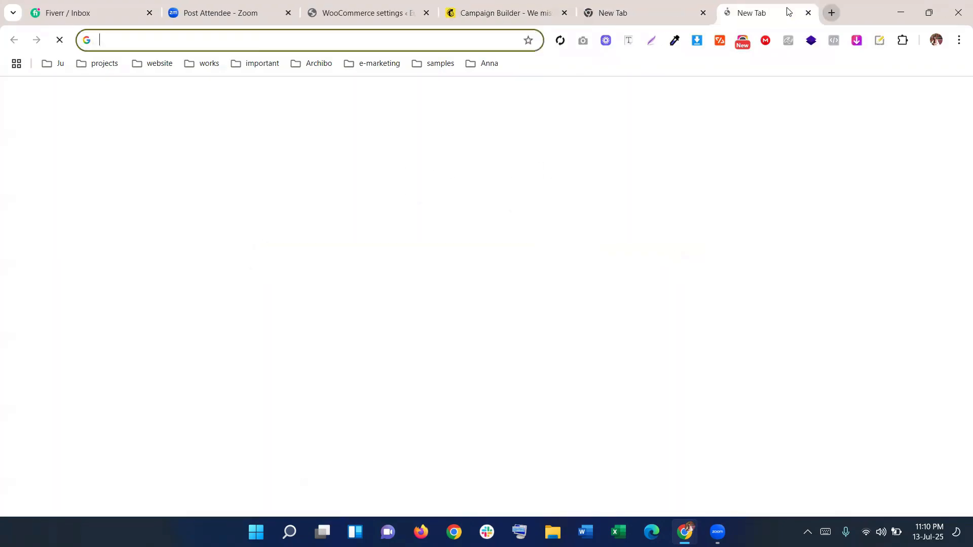
pyautogui.write('sw')
pyautogui.press('BackSpace')
pyautogui.press('BackSpace')
pyautogui.write('de')
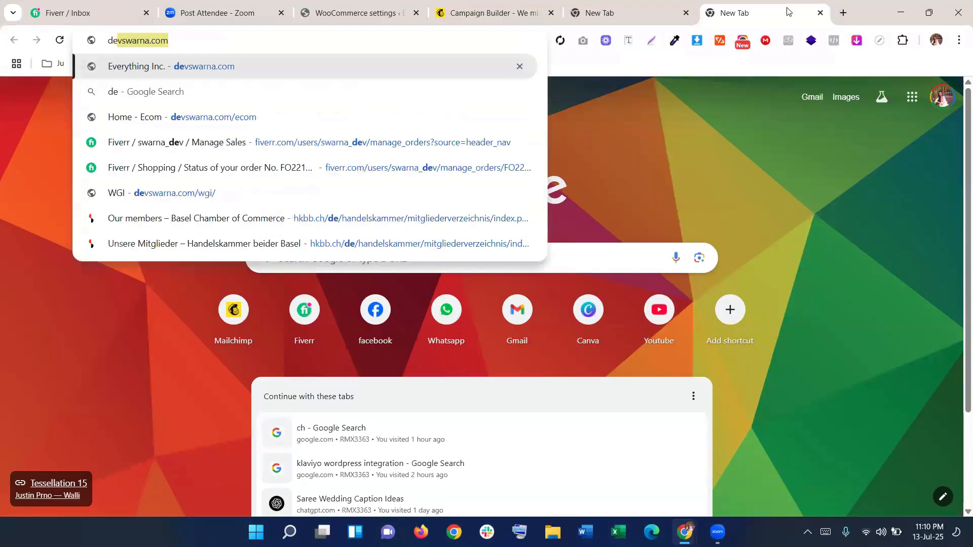
pyautogui.press('Right')
pyautogui.write('/')
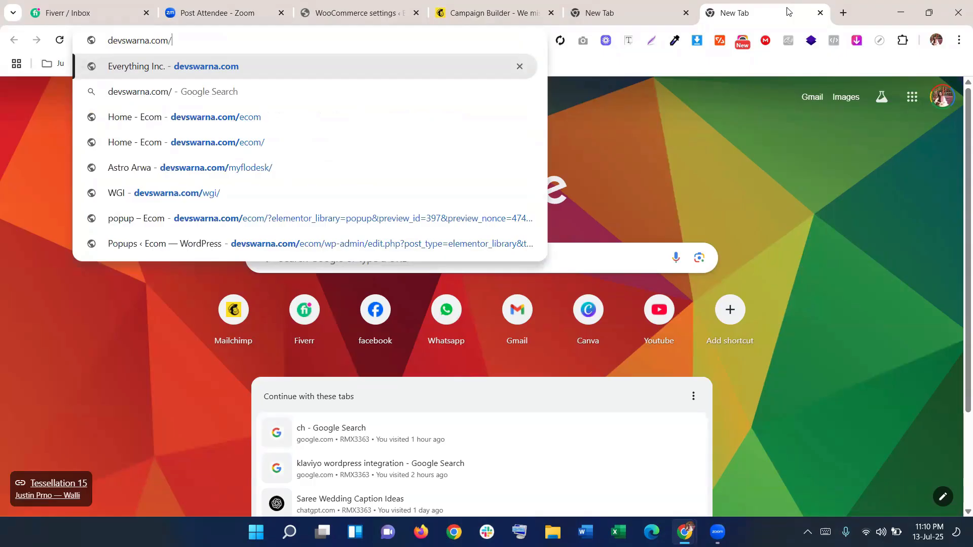
pyautogui.click(329, 117)
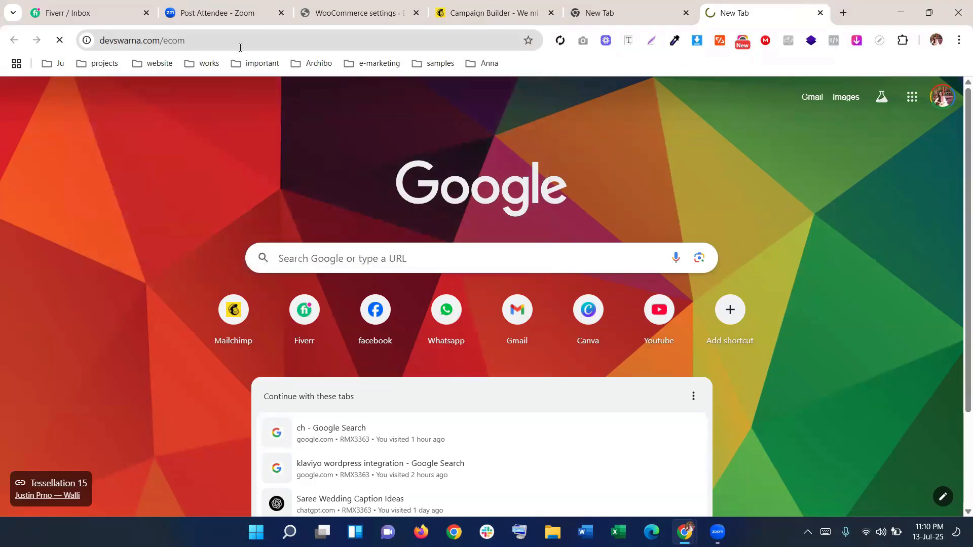
pyautogui.click(240, 44)
pyautogui.hotkey('ctrl', 'c')
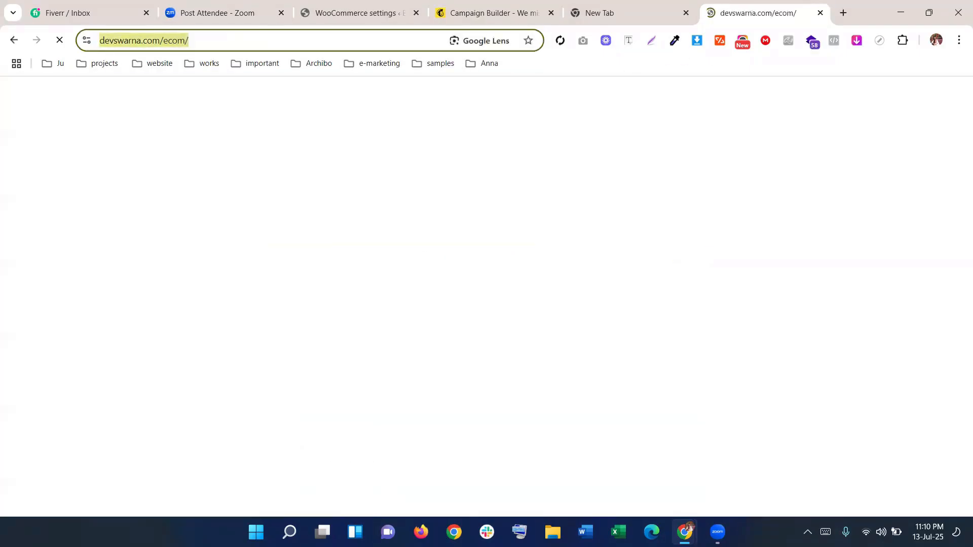
pyautogui.moveTo(718, 532)
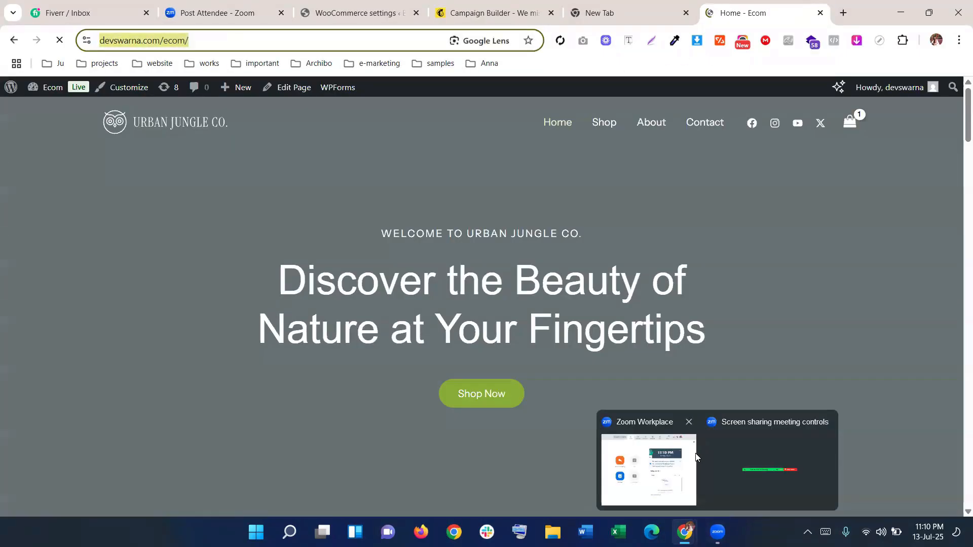
# - Paste the shop's web address into the ChatGPT prompt
pyautogui.hotkey('ctrl', 'shift', 'Tab')
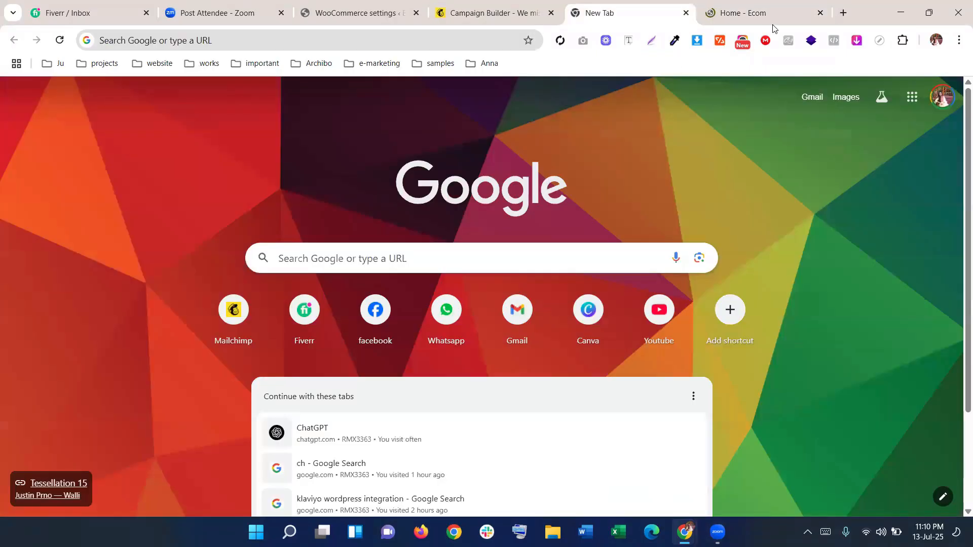
pyautogui.hotkey('ctrl', 'shift', 'Tab')
pyautogui.hotkey('ctrl', 'shift', 'Tab')
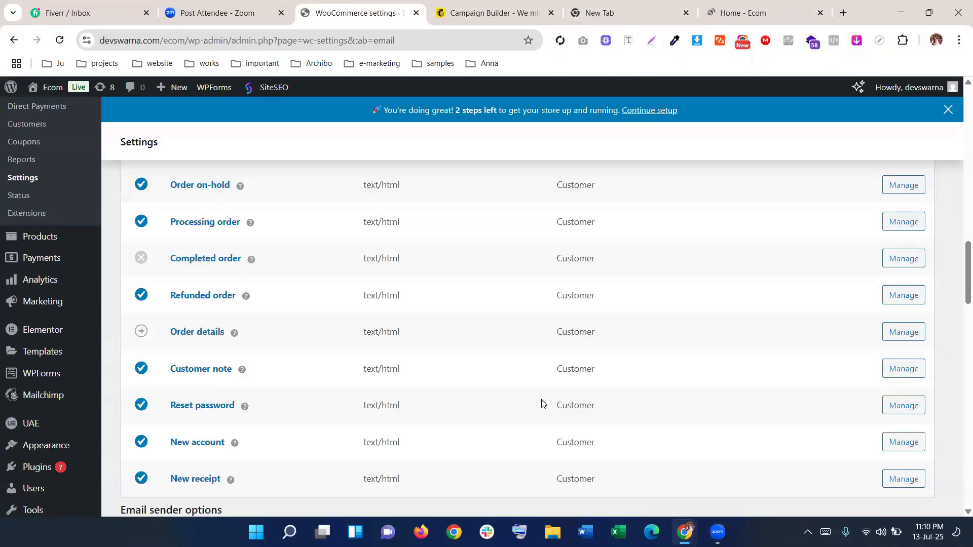
pyautogui.hotkey('alt', 'Tab')
pyautogui.hotkey('ctrl', 'v')
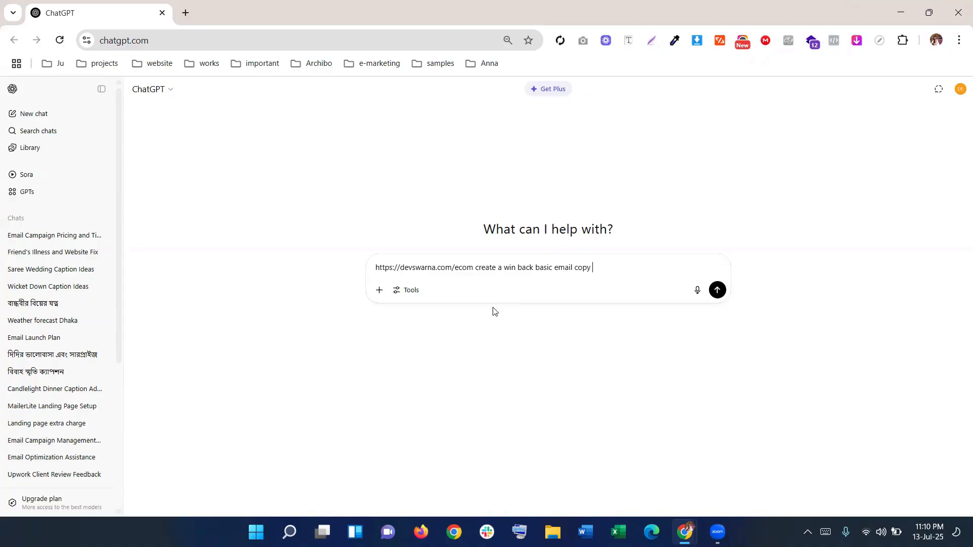
# - Finish the prompt with 'that says "we miss you"' and send it to ChatGPT
pyautogui.write('that says we miss you')
pyautogui.moveTo(473, 268); pyautogui.dragTo(376, 267)
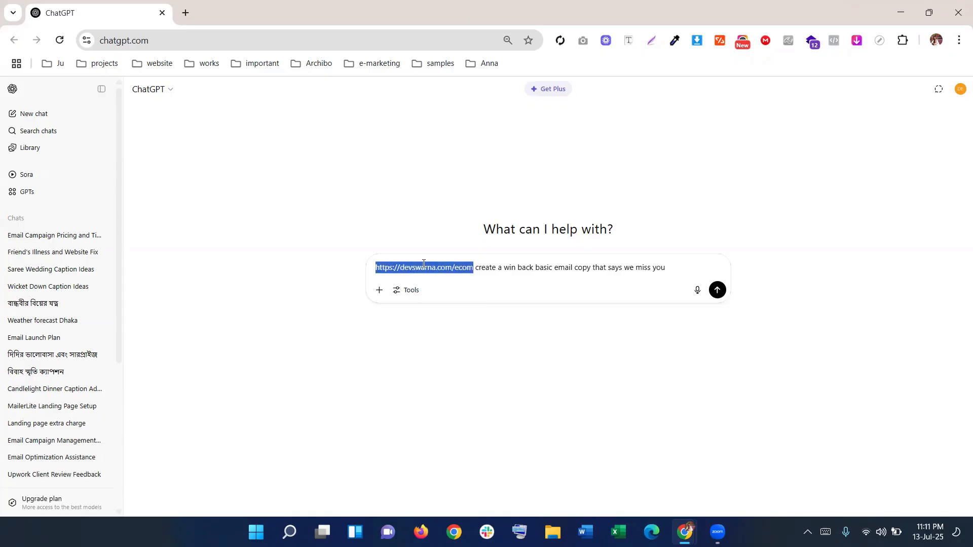
pyautogui.click(478, 270)
pyautogui.moveTo(487, 269); pyautogui.dragTo(594, 269)
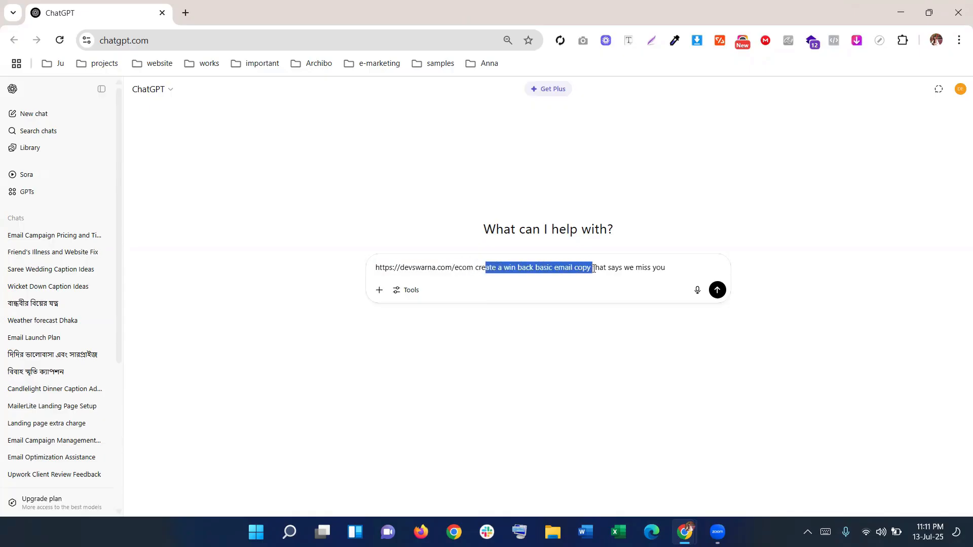
pyautogui.click(670, 268)
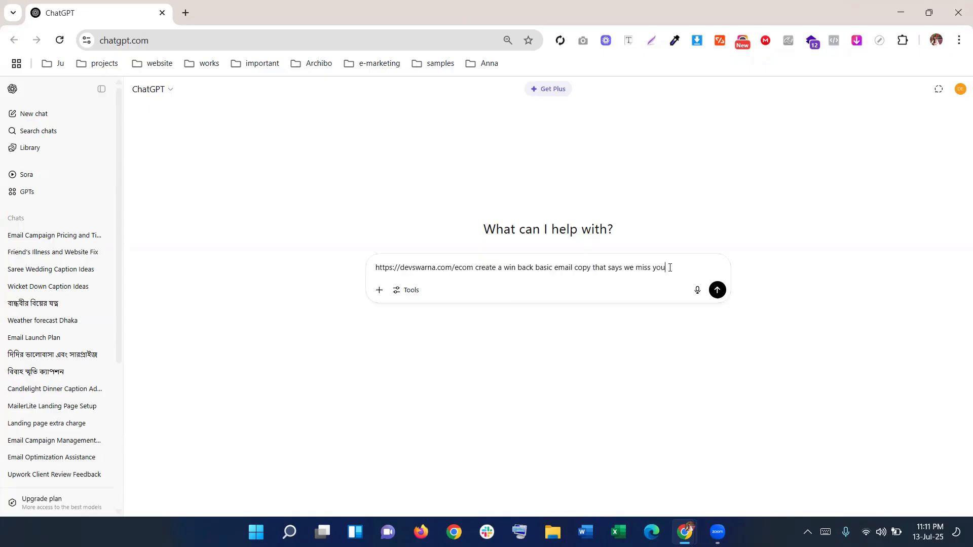
pyautogui.write(',')
pyautogui.press('BackSpace')
pyautogui.write('"')
pyautogui.press('Return')
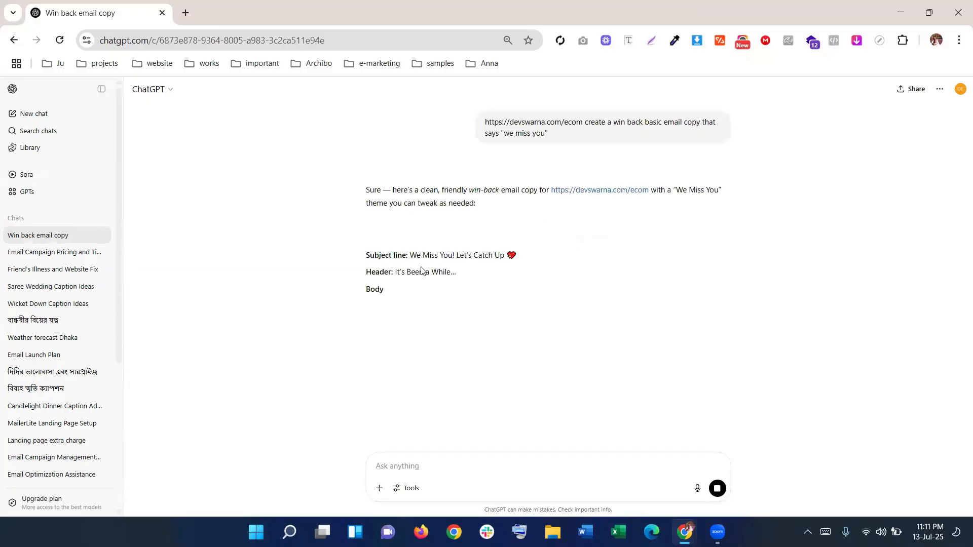
# - Select the generated win-back email body, from greeting to last line, for copying
pyautogui.moveTo(361, 256); pyautogui.dragTo(472, 270)
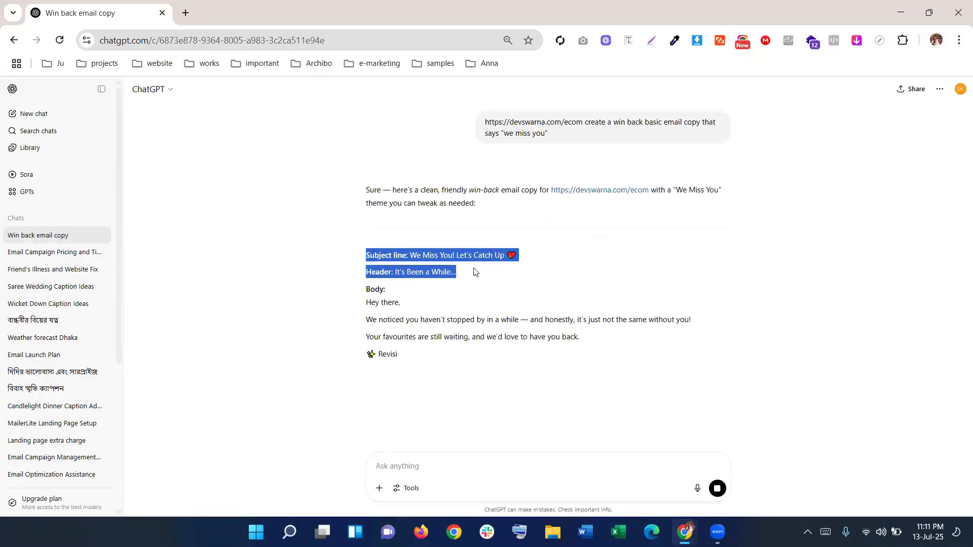
pyautogui.click(470, 270)
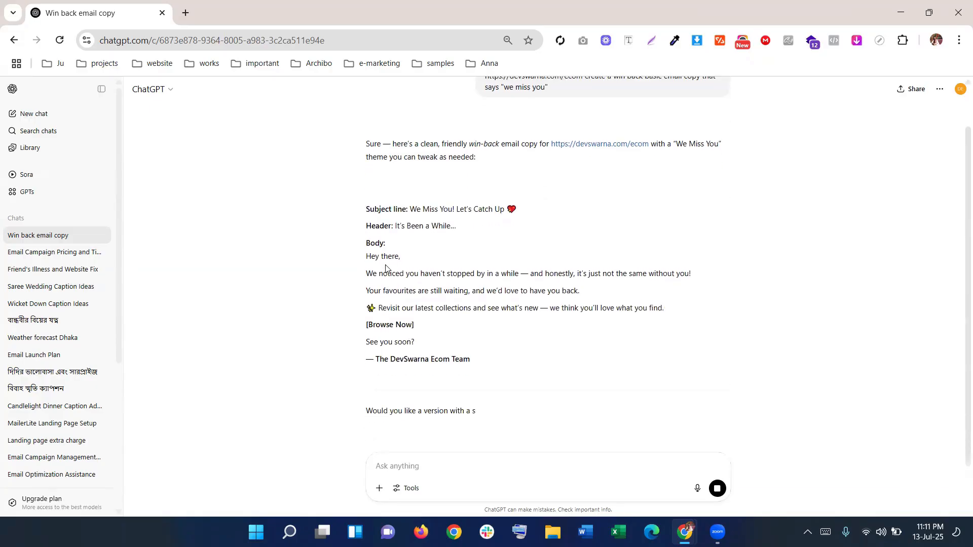
pyautogui.moveTo(366, 257); pyautogui.dragTo(494, 311)
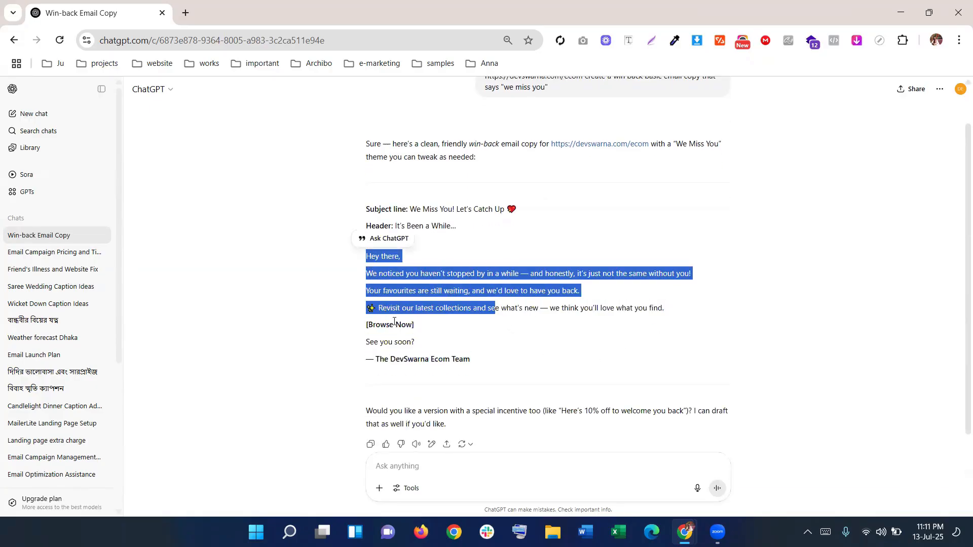
pyautogui.moveTo(432, 324); pyautogui.dragTo(396, 325)
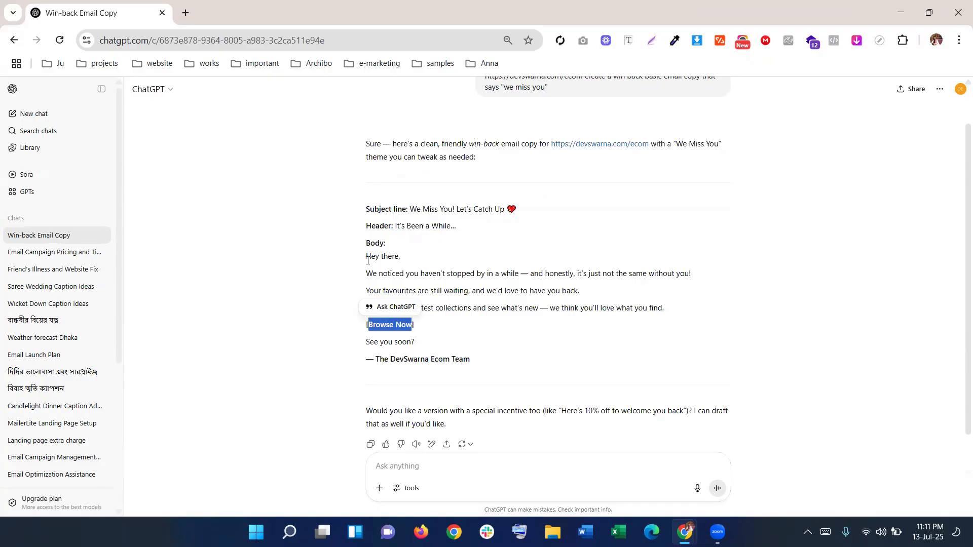
pyautogui.moveTo(368, 261); pyautogui.dragTo(676, 312)
pyautogui.hotkey('ctrl', 'c')
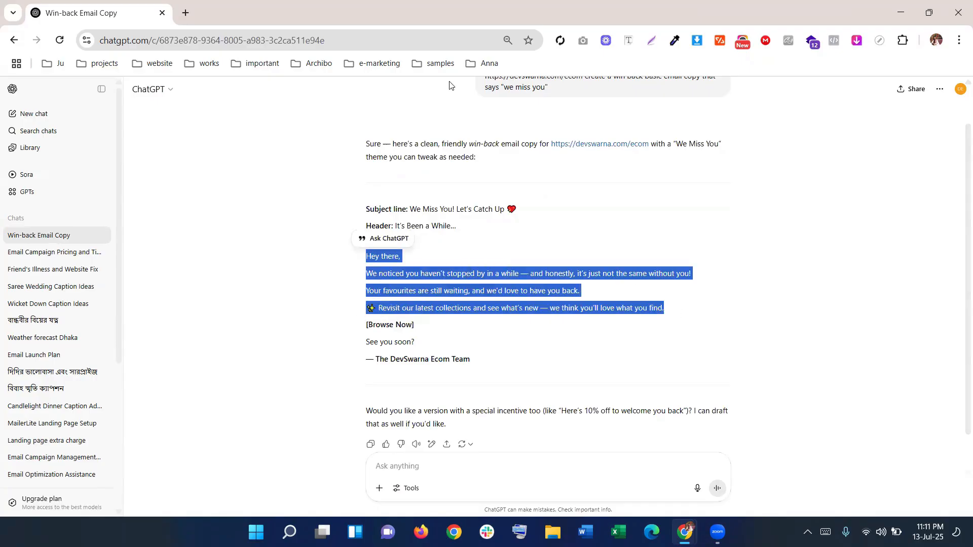
# - Replace the placeholder heading and text with a new left-aligned paragraph block
pyautogui.hotkey('alt', 'Tab')
pyautogui.click(535, 265)
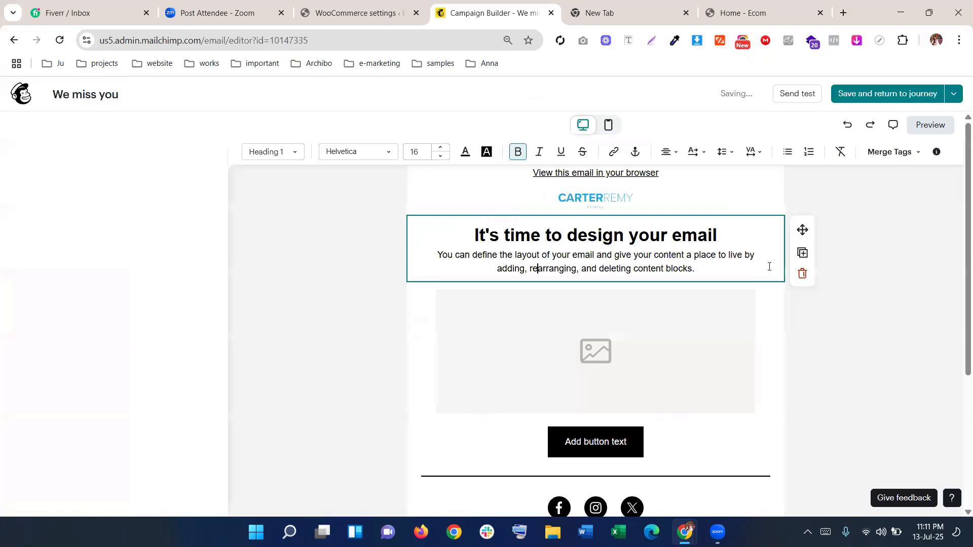
pyautogui.click(803, 276)
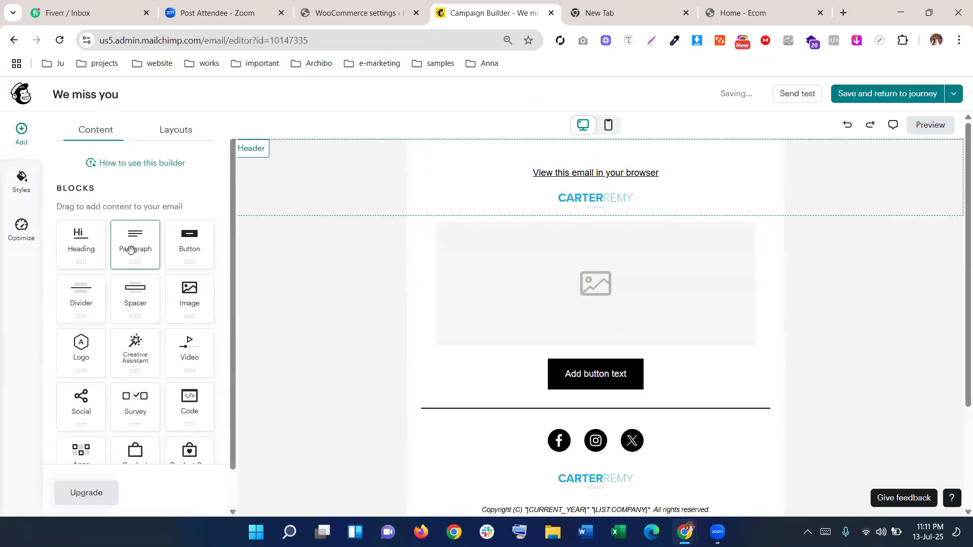
pyautogui.moveTo(479, 247); pyautogui.dragTo(592, 222)
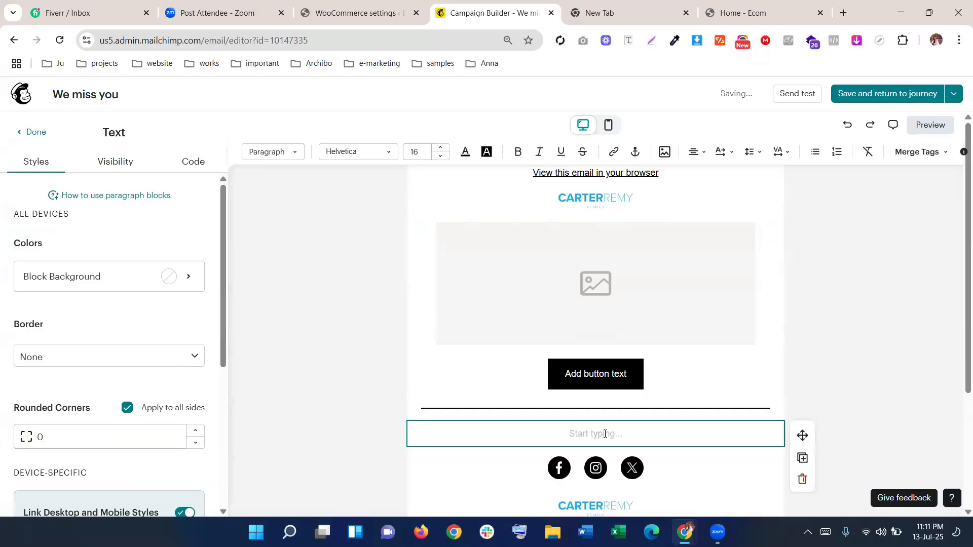
pyautogui.click(698, 152)
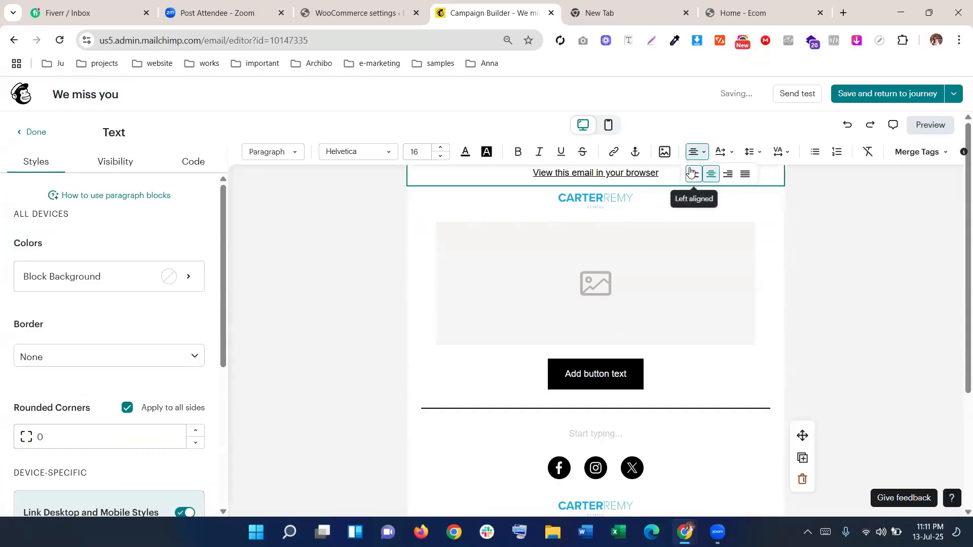
pyautogui.click(691, 173)
# - Paste the win-back message as plain text, left-aligned, with blank lines after each paragraph
pyautogui.rightClick(608, 437)
pyautogui.click(632, 285)
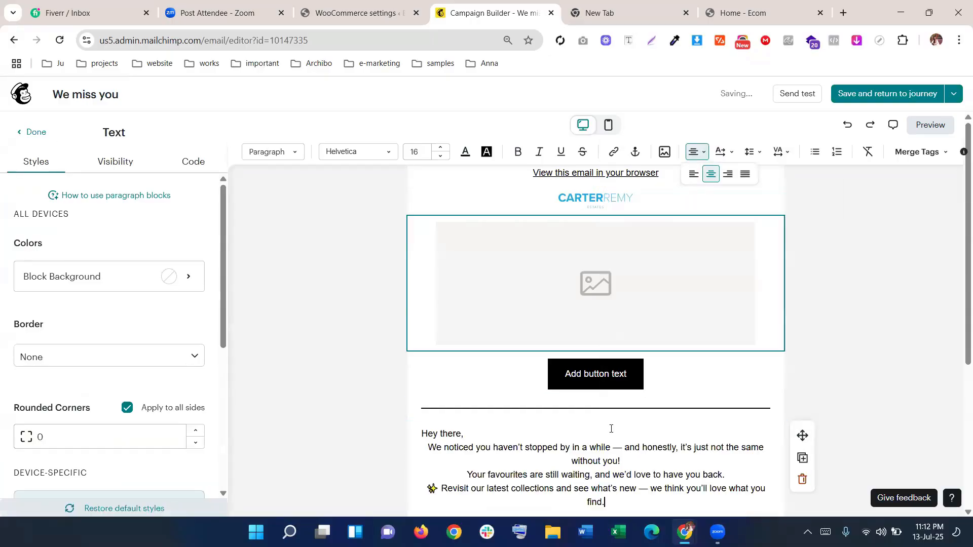
pyautogui.hotkey('ctrl', 'a')
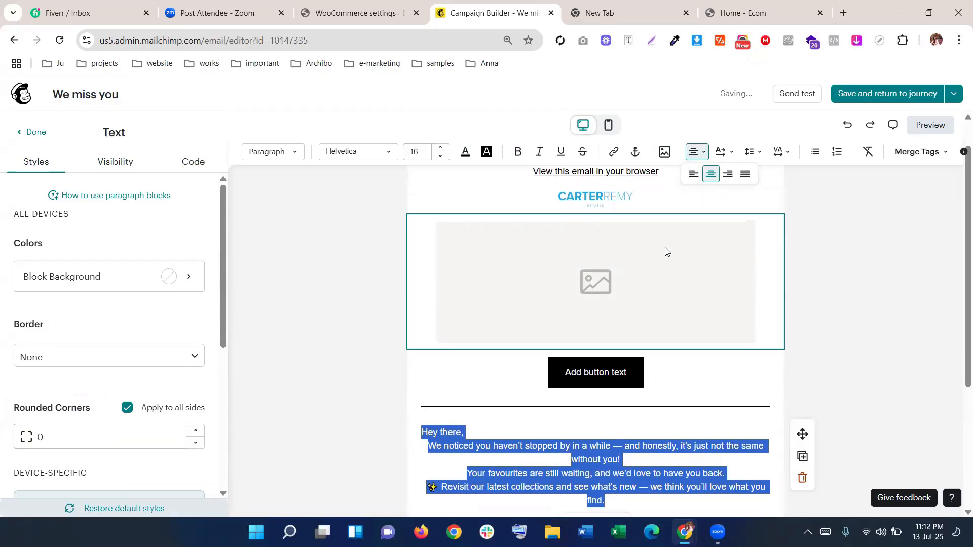
pyautogui.scroll(-3, 534, 264)
pyautogui.click(693, 174)
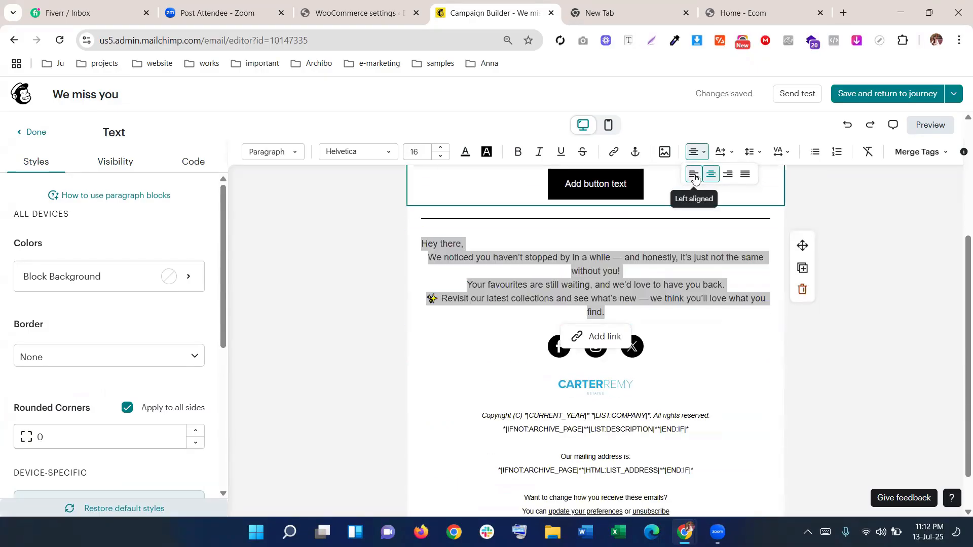
pyautogui.click(671, 276)
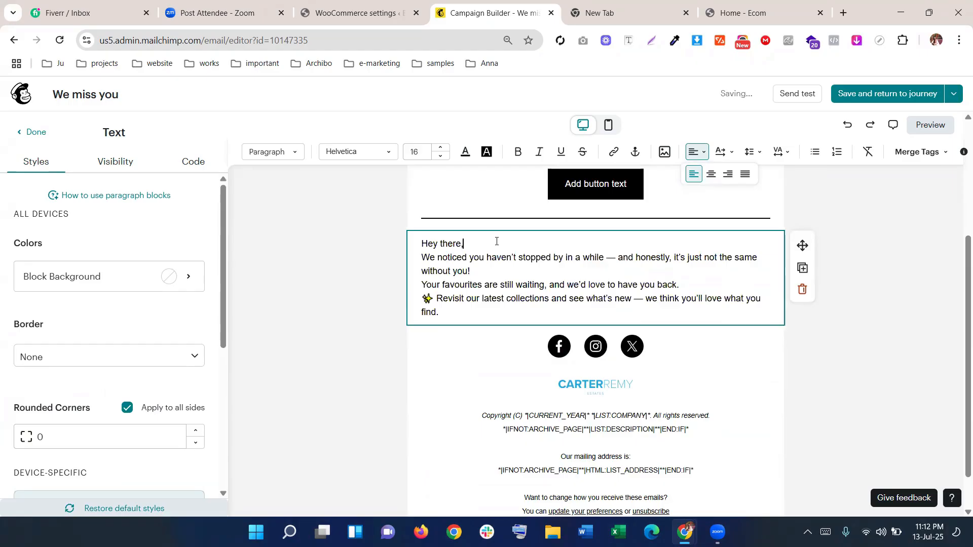
pyautogui.press('Return')
pyautogui.click(506, 284)
pyautogui.press('Return')
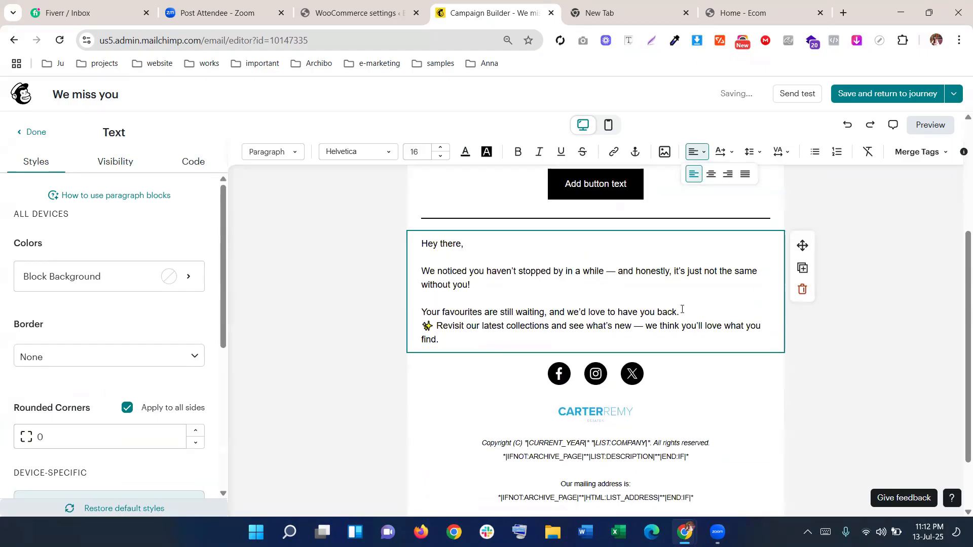
pyautogui.click(680, 312)
pyautogui.press('Return')
# - Move the image placeholder block above the message text
pyautogui.moveTo(802, 245); pyautogui.dragTo(669, 234)
pyautogui.scroll(-2, 704, 314)
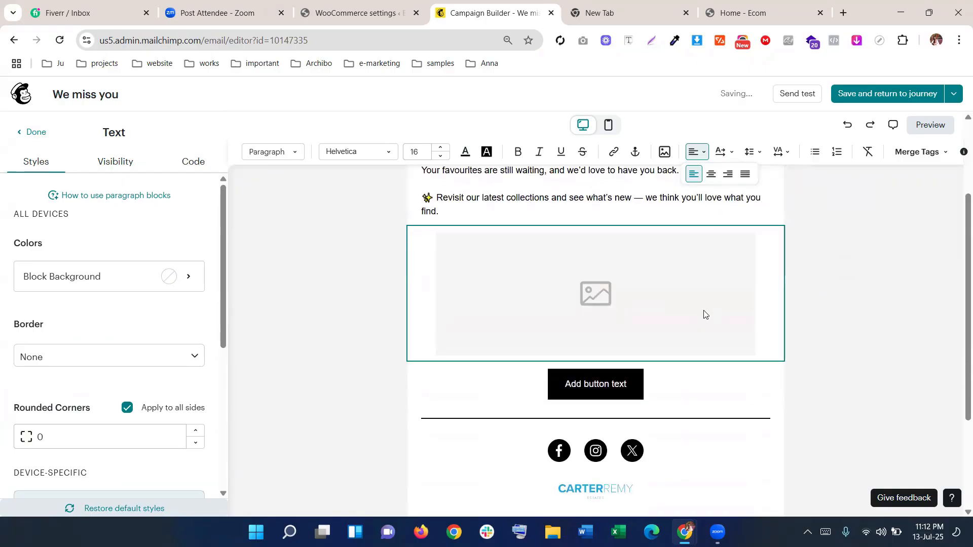
pyautogui.click(705, 316)
pyautogui.moveTo(800, 302); pyautogui.dragTo(648, 234)
pyautogui.moveTo(801, 196); pyautogui.dragTo(654, 315)
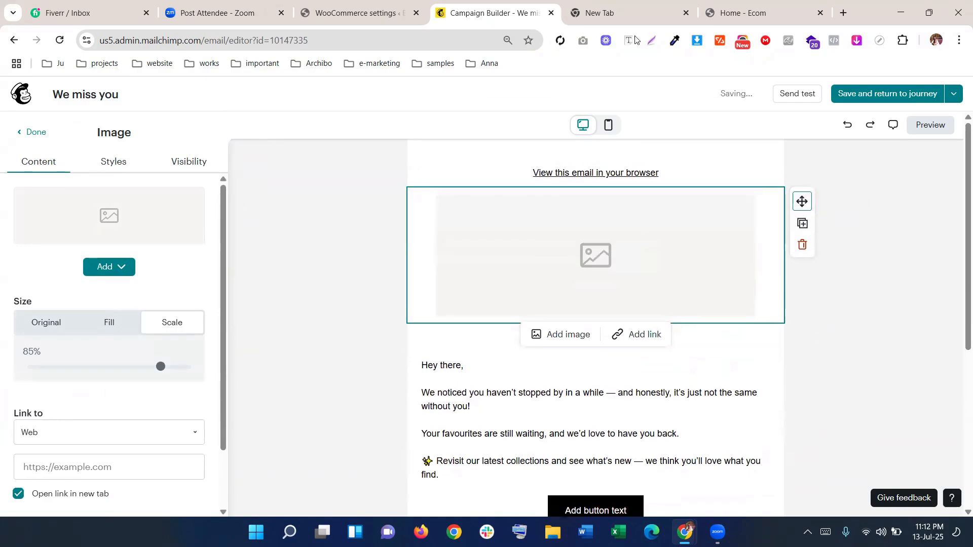
# - Download the plant hero image from the store's home page
pyautogui.click(749, 13)
pyautogui.click(697, 40)
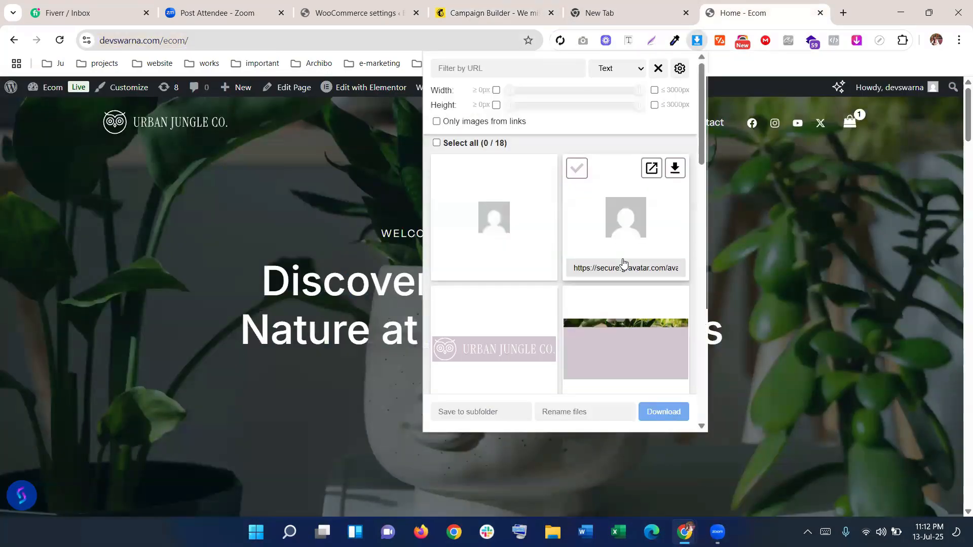
pyautogui.scroll(-1, 624, 264)
pyautogui.click(674, 241)
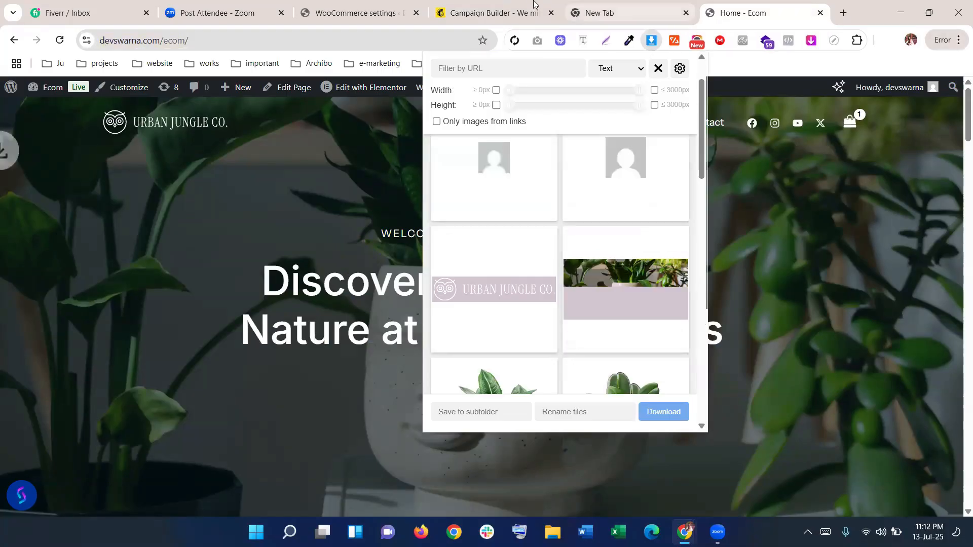
# - Insert the plant-pot photo into the email's image block, scaled to 100%
pyautogui.click(486, 13)
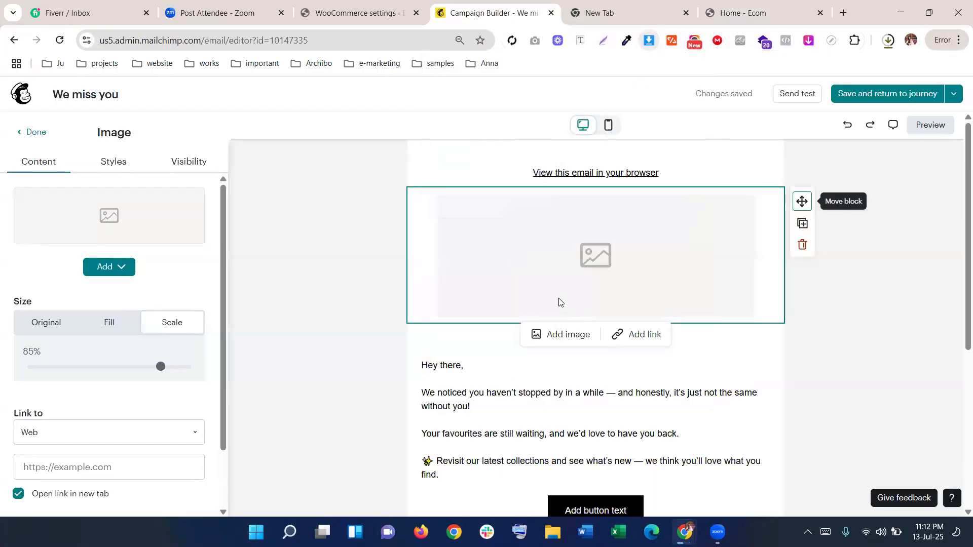
pyautogui.click(562, 334)
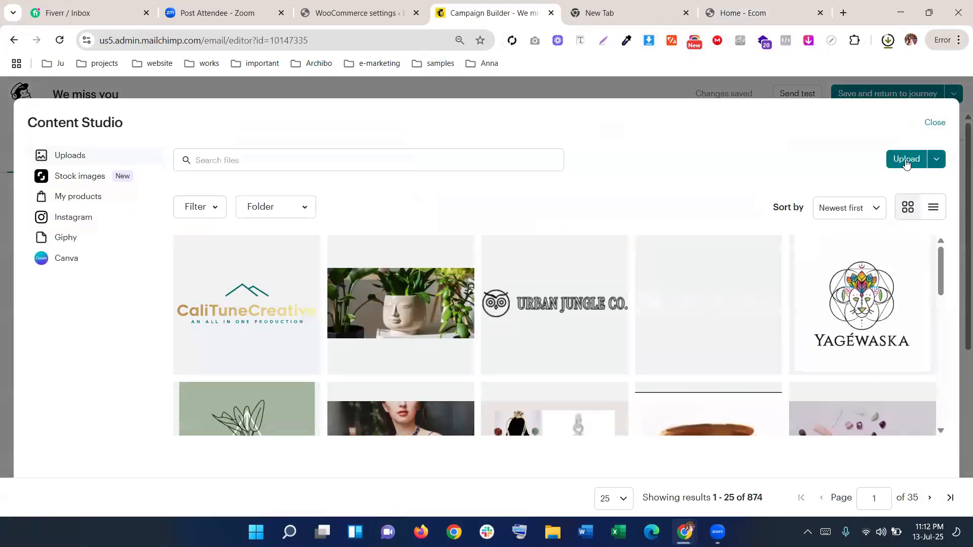
pyautogui.click(445, 253)
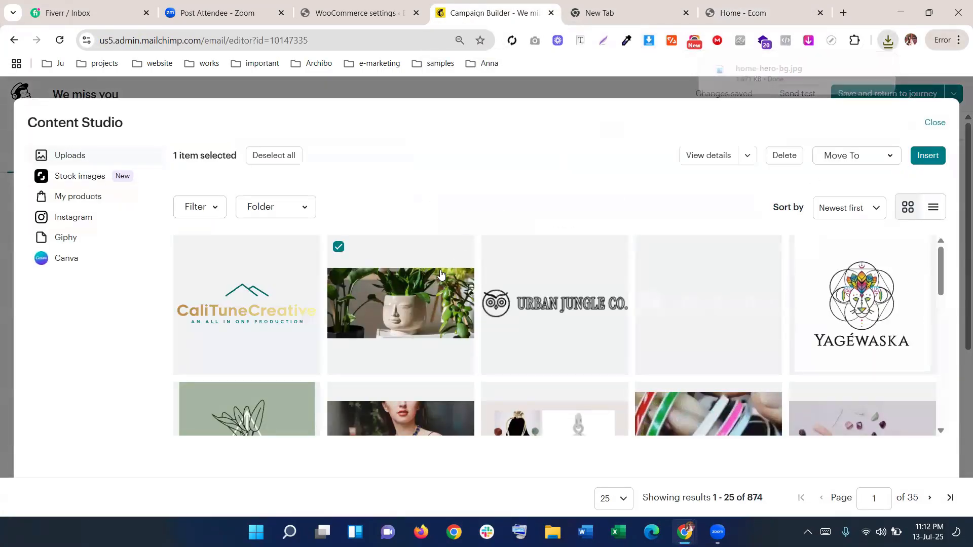
pyautogui.click(927, 155)
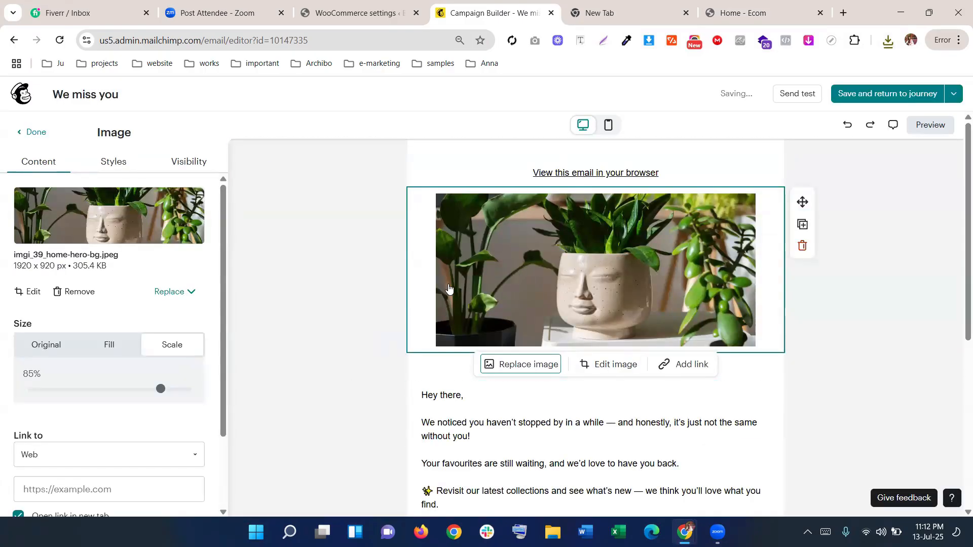
pyautogui.moveTo(160, 388); pyautogui.dragTo(247, 382)
pyautogui.click(247, 382)
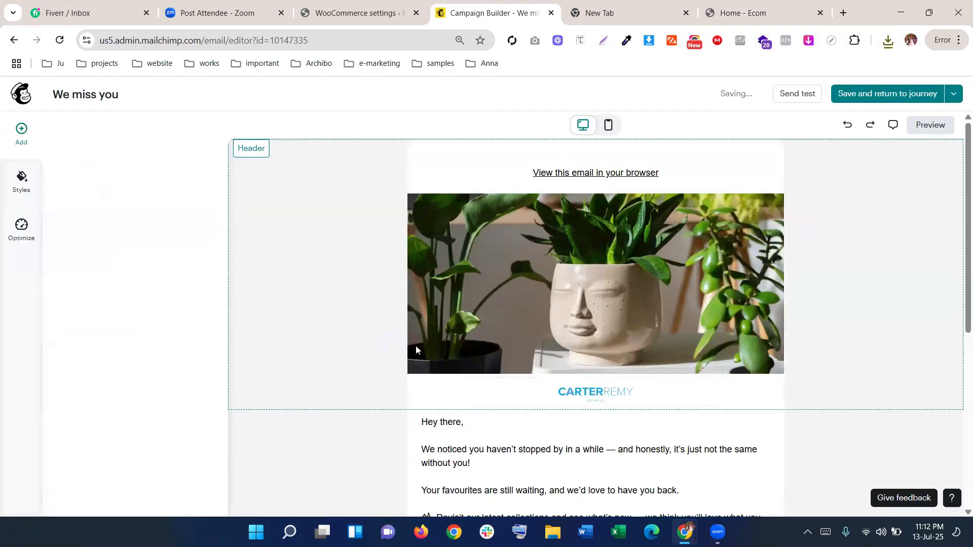
# - Move the CARTERREMY logo block above the plant image
pyautogui.scroll(-3, 564, 311)
pyautogui.click(606, 272)
pyautogui.scroll(2, 606, 272)
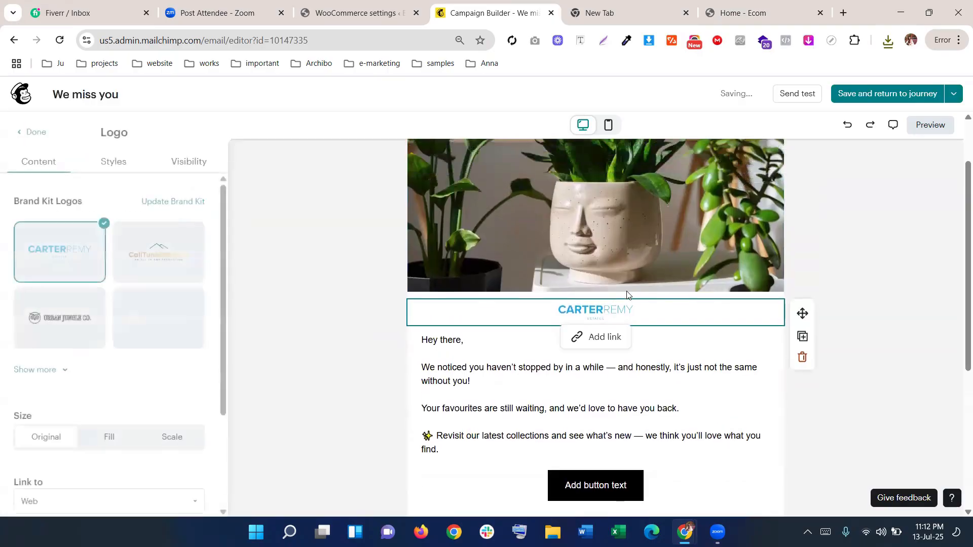
pyautogui.moveTo(641, 192); pyautogui.dragTo(635, 180)
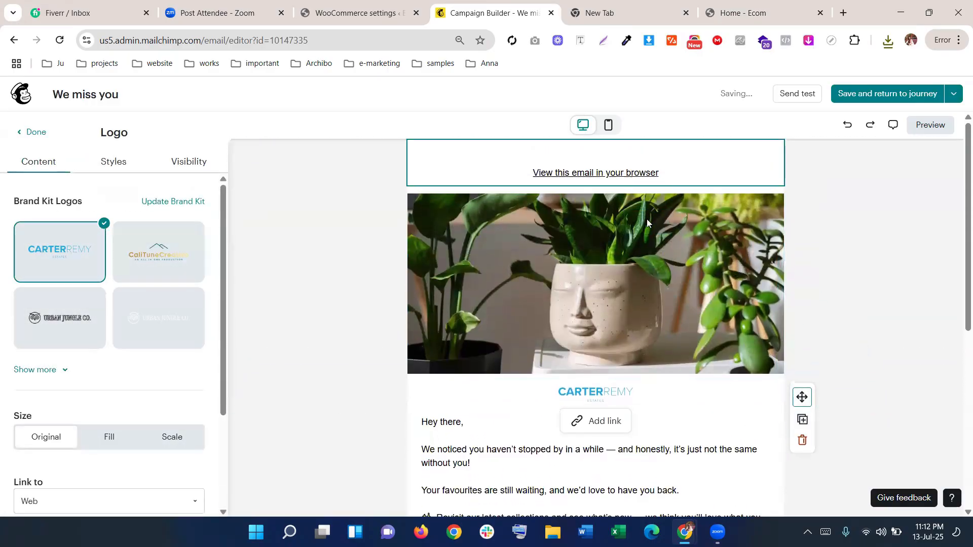
# - Select the email's button block, then select the Browse Now label in ChatGPT's reply
pyautogui.scroll(-3, 596, 294)
pyautogui.scroll(-4, 596, 294)
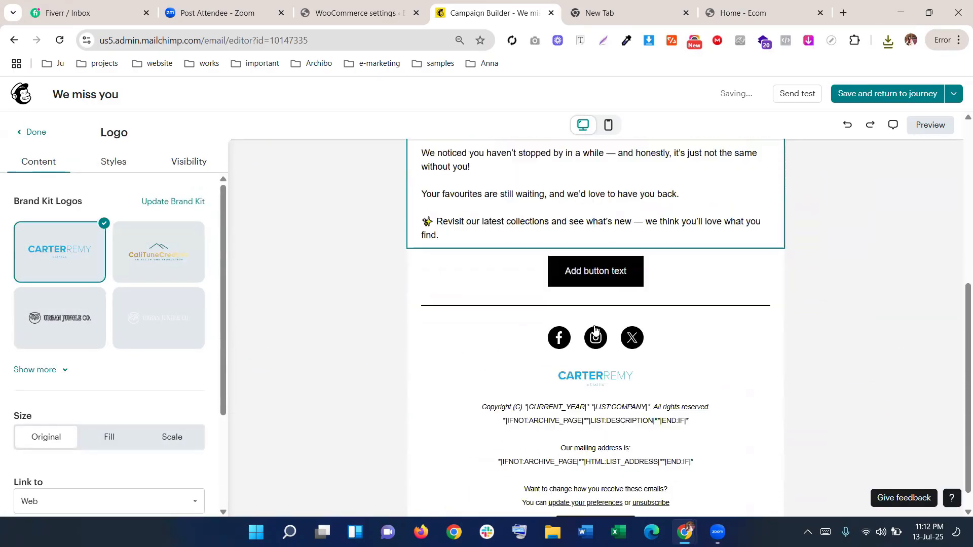
pyautogui.click(596, 252)
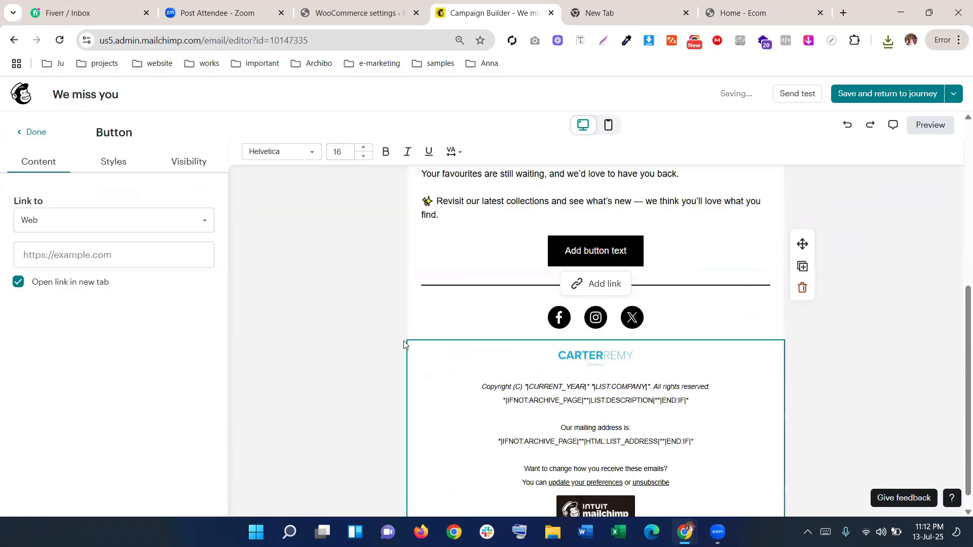
pyautogui.hotkey('alt', 'Tab')
pyautogui.moveTo(413, 325)
pyautogui.mouseDown()
pyautogui.moveTo(375, 325)
pyautogui.moveTo(408, 323)
pyautogui.mouseUp()
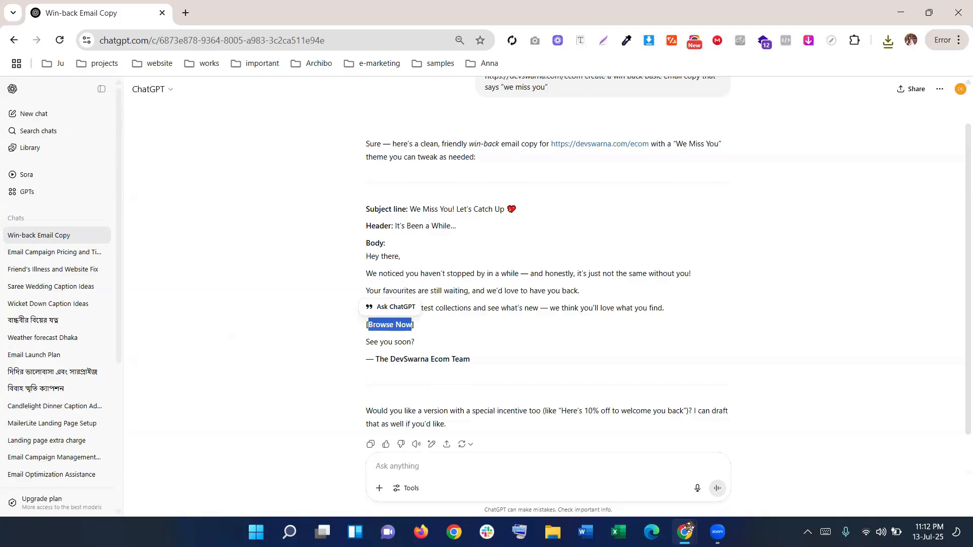
# - Copy the Browse Now label from ChatGPT's reply
pyautogui.click(685, 404)
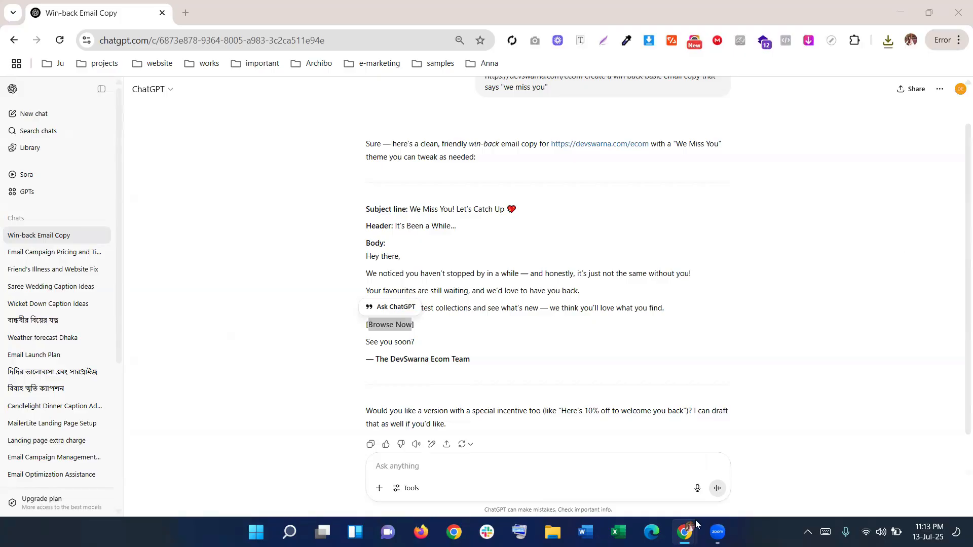
pyautogui.moveTo(685, 532)
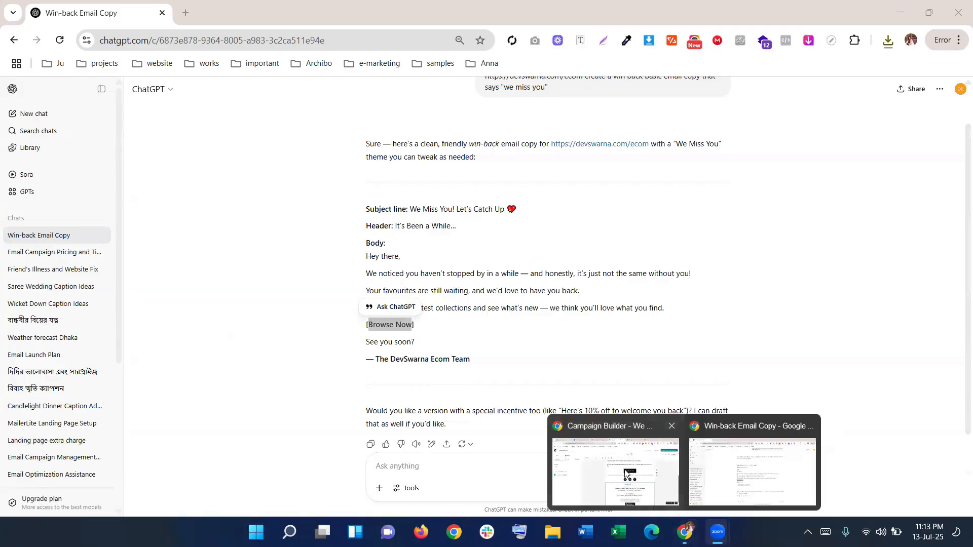
pyautogui.click(627, 474)
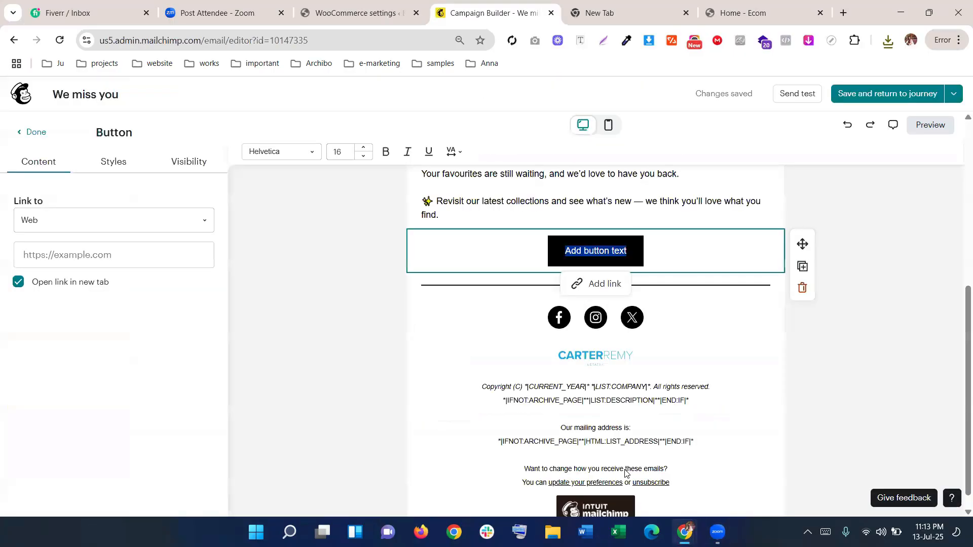
pyautogui.write('Browse Now')
pyautogui.click(750, 14)
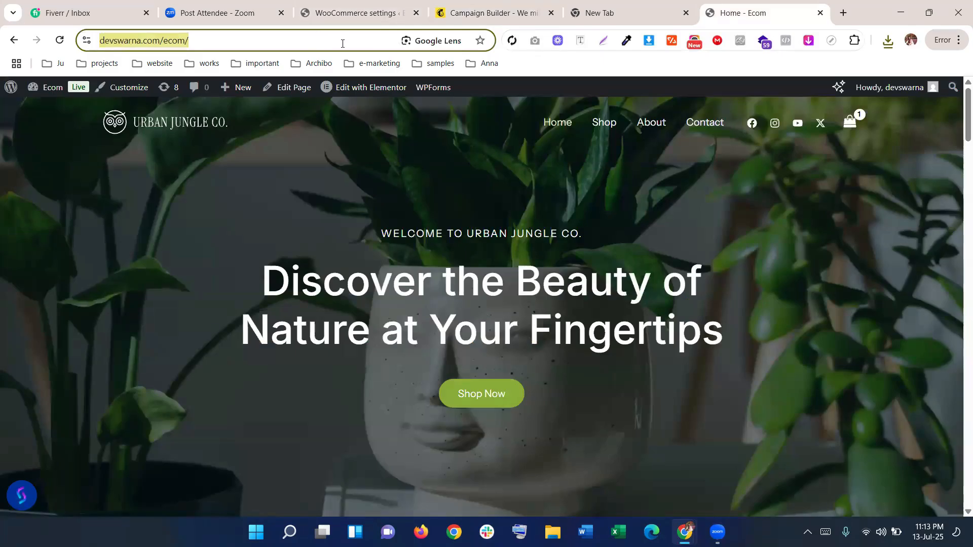
pyautogui.click(497, 12)
pyautogui.click(112, 253)
pyautogui.write('https://lessaaro.com/collections/')
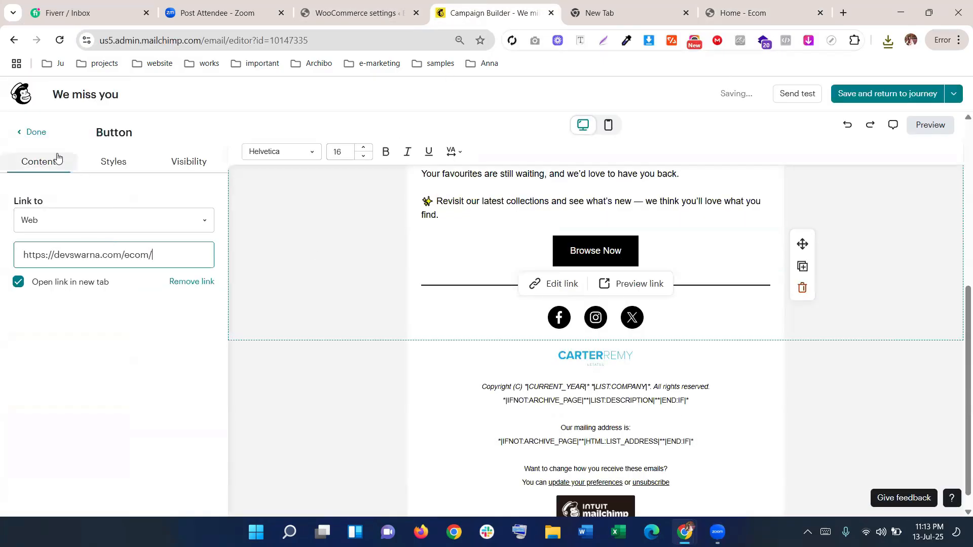
pyautogui.click(33, 131)
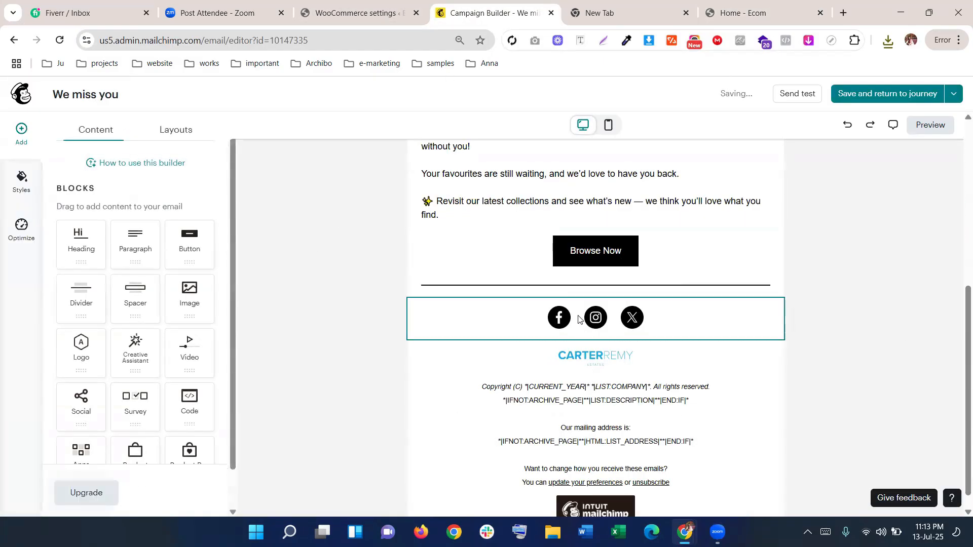
# - Review the remaining blocks, then save the We miss you email and return to the journey
pyautogui.click(582, 337)
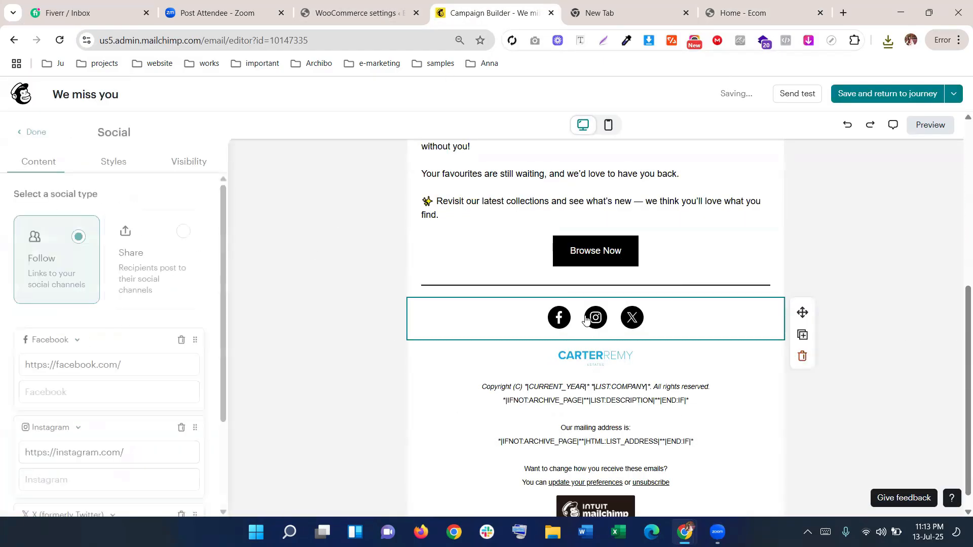
pyautogui.click(436, 287)
pyautogui.scroll(1, 478, 289)
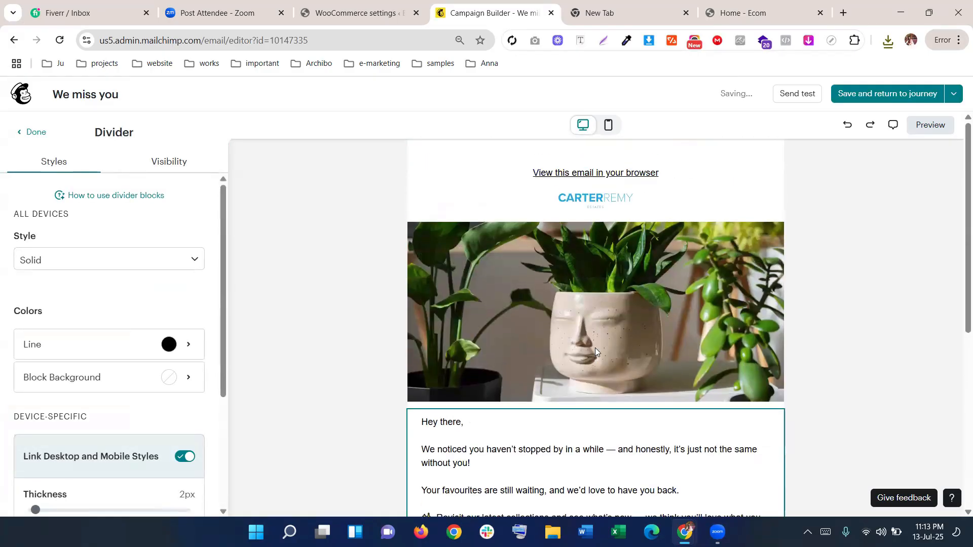
pyautogui.scroll(-2, 856, 215)
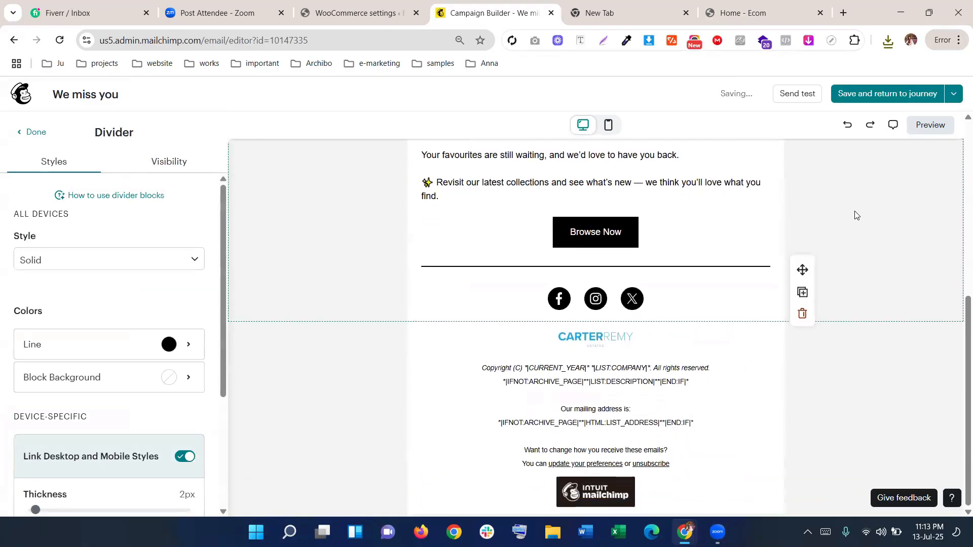
pyautogui.click(856, 93)
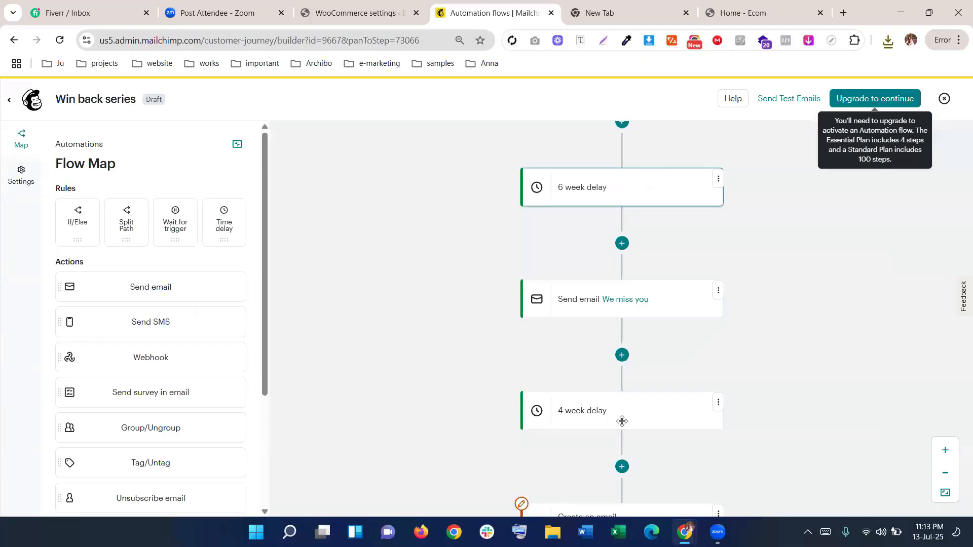
# - Scroll to the best-sellers 'Create an email' step and open its Send email settings
pyautogui.scroll(3, 622, 418)
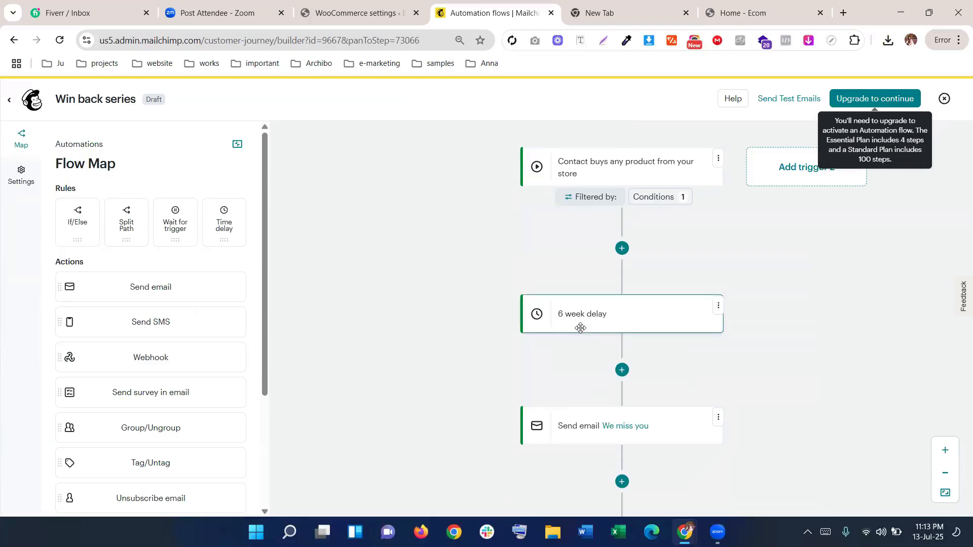
pyautogui.scroll(-3, 580, 326)
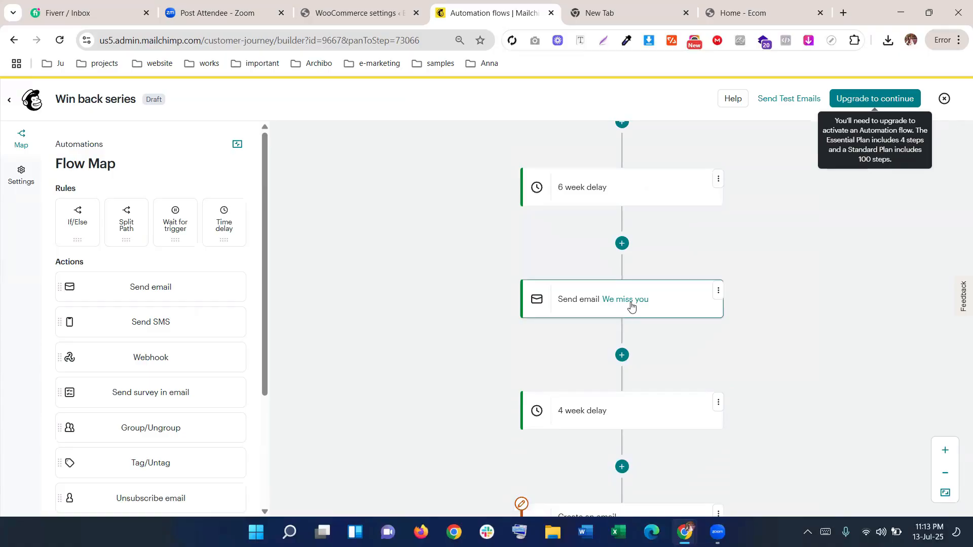
pyautogui.scroll(-2, 631, 304)
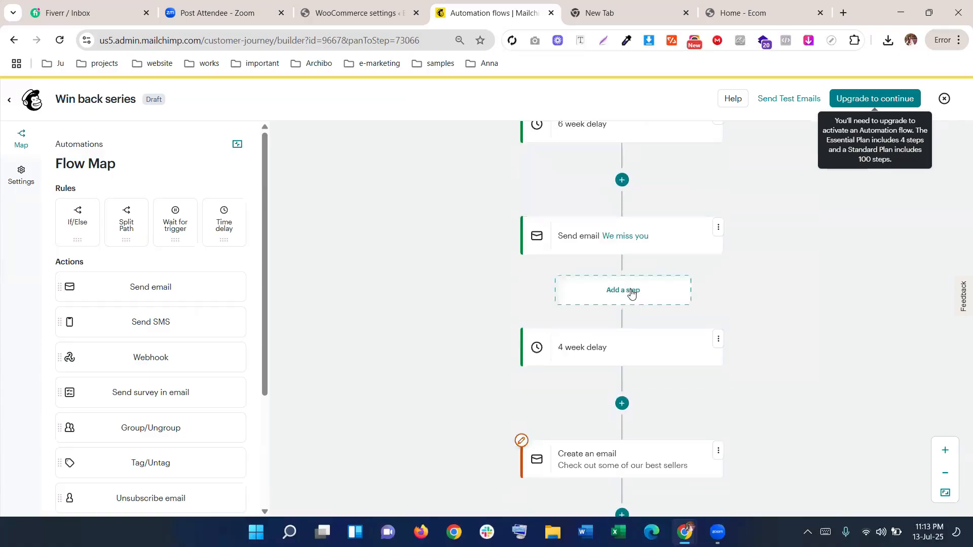
pyautogui.scroll(-5, 675, 341)
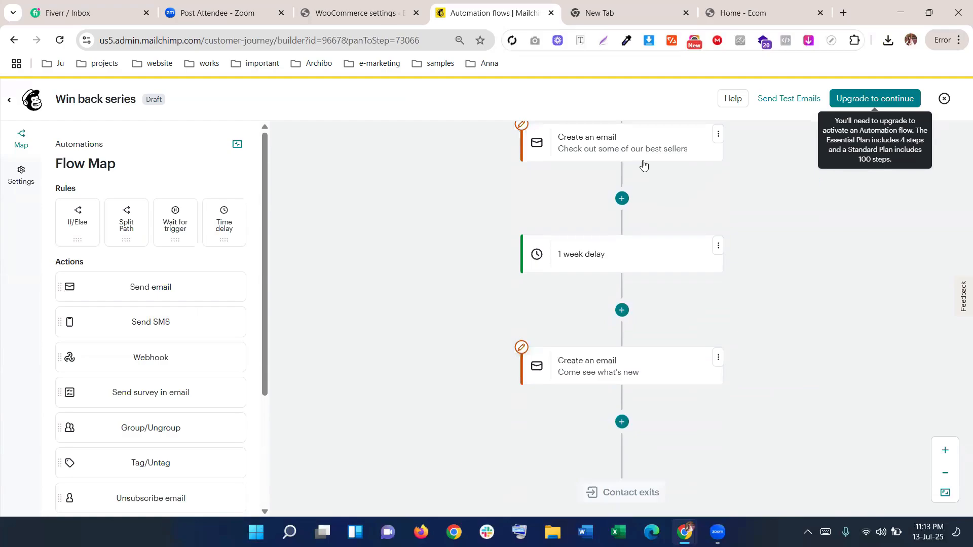
pyautogui.click(595, 163)
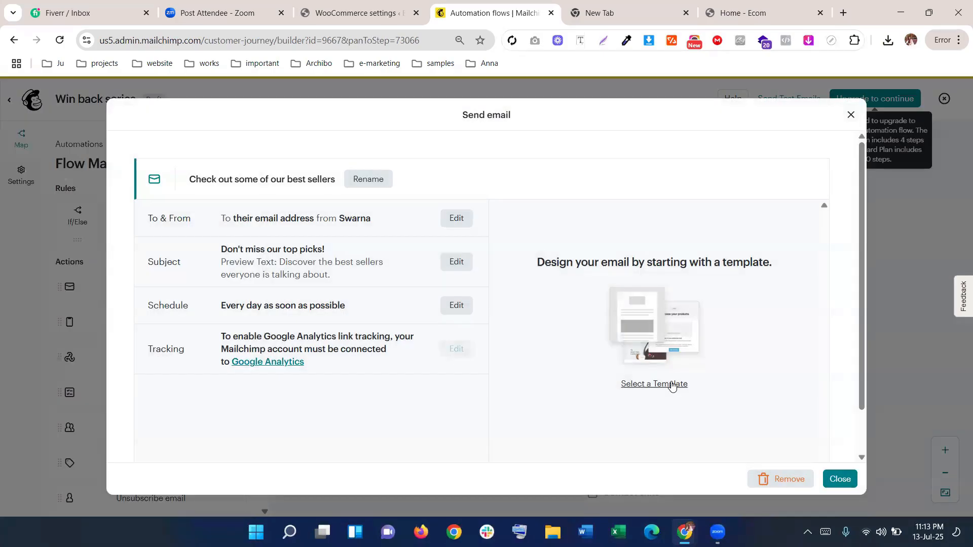
# - Apply the saved 'test welcome email' template to the best sellers email
pyautogui.click(671, 385)
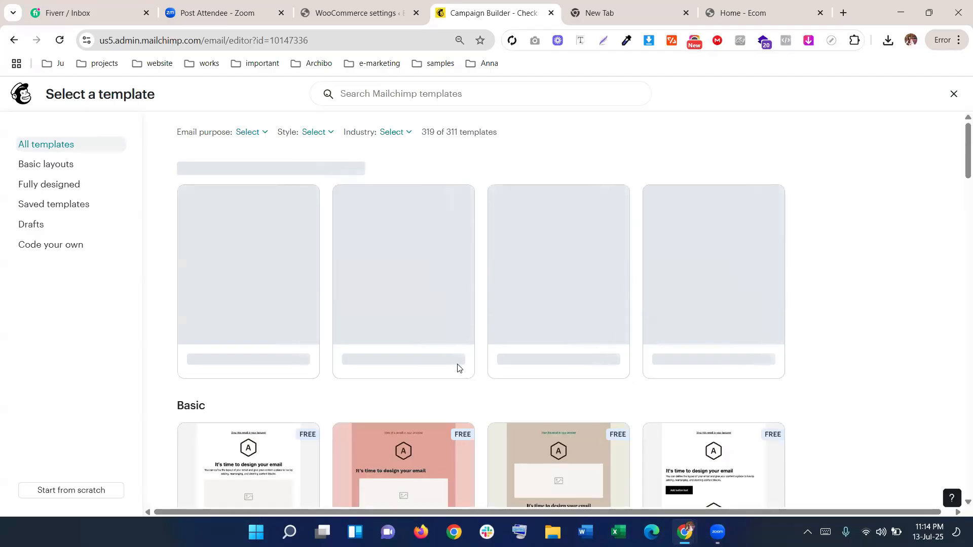
pyautogui.moveTo(436, 355)
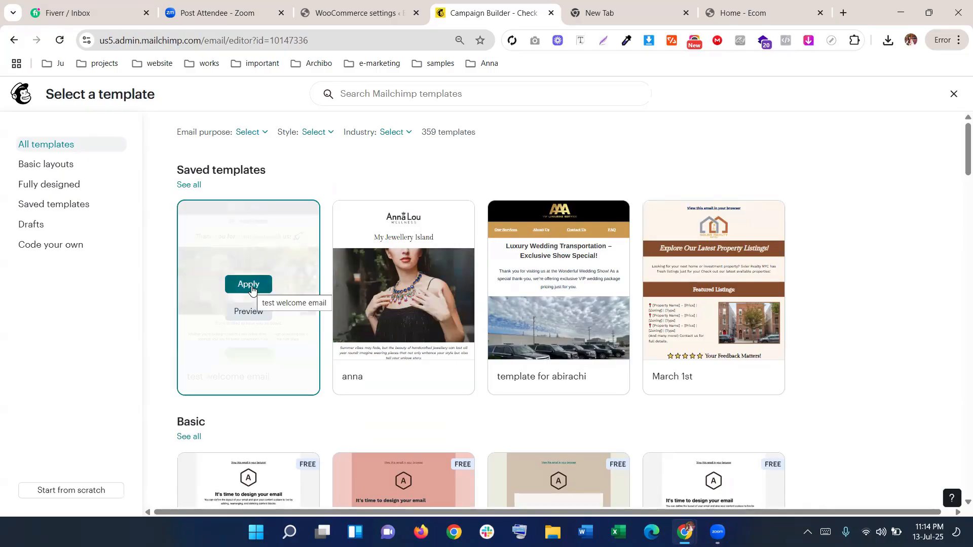
pyautogui.click(251, 285)
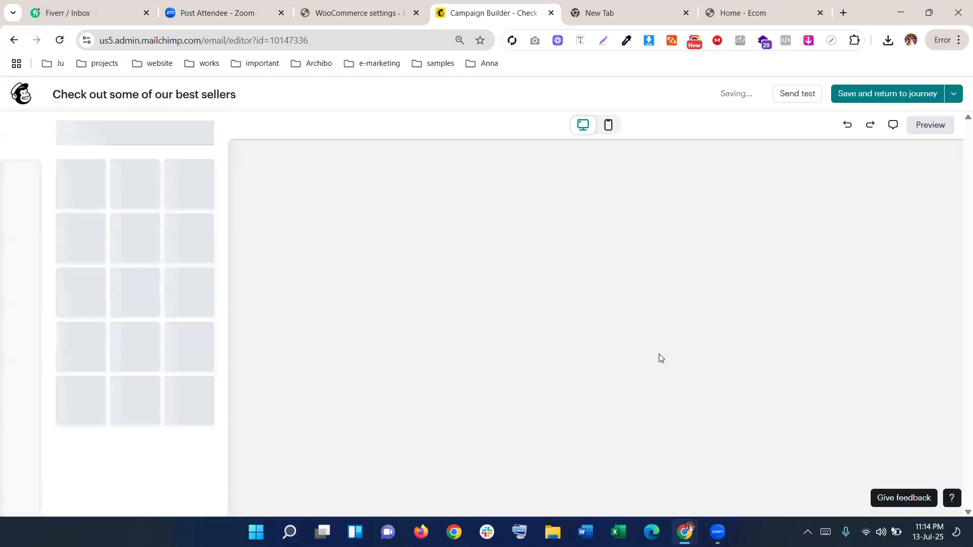
# - Insert a Product Rec block below the welcome paragraph and check its product feed
pyautogui.scroll(-1, 139, 352)
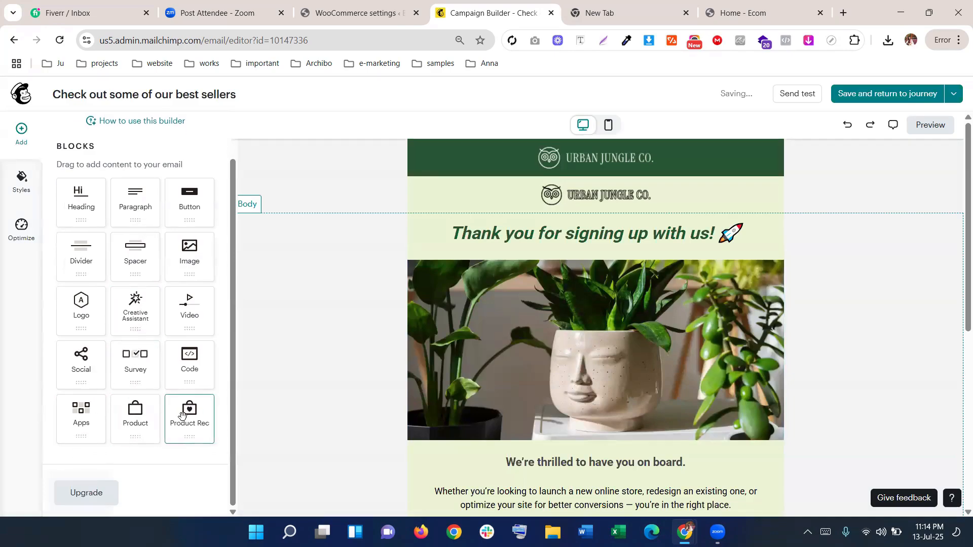
pyautogui.moveTo(192, 420); pyautogui.dragTo(607, 421)
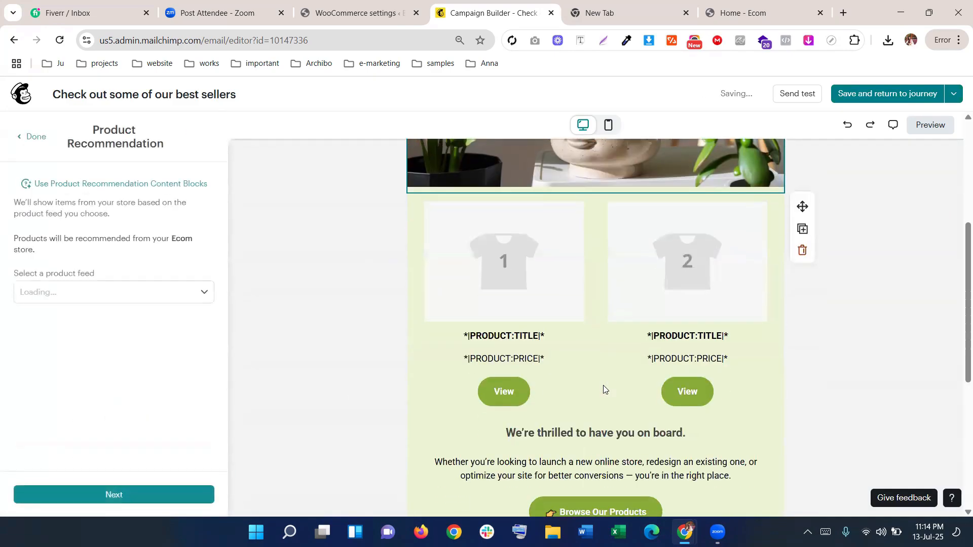
pyautogui.moveTo(802, 207); pyautogui.dragTo(682, 403)
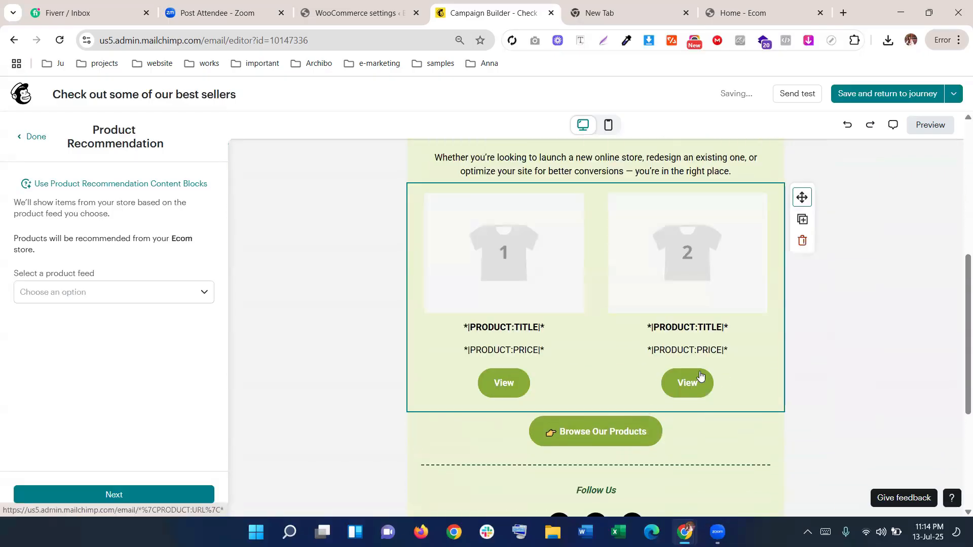
pyautogui.click(206, 296)
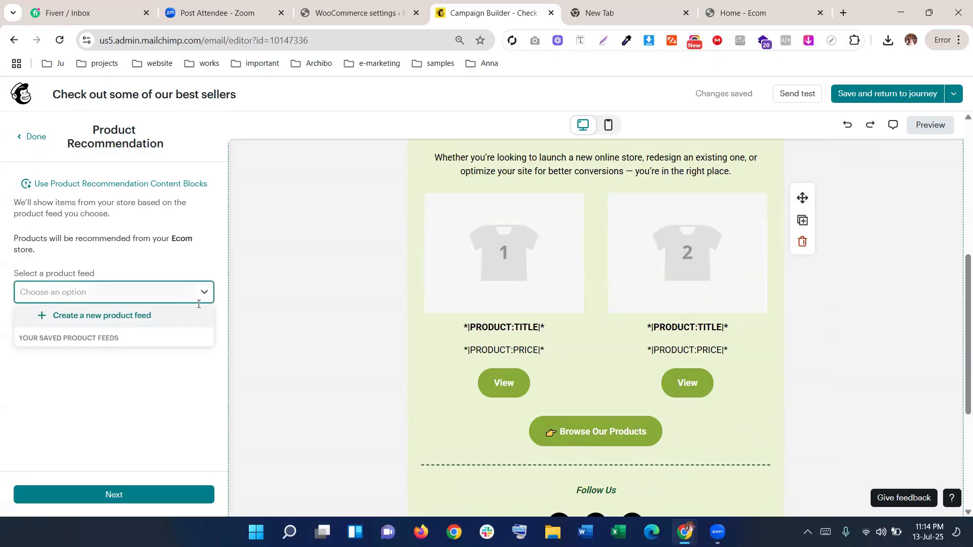
pyautogui.click(204, 291)
pyautogui.click(204, 290)
pyautogui.click(204, 293)
pyautogui.click(205, 293)
pyautogui.click(30, 137)
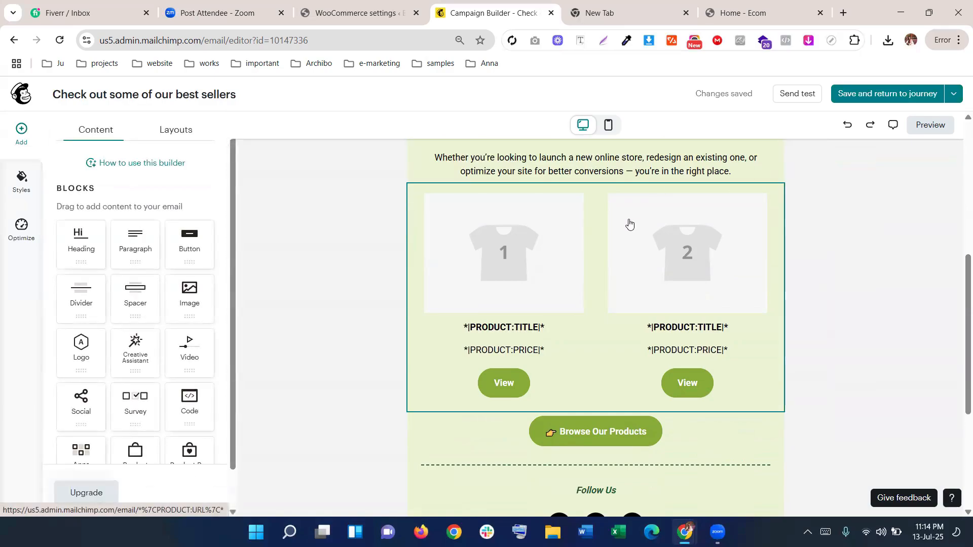
pyautogui.scroll(2, 623, 216)
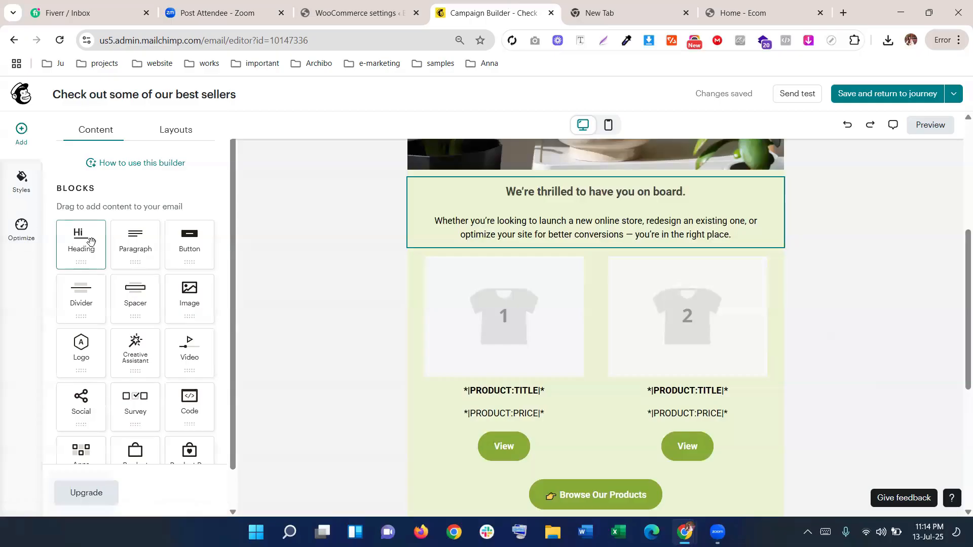
# - Drop a Heading block above the product recommendations, then save the email
pyautogui.moveTo(87, 244); pyautogui.dragTo(623, 245)
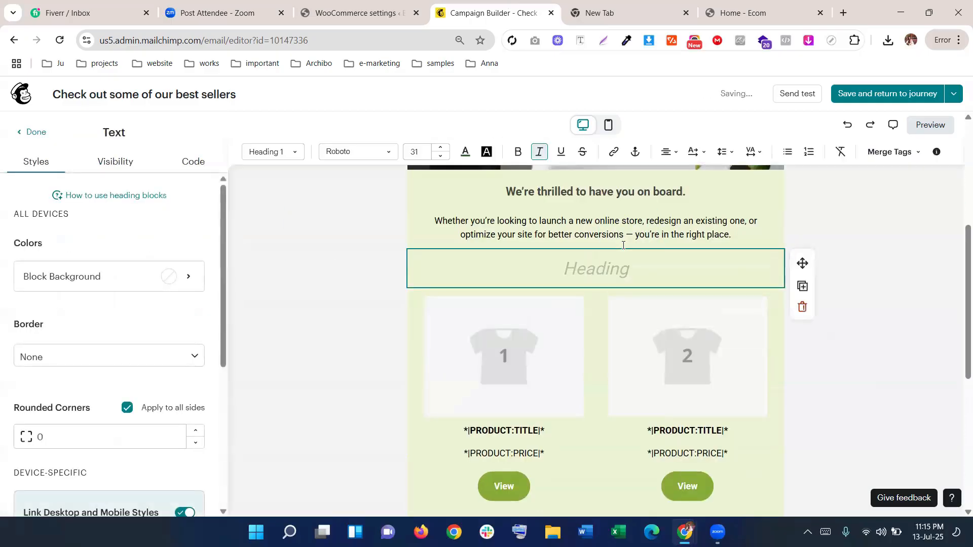
pyautogui.scroll(4, 518, 208)
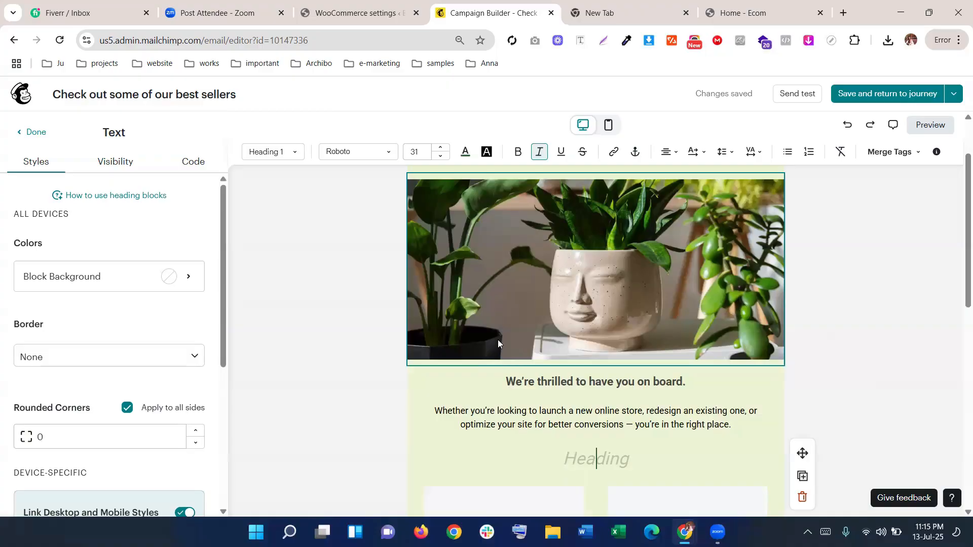
pyautogui.click(843, 99)
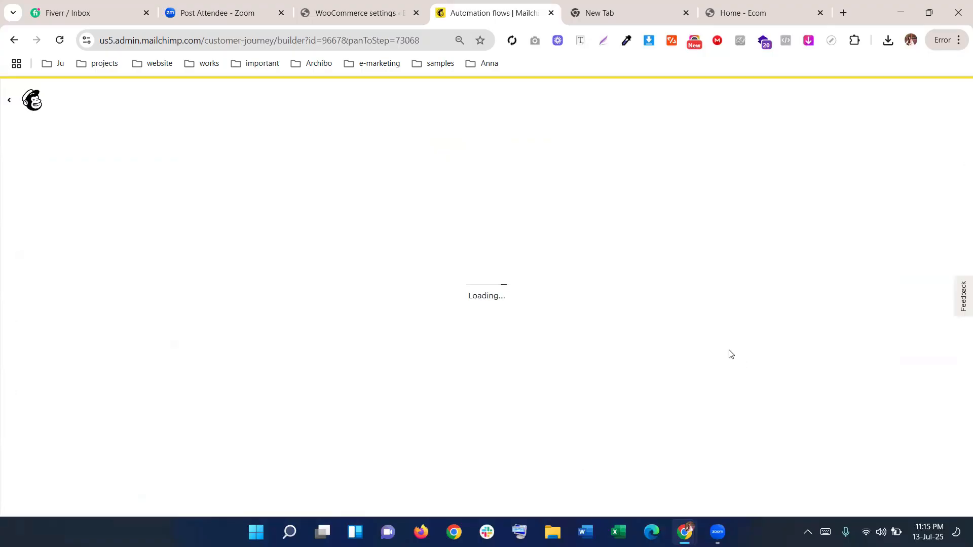
# - Check the Win back series flow map, then close the builder
pyautogui.scroll(-1, 730, 350)
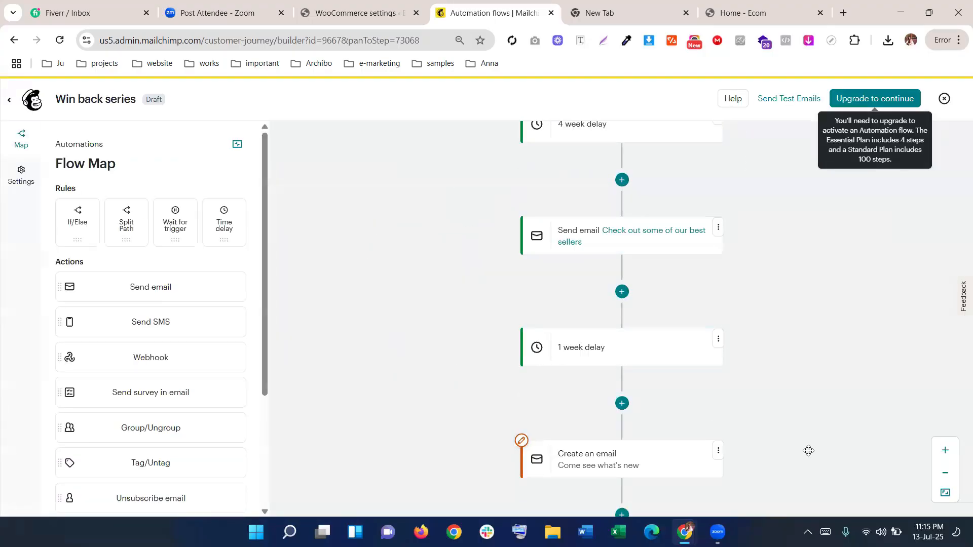
pyautogui.scroll(-2, 642, 413)
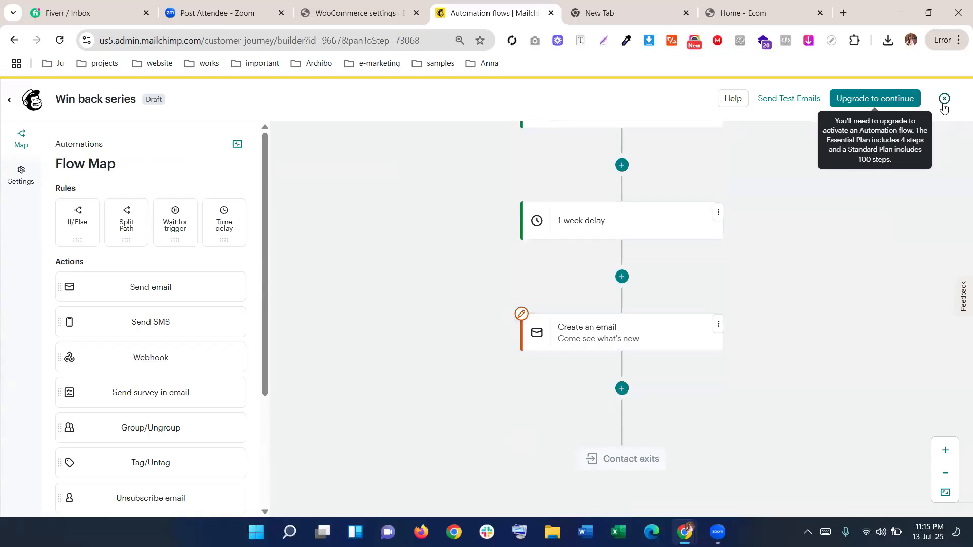
pyautogui.click(944, 99)
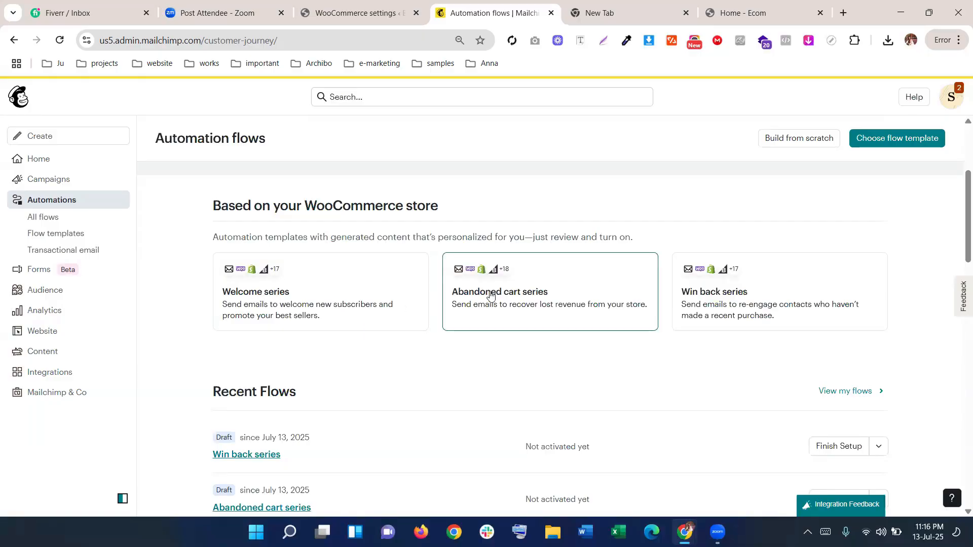
pyautogui.scroll(-1, 497, 320)
pyautogui.scroll(-6, 498, 320)
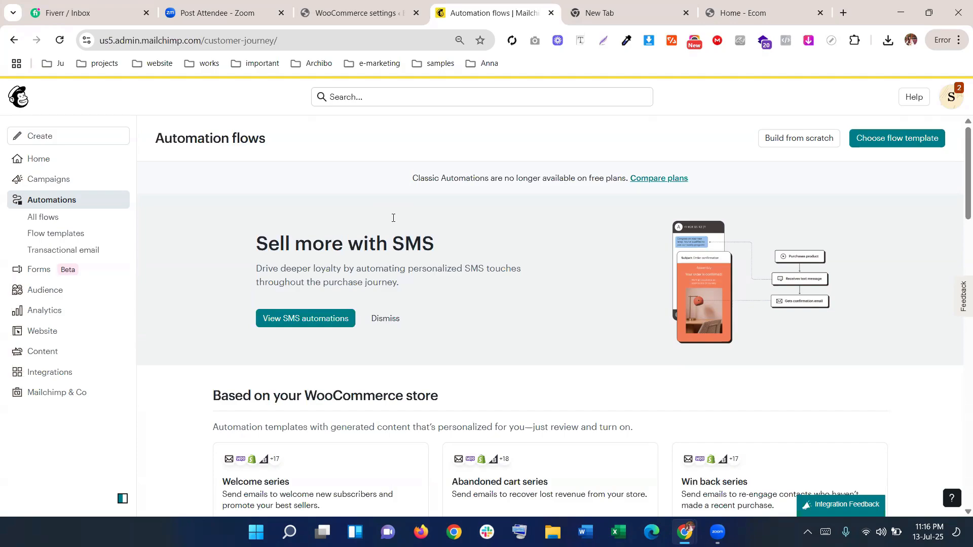
pyautogui.moveTo(382, 187); pyautogui.dragTo(732, 185)
pyautogui.click(386, 181)
pyautogui.click(728, 181)
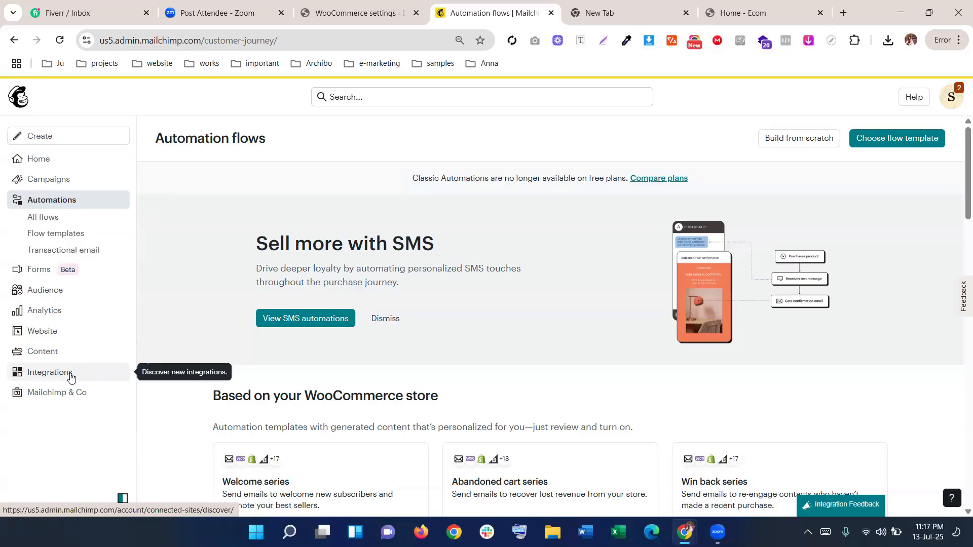
pyautogui.click(315, 4)
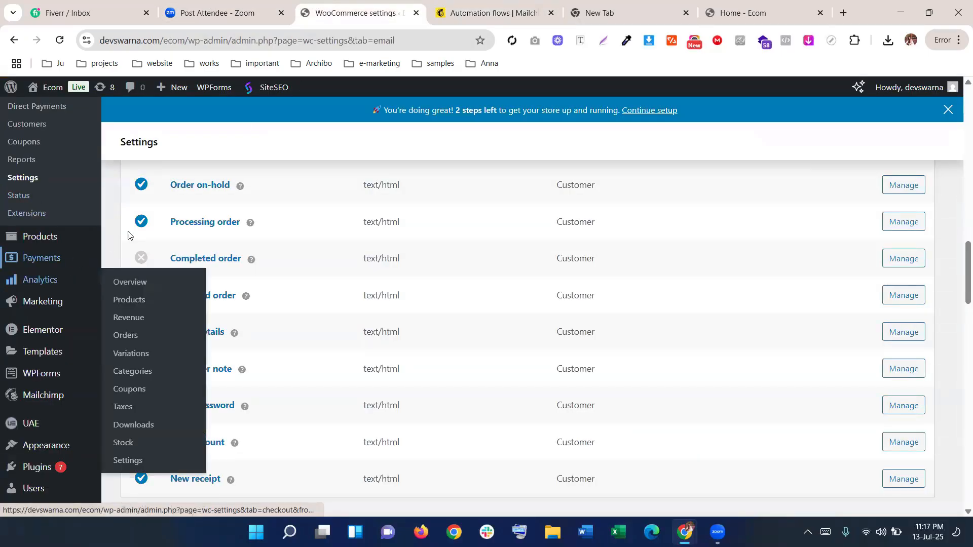
pyautogui.scroll(2, 212, 187)
pyautogui.scroll(5, 212, 187)
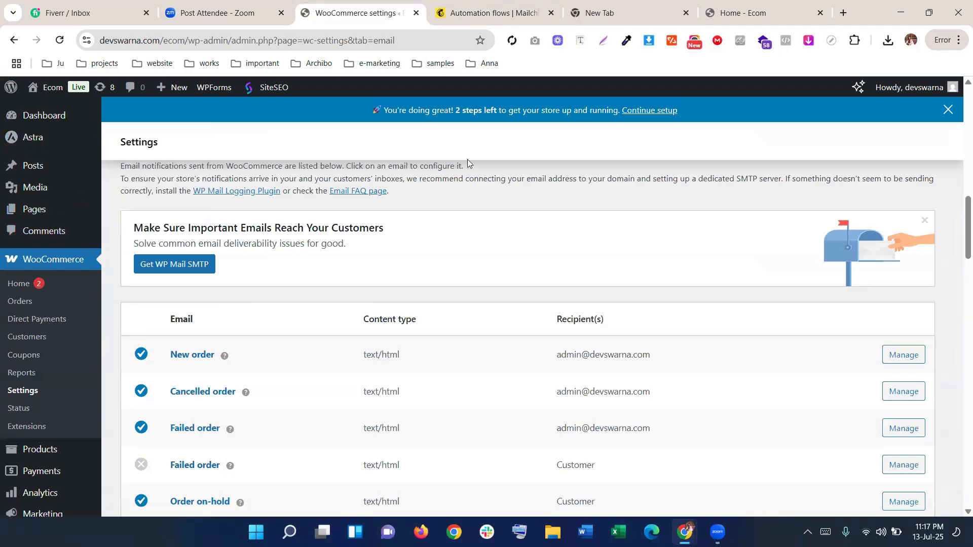
pyautogui.scroll(1, 479, 201)
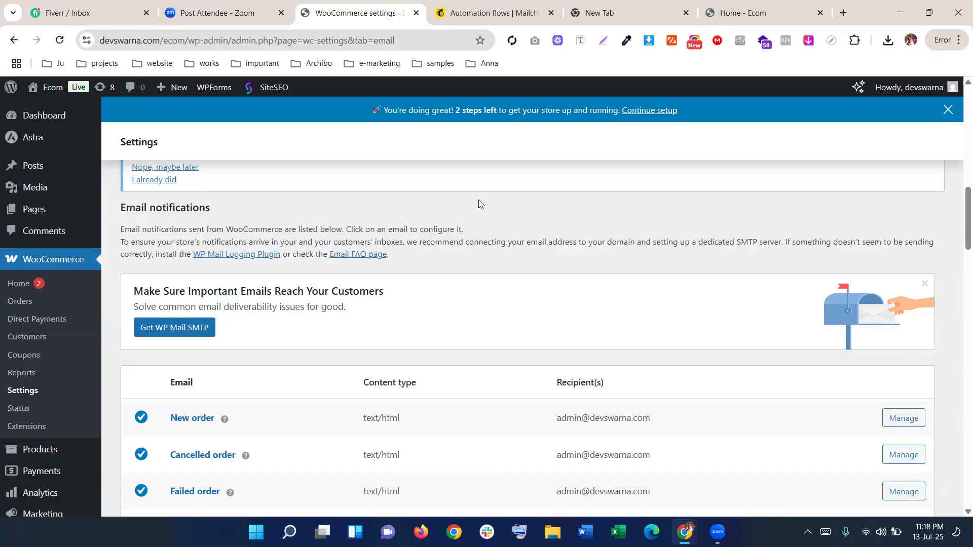
pyautogui.click(504, 7)
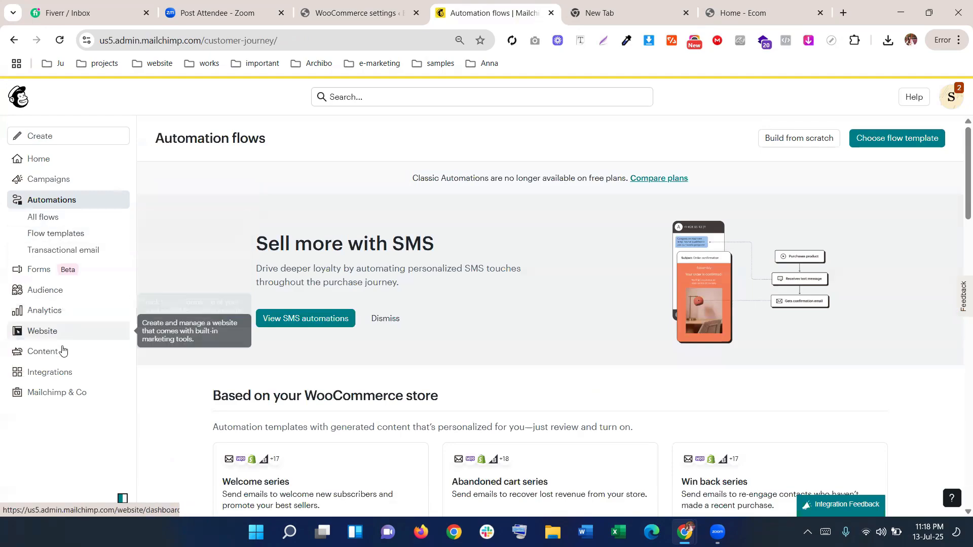
# - Go to Forms and open the Other forms list of signup forms
pyautogui.click(63, 279)
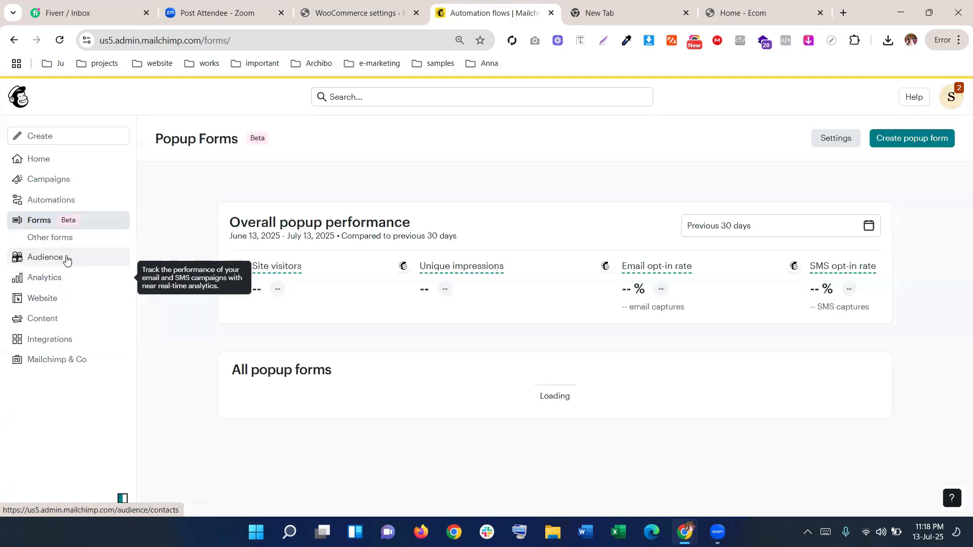
pyautogui.scroll(-6, 442, 298)
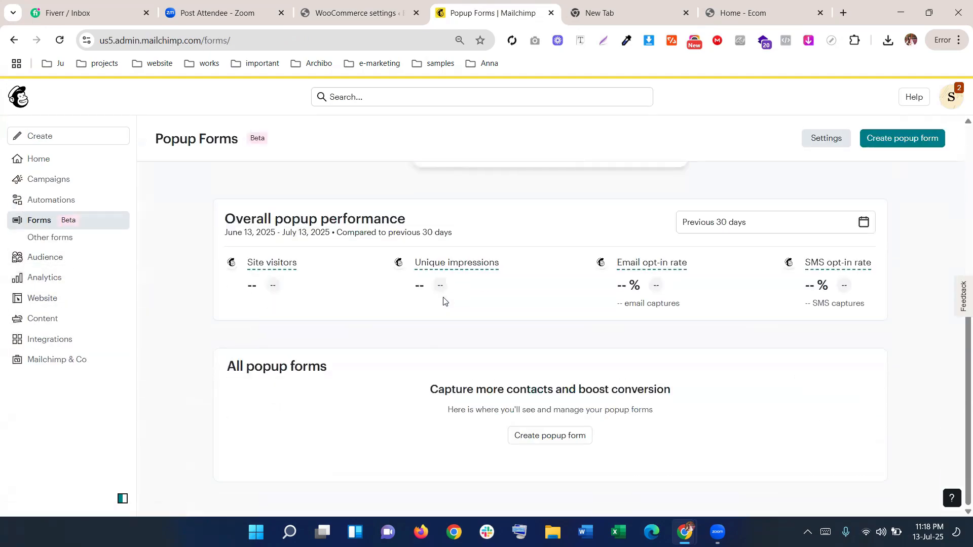
pyautogui.scroll(4, 443, 299)
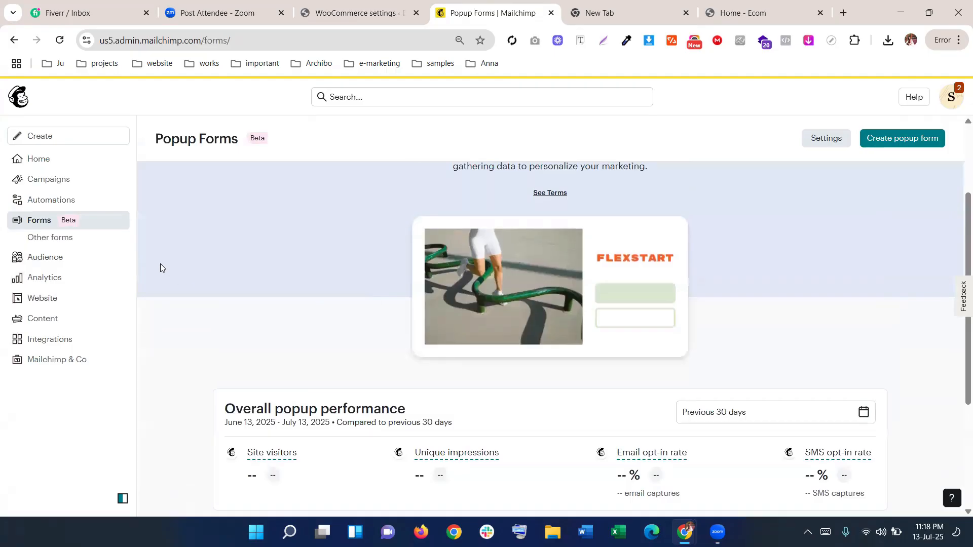
pyautogui.click(76, 238)
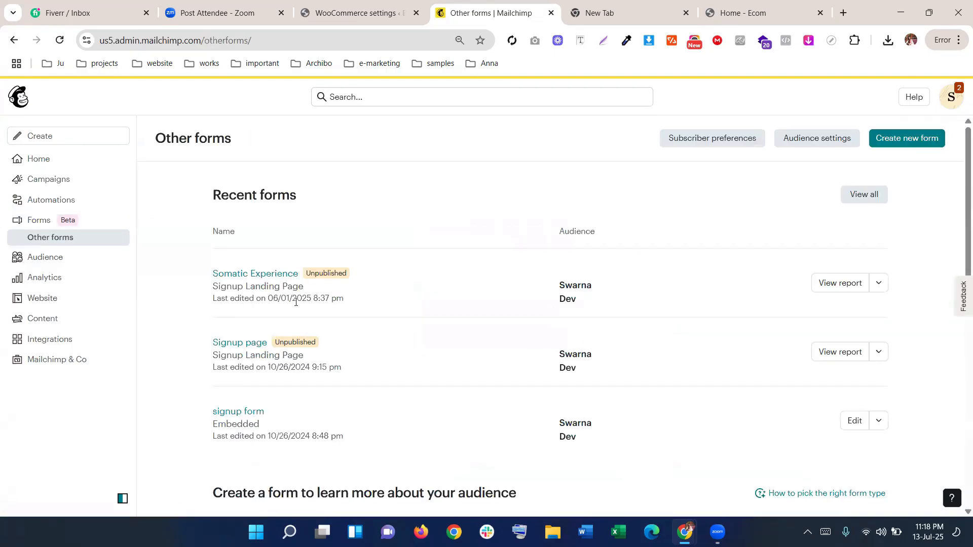
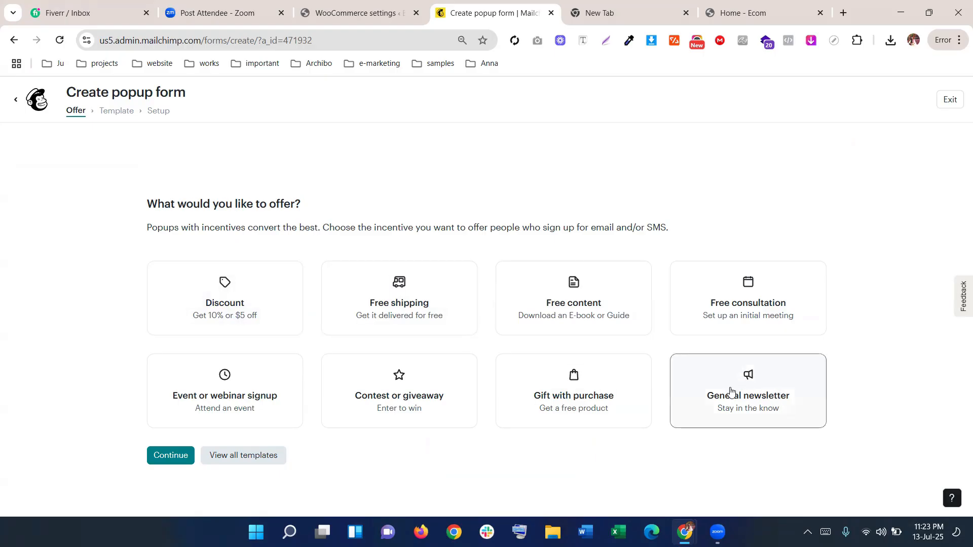
# - Pick the general newsletter offer, then apply the Elegant Polaroid template
pyautogui.click(756, 398)
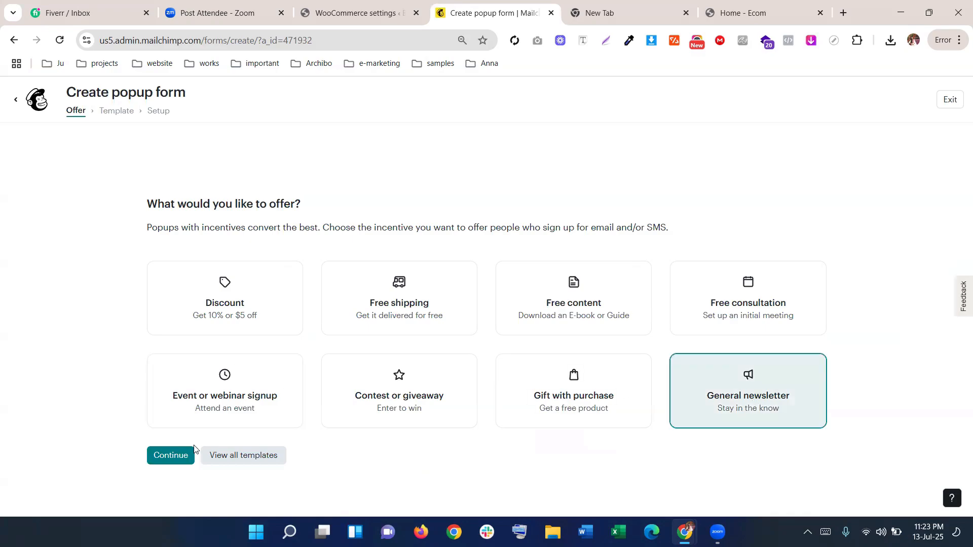
pyautogui.click(166, 456)
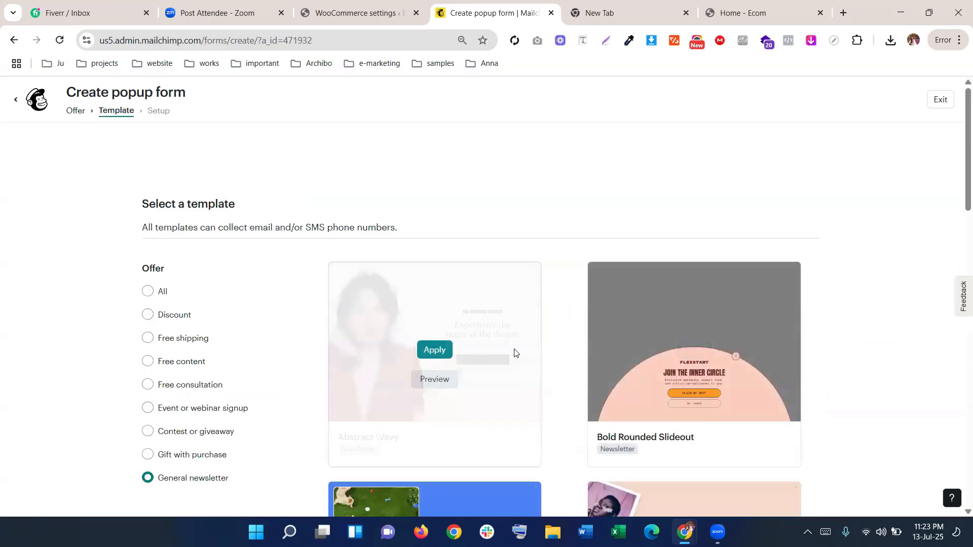
pyautogui.scroll(-10, 514, 353)
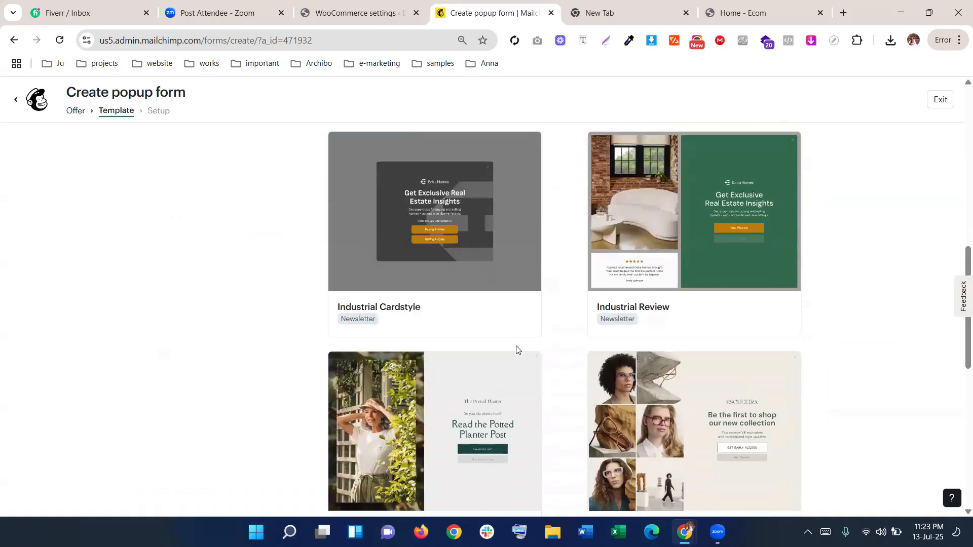
pyautogui.scroll(-5, 518, 343)
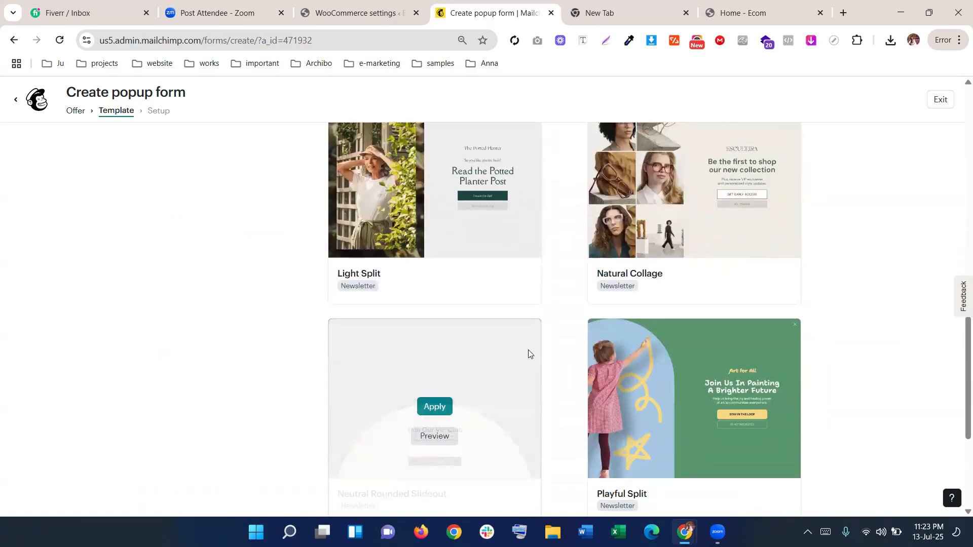
pyautogui.scroll(-5, 528, 353)
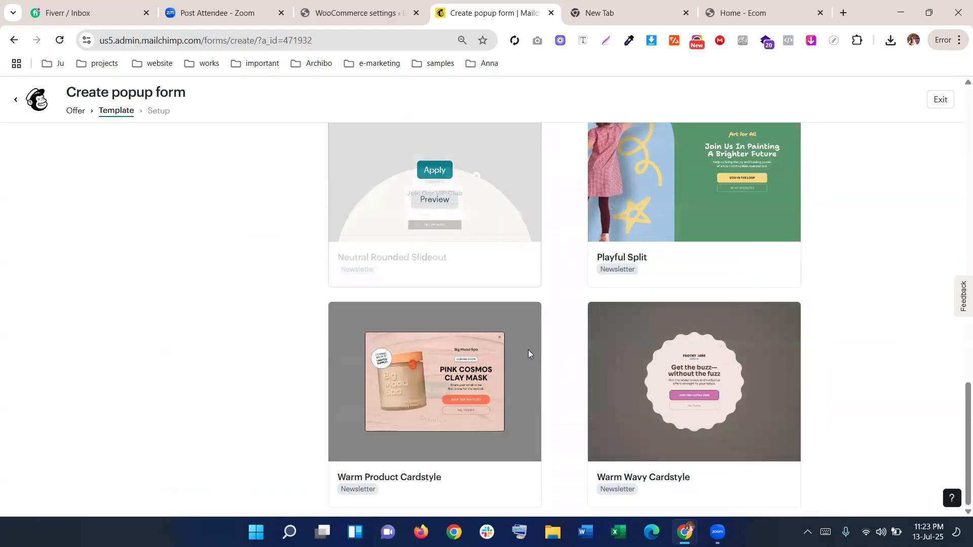
pyautogui.scroll(10, 487, 407)
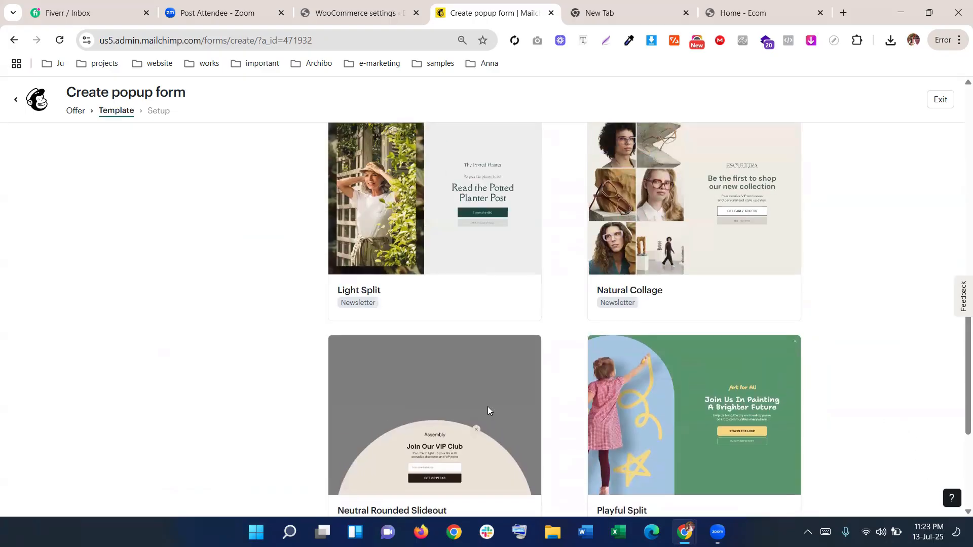
pyautogui.scroll(5, 488, 409)
pyautogui.scroll(4, 488, 408)
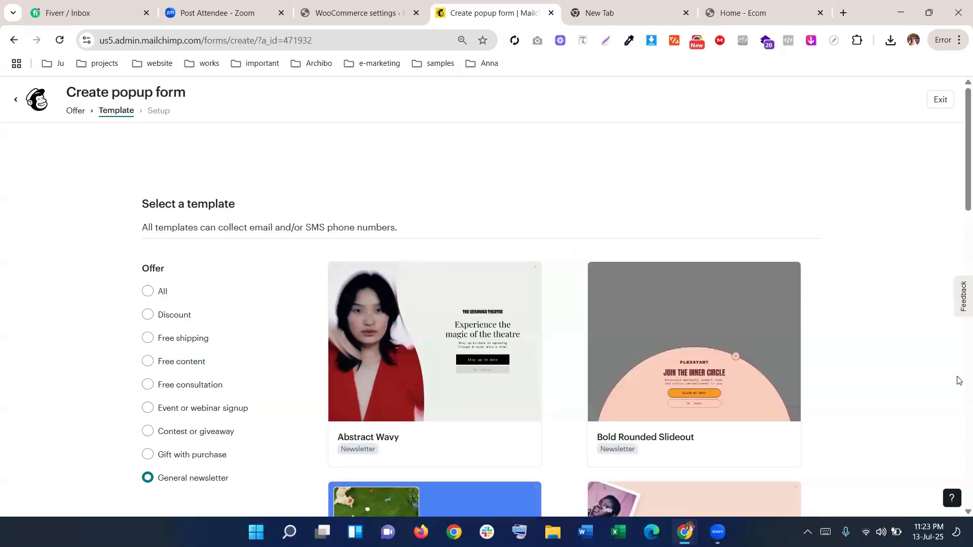
pyautogui.scroll(-1, 702, 385)
pyautogui.scroll(-5, 703, 387)
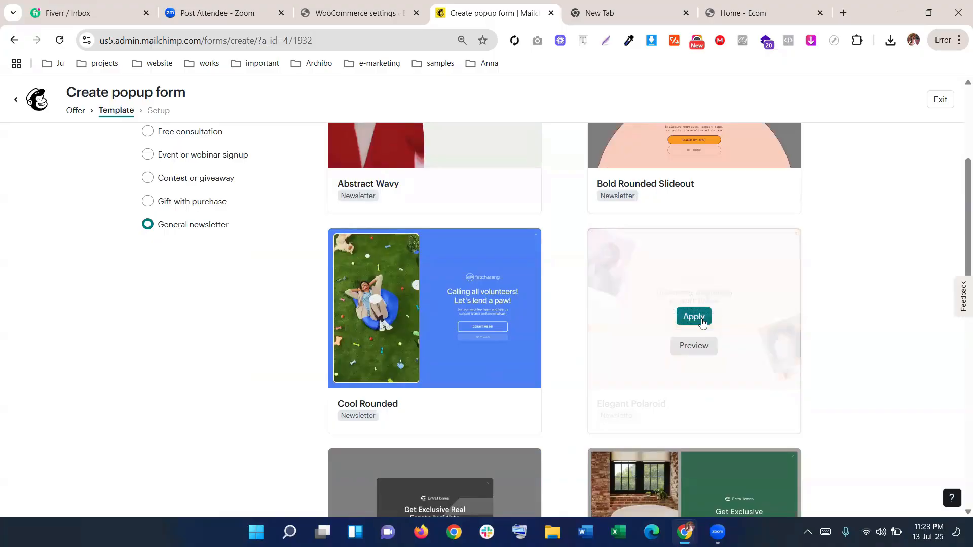
pyautogui.moveTo(634, 330)
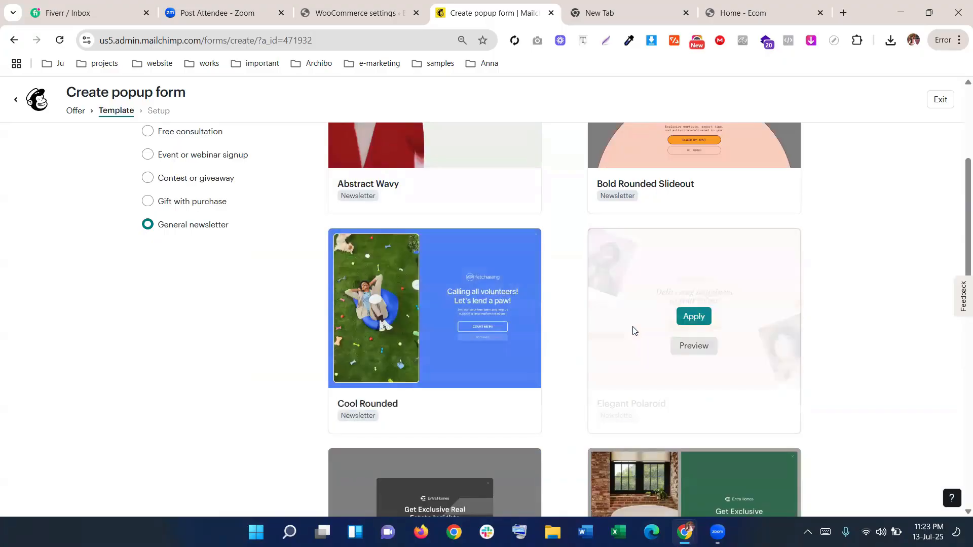
pyautogui.click(693, 316)
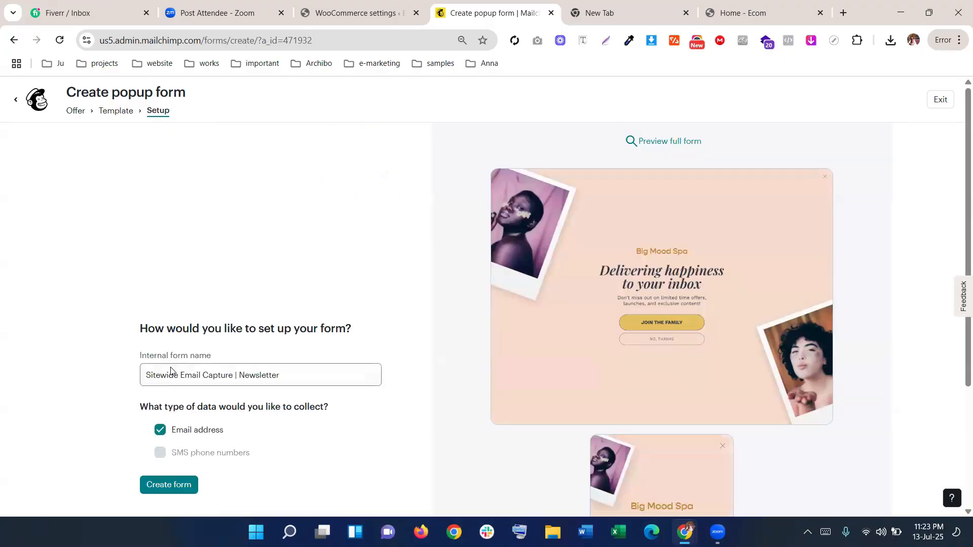
# - Create the 'Sitewide Email Capture | Newsletter' popup form collecting email addresses
pyautogui.click(175, 485)
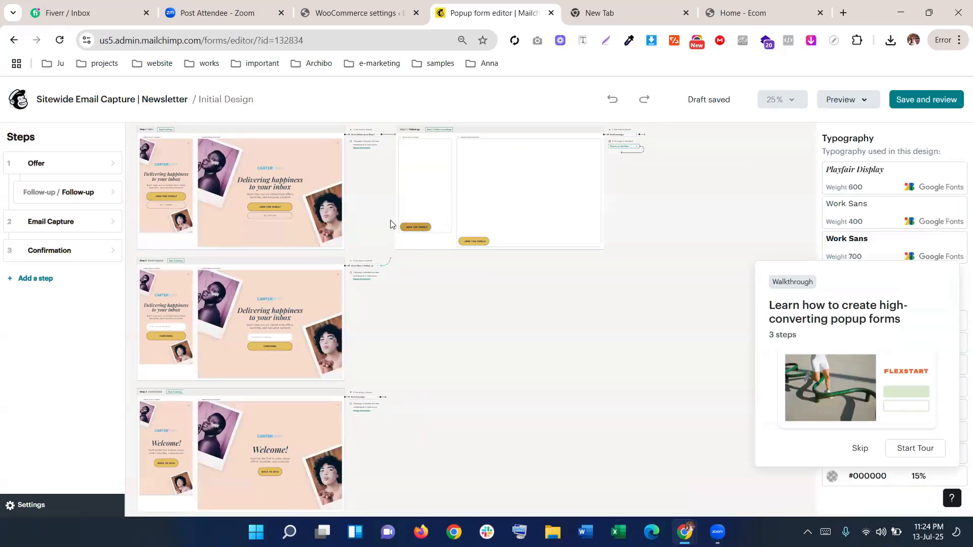
# - Skip the editor walkthrough and zoom and pan across the four popup step designs
pyautogui.click(860, 448)
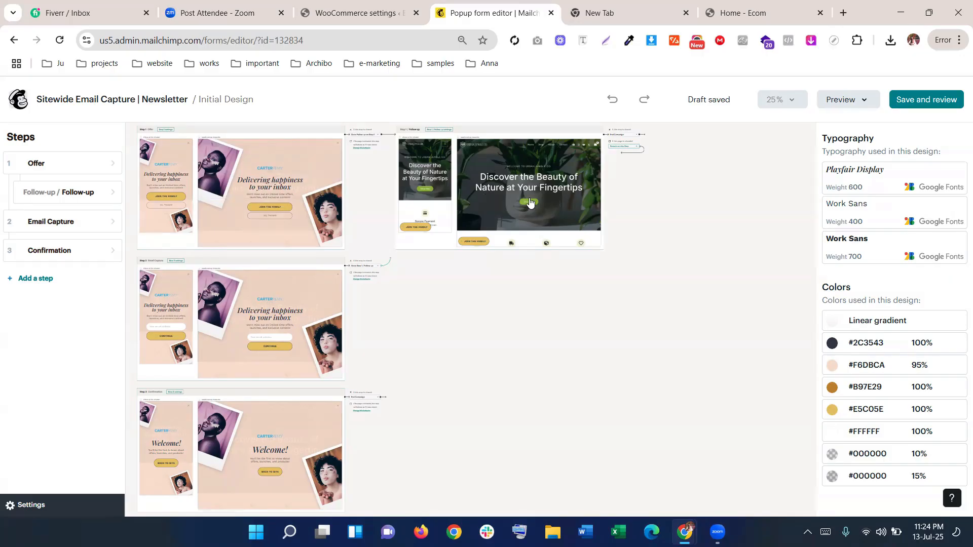
pyautogui.scroll(3, 530, 203)
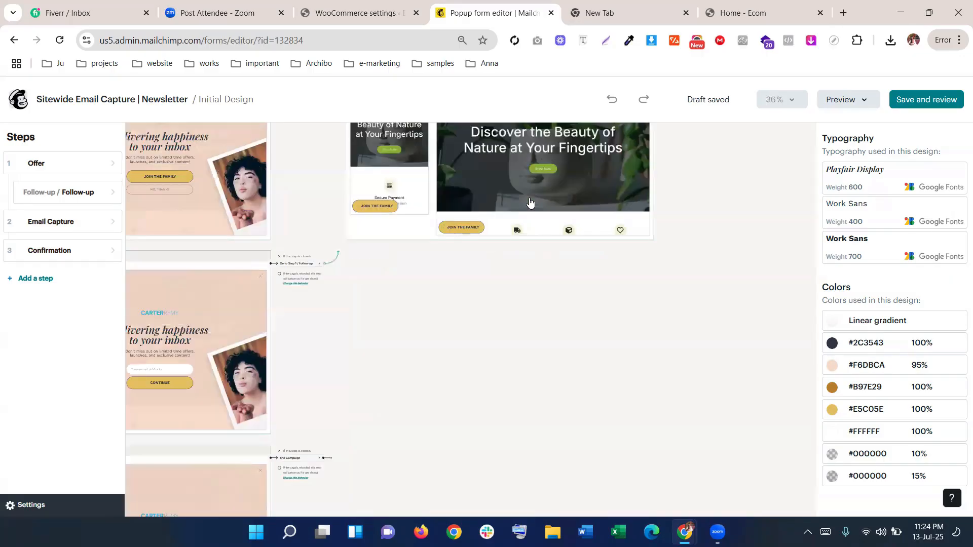
pyautogui.scroll(2, 451, 314)
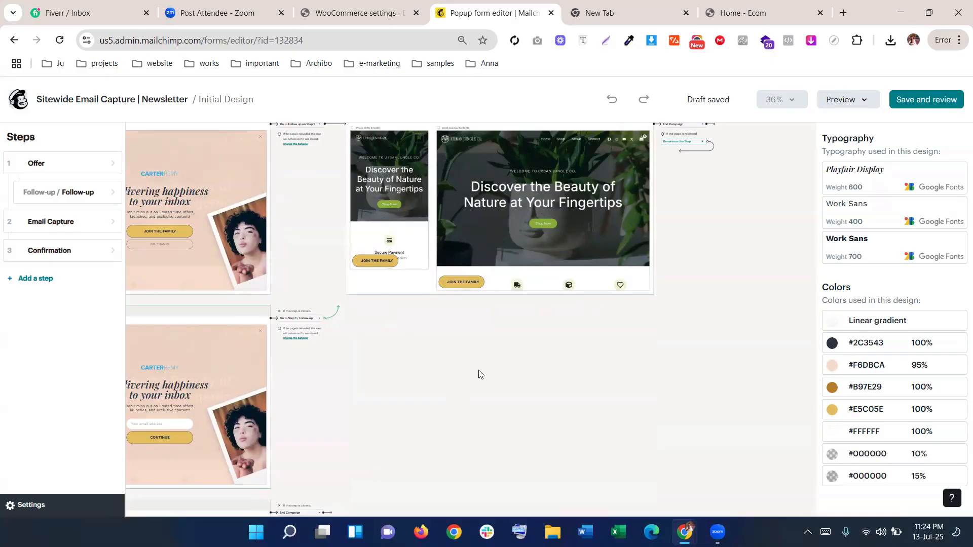
pyautogui.moveTo(492, 384); pyautogui.dragTo(708, 380)
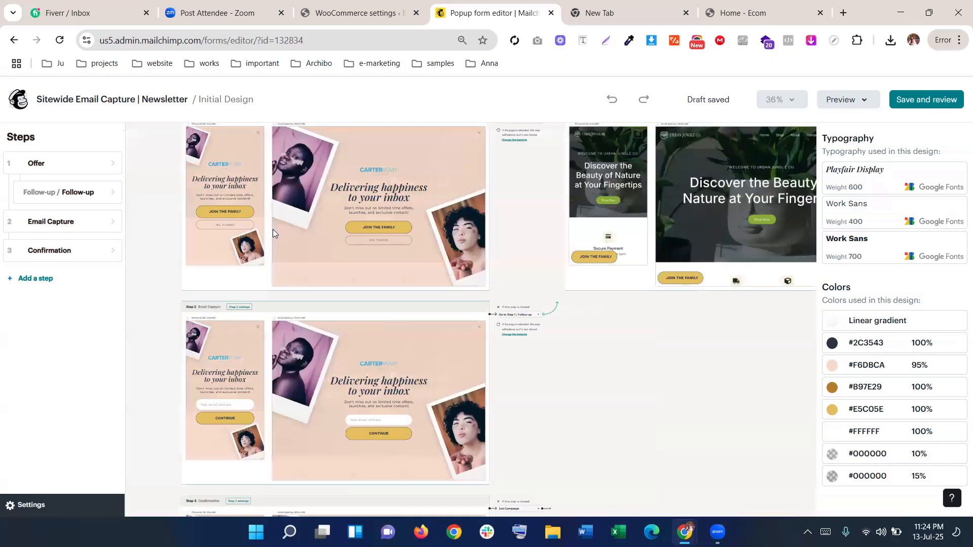
pyautogui.scroll(1, 256, 221)
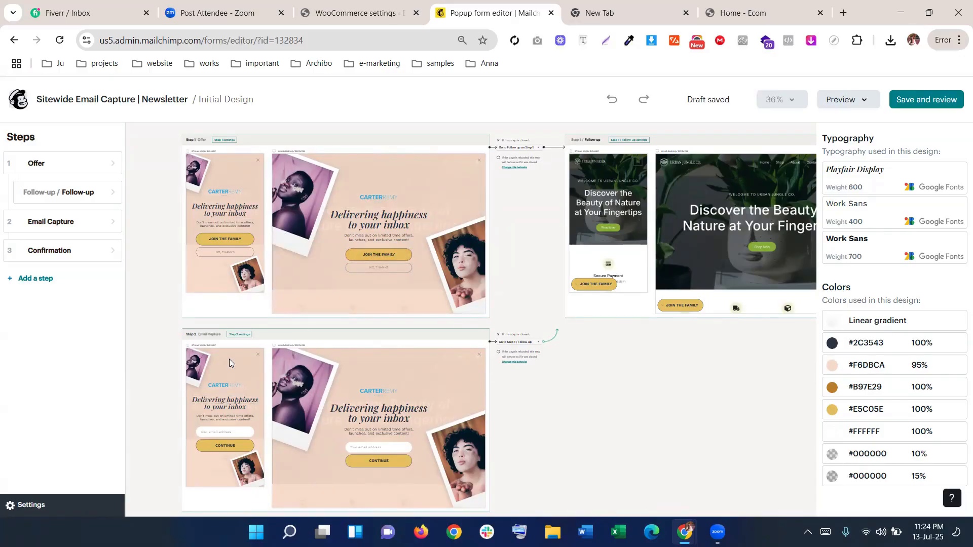
pyautogui.scroll(-1, 229, 359)
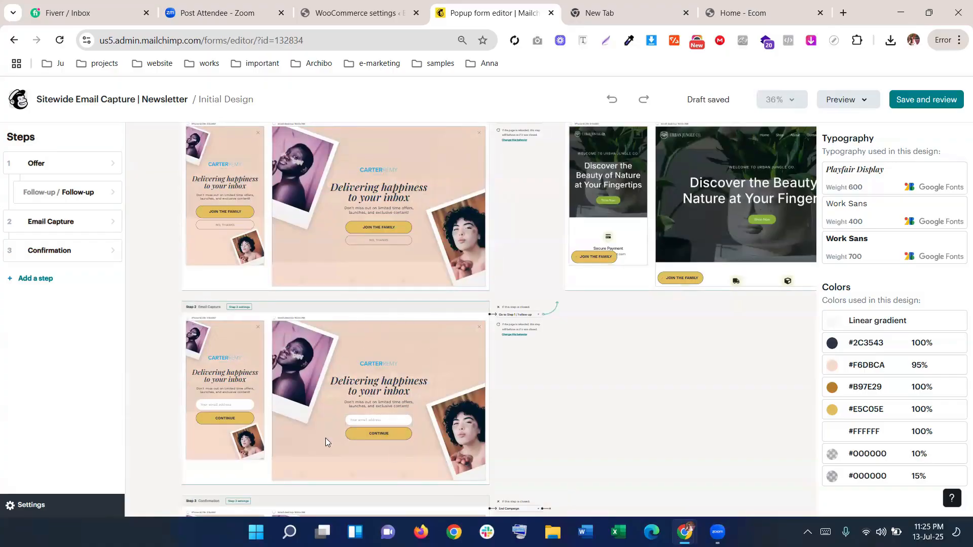
pyautogui.scroll(-4, 386, 360)
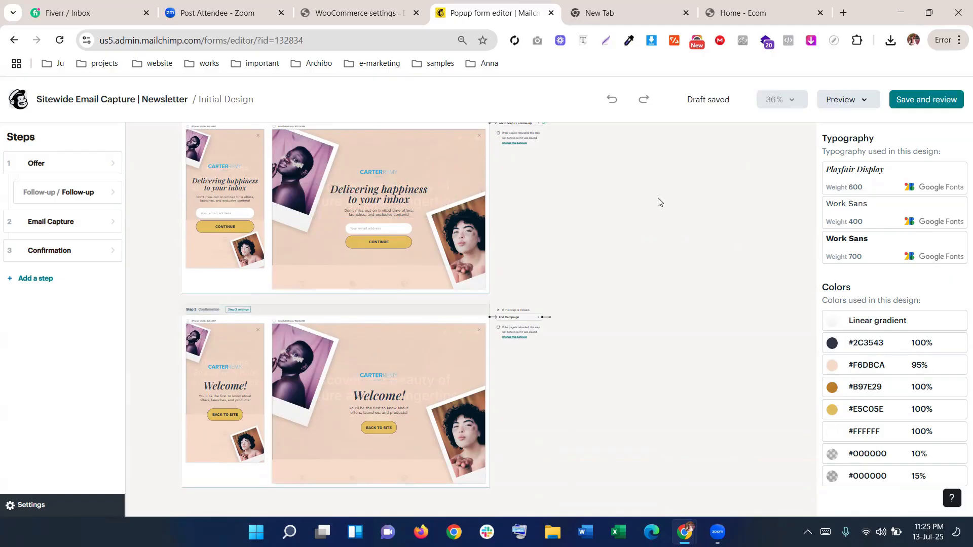
pyautogui.scroll(1, 291, 233)
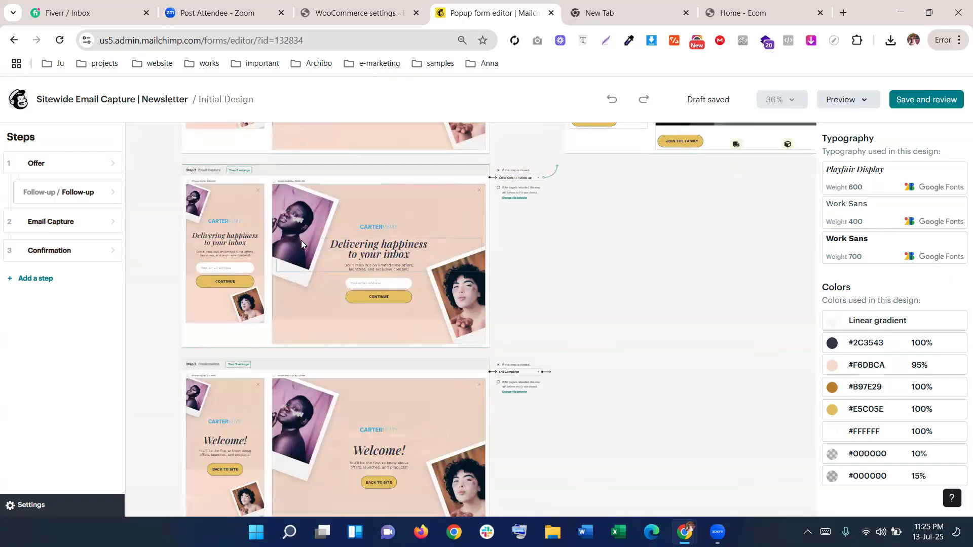
pyautogui.scroll(4, 366, 255)
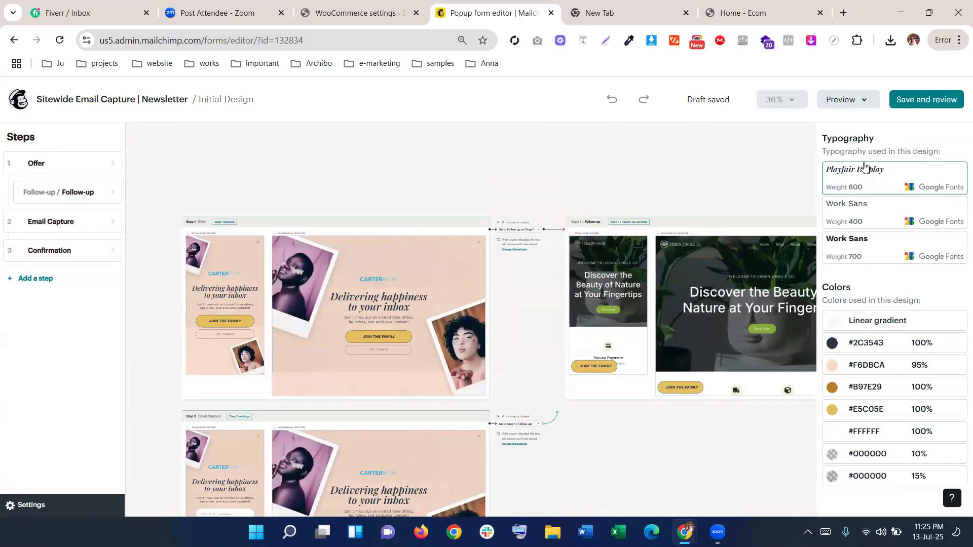
# - Save the design and set the popup's site settings to the Ecom site
pyautogui.click(922, 97)
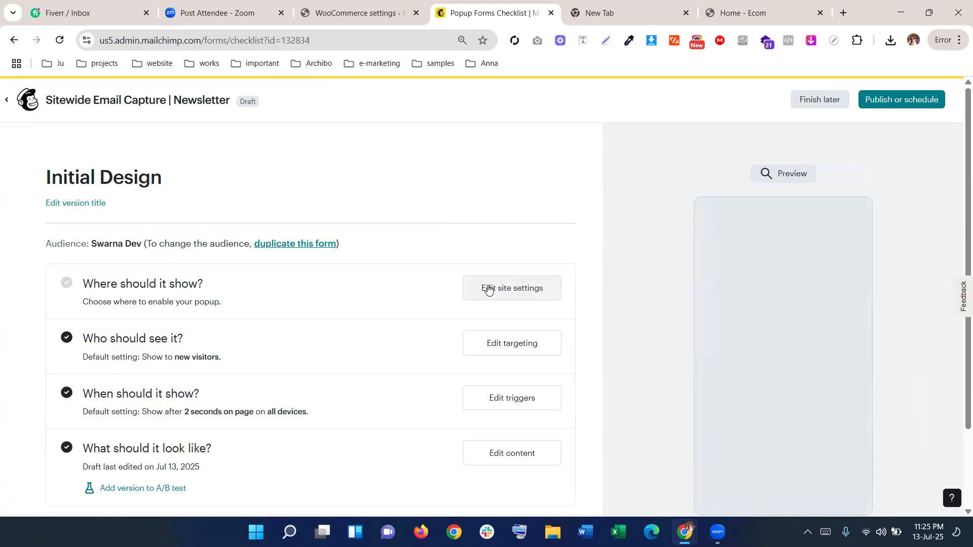
pyautogui.click(489, 288)
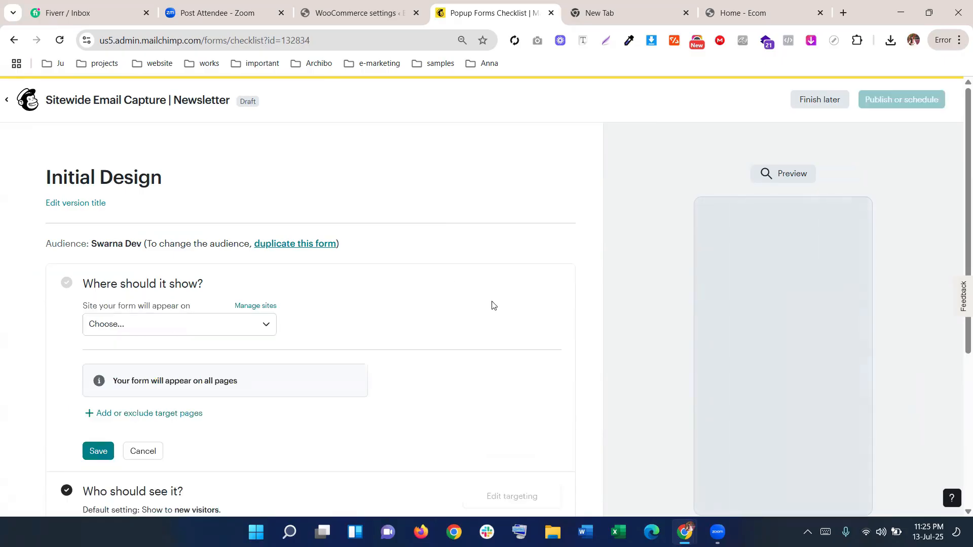
pyautogui.click(199, 325)
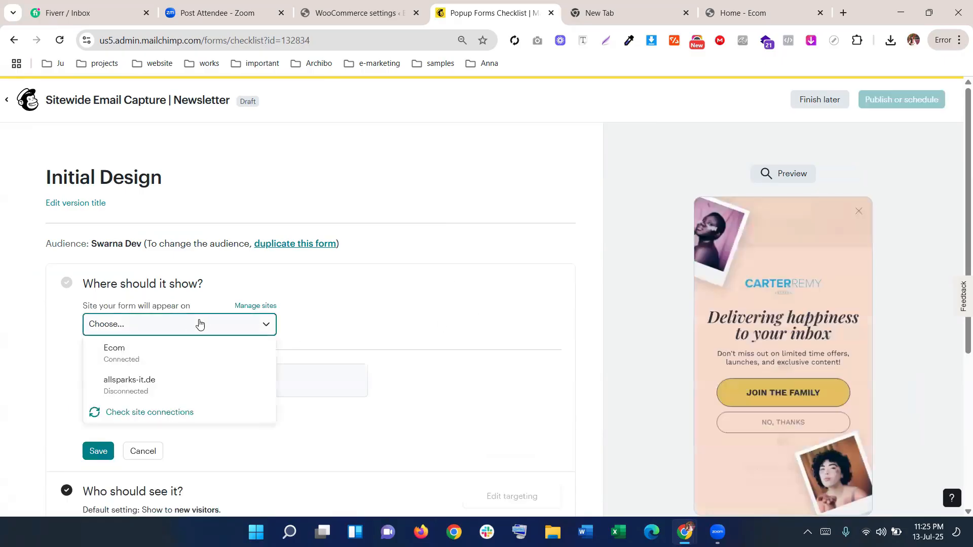
pyautogui.click(179, 358)
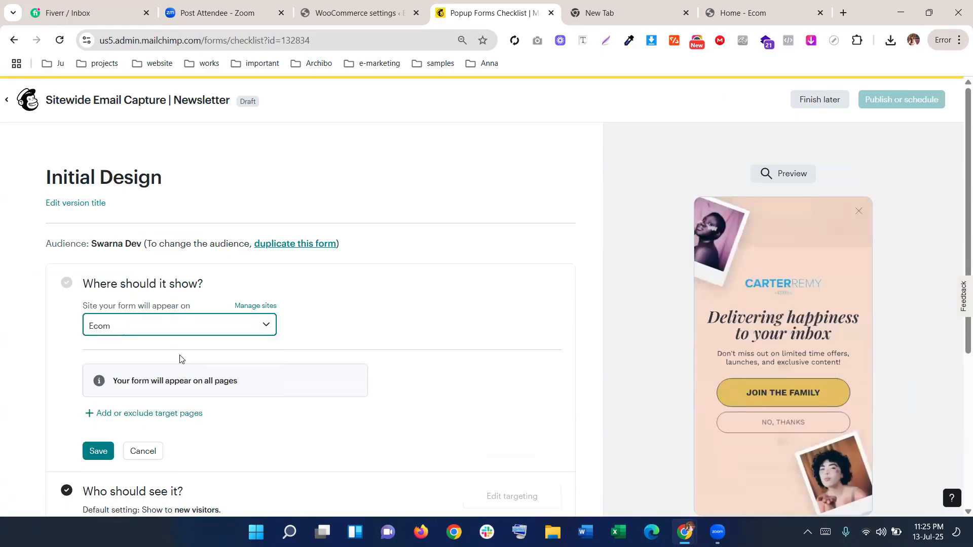
pyautogui.click(99, 451)
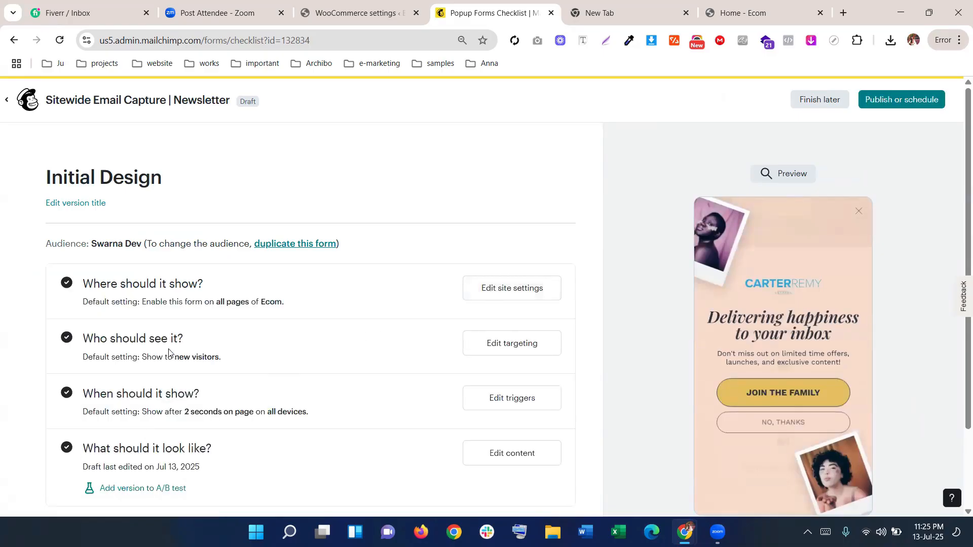
pyautogui.scroll(-1, 263, 376)
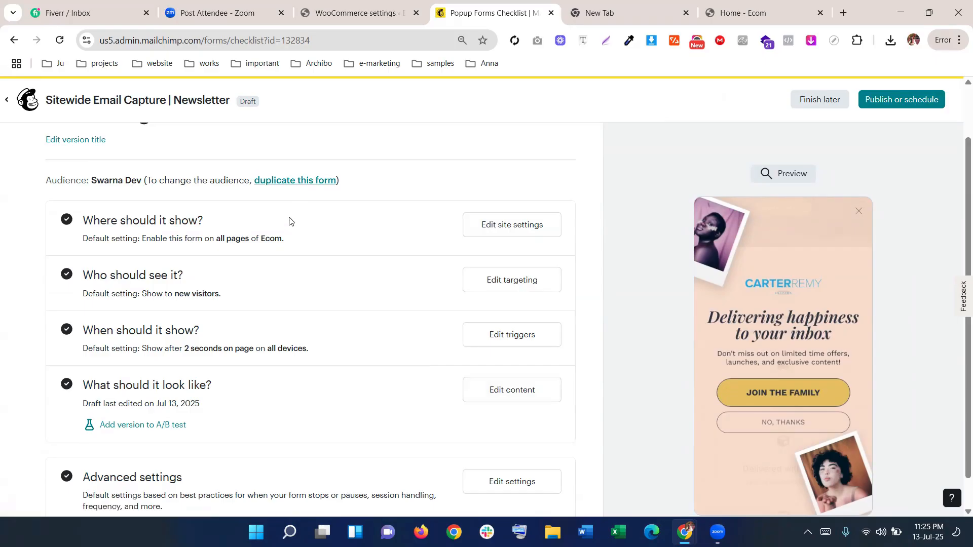
pyautogui.scroll(-1, 289, 220)
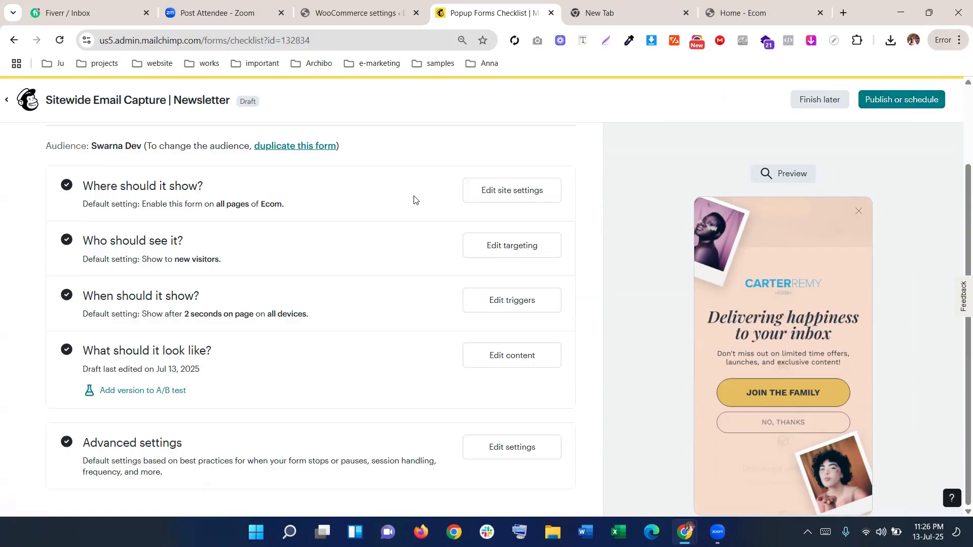
pyautogui.scroll(2, 276, 236)
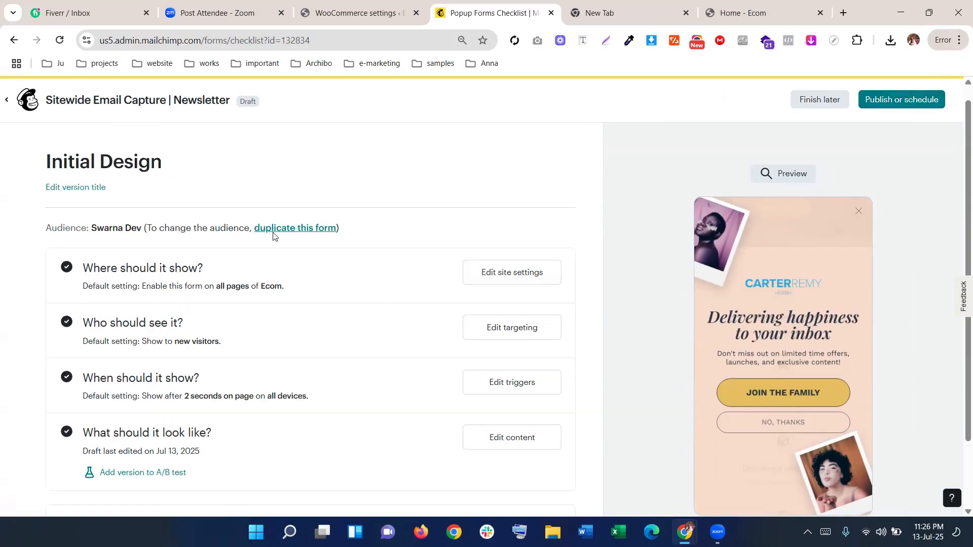
# - Keep the popup as a draft with Finish later, then switch to the Zoom meeting window
pyautogui.click(803, 101)
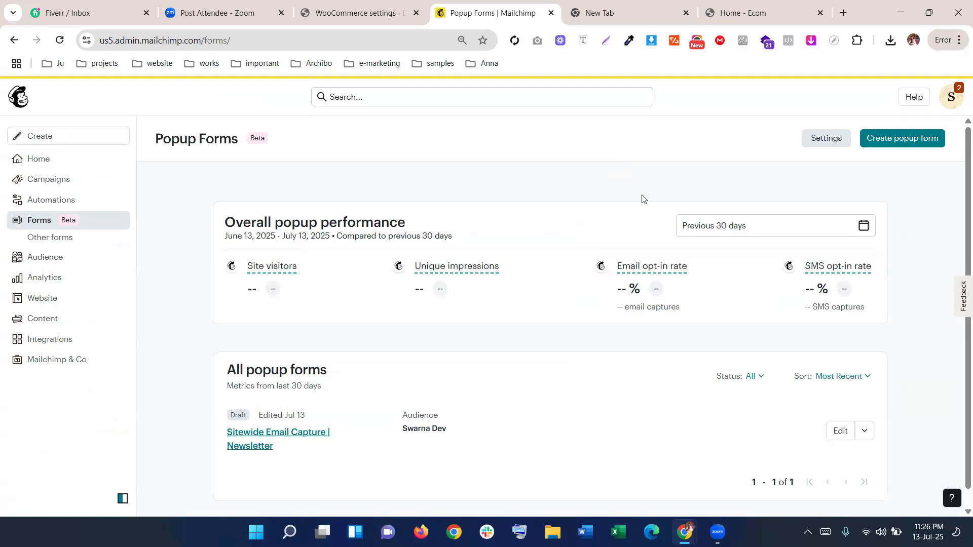
pyautogui.moveTo(718, 531)
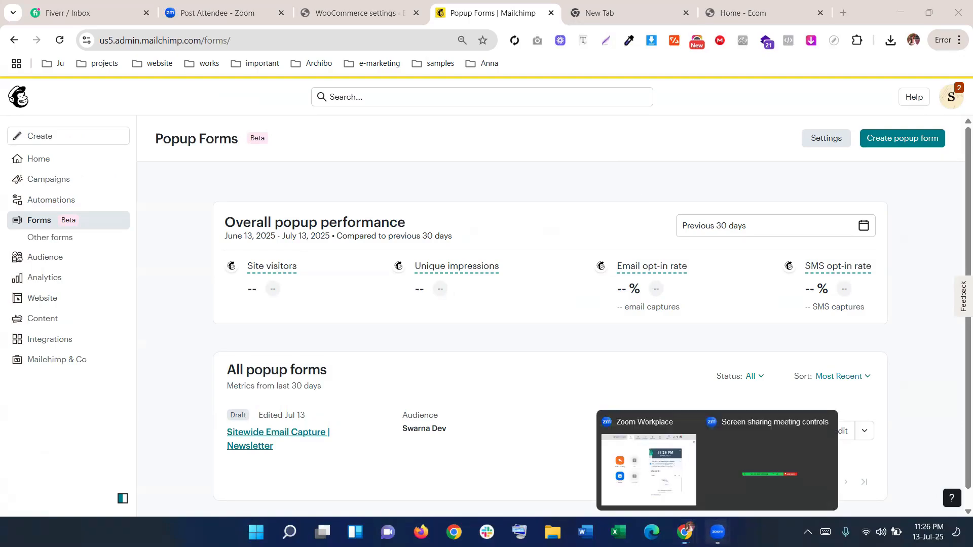
pyautogui.click(723, 472)
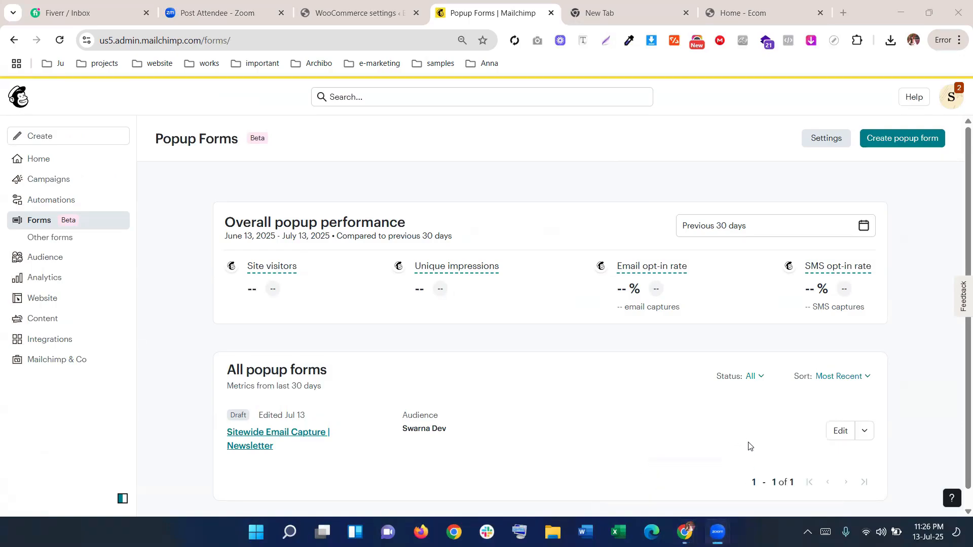